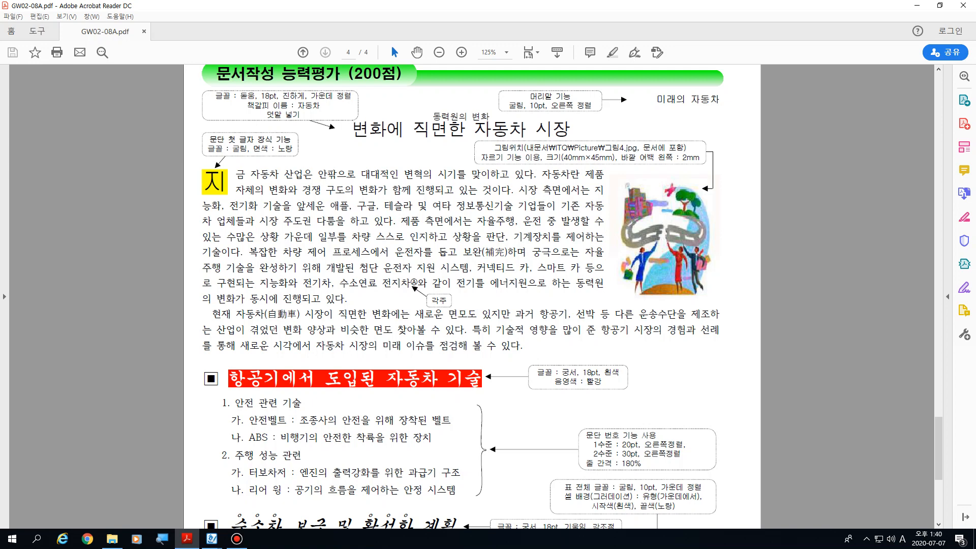
# Step: Review the style, table and chart tasks of 기능평가 I on page 2 of the exam paper
pyautogui.click(303, 52)
pyautogui.click(303, 52)
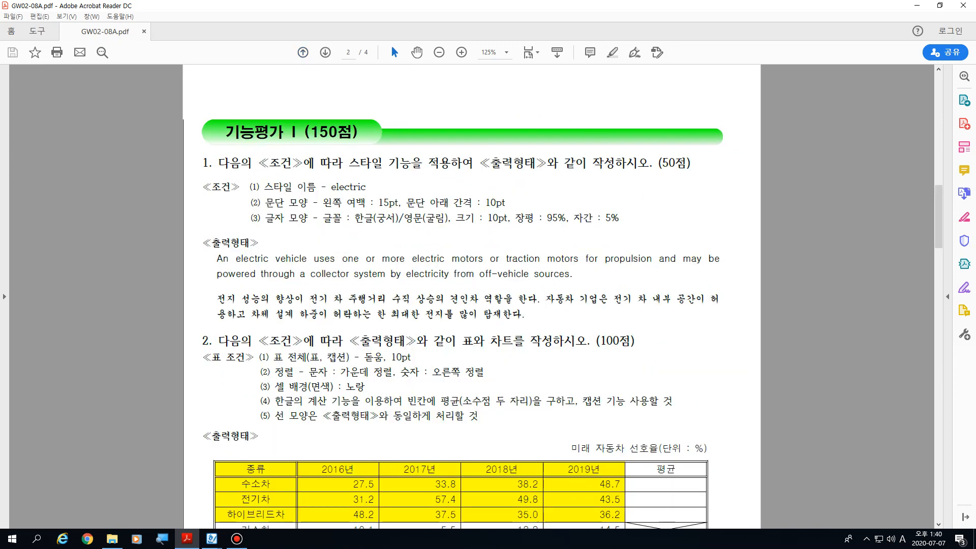
pyautogui.scroll(-6, 472, 294)
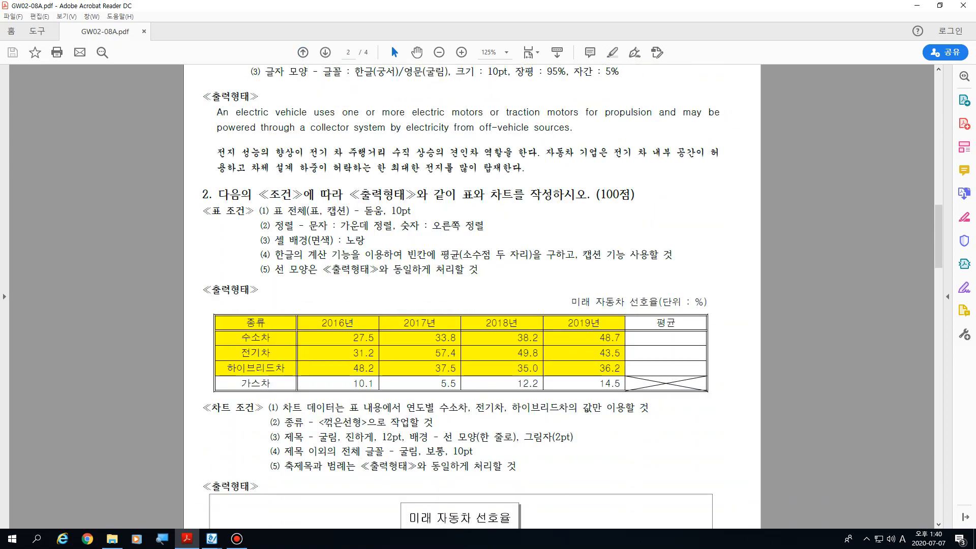
pyautogui.scroll(-2, 472, 294)
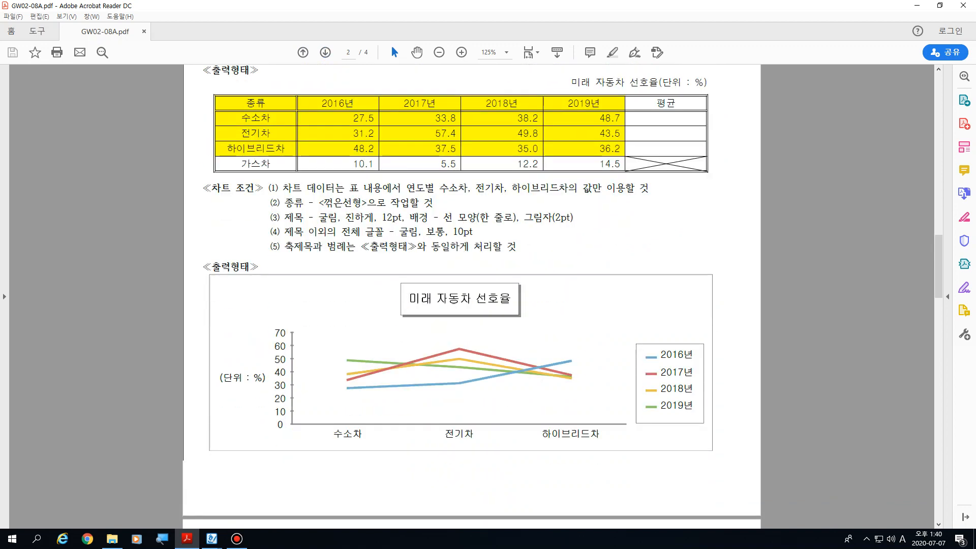
pyautogui.press('Home')
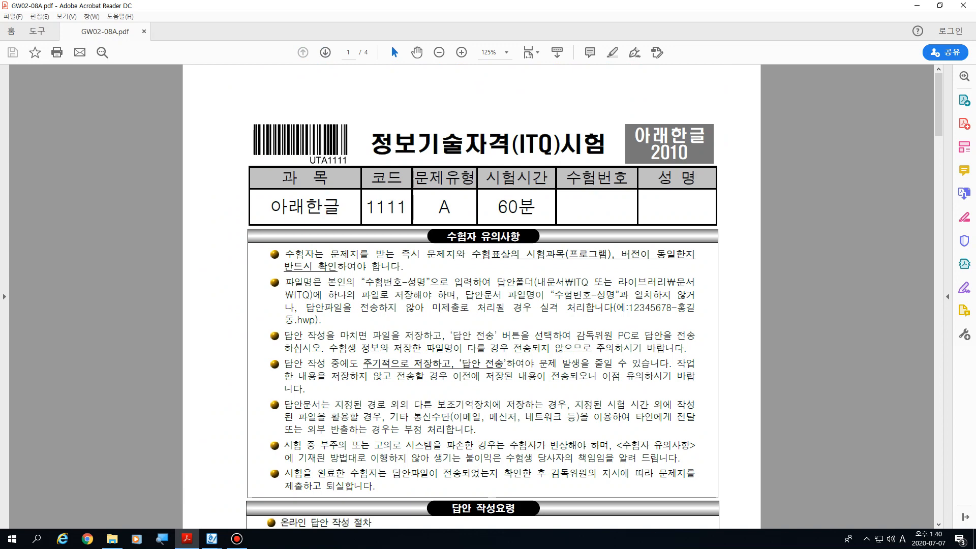
# Step: Read through the equation and drawing tasks on page 3 and the 문서작성 능력평가 task on page 4
pyautogui.click(325, 53)
pyautogui.click(325, 53)
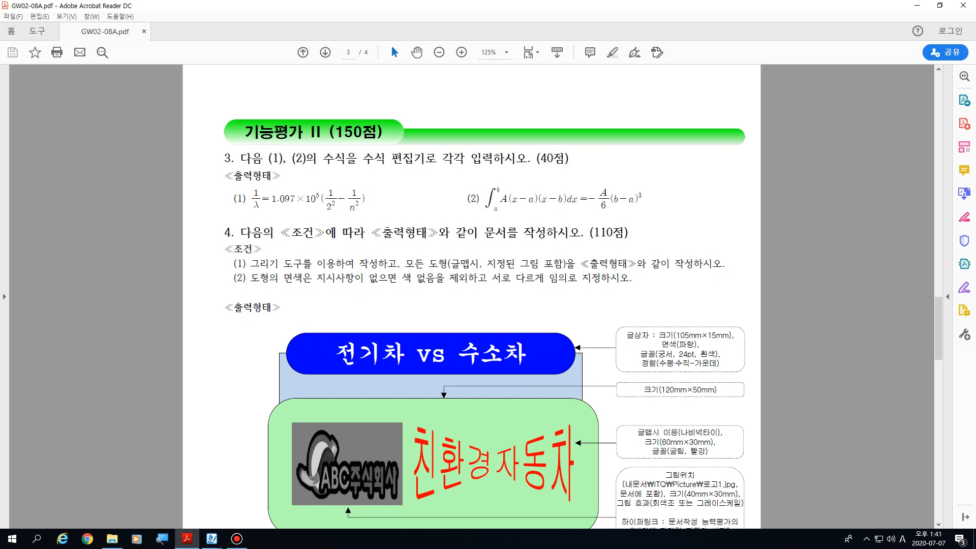
pyautogui.scroll(-9, 472, 295)
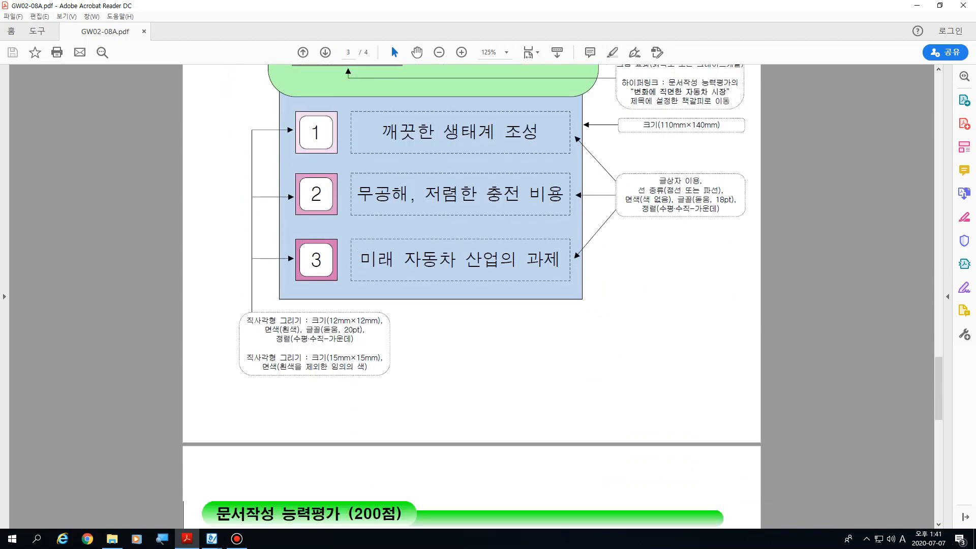
pyautogui.scroll(-7, 472, 295)
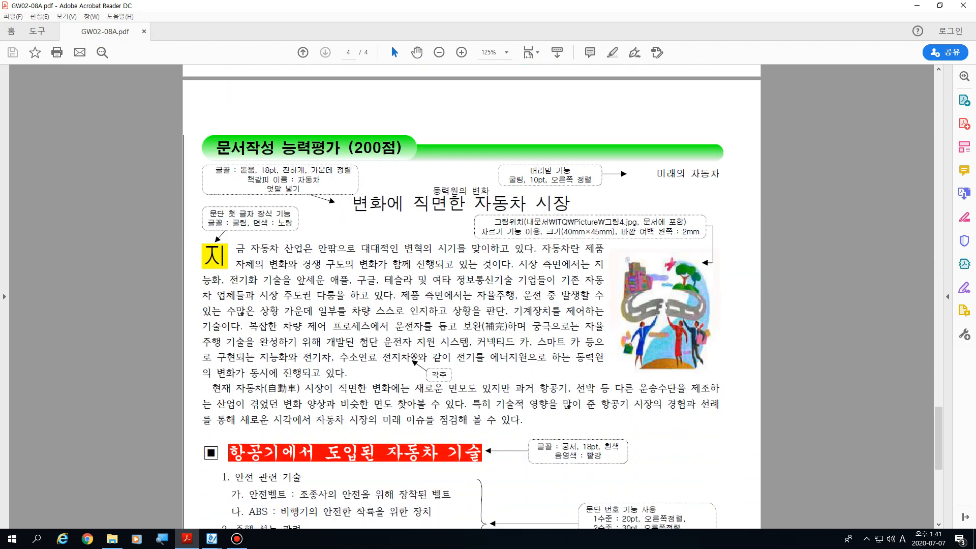
pyautogui.scroll(-1, 471, 295)
pyautogui.scroll(-1, 472, 294)
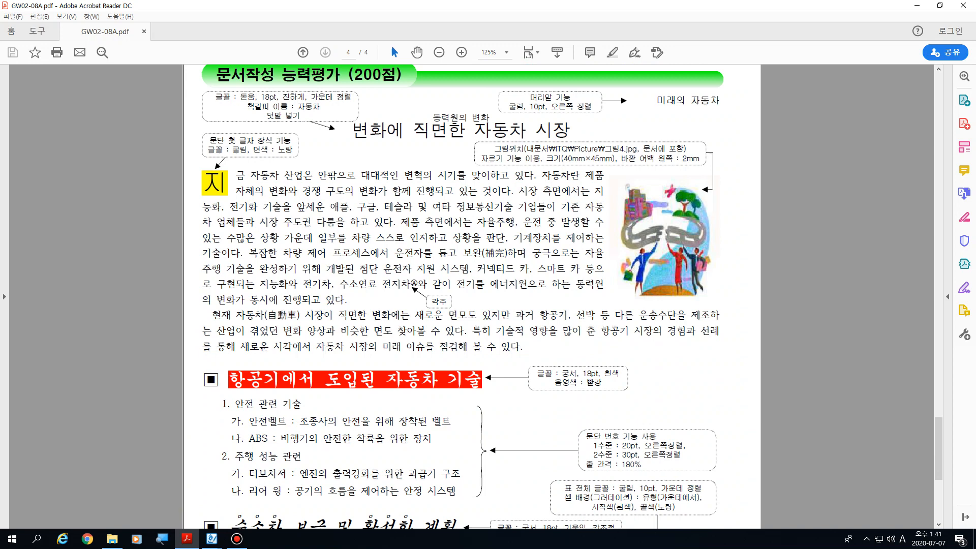
pyautogui.moveTo(215, 74); pyautogui.dragTo(401, 75)
pyautogui.press('Escape')
# Step: Examine the logo's hyperlink instruction on page 3 and the title it refers to on page 4, 변화에 직면한 자동차 시장
pyautogui.scroll(-1, 403, 74)
pyautogui.scroll(1, 472, 296)
pyautogui.scroll(15, 472, 297)
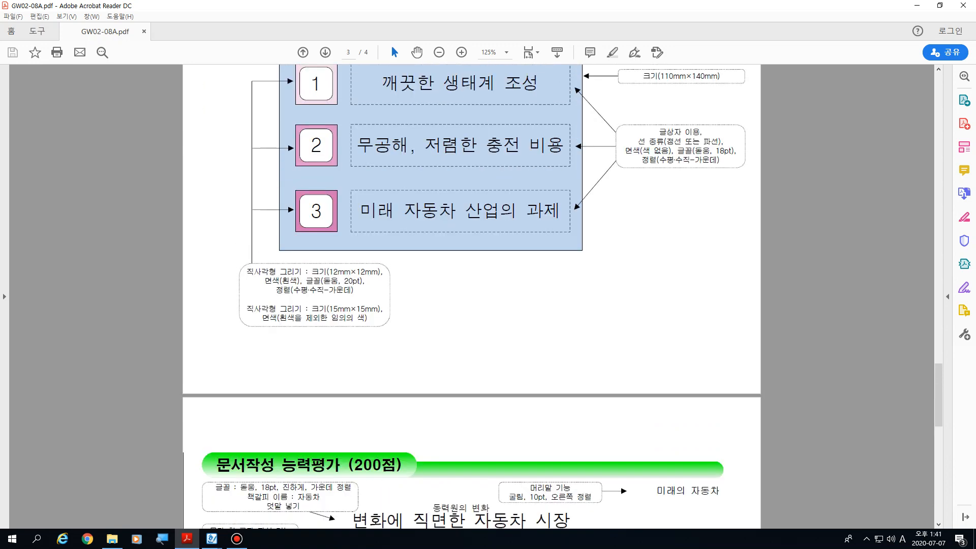
pyautogui.scroll(12, 471, 297)
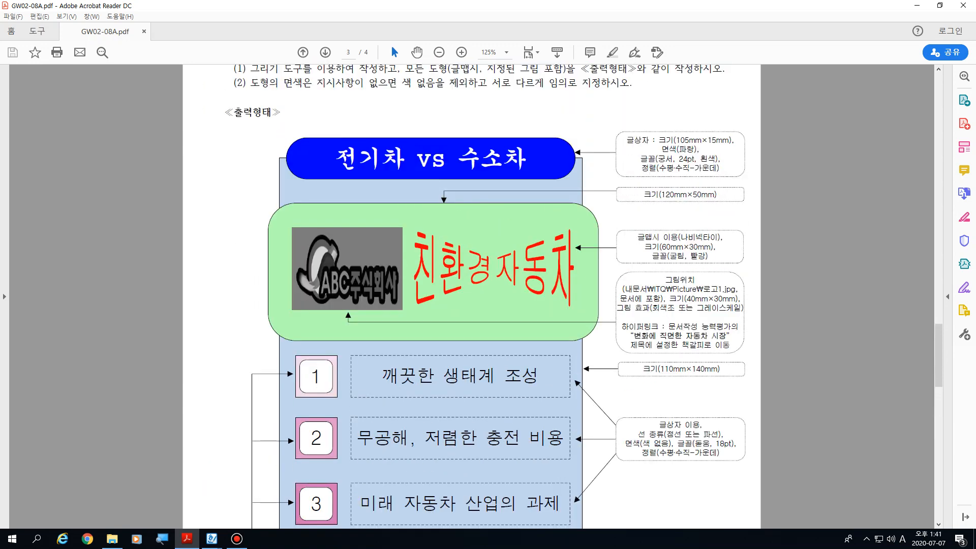
pyautogui.scroll(4, 472, 296)
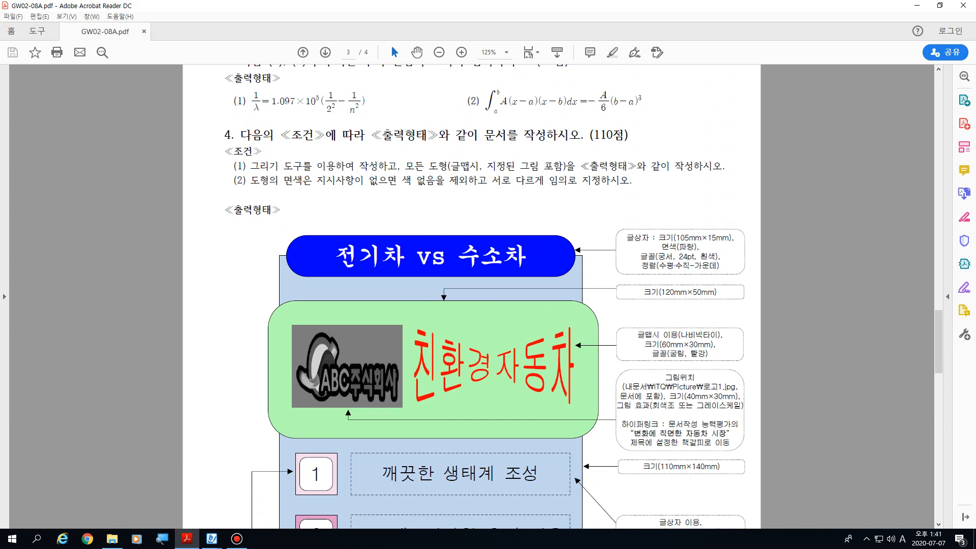
pyautogui.scroll(-3, 471, 296)
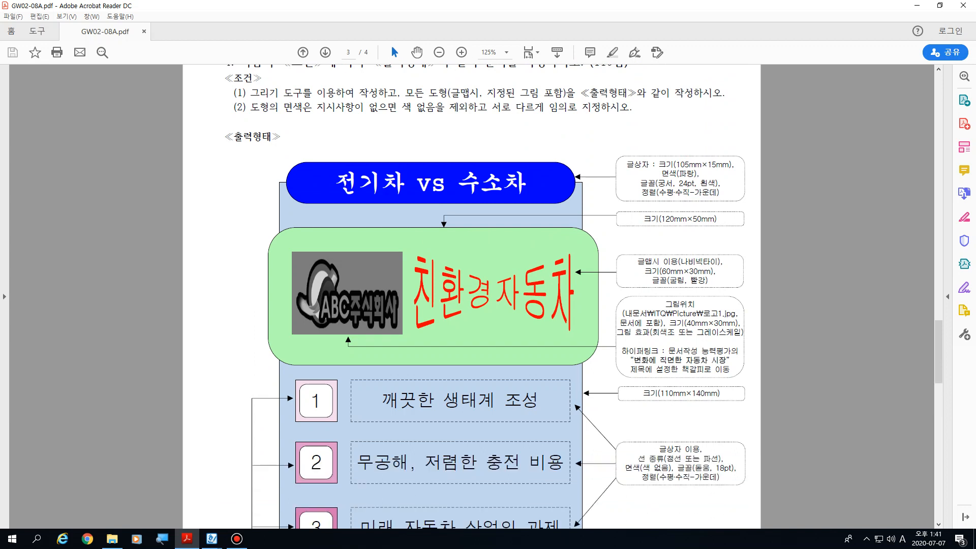
pyautogui.scroll(-2, 472, 296)
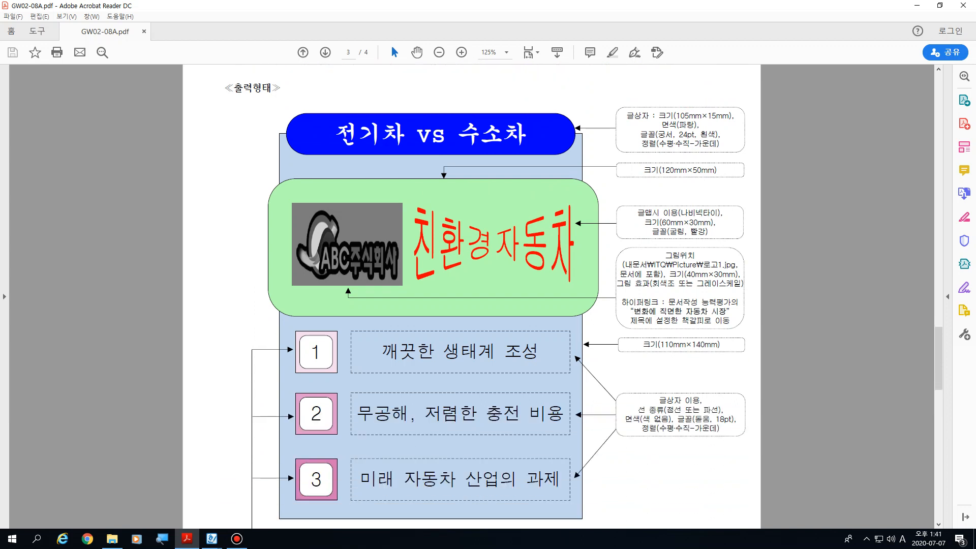
pyautogui.scroll(-4, 472, 296)
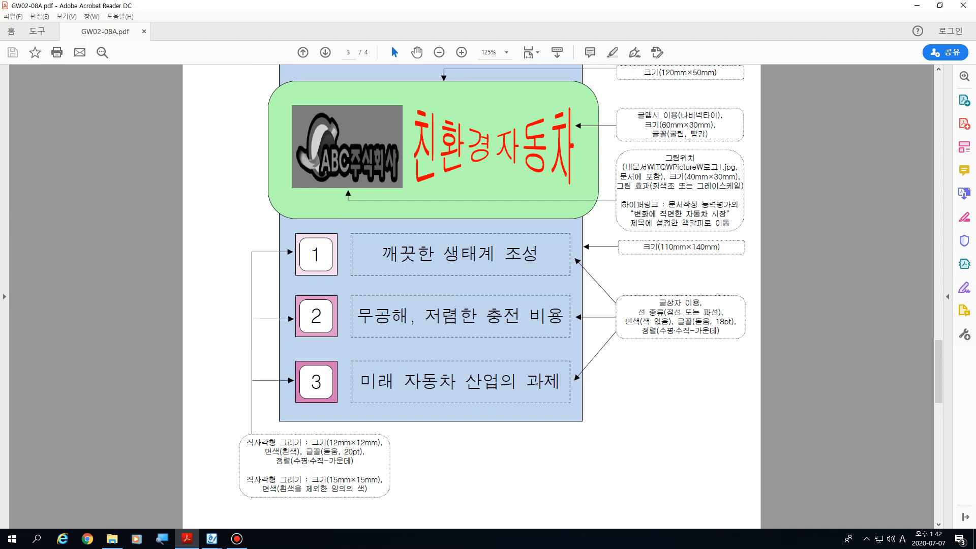
pyautogui.moveTo(620, 204); pyautogui.dragTo(730, 223)
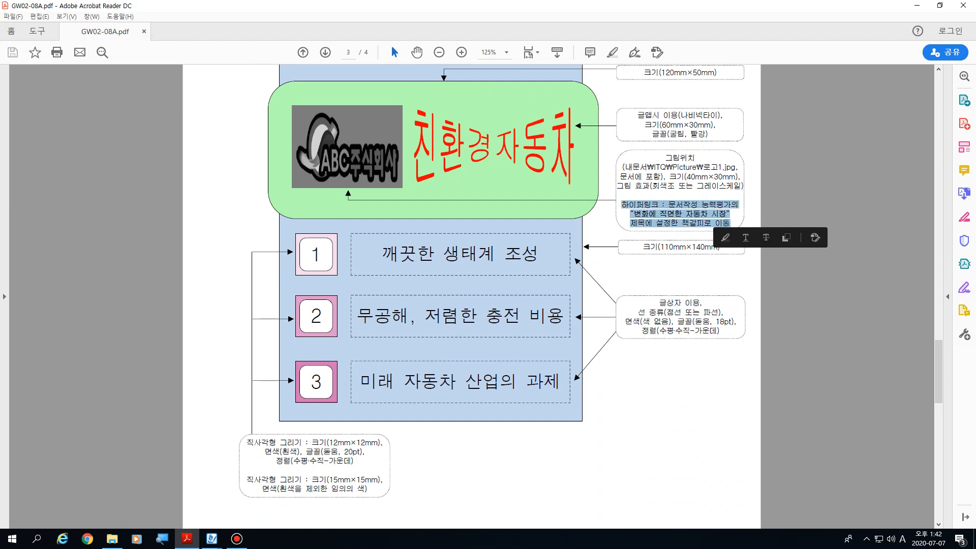
pyautogui.scroll(-7, 471, 296)
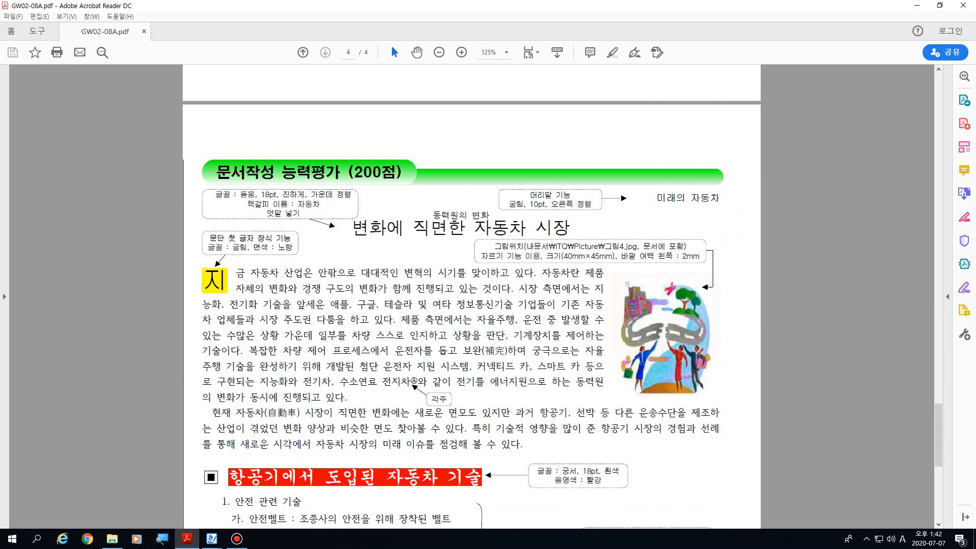
pyautogui.moveTo(352, 227); pyautogui.dragTo(570, 227)
pyautogui.hotkey('ctrl', 'c')
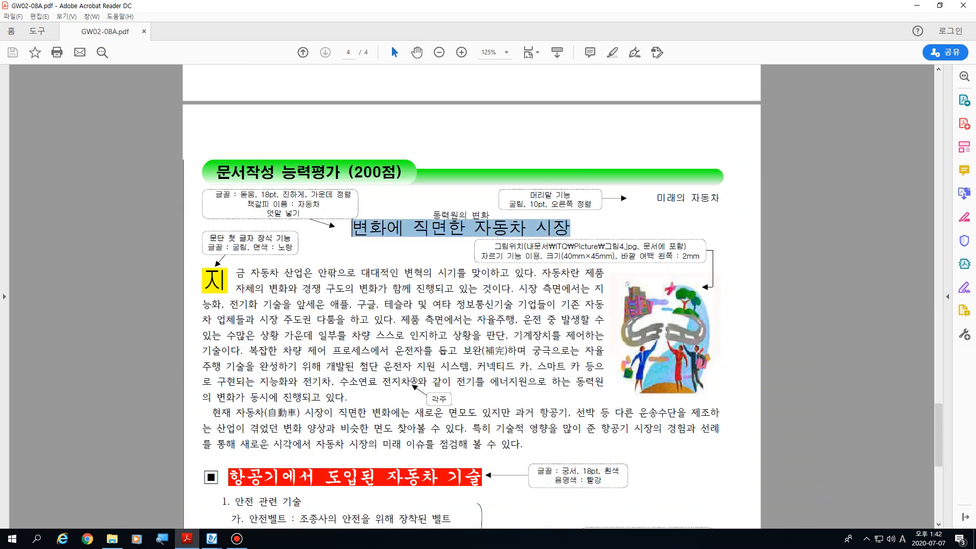
pyautogui.click(570, 227)
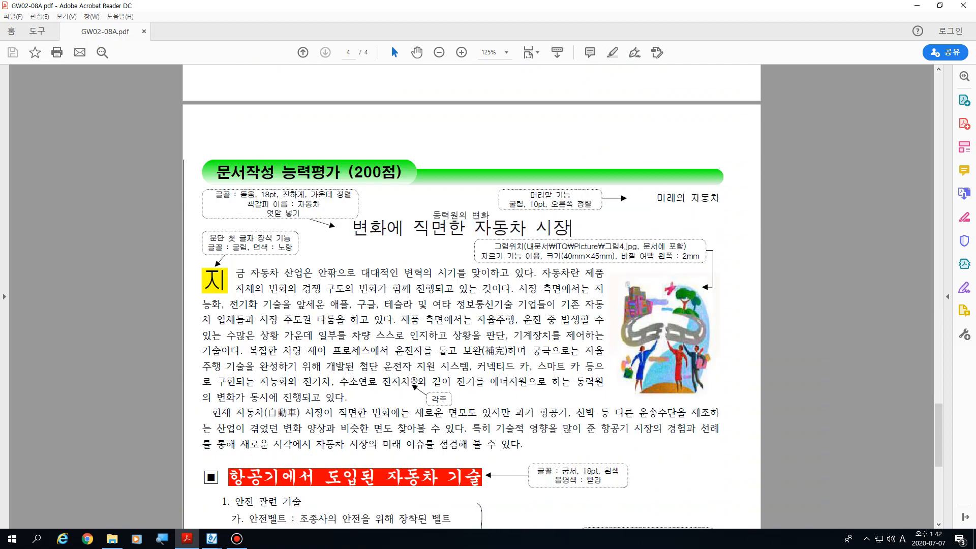
# Step: Switch to 한글 and copy the title 변화에 직면한 자동차 시장 from ITQ 한글 강의용.hwp into the blank document
pyautogui.hotkey('alt', 'Tab')
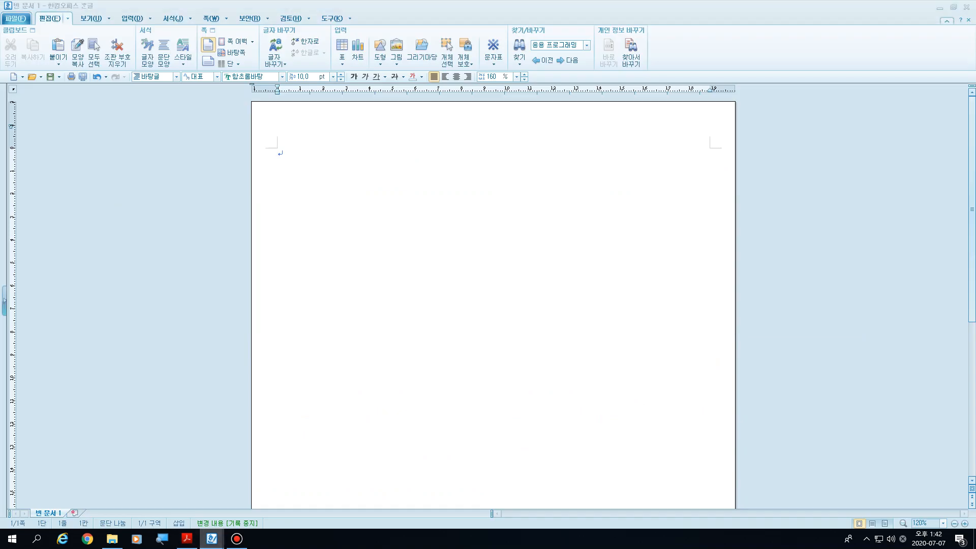
pyautogui.moveTo(212, 539)
pyautogui.click(157, 495)
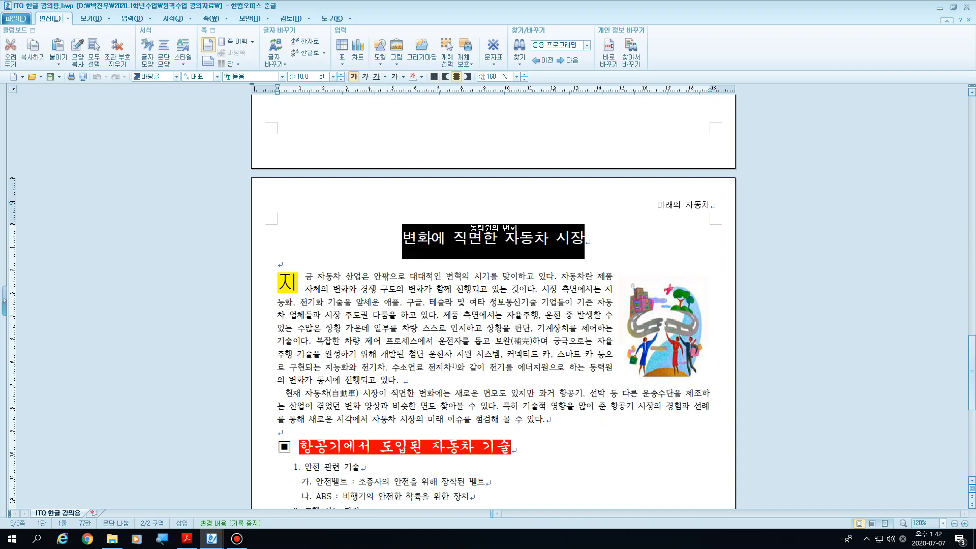
pyautogui.hotkey('alt', 'Tab')
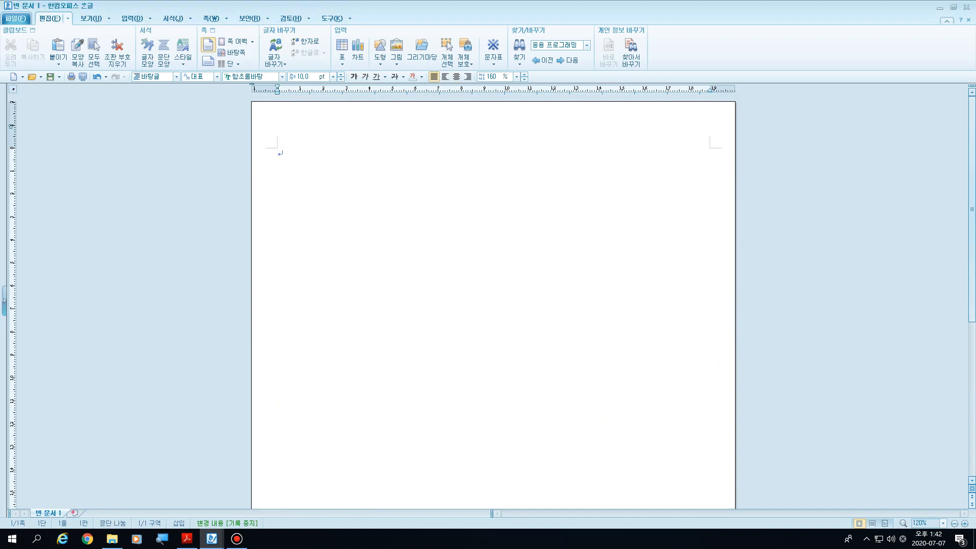
pyautogui.hotkey('ctrl', 'v')
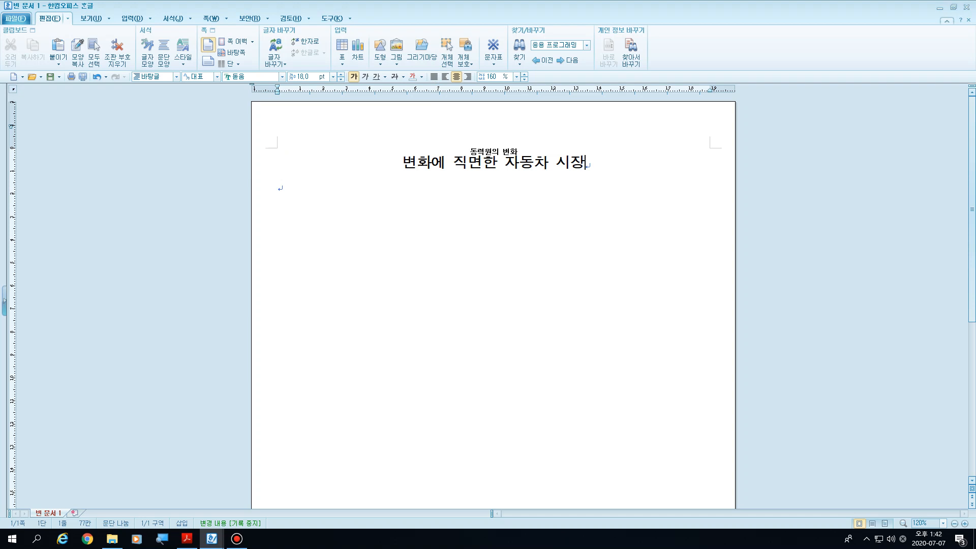
# Step: View the bookmark settings at the start of the pasted title without adding a bookmark, and insert an empty line below the title
pyautogui.click(403, 163)
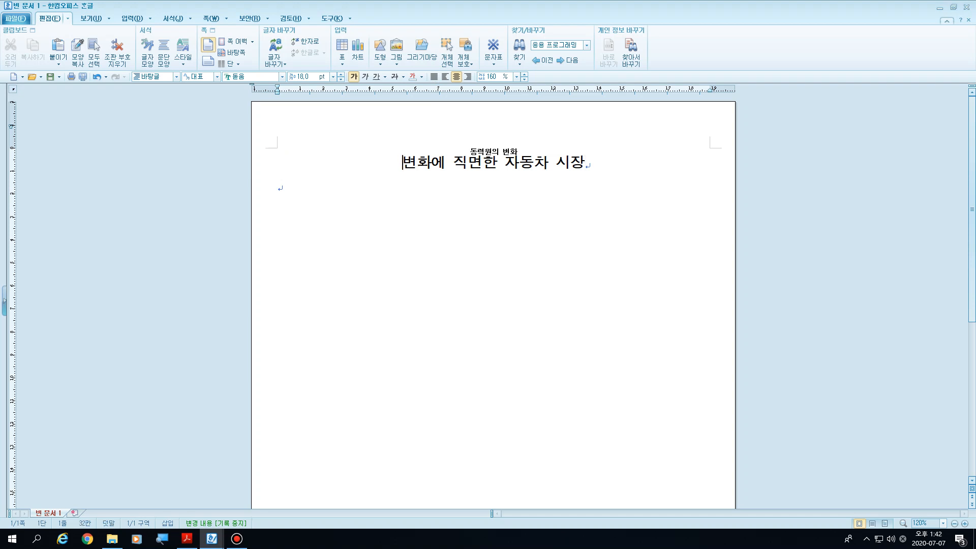
pyautogui.click(227, 19)
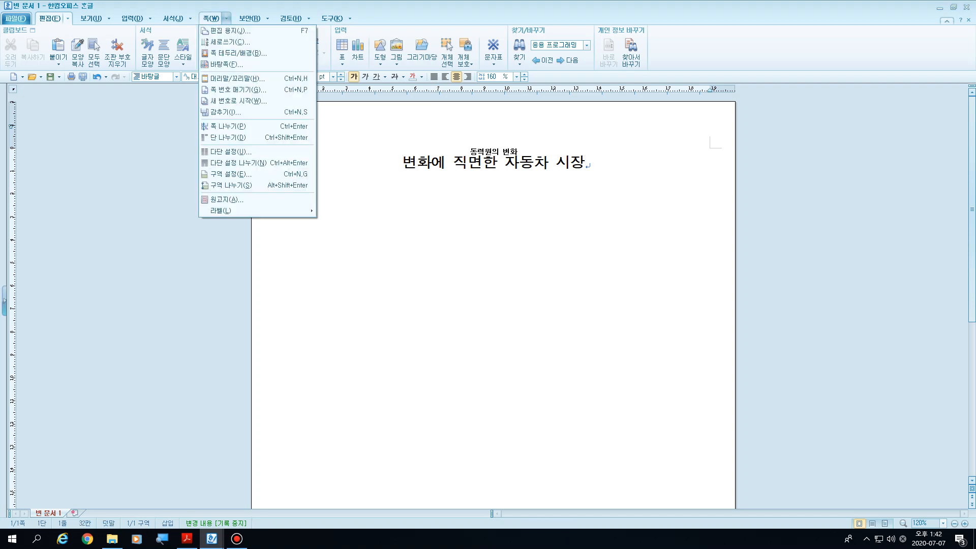
pyautogui.moveTo(150, 18)
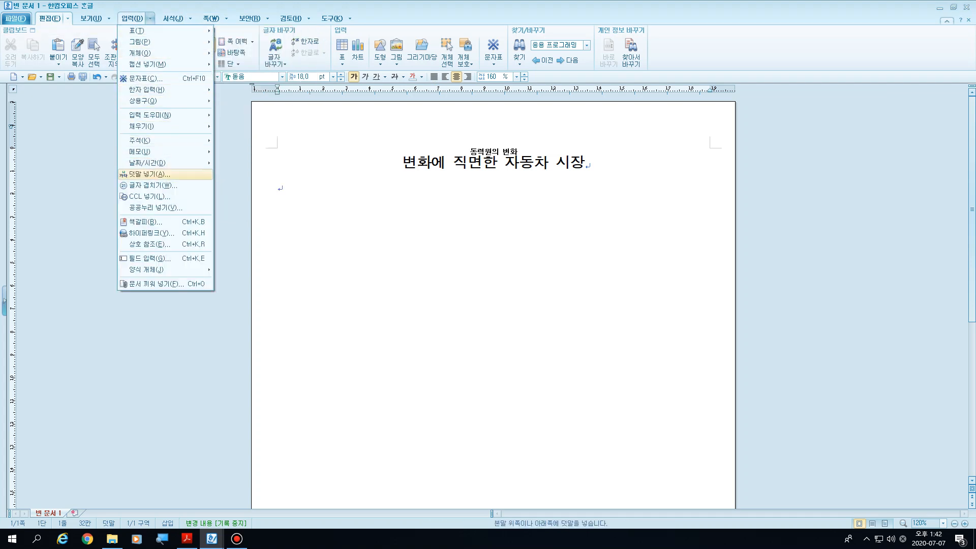
pyautogui.click(145, 222)
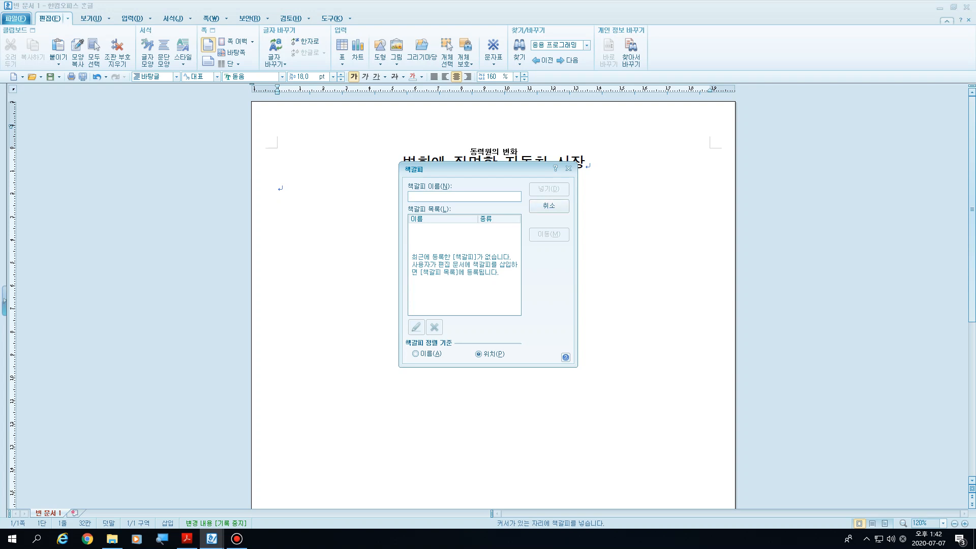
pyautogui.press('Escape')
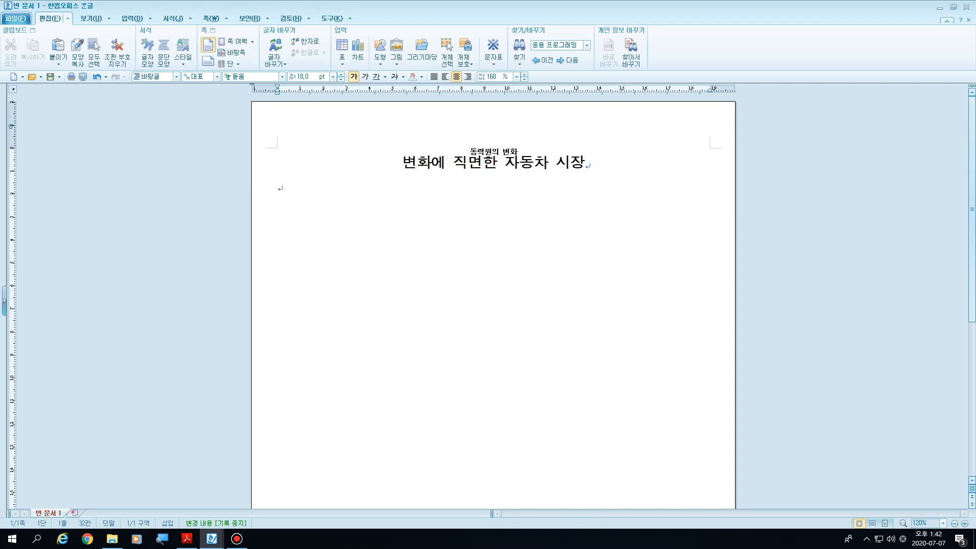
pyautogui.click(278, 187)
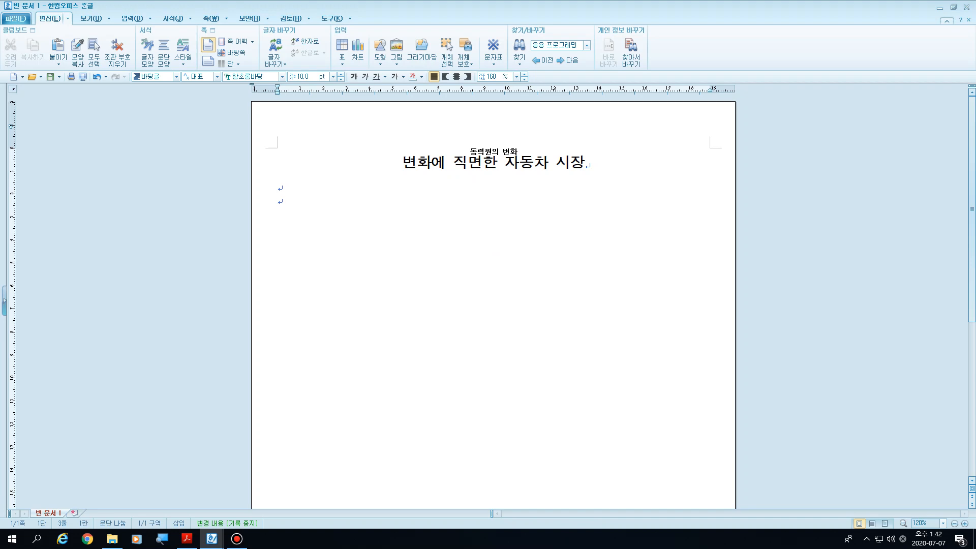
# Step: Switch to Acrobat Reader and examine the page 4 formatting instructions for 미래자동차산업 and the heading 수소차 보급 및 활성화 계획
pyautogui.click(187, 538)
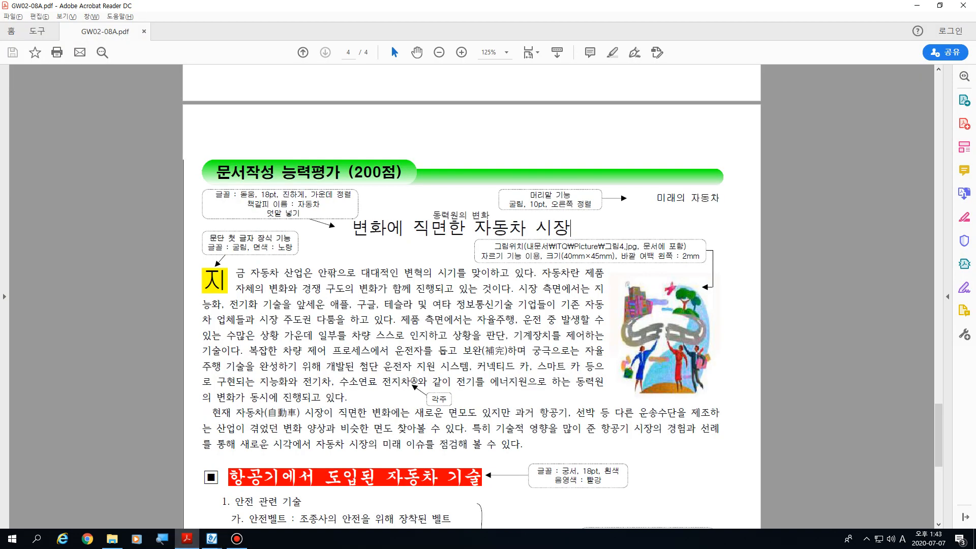
pyautogui.scroll(-10, 471, 300)
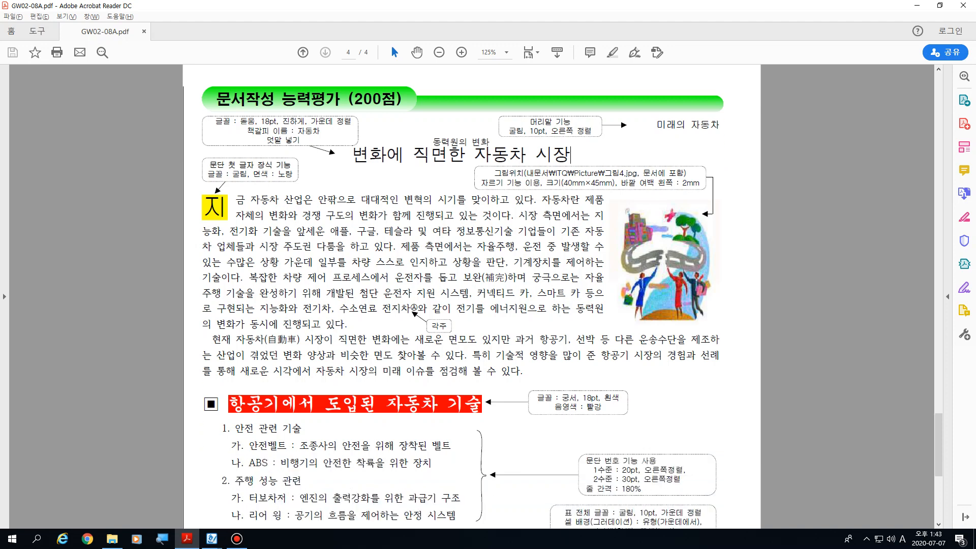
pyautogui.scroll(-2, 472, 299)
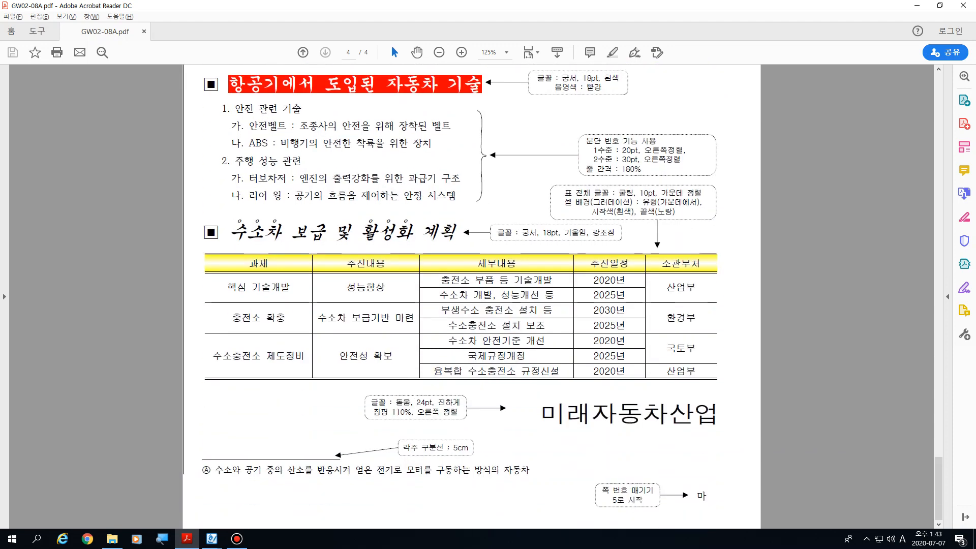
pyautogui.moveTo(540, 414); pyautogui.dragTo(719, 414)
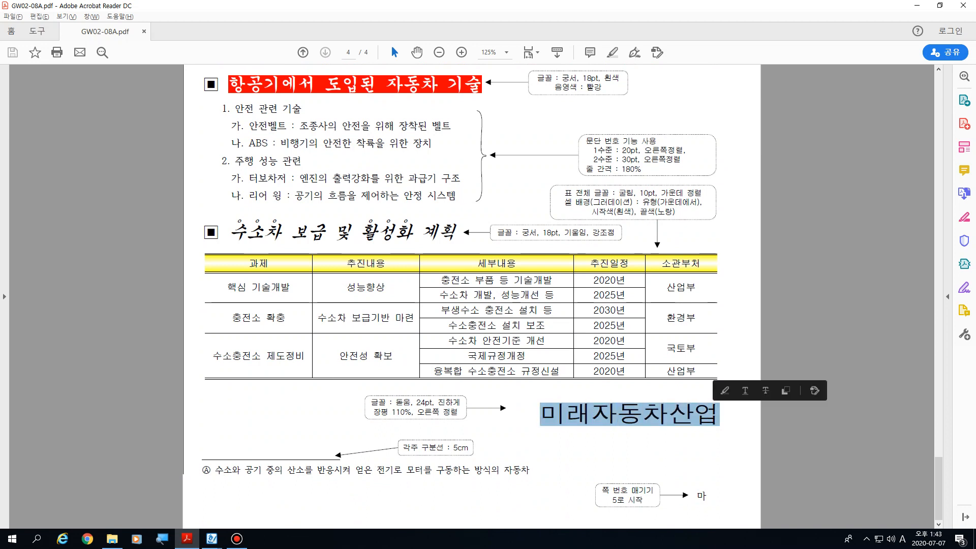
pyautogui.click(720, 414)
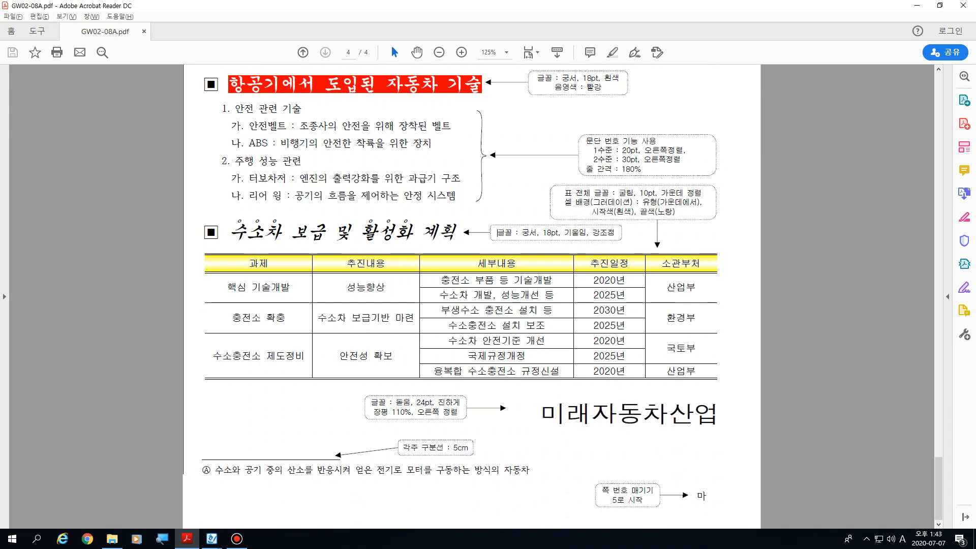
pyautogui.moveTo(496, 233); pyautogui.dragTo(615, 232)
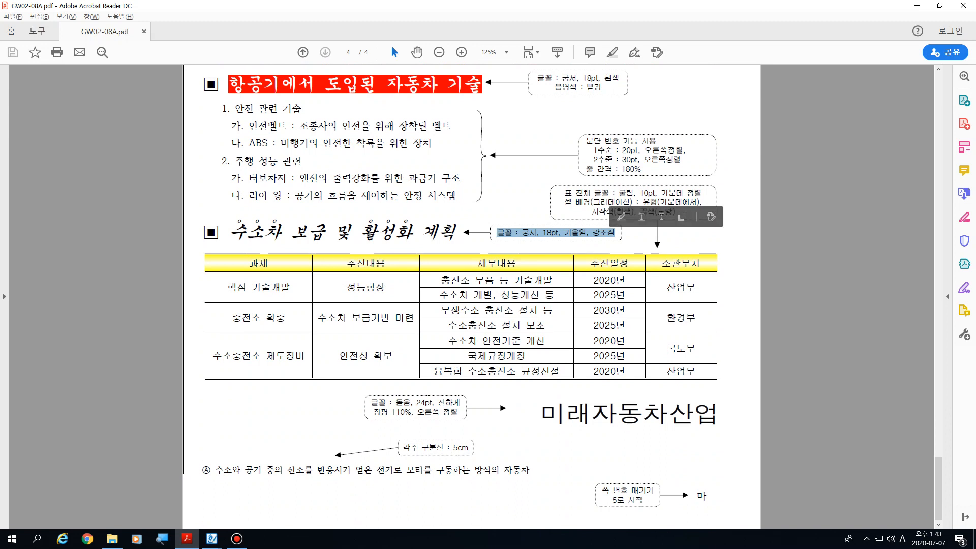
pyautogui.click(616, 233)
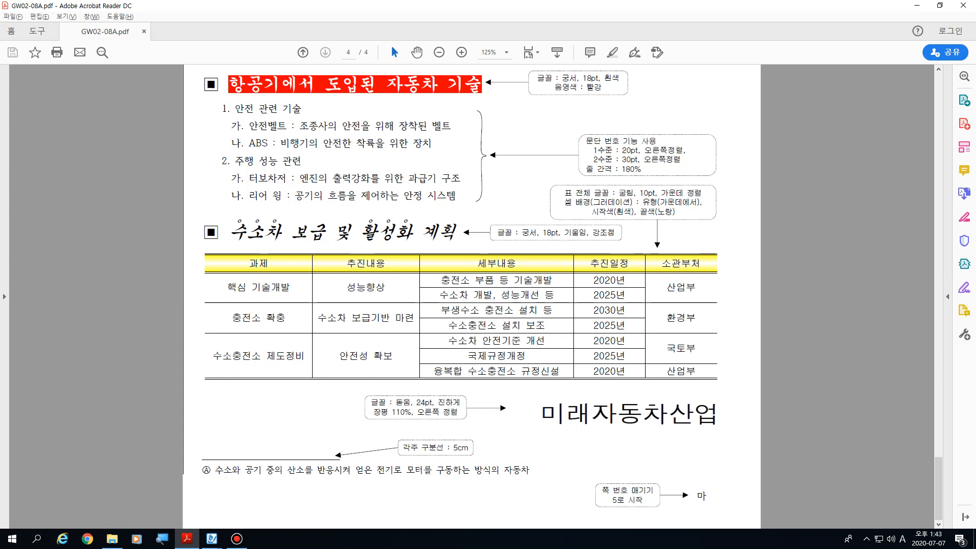
# Step: Examine the page 4 formatting instructions from the title and drop cap down to the table and page number
pyautogui.scroll(10, 472, 295)
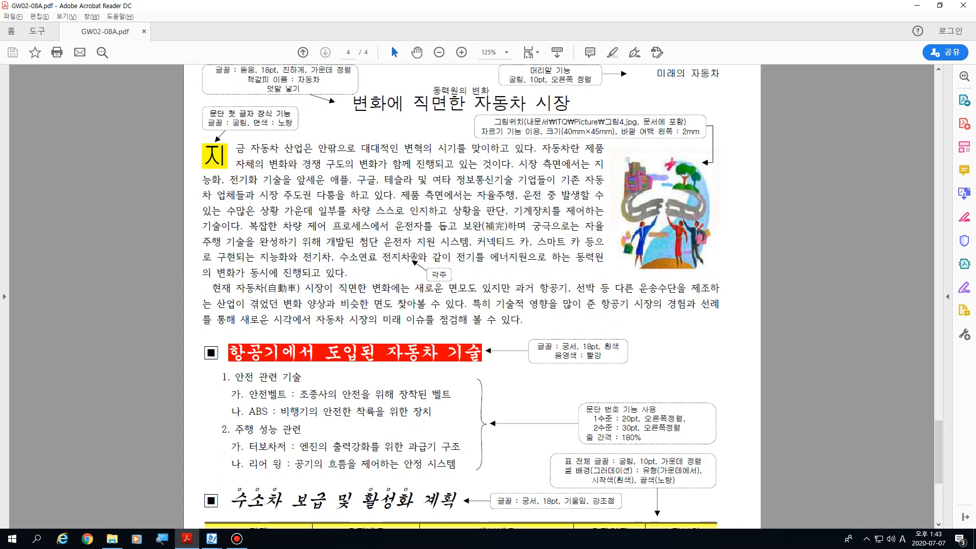
pyautogui.scroll(-4, 571, 296)
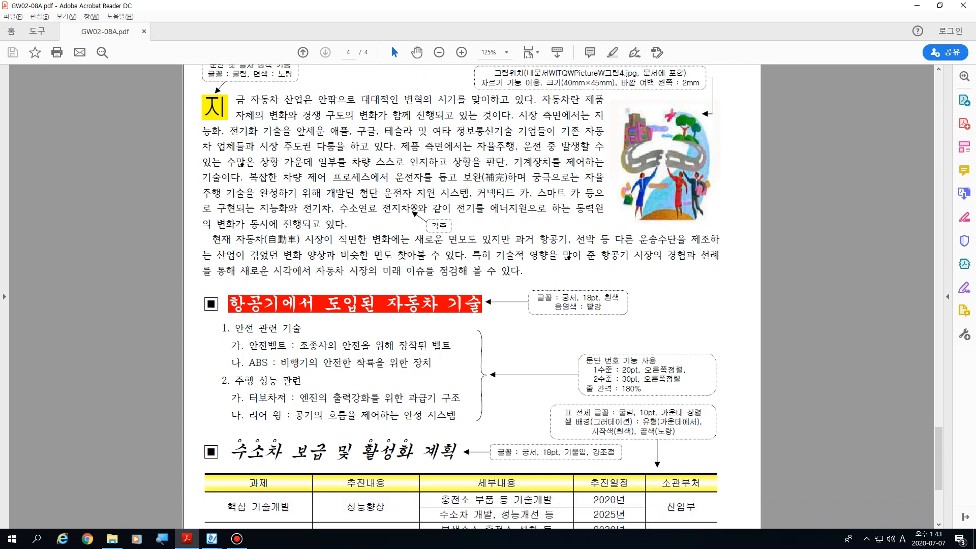
pyautogui.scroll(-7, 572, 297)
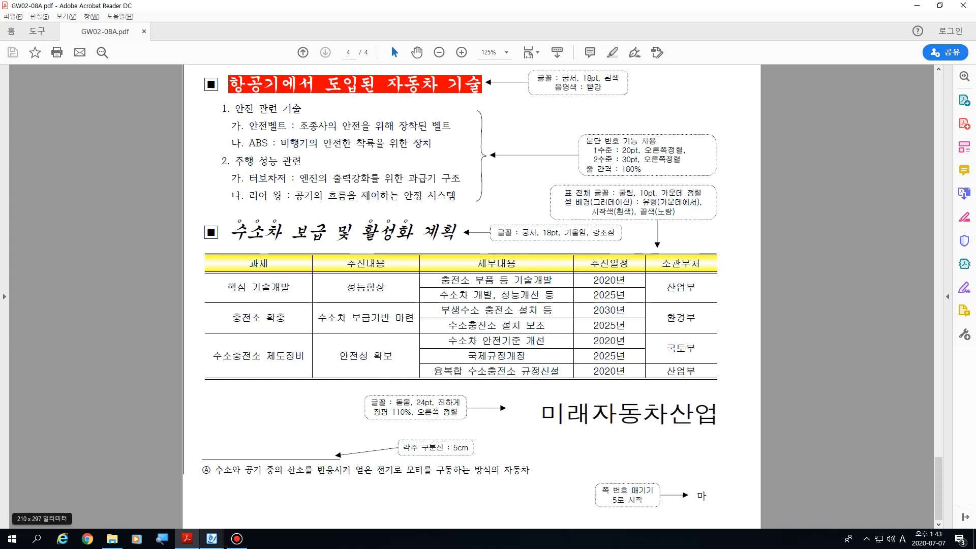
# Step: Switch to 한글 and review the typed exam text from the first letter 지 down to 미래자동차산업, comparing it with the PDF
pyautogui.moveTo(212, 538)
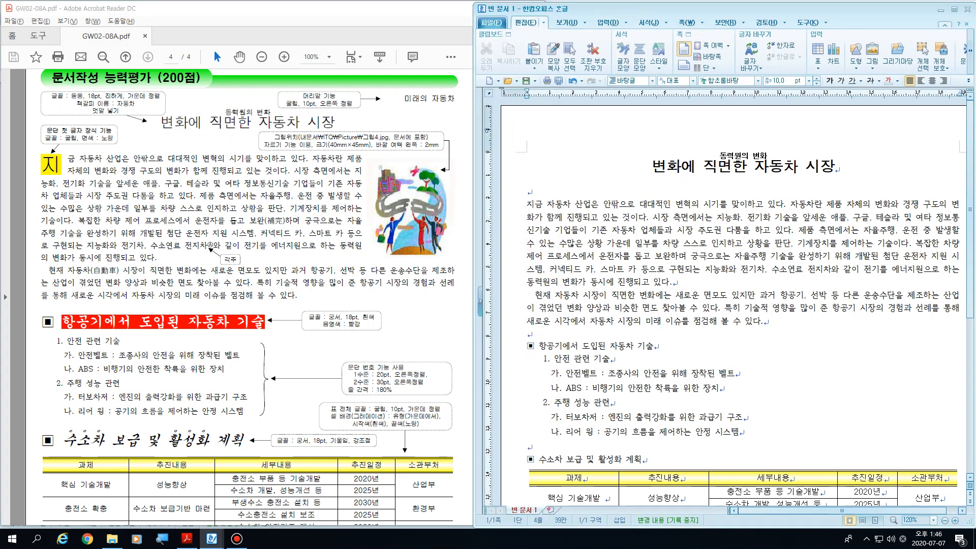
pyautogui.moveTo(635, 8); pyautogui.dragTo(634, 7)
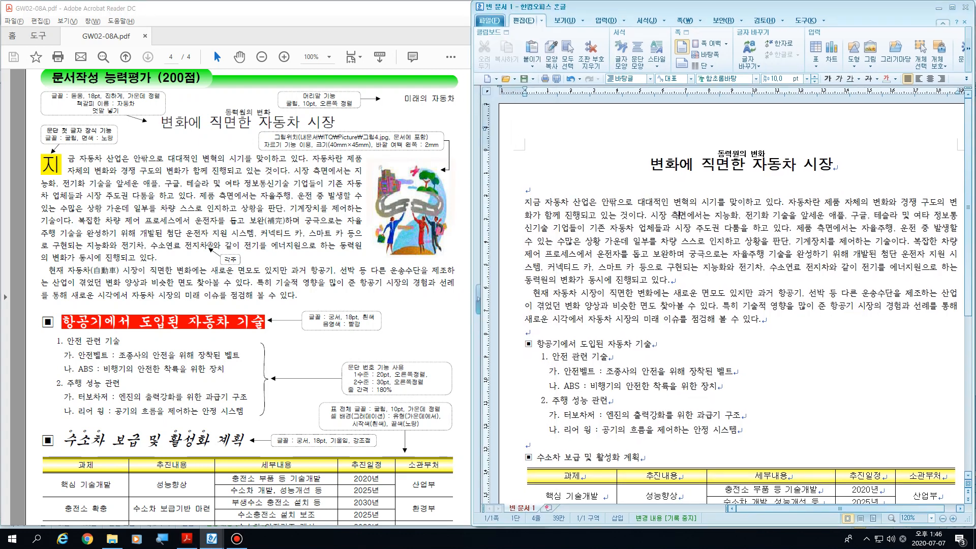
pyautogui.scroll(-1, 854, 356)
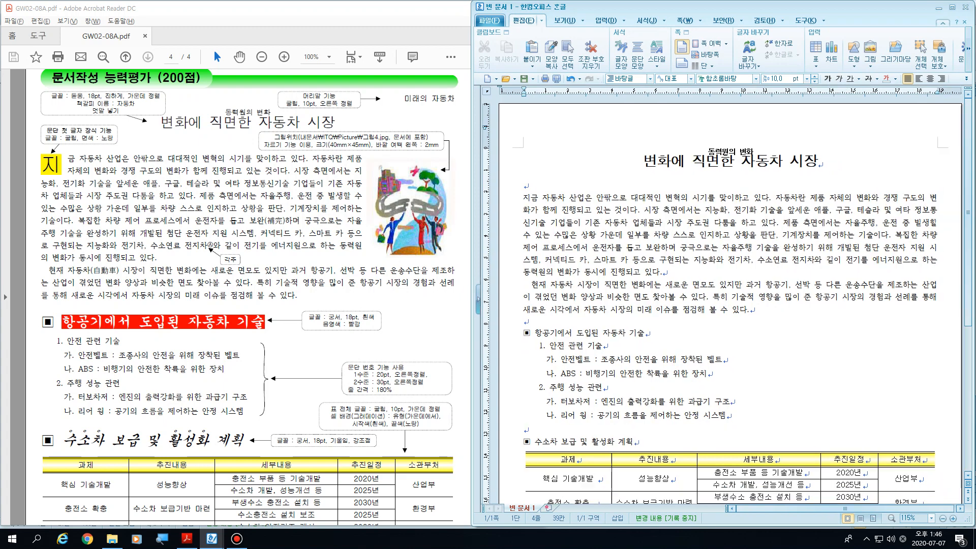
pyautogui.click(524, 321)
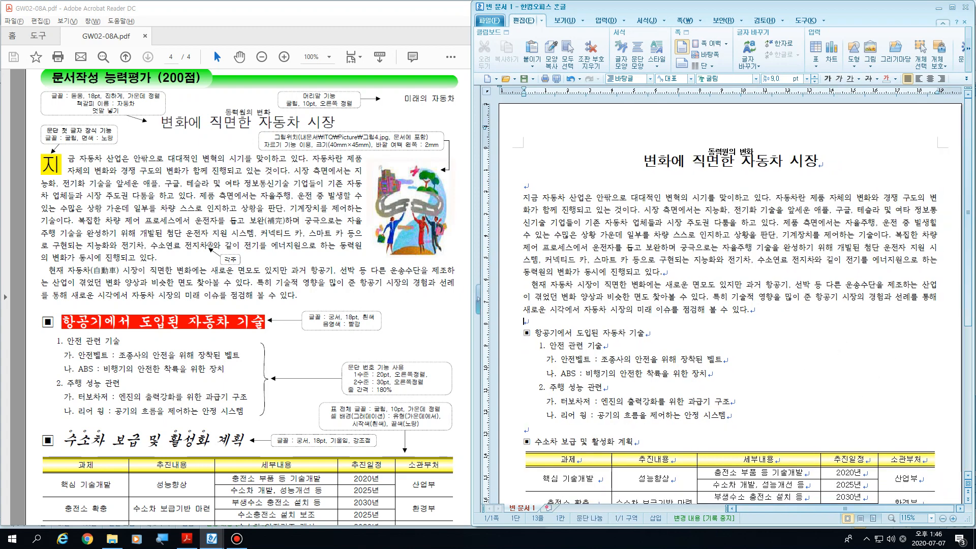
pyautogui.click(524, 186)
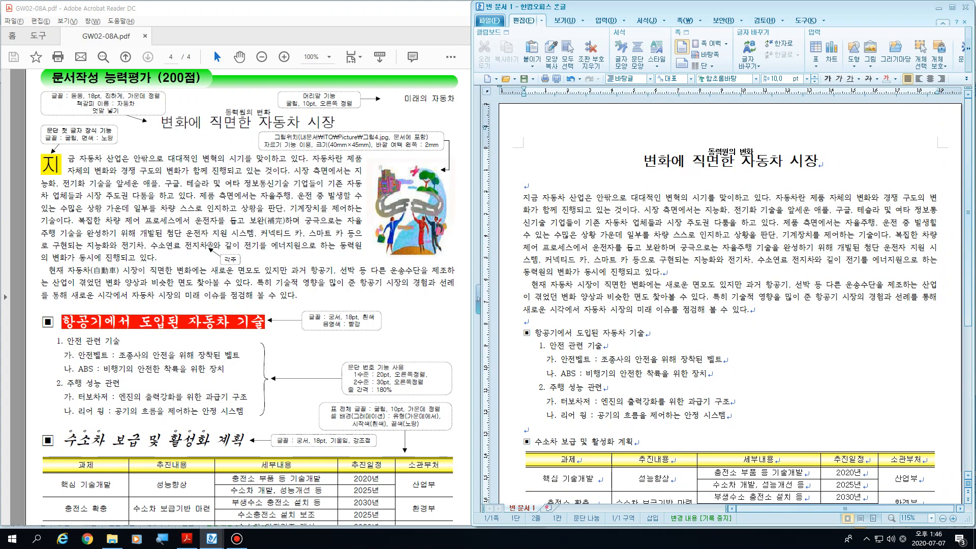
pyautogui.press('Down')
pyautogui.hotkey('shift', 'Right')
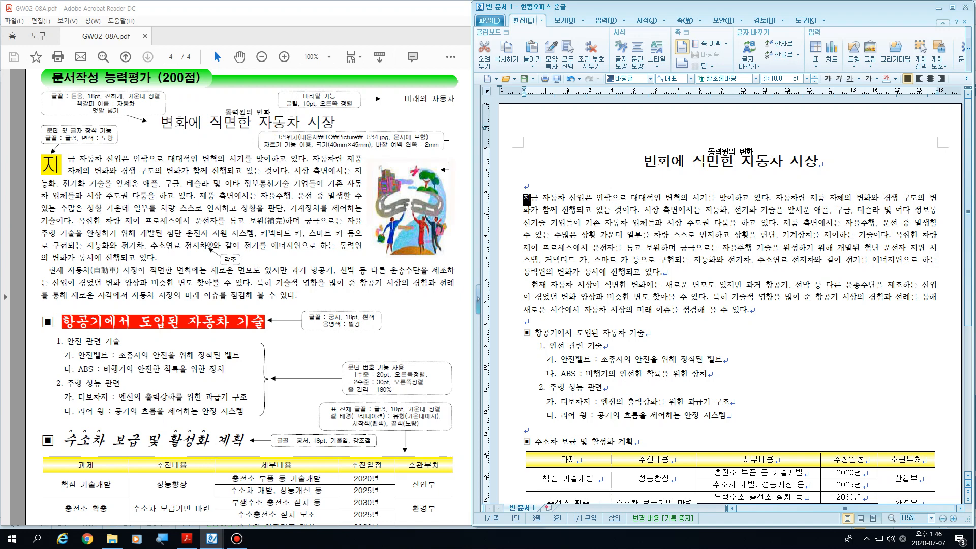
pyautogui.scroll(-1, 727, 301)
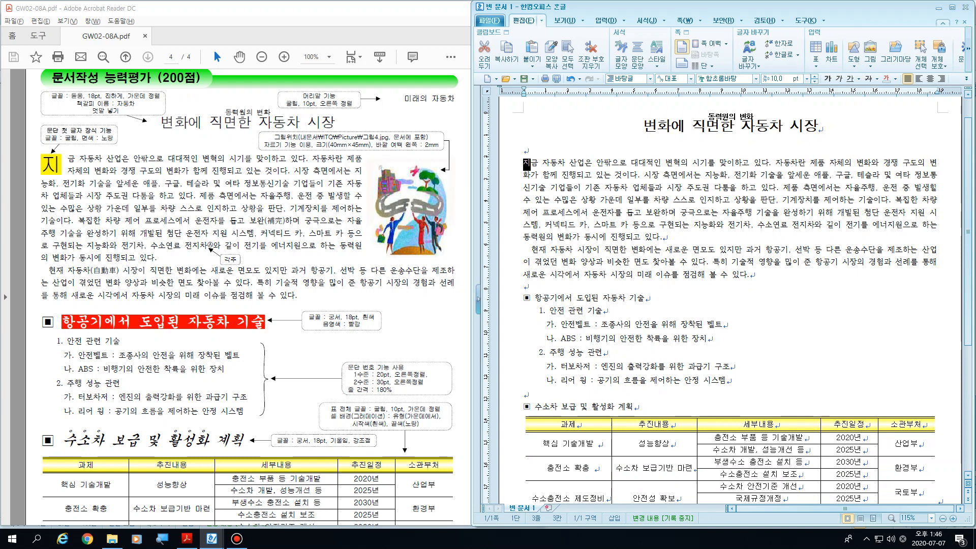
pyautogui.scroll(-2, 249, 297)
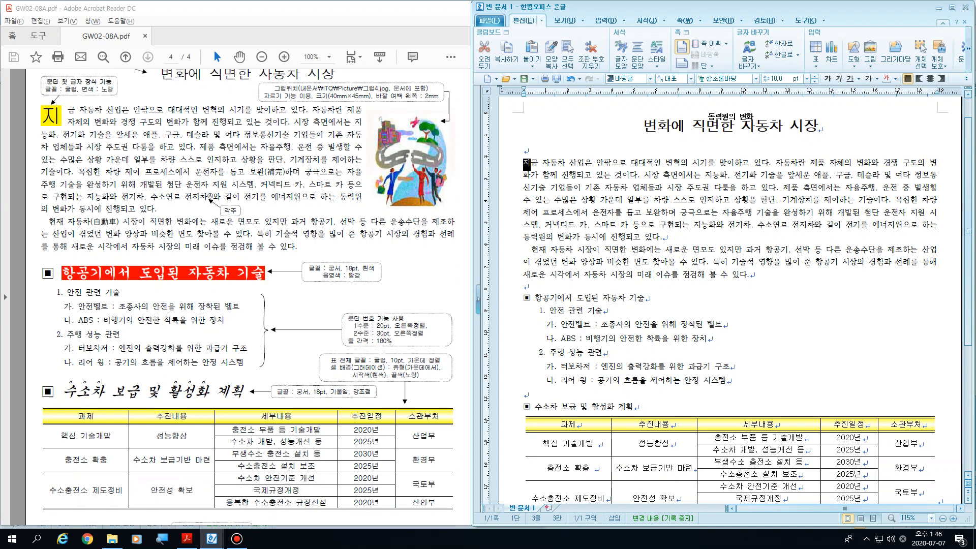
pyautogui.click(597, 324)
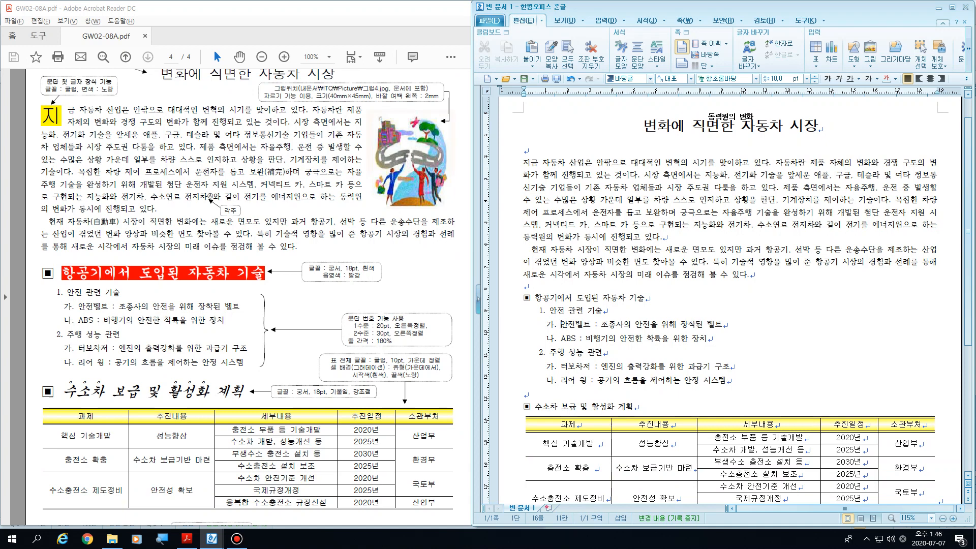
pyautogui.click(635, 406)
pyautogui.scroll(-5, 635, 407)
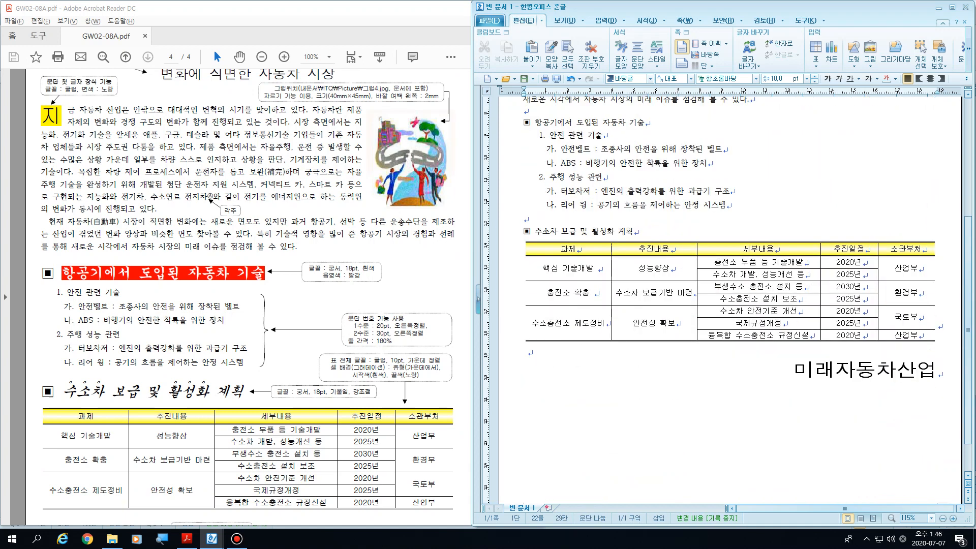
# Step: Remove the paragraph numbering from the six list lines under 항공기에서 도입된 자동차 기술
pyautogui.moveTo(726, 205); pyautogui.dragTo(550, 135)
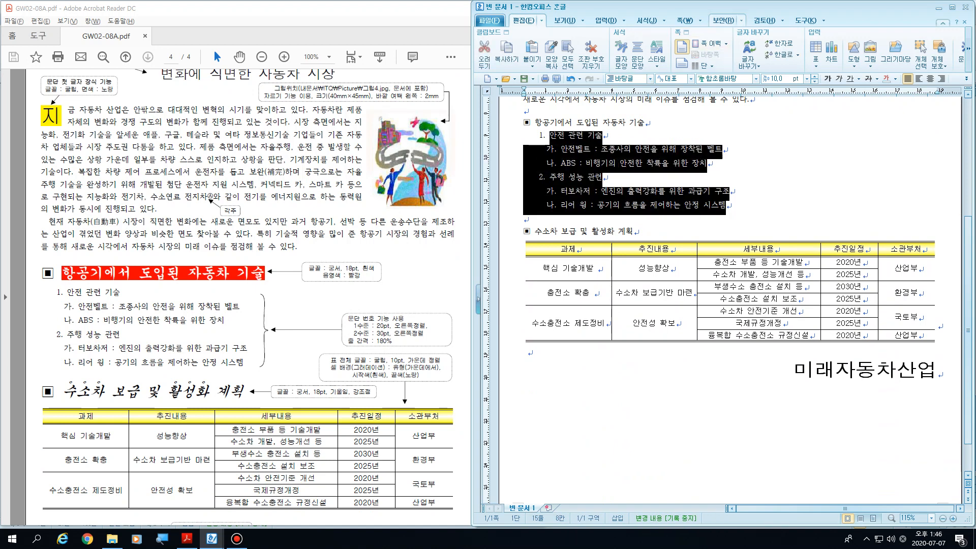
pyautogui.click(701, 21)
pyautogui.press('Down')
pyautogui.press('Down')
pyautogui.press('Down')
pyautogui.press('Down')
pyautogui.press('Down')
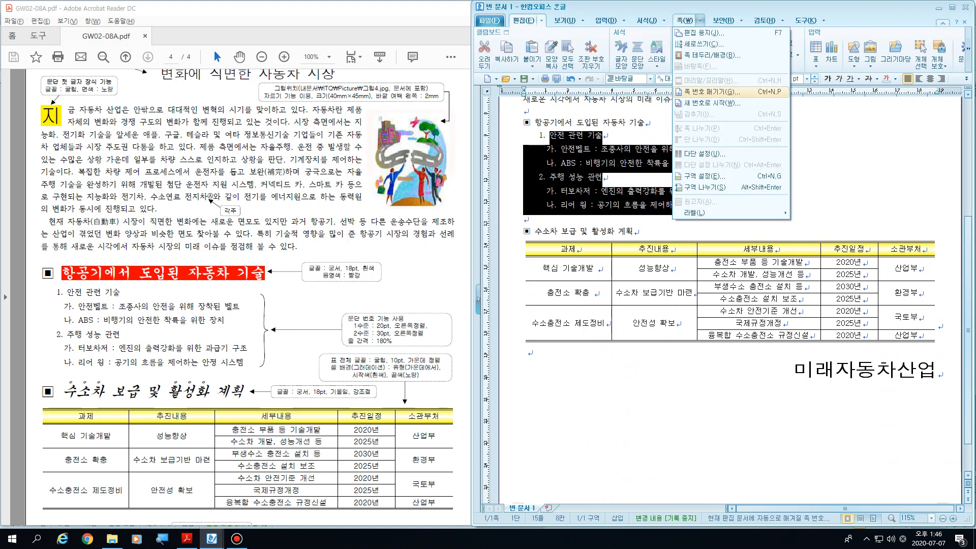
pyautogui.press('Left')
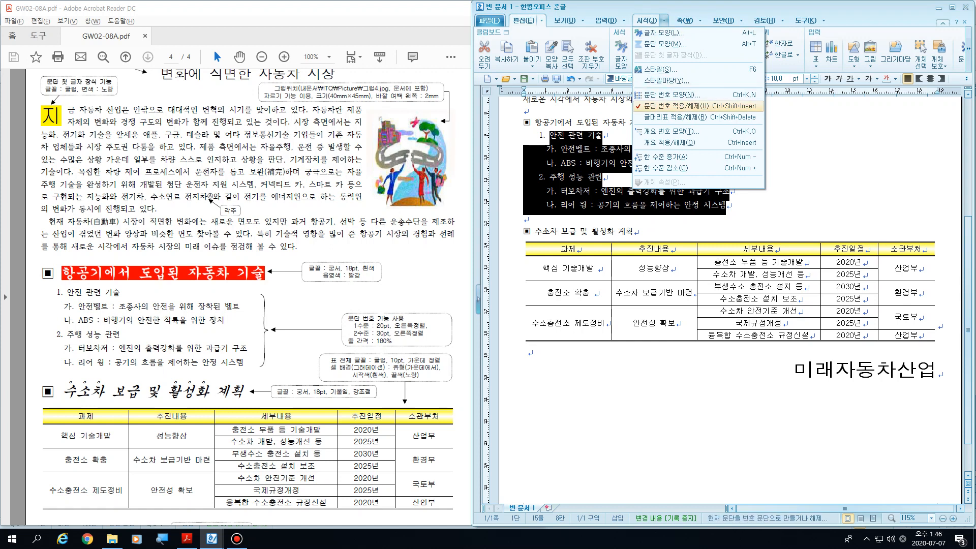
pyautogui.click(675, 106)
pyautogui.click(598, 149)
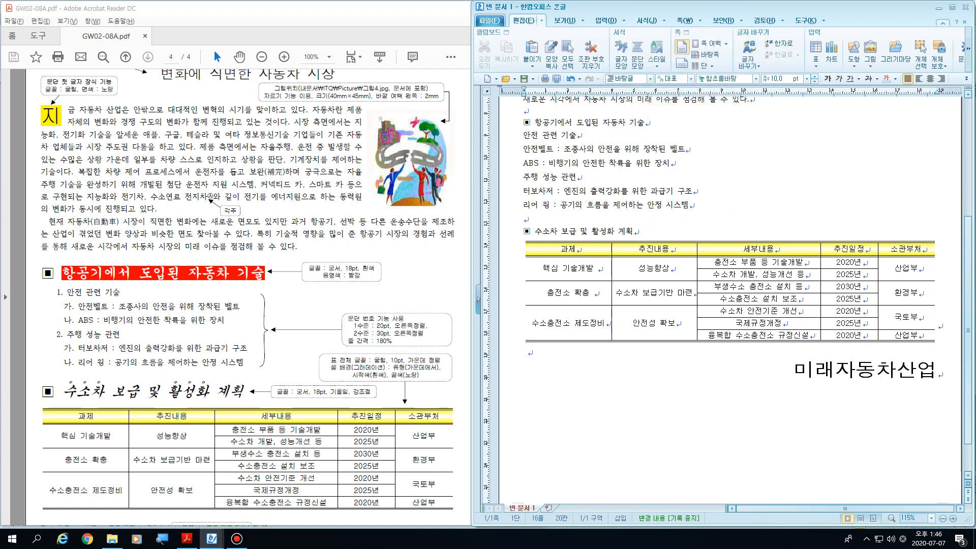
# Step: Review the plain list lines, the closing text 미래자동차산업 and the first body paragraph
pyautogui.click(578, 176)
pyautogui.click(526, 219)
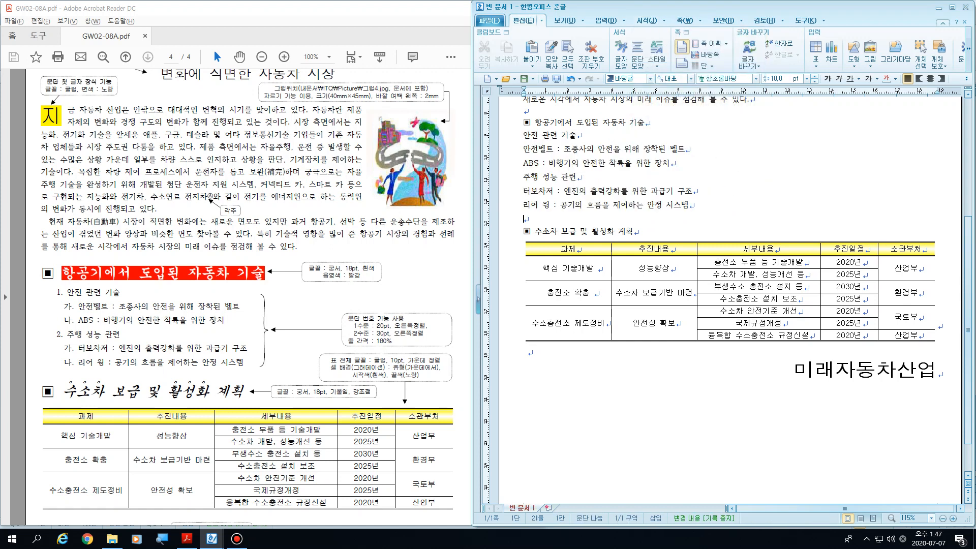
pyautogui.click(876, 370)
pyautogui.scroll(3, 729, 300)
pyautogui.scroll(1, 729, 300)
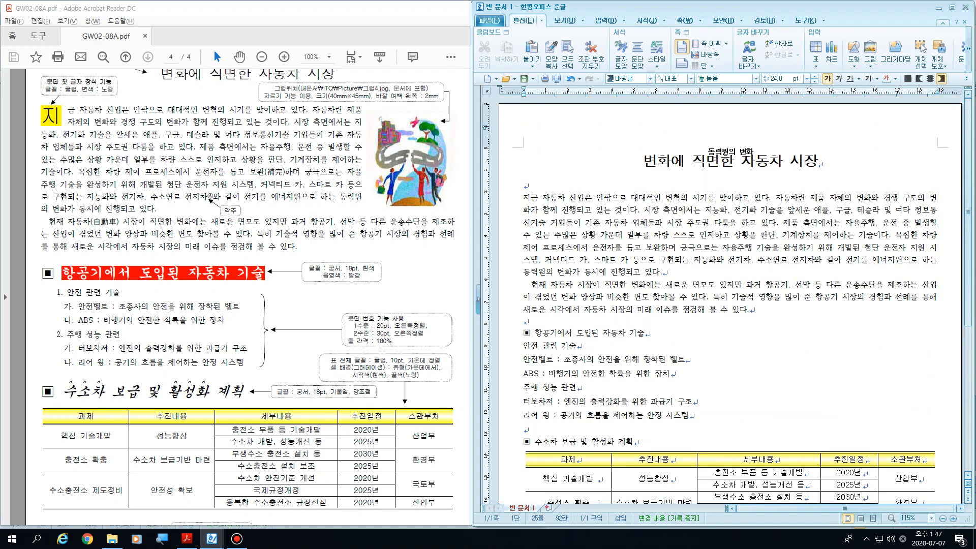
pyautogui.moveTo(523, 198); pyautogui.dragTo(777, 260)
pyautogui.click(663, 272)
# Step: Point out the blank space before 현재 at the start of the second body paragraph by selecting it
pyautogui.press('Right')
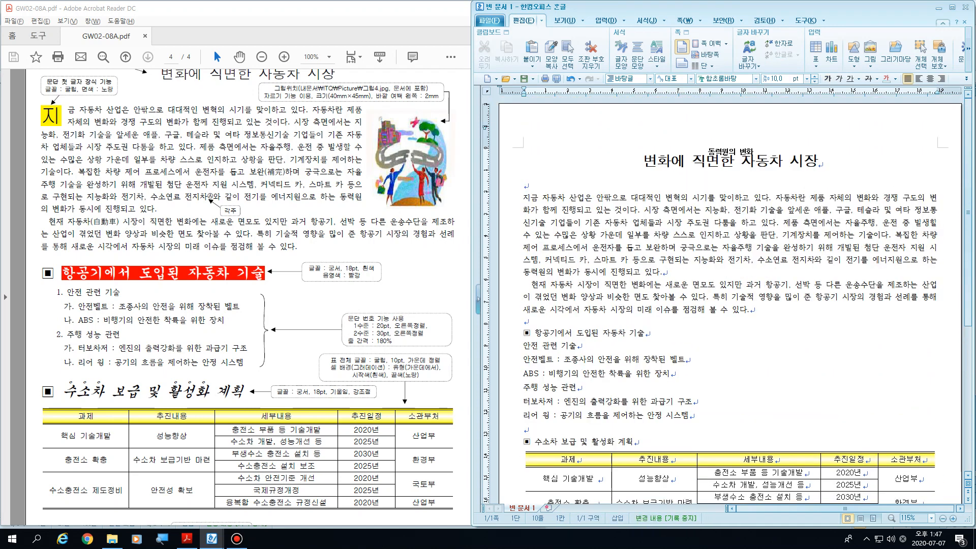
pyautogui.hotkey('shift', 'Right')
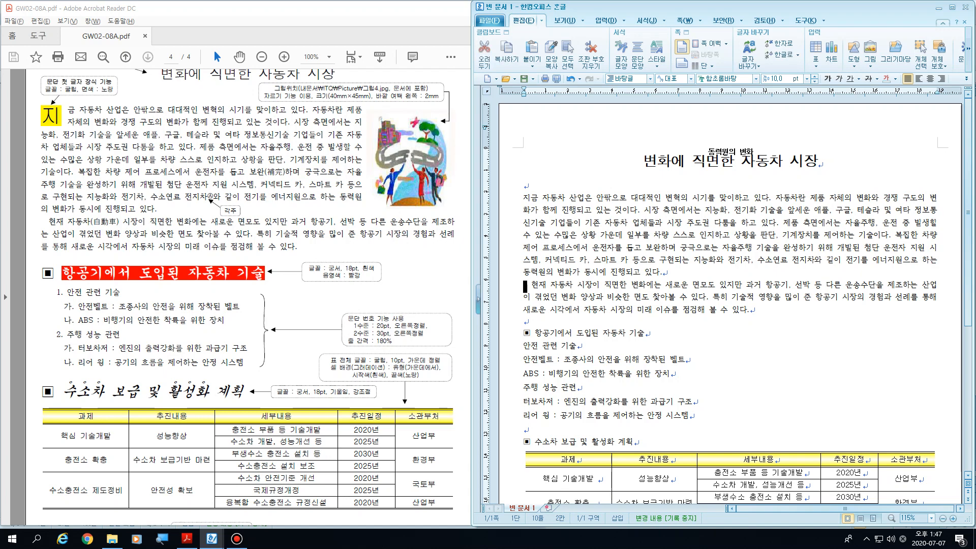
pyautogui.press('Right')
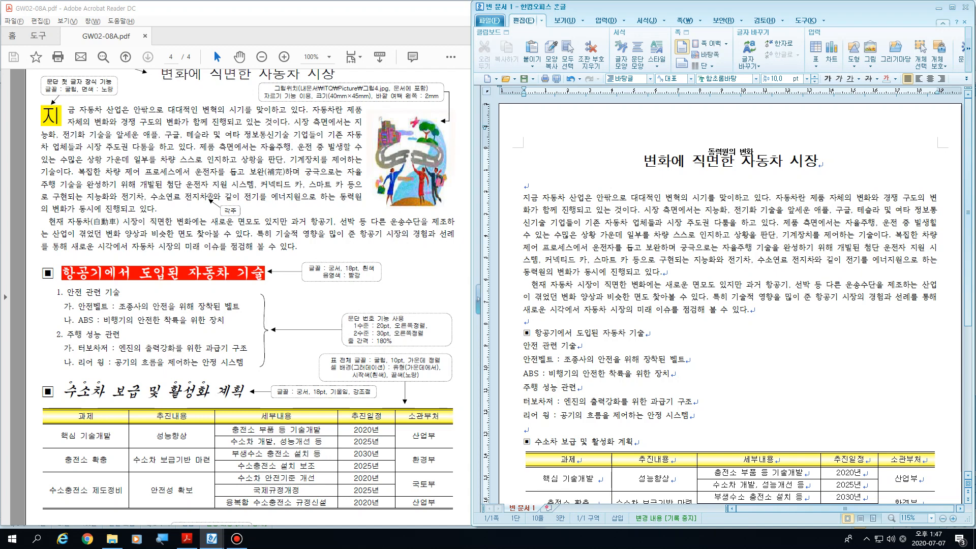
pyautogui.moveTo(523, 286)
pyautogui.mouseDown()
pyautogui.moveTo(549, 285)
pyautogui.moveTo(527, 286)
pyautogui.mouseUp()
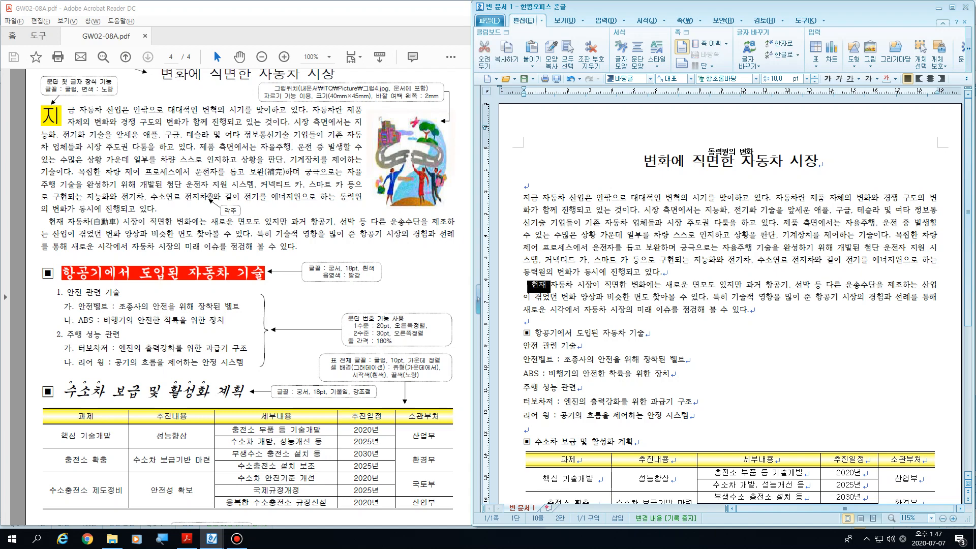
pyautogui.click(524, 285)
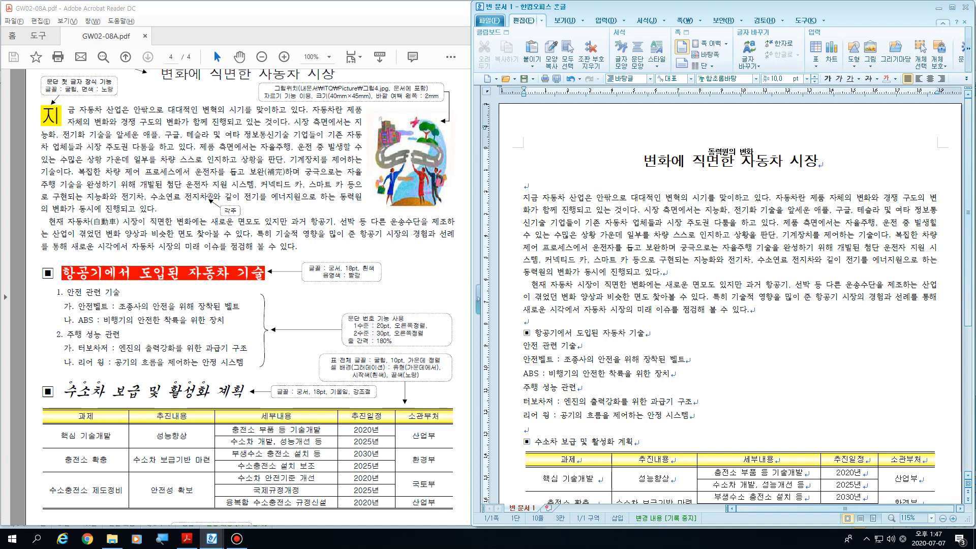
# Step: Magnify the screen to 200% and examine the leading indent of the paragraph beginning with 현재, space by space
pyautogui.press('super+plus')
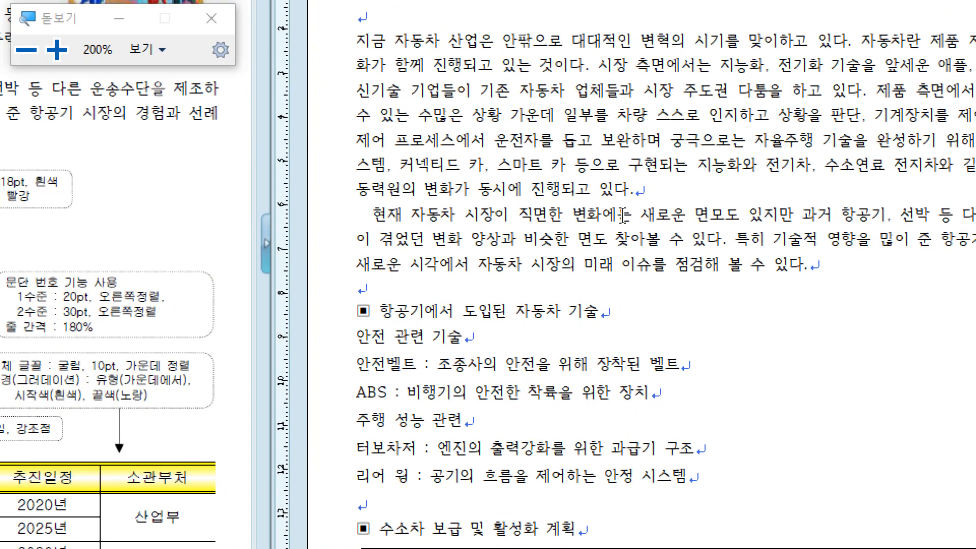
pyautogui.click(373, 219)
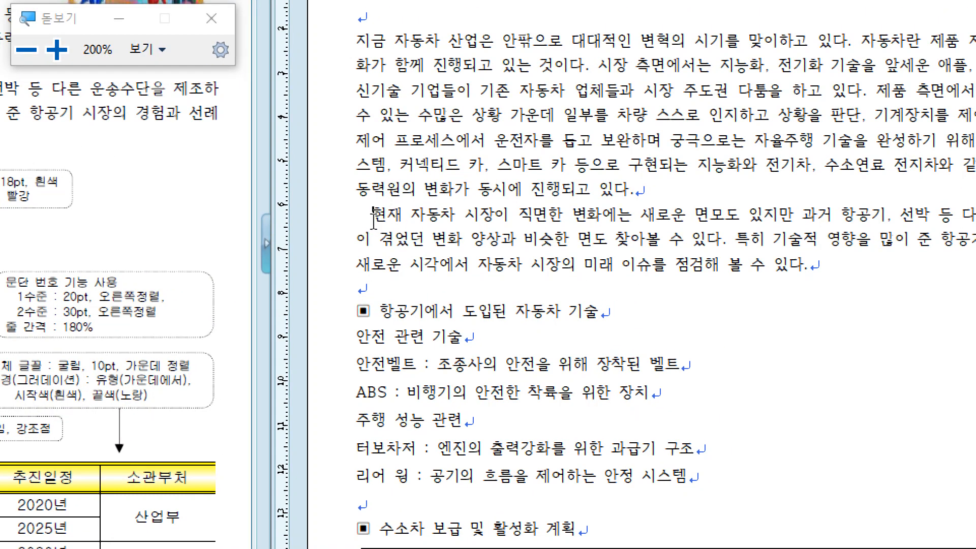
pyautogui.moveTo(374, 219); pyautogui.dragTo(356, 219)
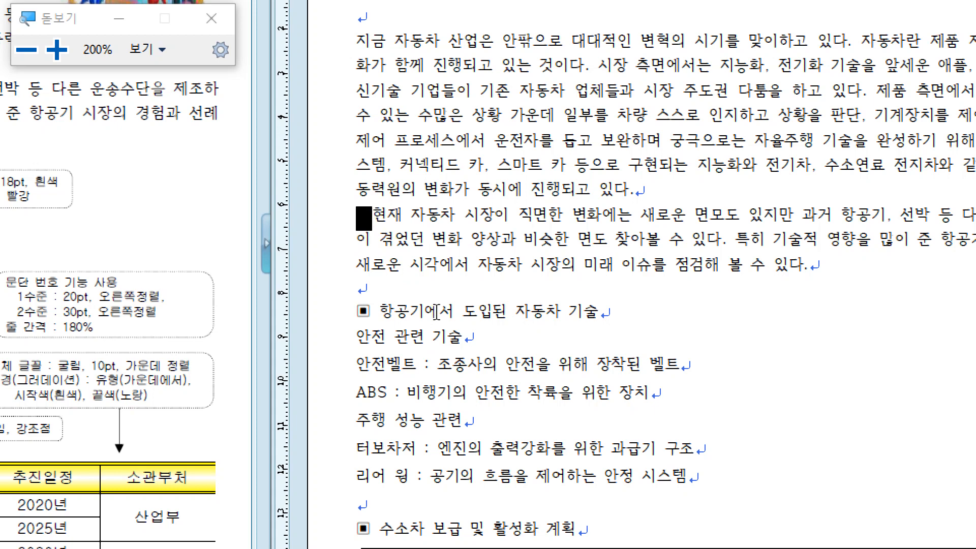
pyautogui.click(358, 219)
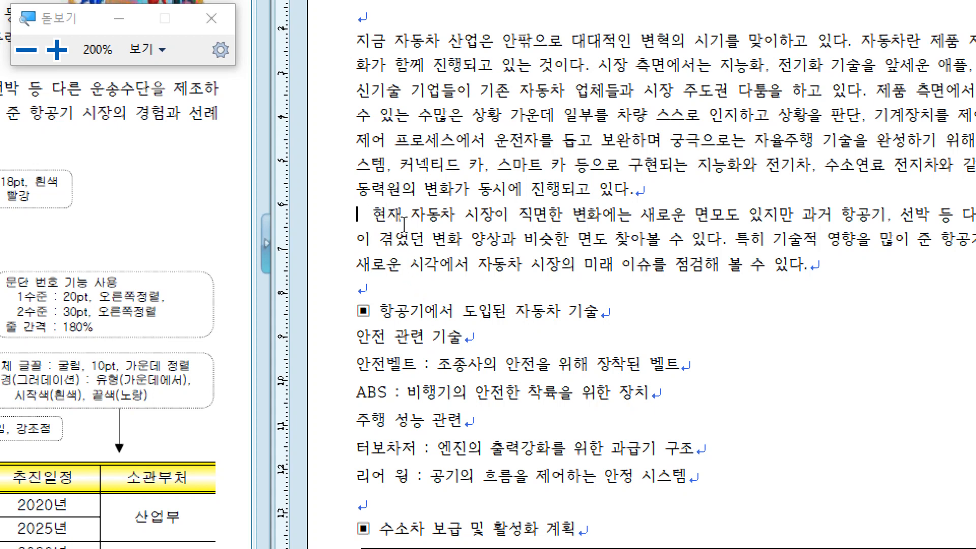
pyautogui.hotkey('shift', 'Right')
pyautogui.hotkey('shift', 'Right')
pyautogui.press('Left')
pyautogui.press('Right')
pyautogui.hotkey('shift', 'Right')
pyautogui.hotkey('shift', 'Right')
pyautogui.click(404, 223)
# Step: Highlight the six list lines from 안전 관련 기술 to 리어 윙 and the matching PDF instruction 문단 번호 기능 사용
pyautogui.scroll(-1, 486, 336)
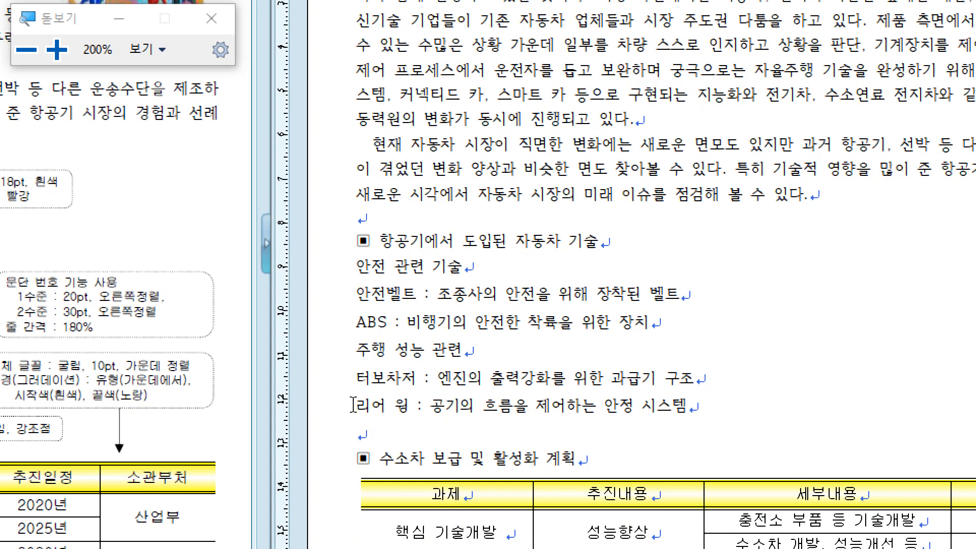
pyautogui.moveTo(353, 406); pyautogui.dragTo(453, 405)
pyautogui.moveTo(696, 410); pyautogui.dragTo(356, 266)
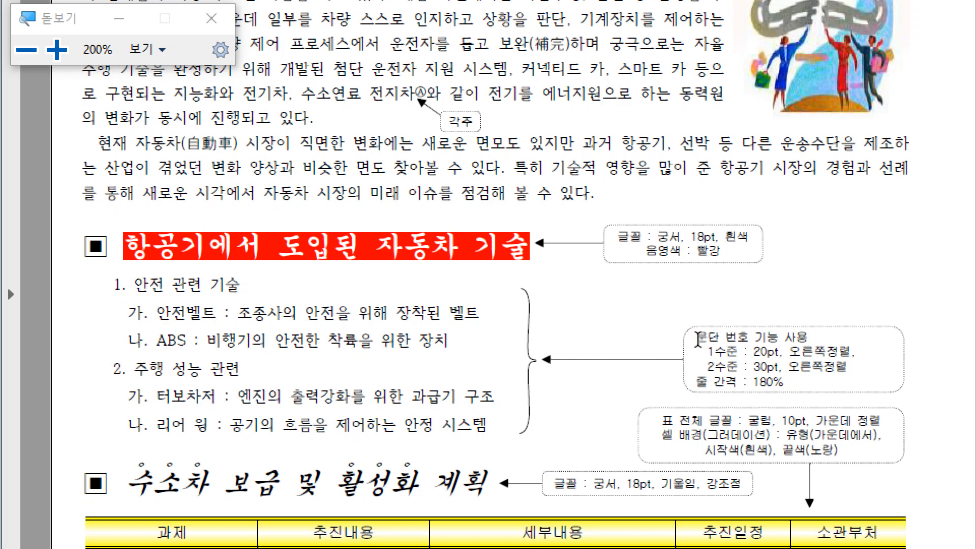
pyautogui.moveTo(697, 337); pyautogui.dragTo(808, 337)
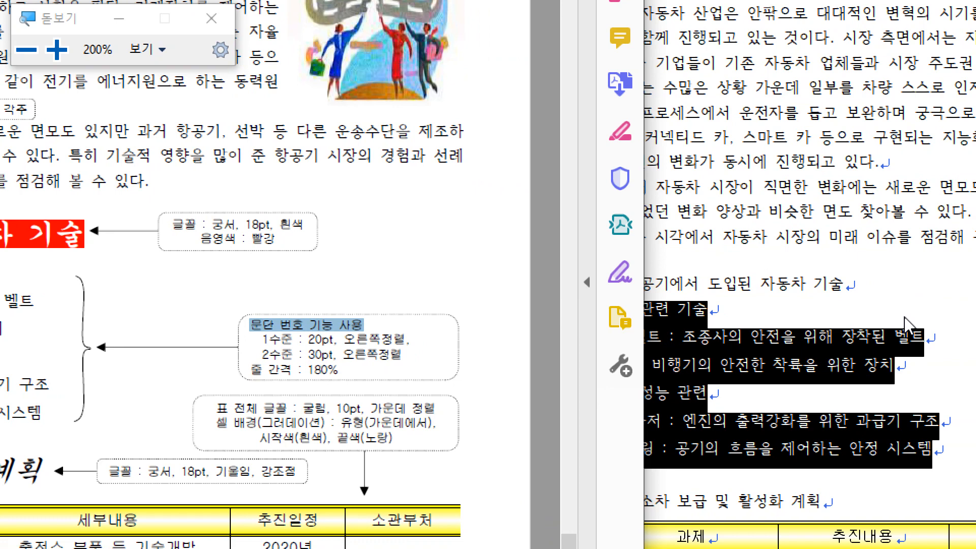
pyautogui.click(834, 336)
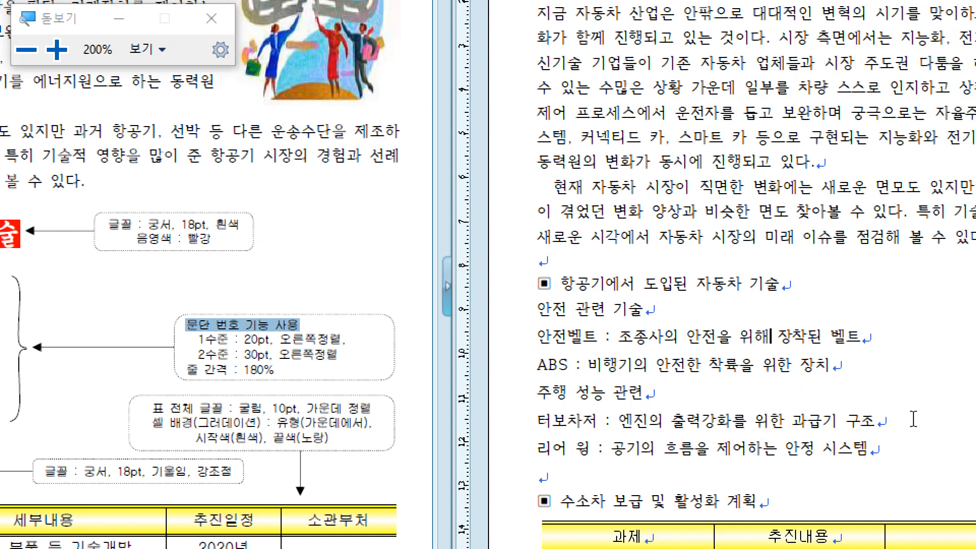
# Step: Review the list lines and the table heading below, marking the full range from 안전 관련 기술 to 안정 시스템
pyautogui.click(878, 452)
pyautogui.scroll(-1, 755, 365)
pyautogui.scroll(-1, 755, 365)
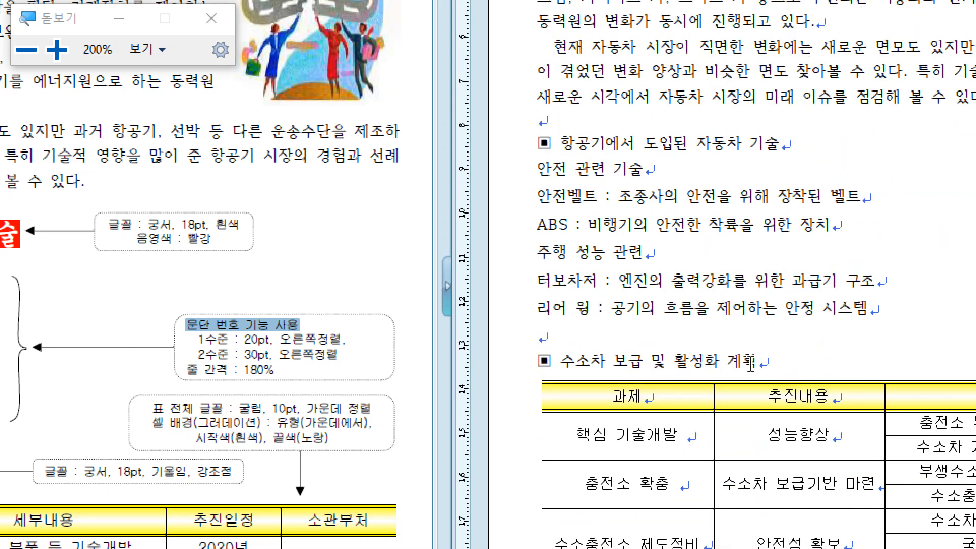
pyautogui.moveTo(536, 173); pyautogui.dragTo(878, 303)
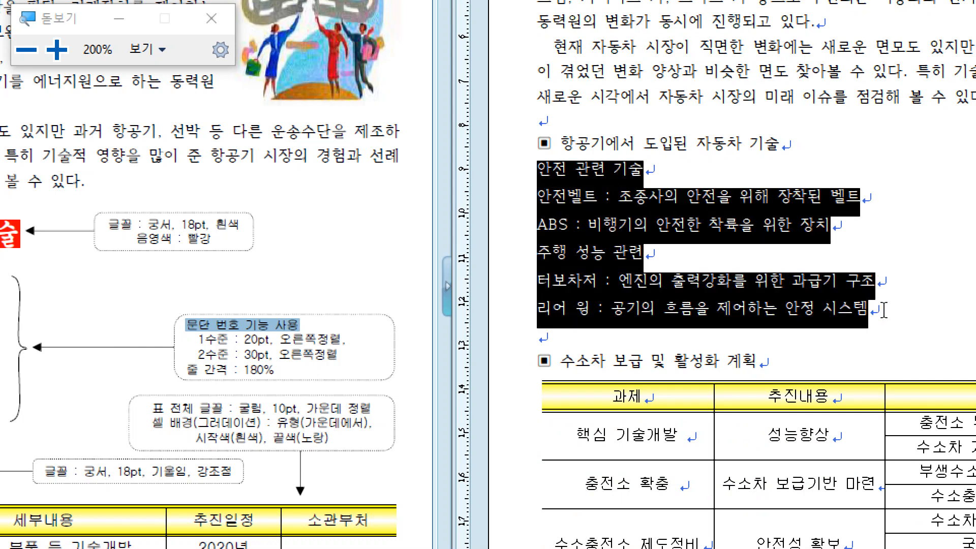
pyautogui.click(882, 315)
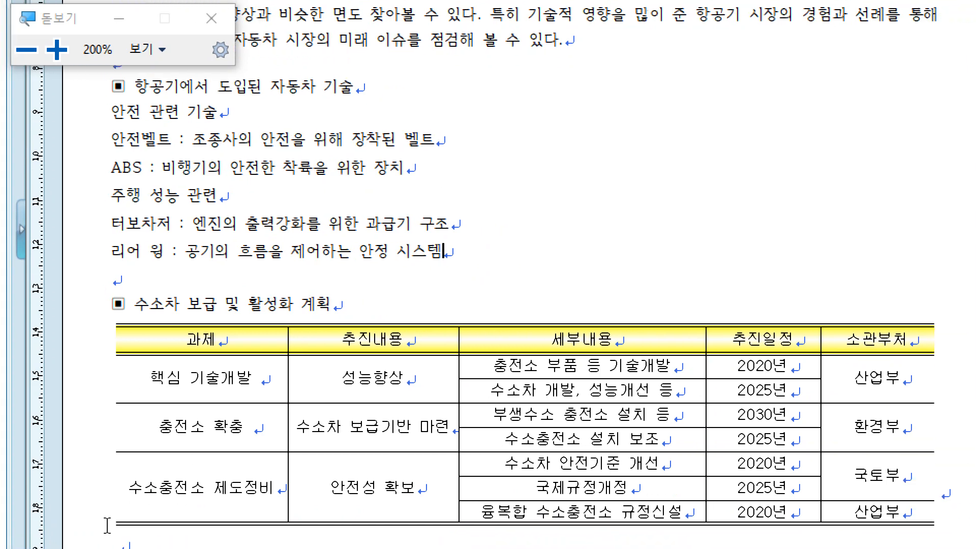
# Step: Apply solid 0.1 mm borders to every side of all cells in the table under 수소차 보급 및 활성화 계획
pyautogui.moveTo(162, 288); pyautogui.dragTo(798, 467)
pyautogui.press('l')
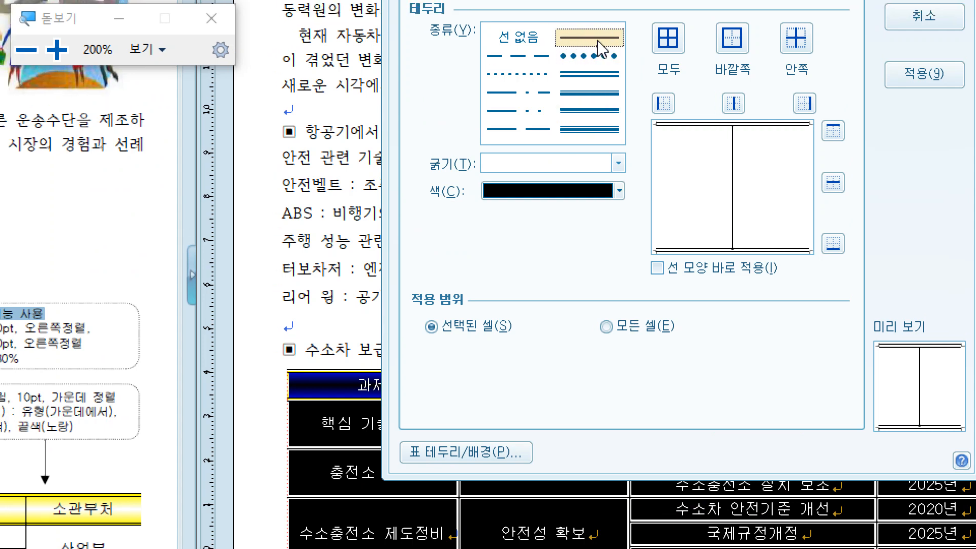
pyautogui.click(672, 38)
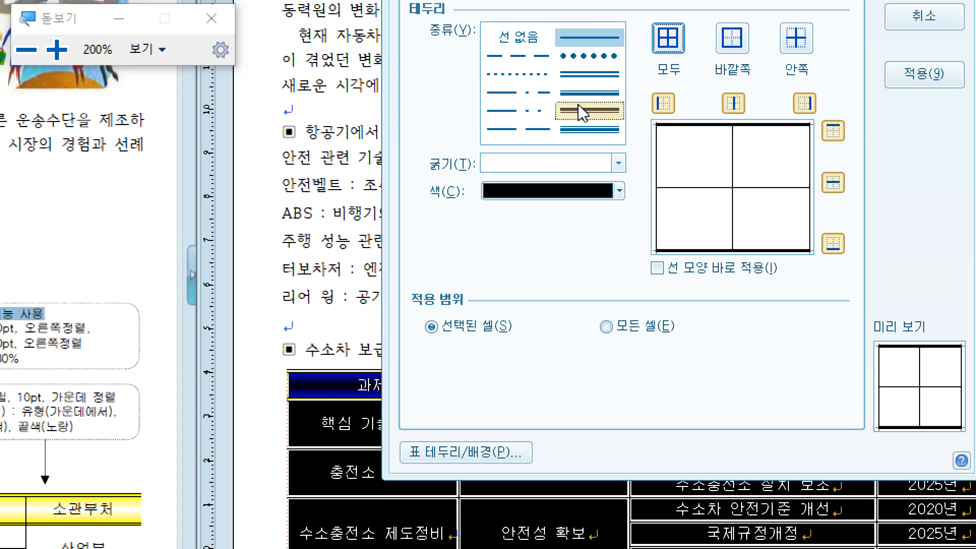
pyautogui.click(585, 129)
pyautogui.click(570, 168)
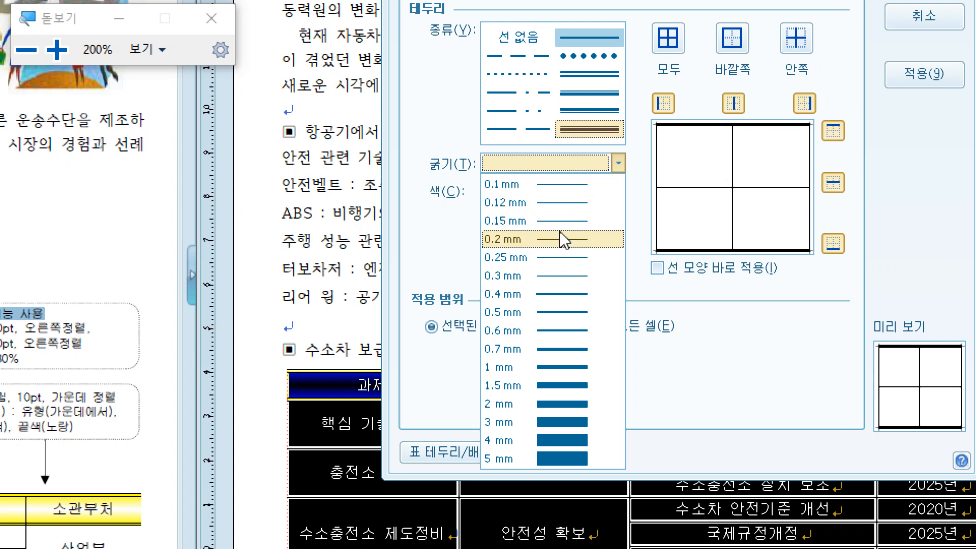
pyautogui.click(562, 189)
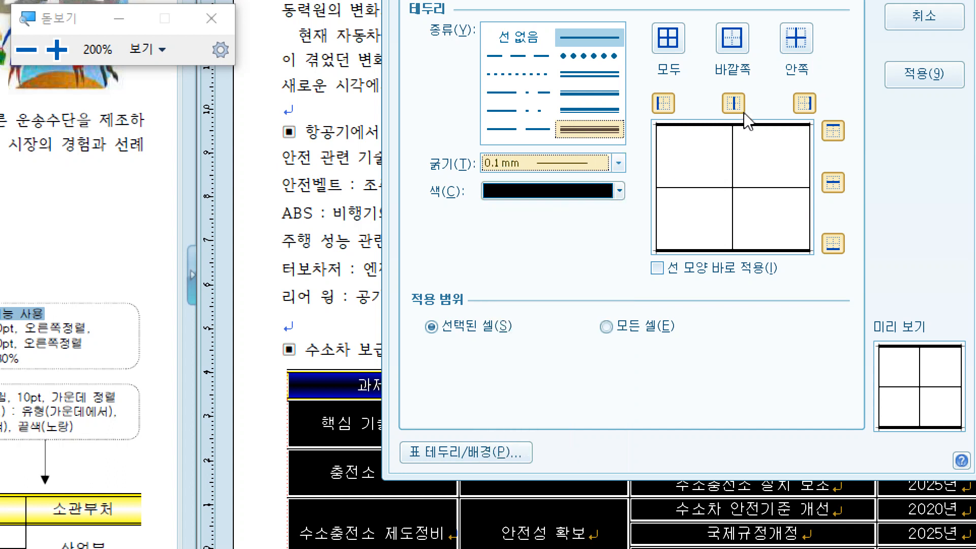
pyautogui.click(665, 41)
pyautogui.click(666, 41)
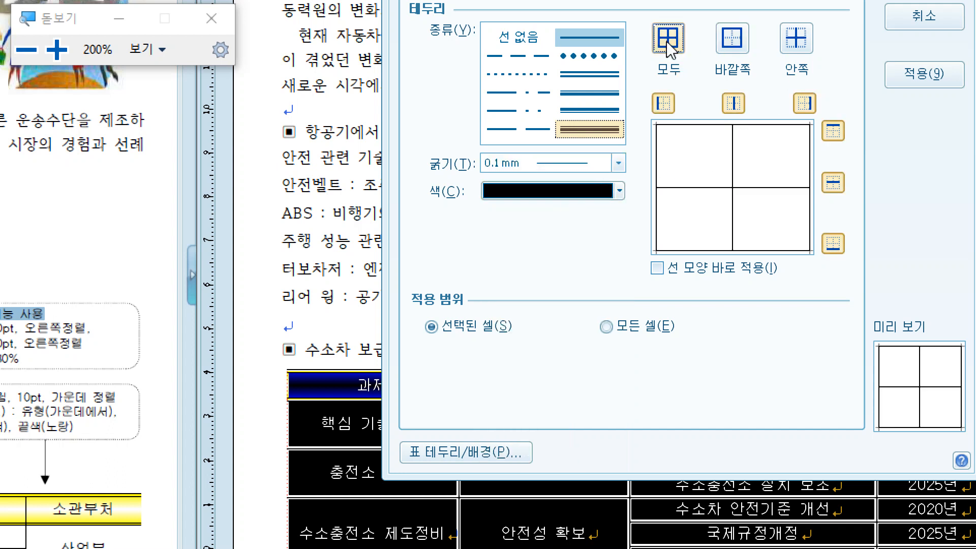
pyautogui.click(666, 41)
pyautogui.click(667, 38)
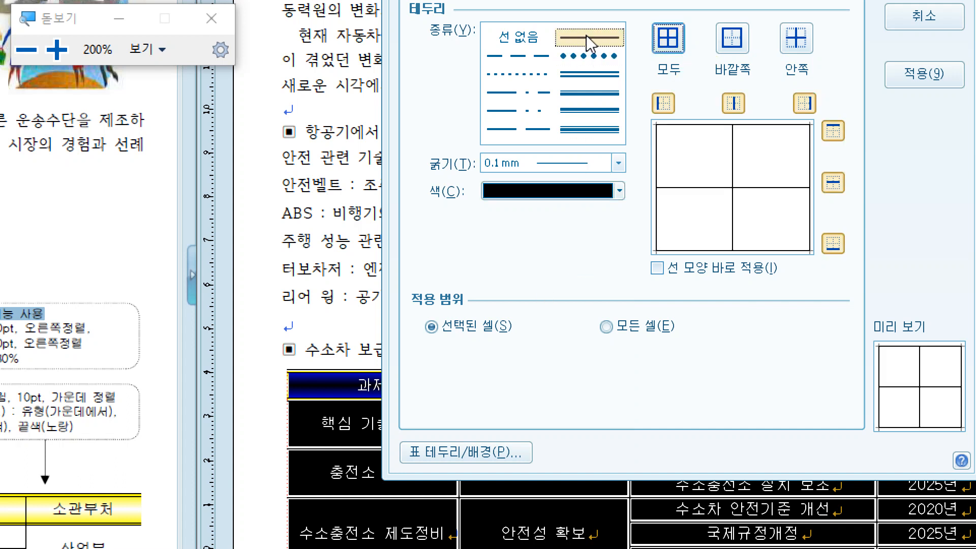
pyautogui.click(667, 38)
pyautogui.click(667, 35)
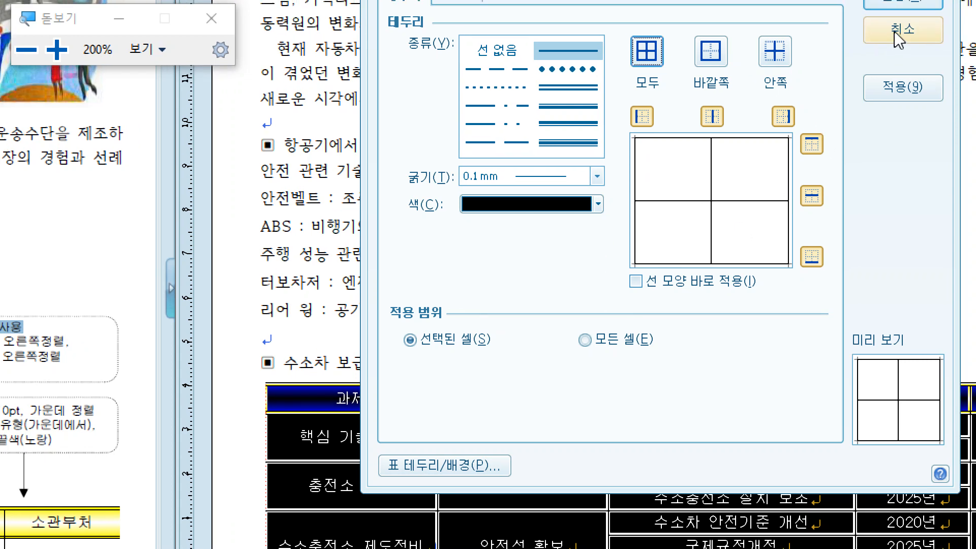
pyautogui.click(894, 33)
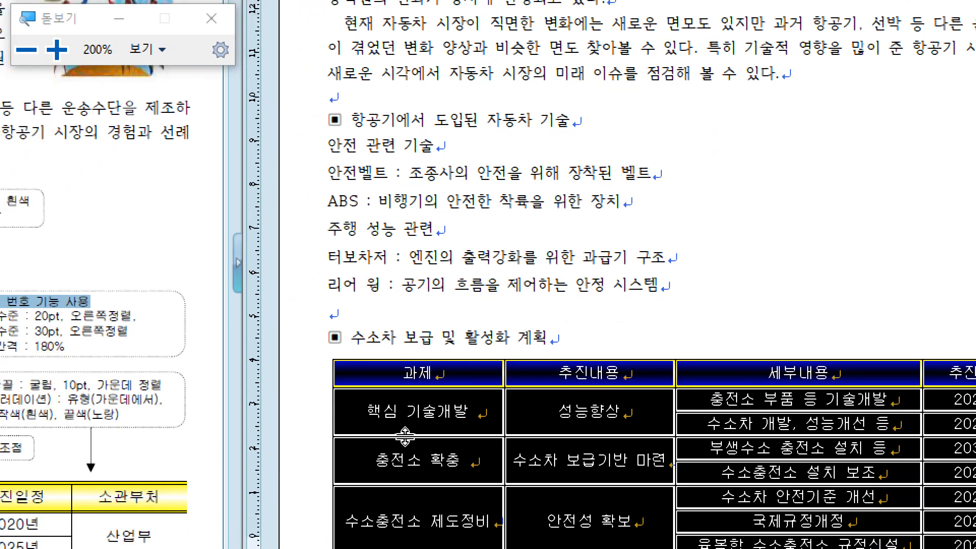
# Step: Remove the background fill from all the table cells by choosing 색 채우기 없음
pyautogui.press('c')
pyautogui.click(517, 47)
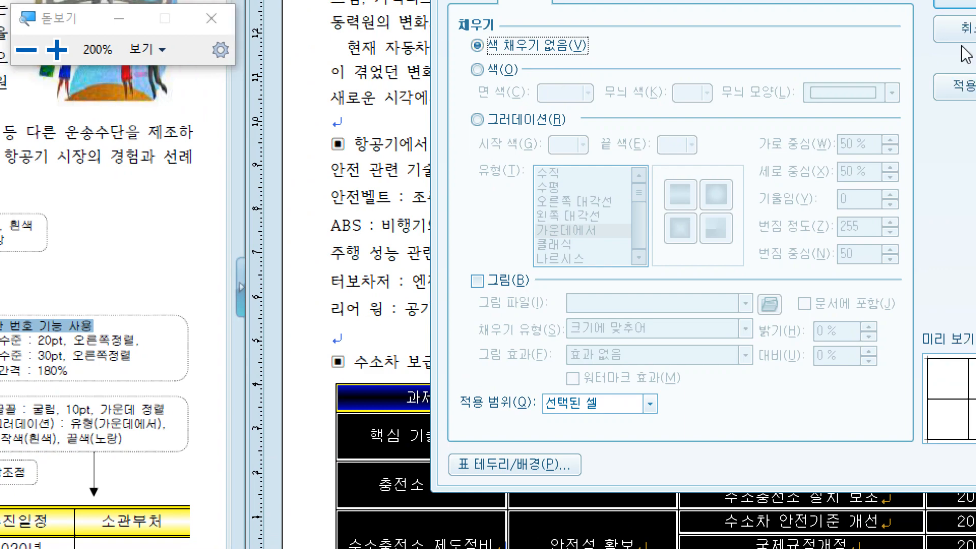
pyautogui.click(942, 29)
pyautogui.click(488, 452)
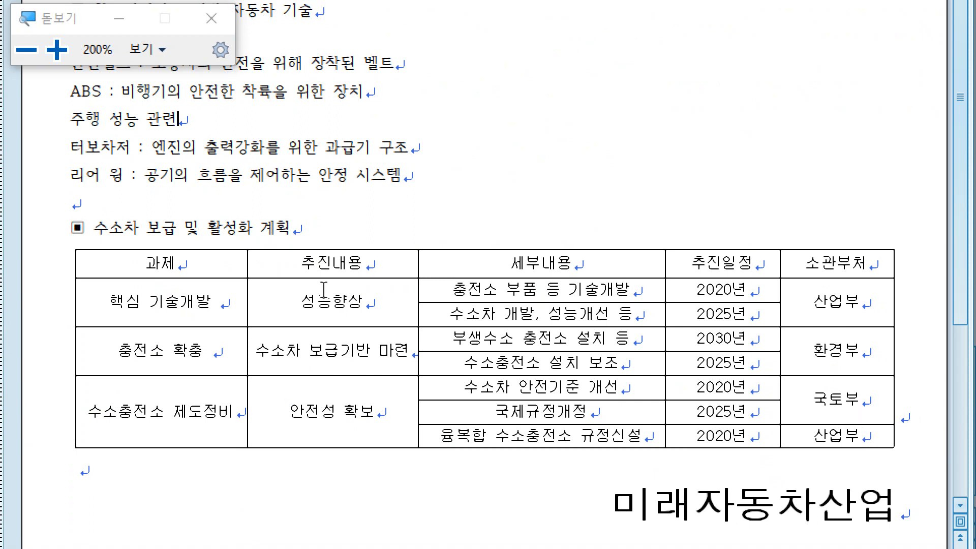
# Step: Split the cells 핵심 기술개발, 성능향상, 충전소 확충, 수소차 보급기반 마련 and the upper 산업부, 환경부 and 국토부 into 2 rows each
pyautogui.moveTo(216, 312); pyautogui.dragTo(333, 356)
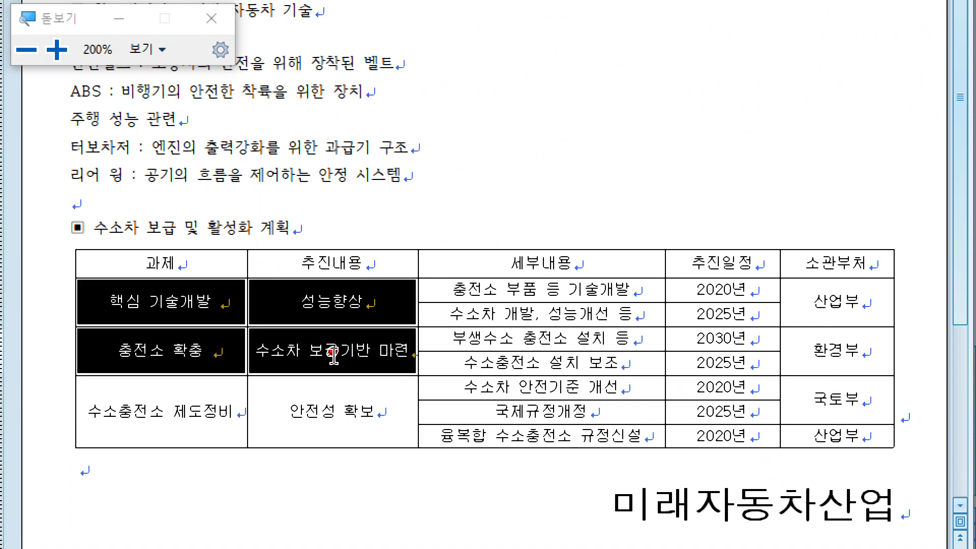
pyautogui.press('s')
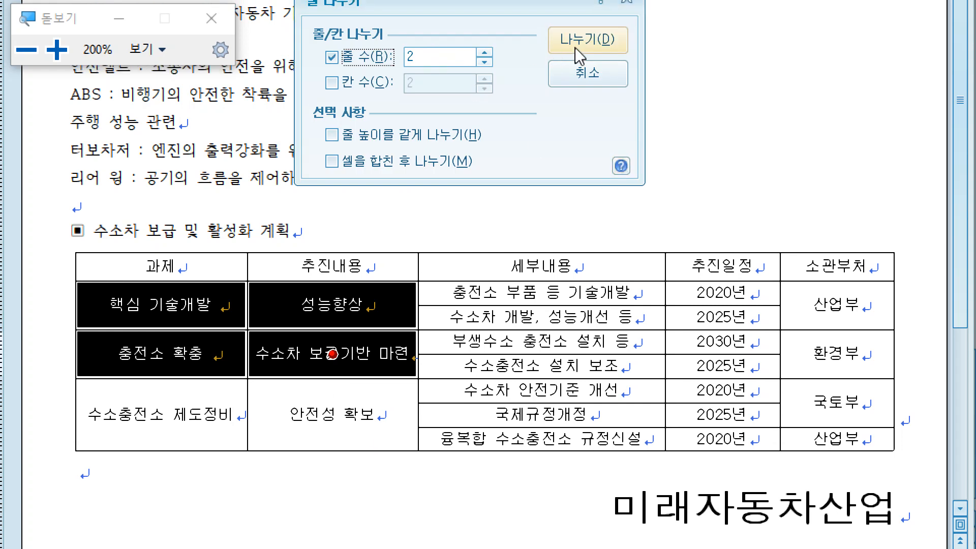
pyautogui.click(574, 47)
pyautogui.moveTo(855, 313); pyautogui.dragTo(856, 401)
pyautogui.press('s')
pyautogui.click(573, 56)
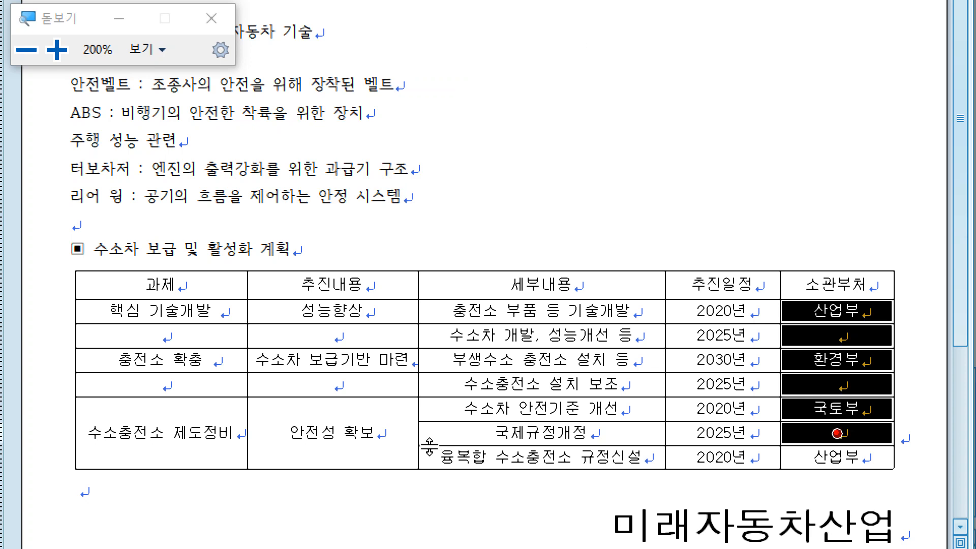
# Step: Split the 수소충전소 제도정비 and 안전성 확보 cells into 3 rows each
pyautogui.moveTo(168, 432); pyautogui.dragTo(283, 421)
pyautogui.press('s')
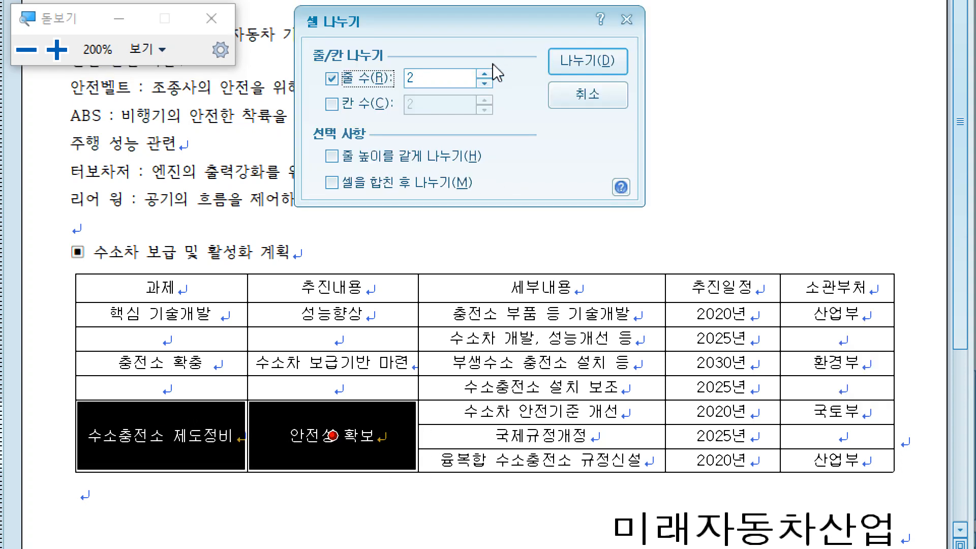
pyautogui.click(485, 73)
pyautogui.click(589, 69)
pyautogui.click(657, 150)
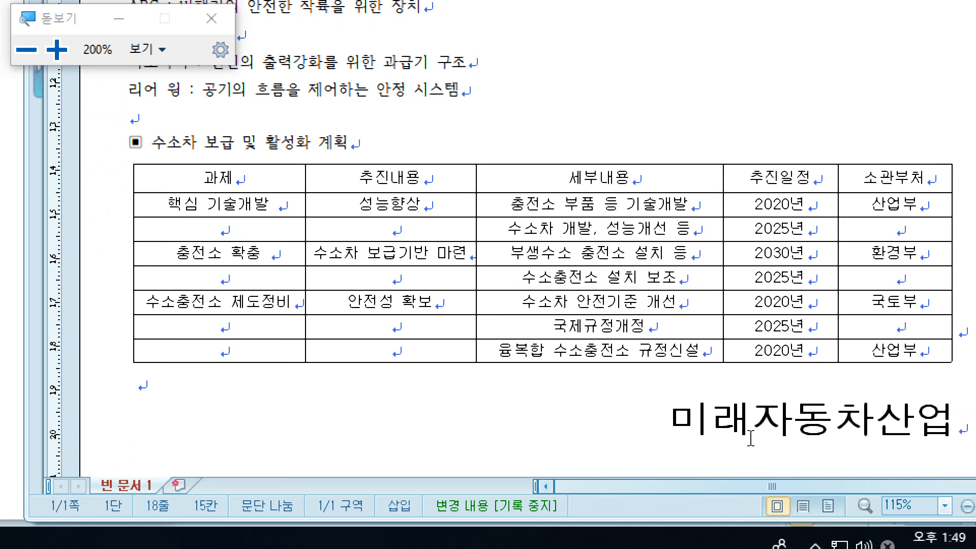
# Step: Point out the 미래자동차산업 line below the table by selecting it, and close the screen magnifier
pyautogui.click(918, 425)
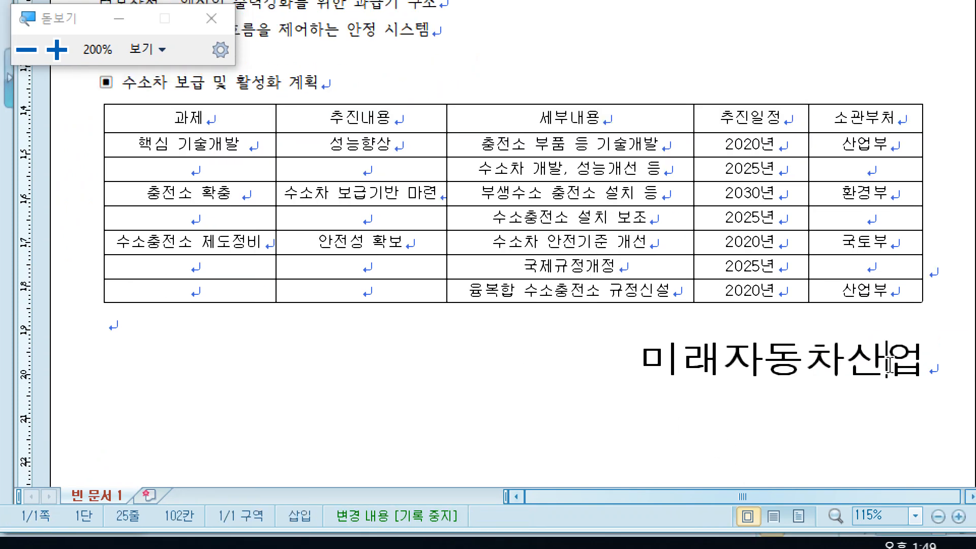
pyautogui.moveTo(924, 362); pyautogui.dragTo(567, 345)
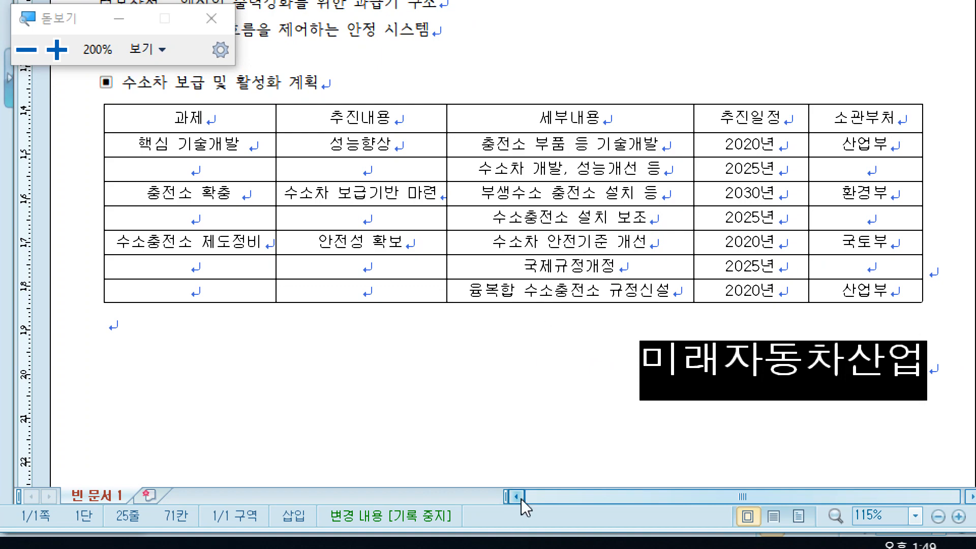
pyautogui.scroll(5, 520, 507)
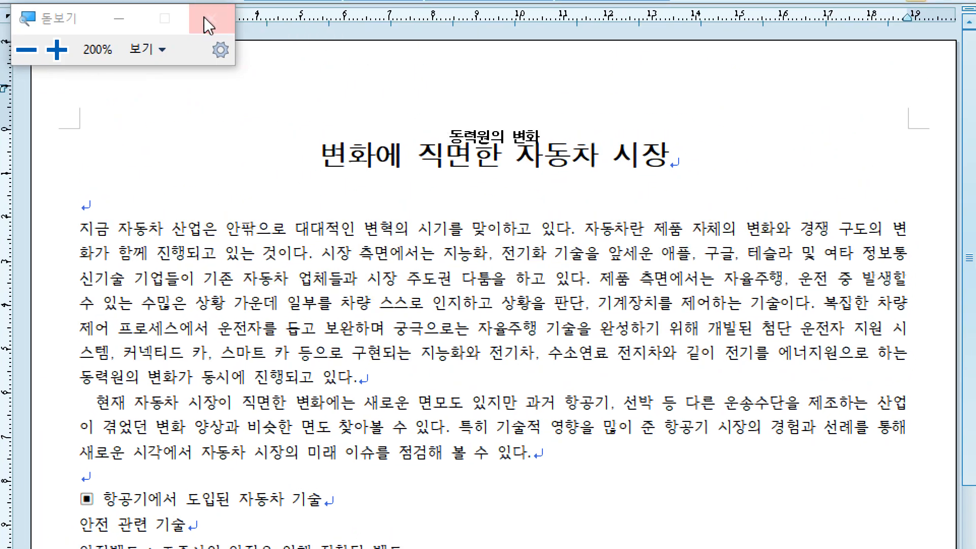
pyautogui.click(203, 16)
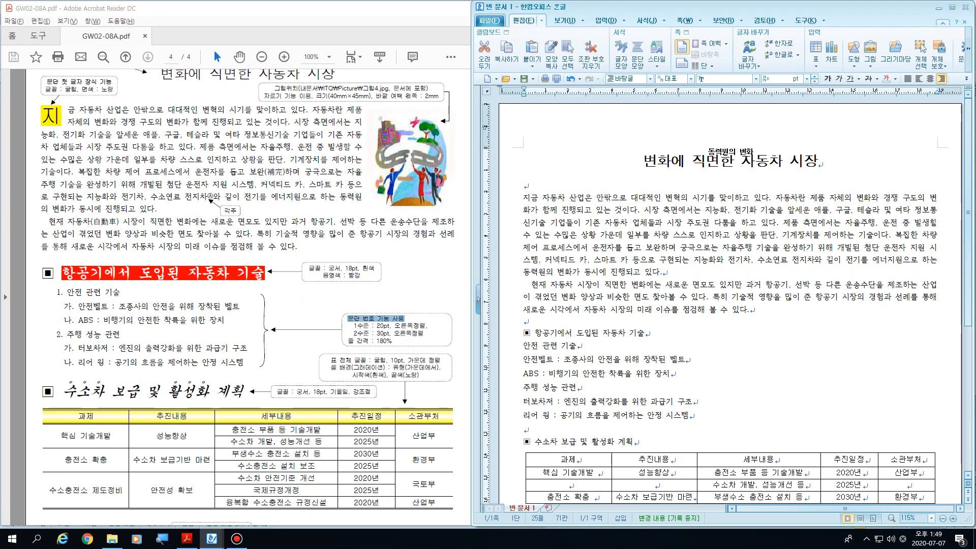
# Step: Highlight the instruction 문단 첫 글자 장식 기능 in the PDF and return to the 한글 document
pyautogui.click(524, 197)
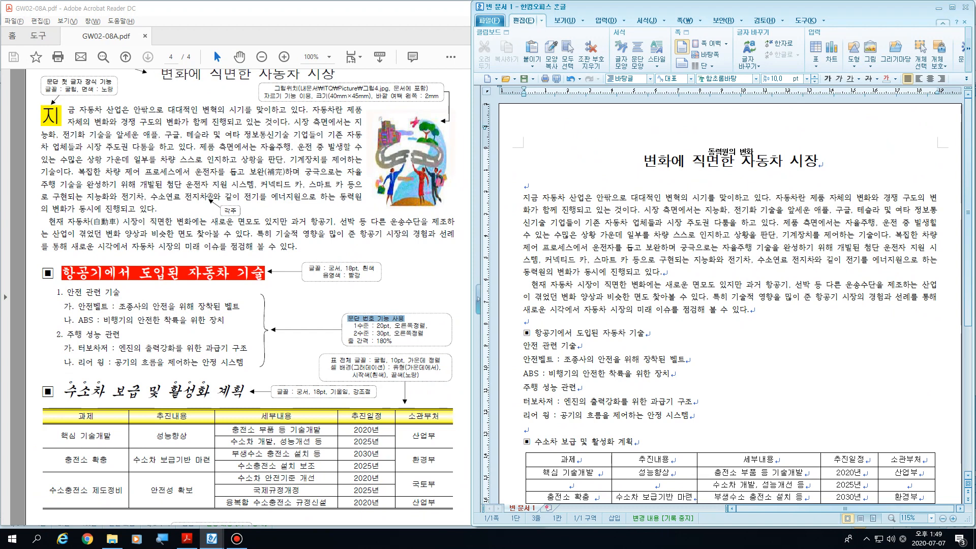
pyautogui.moveTo(46, 82); pyautogui.dragTo(113, 82)
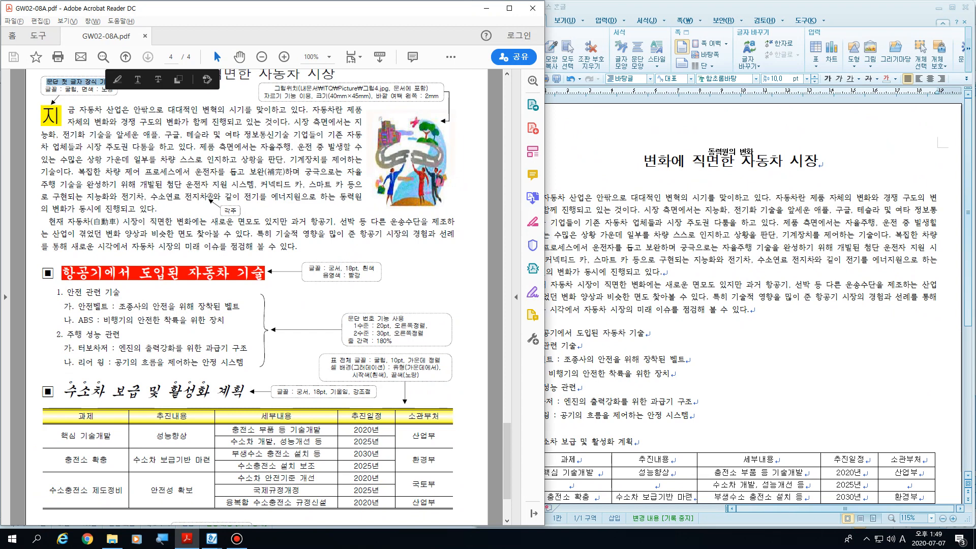
pyautogui.click(61, 89)
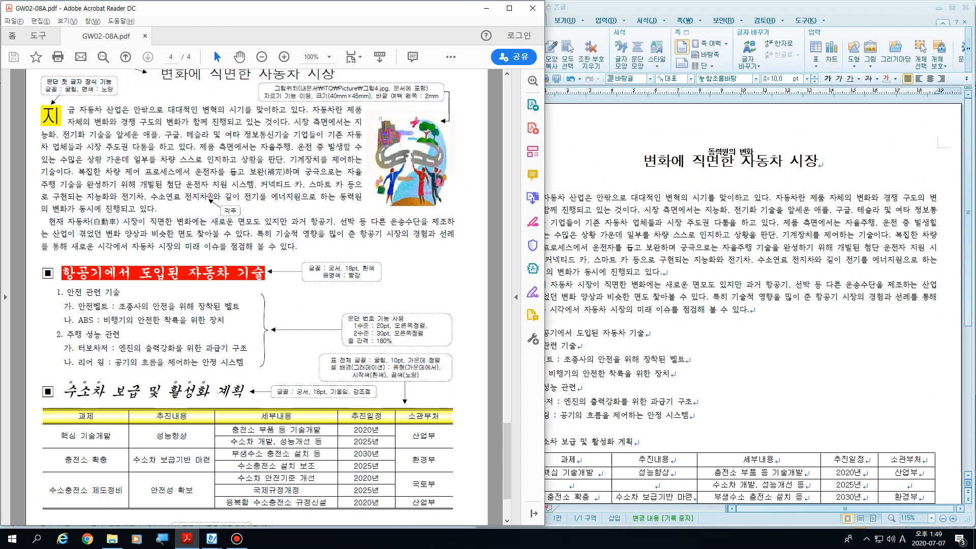
pyautogui.click(591, 209)
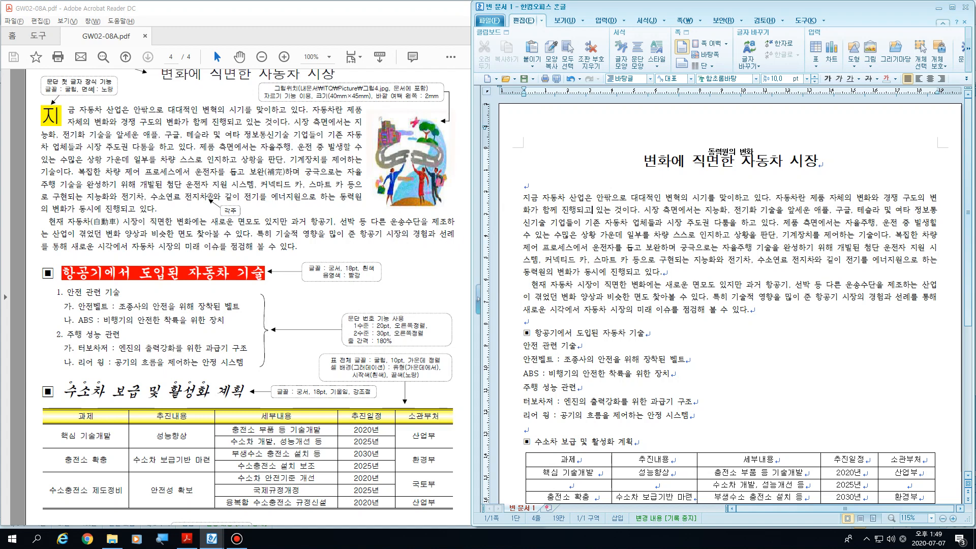
# Step: Place the cursor before 지 in the first body paragraph and open the 문단 첫 글자 장식 settings
pyautogui.click(524, 198)
pyautogui.hotkey('shift', 'Right')
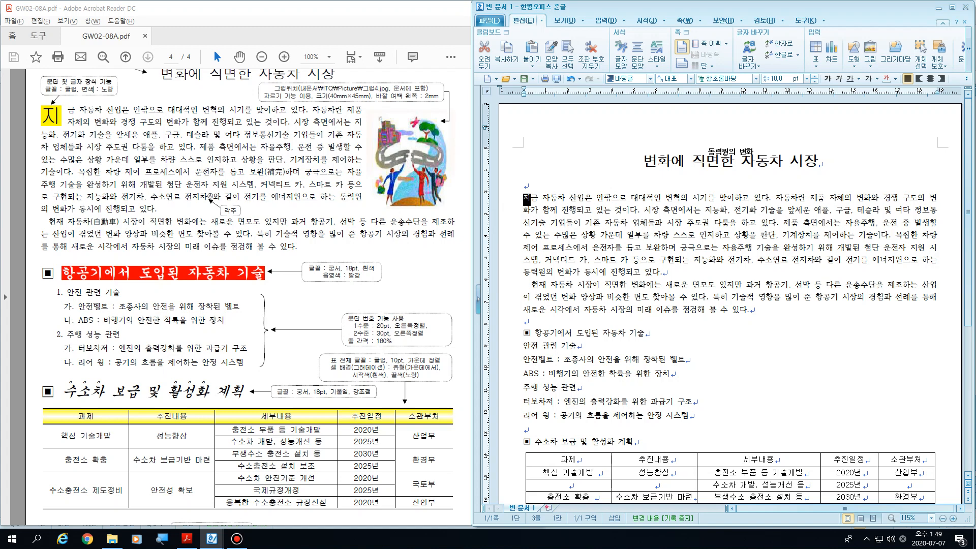
pyautogui.press('Left')
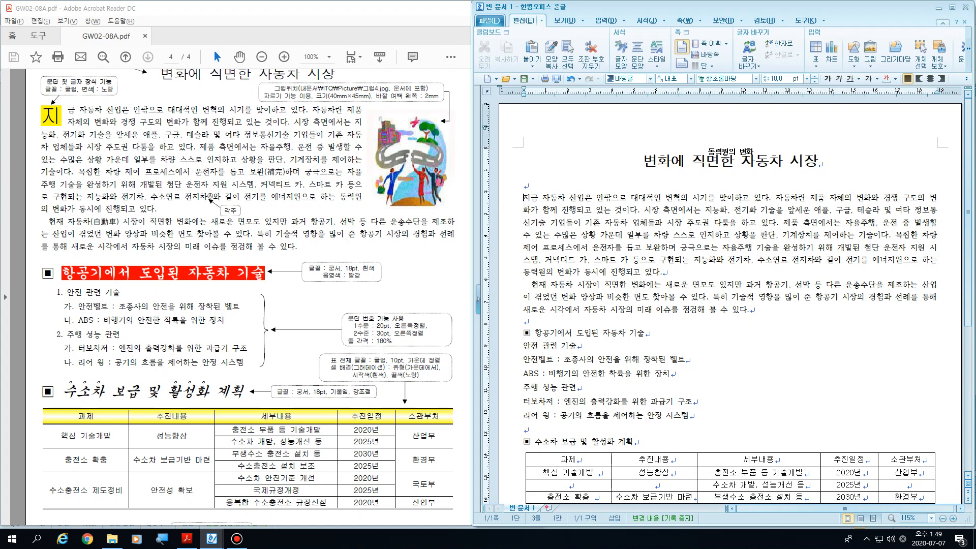
pyautogui.click(623, 20)
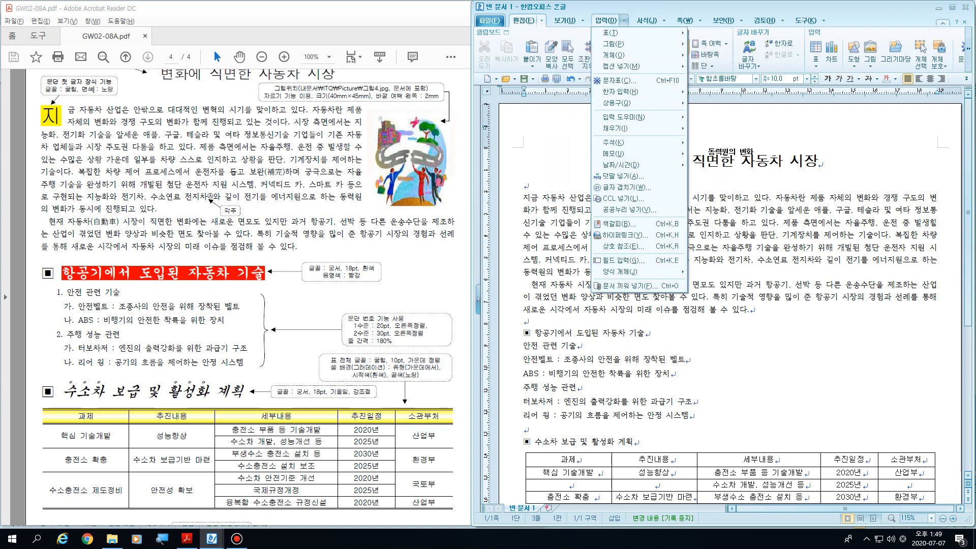
pyautogui.press('Right')
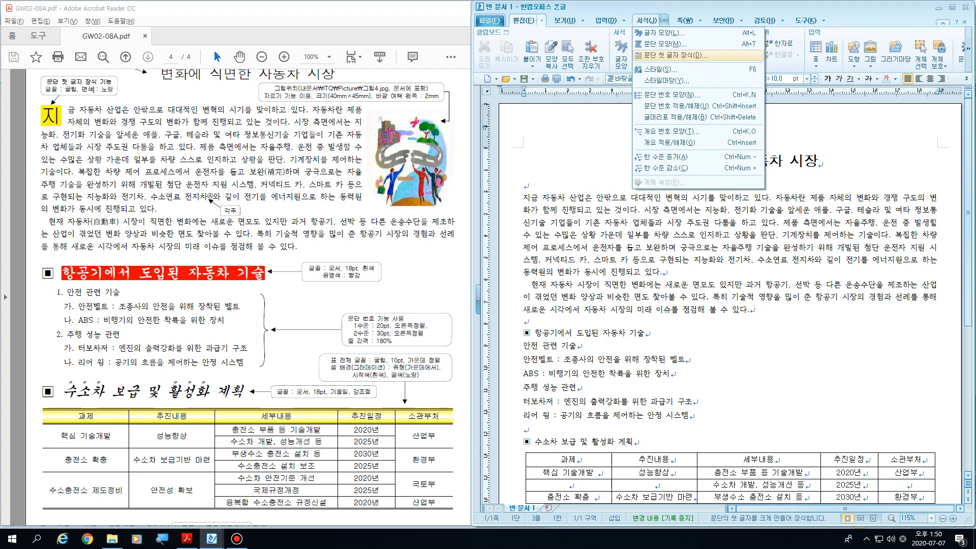
pyautogui.press('Return')
pyautogui.moveTo(703, 189); pyautogui.dragTo(720, 107)
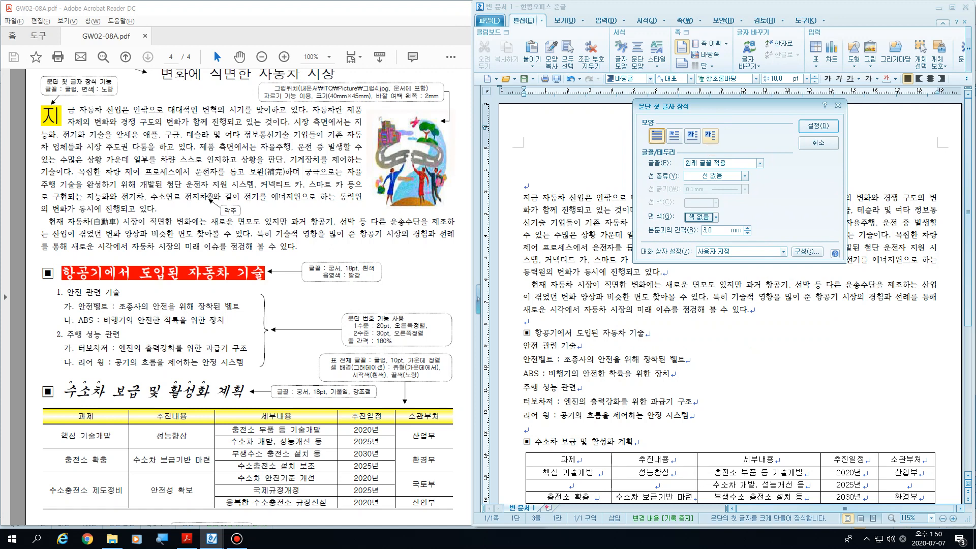
# Step: Decorate the paragraph's first letter 지 with the two-line shape, the font 굴림 and a yellow face color
pyautogui.click(673, 135)
pyautogui.click(760, 163)
pyautogui.press('Down')
pyautogui.press('Down')
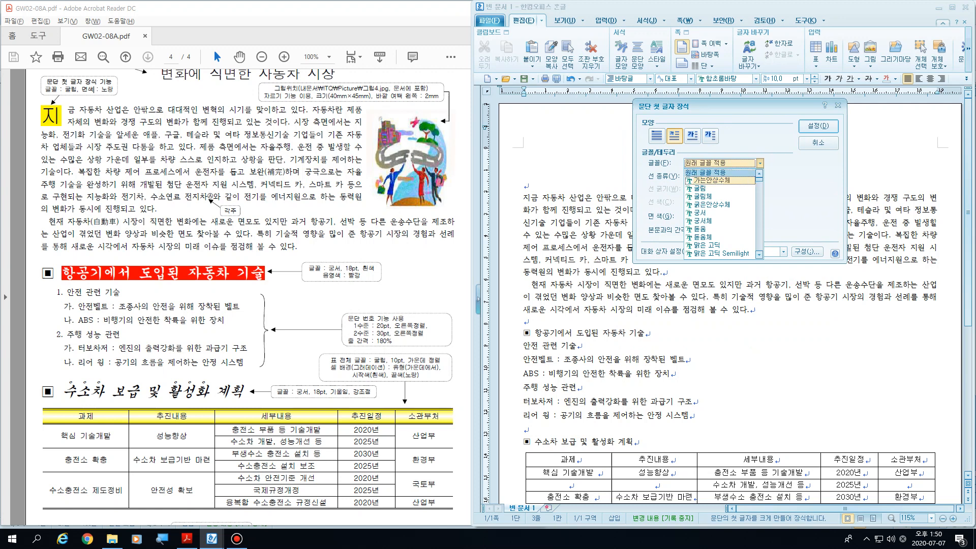
pyautogui.press('Return')
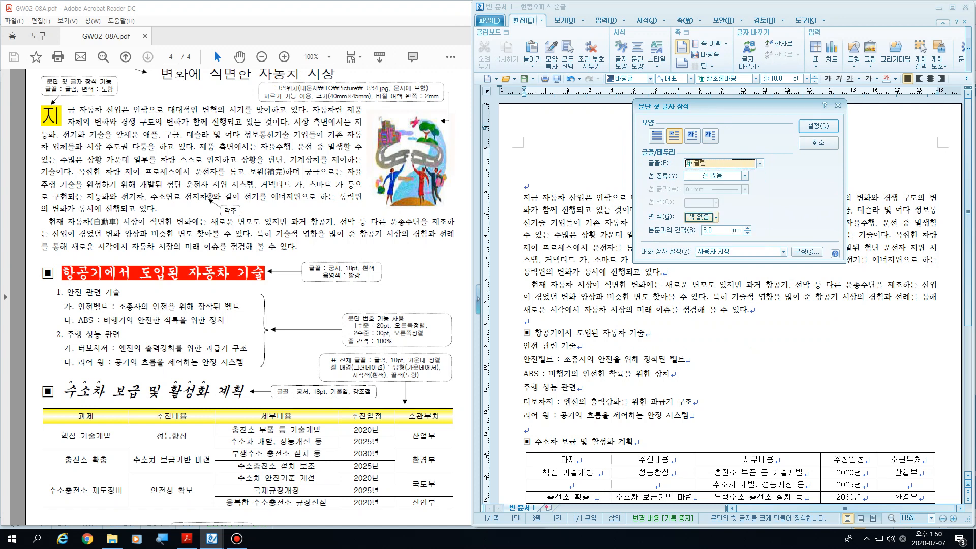
pyautogui.click(715, 217)
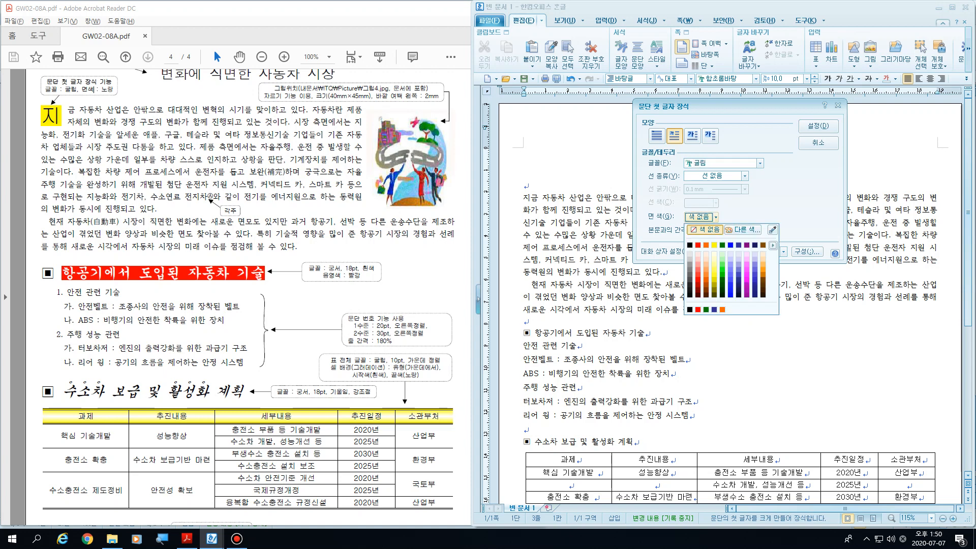
pyautogui.click(713, 245)
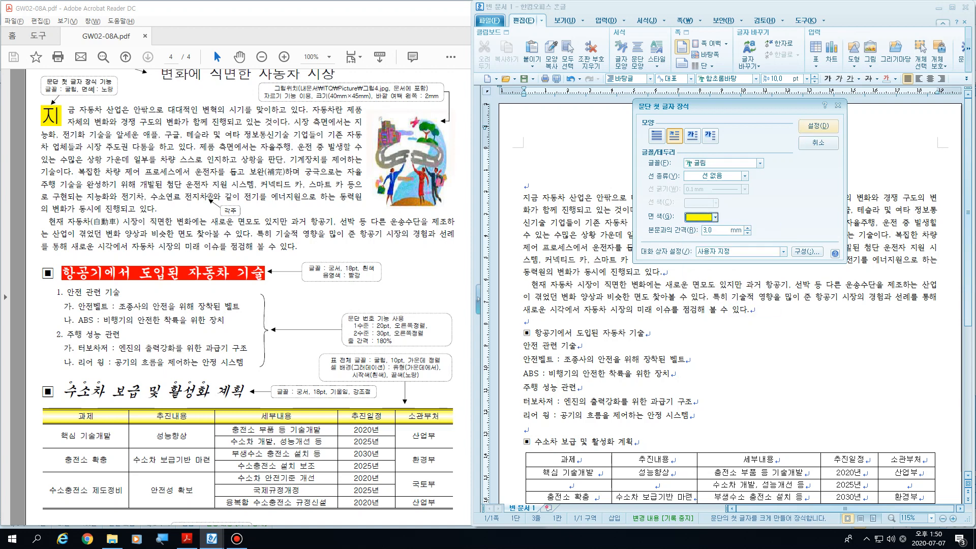
pyautogui.press('Return')
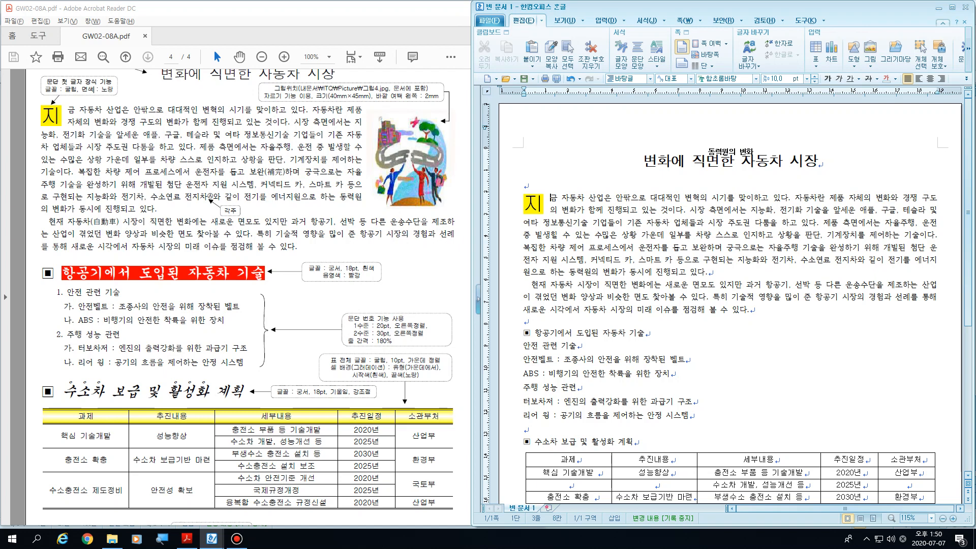
# Step: Enlarge page 4 of the exam PDF to 150% and bring the picture instruction near the title into view
pyautogui.click(93, 89)
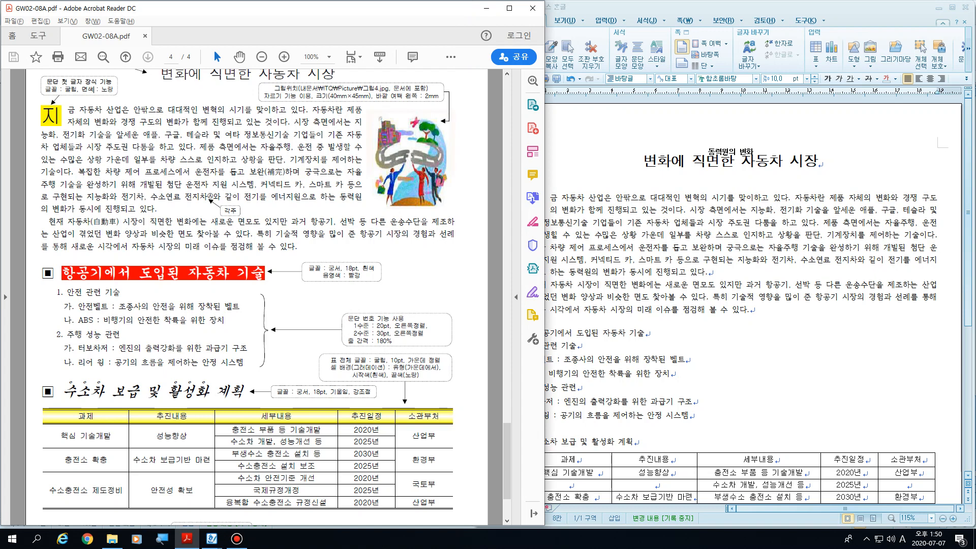
pyautogui.scroll(2, 303, 231)
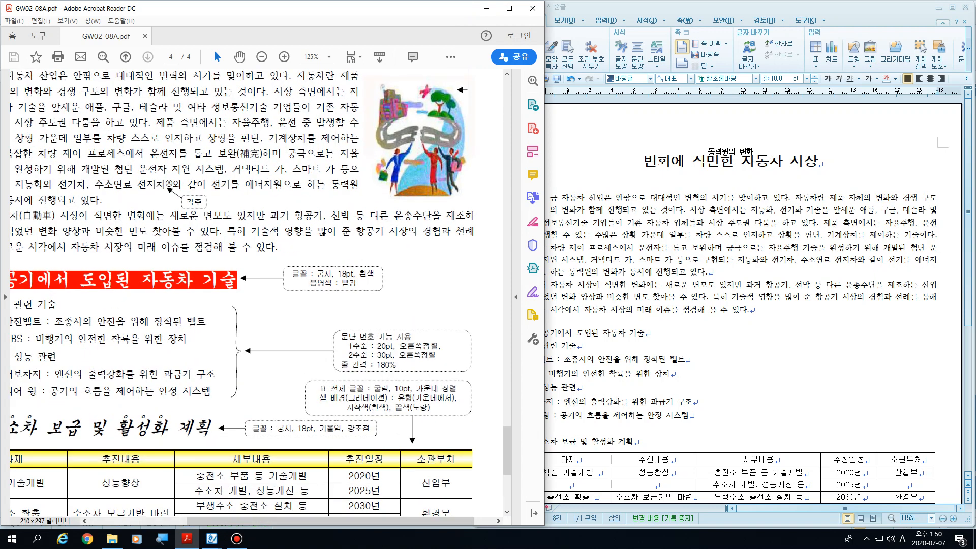
pyautogui.scroll(3, 303, 231)
pyautogui.scroll(1, 303, 231)
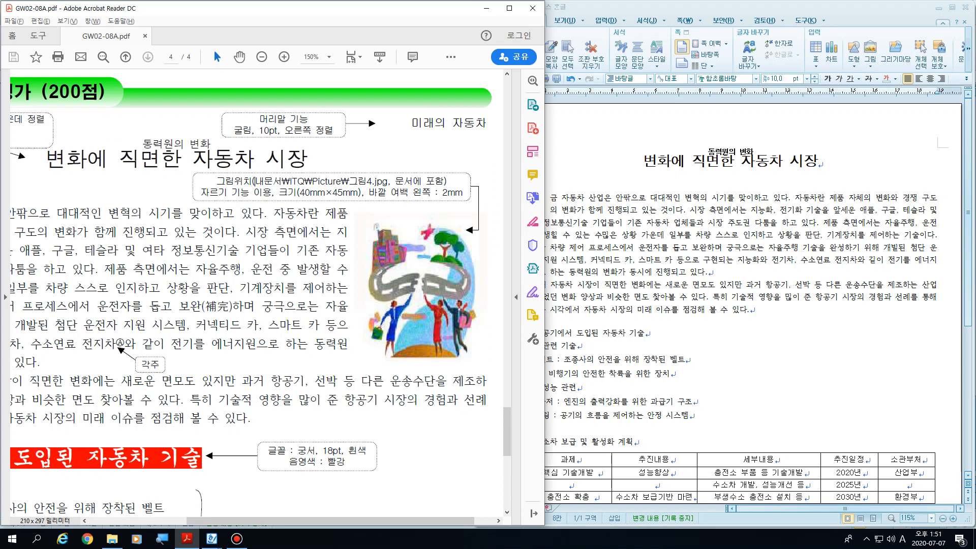
# Step: Open a new File Explorer window beside the PDF and go to the 문서 folder
pyautogui.moveTo(112, 539)
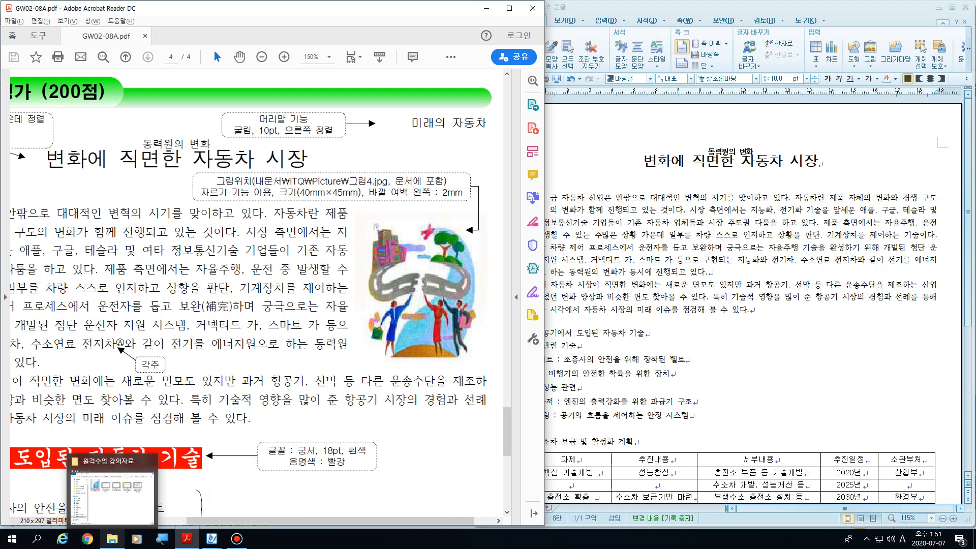
pyautogui.rightClick(111, 539)
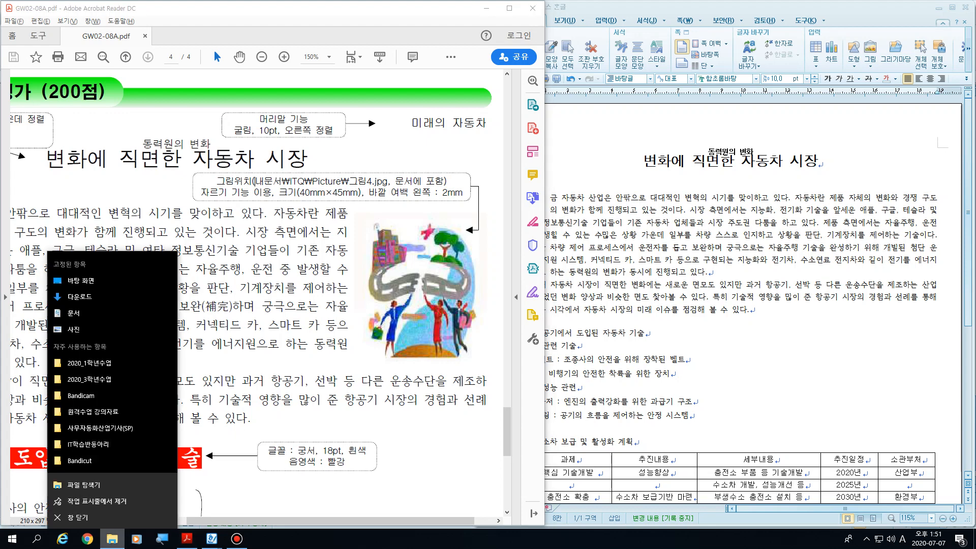
pyautogui.click(81, 483)
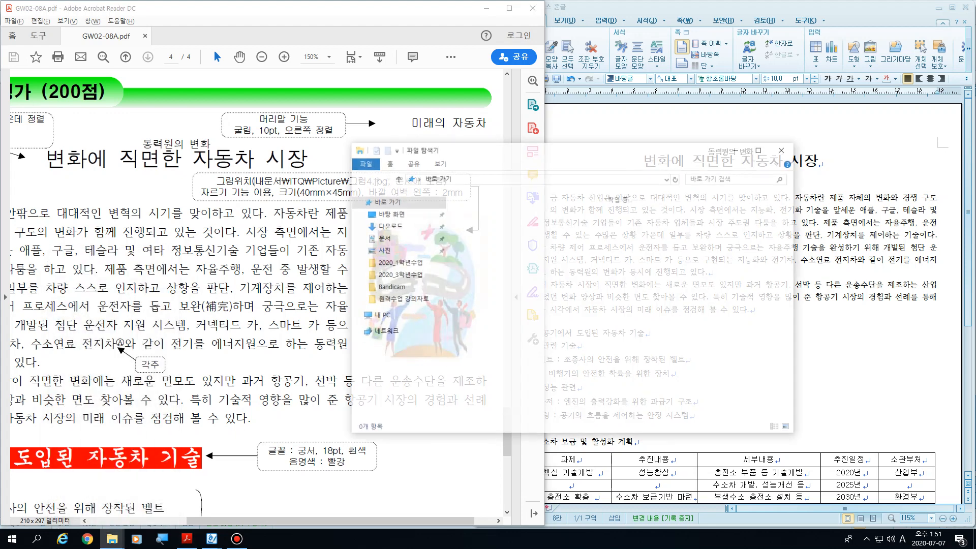
pyautogui.moveTo(534, 152); pyautogui.dragTo(687, 147)
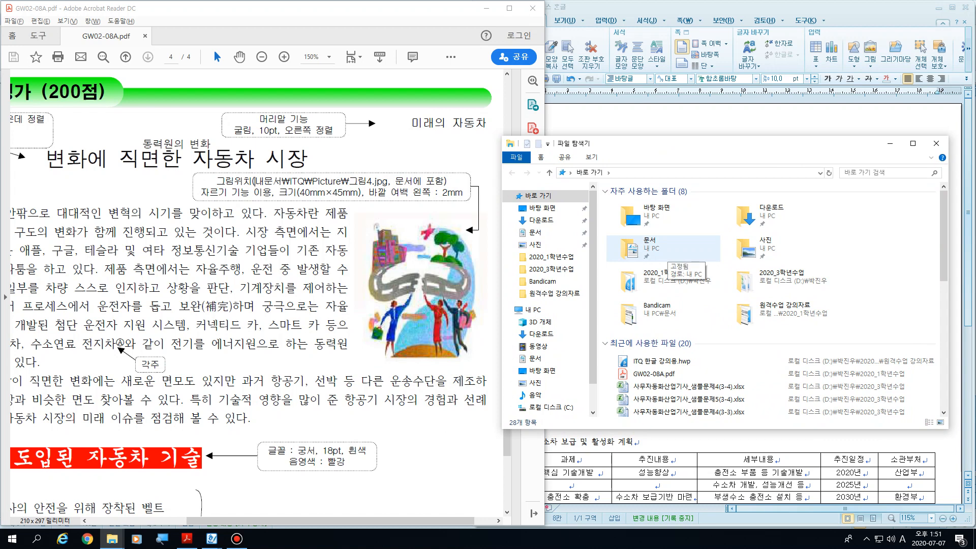
pyautogui.doubleClick(665, 252)
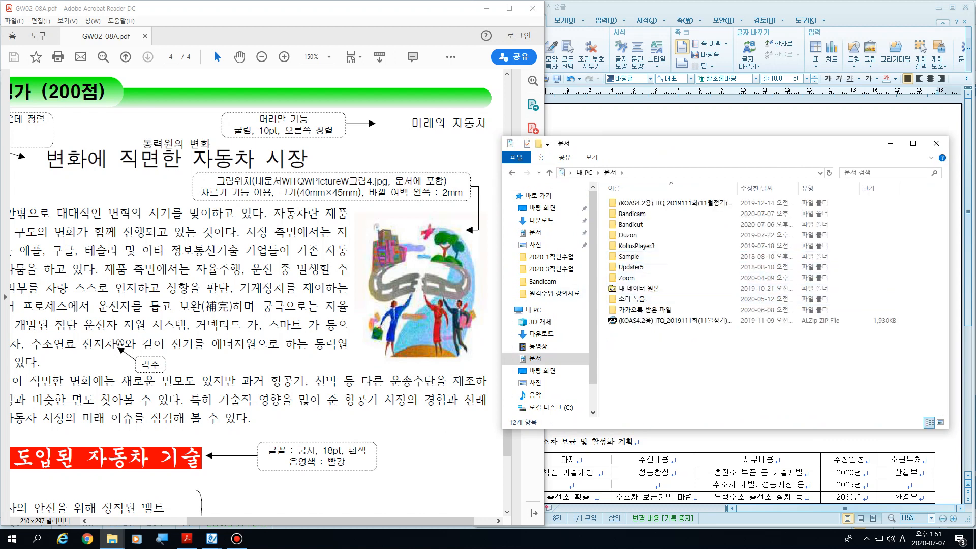
# Step: Point out the picture path parts 내문서, ITQ, Picture and 그림4 in the PDF instruction by selecting them
pyautogui.moveTo(282, 182); pyautogui.dragTo(256, 181)
pyautogui.click(282, 181)
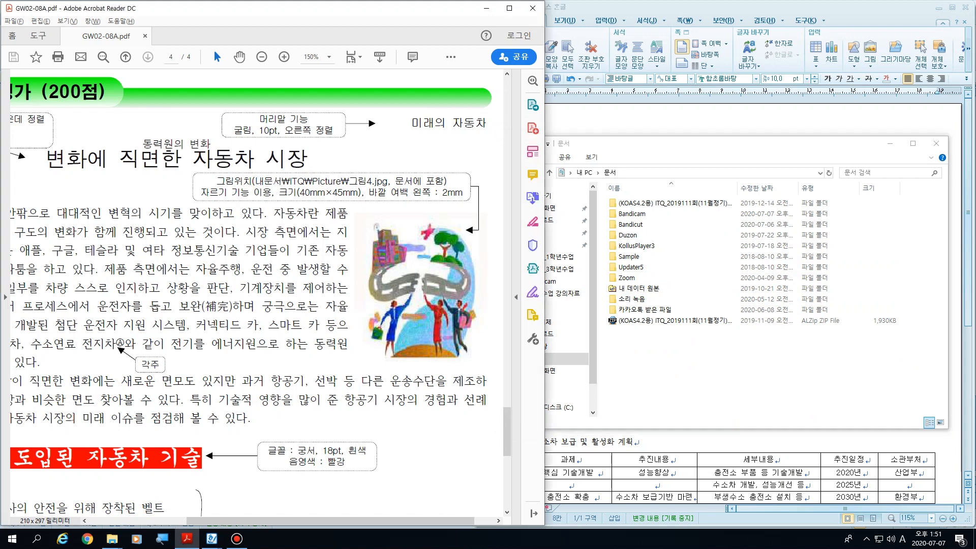
pyautogui.moveTo(281, 181); pyautogui.dragTo(291, 181)
pyautogui.click(292, 181)
pyautogui.moveTo(762, 143); pyautogui.dragTo(765, 133)
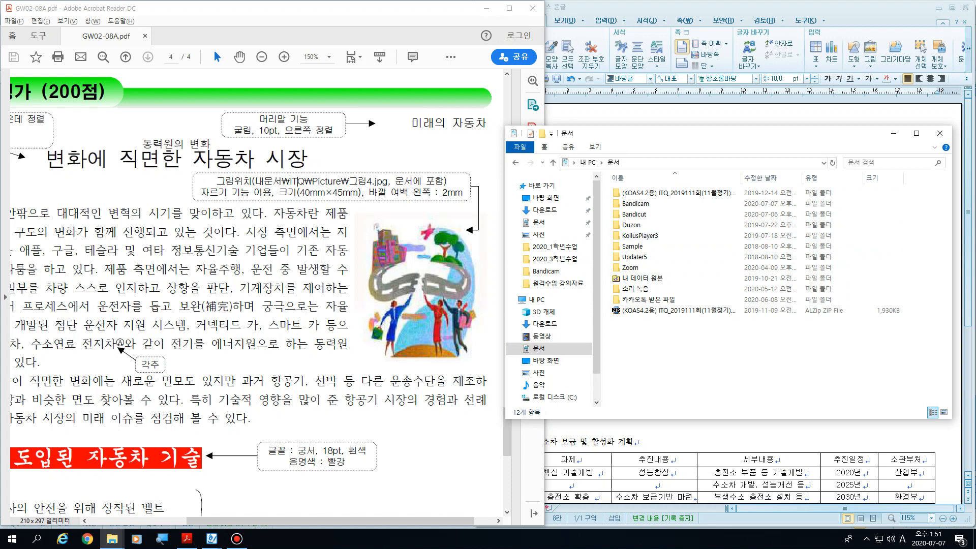
pyautogui.moveTo(304, 182); pyautogui.dragTo(312, 181)
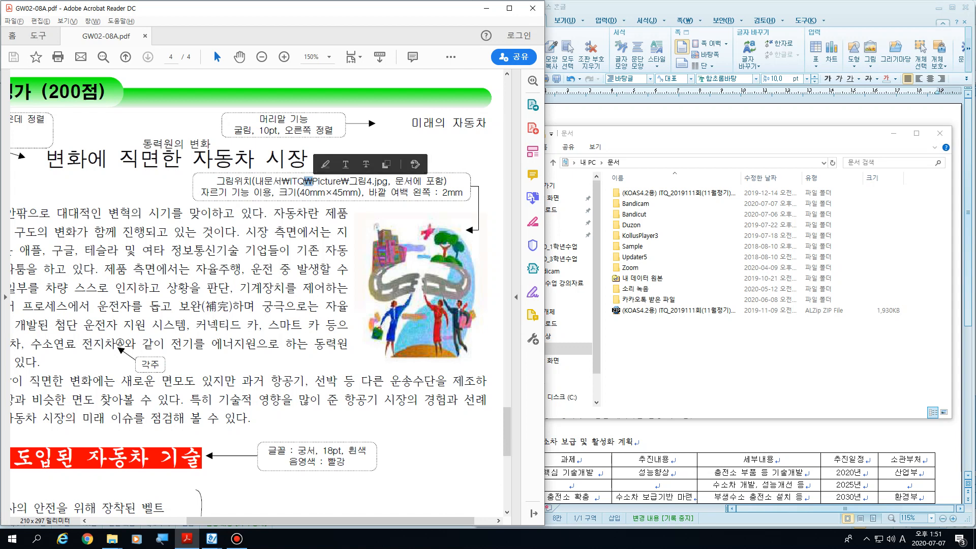
pyautogui.click(326, 181)
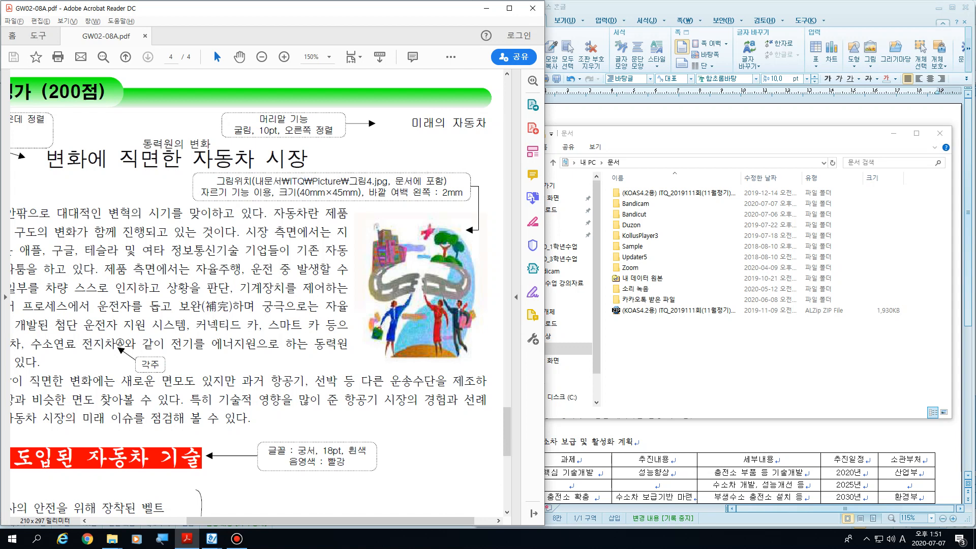
pyautogui.moveTo(304, 182); pyautogui.dragTo(342, 181)
pyautogui.moveTo(341, 181); pyautogui.dragTo(373, 182)
pyautogui.click(349, 182)
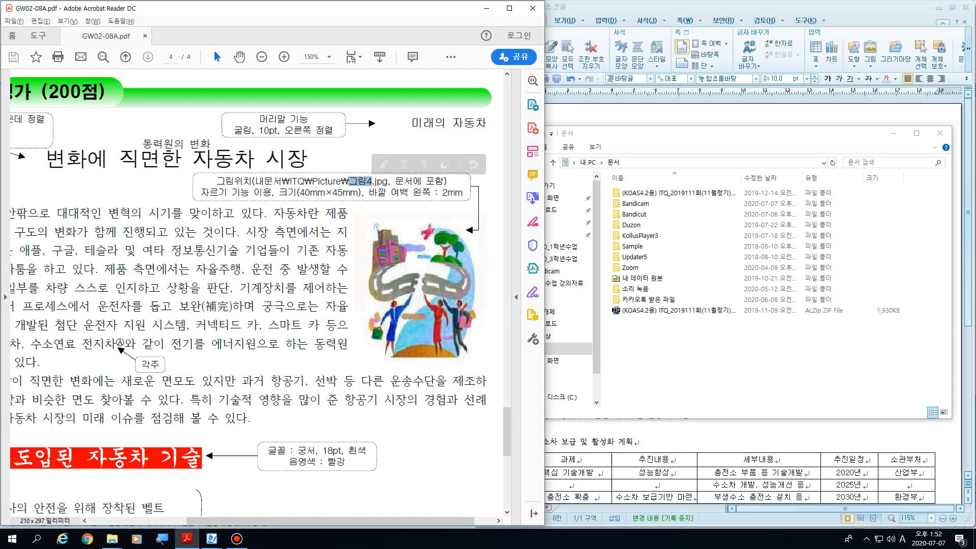
# Step: Minimize the File Explorer window and highlight 문서에 포함 in the PDF's picture instruction
pyautogui.click(665, 351)
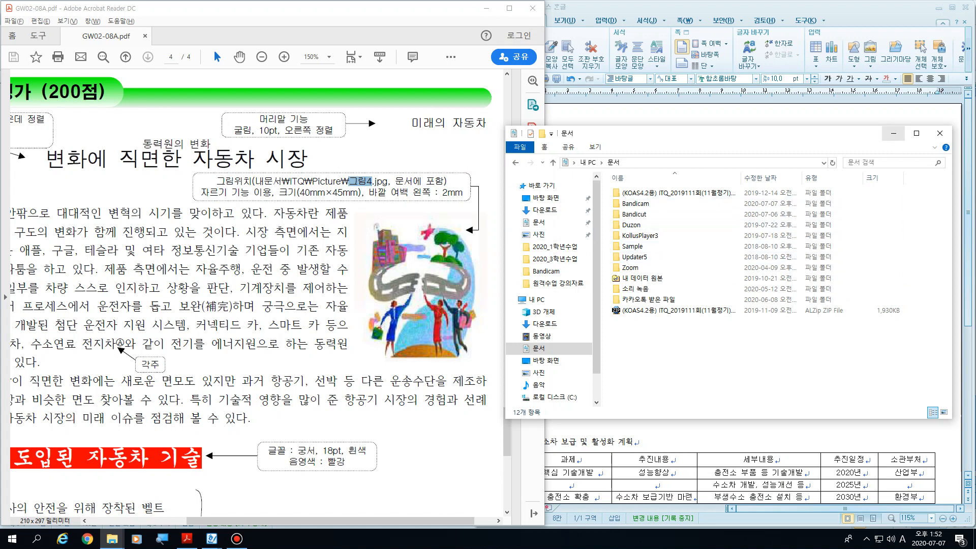
pyautogui.click(893, 133)
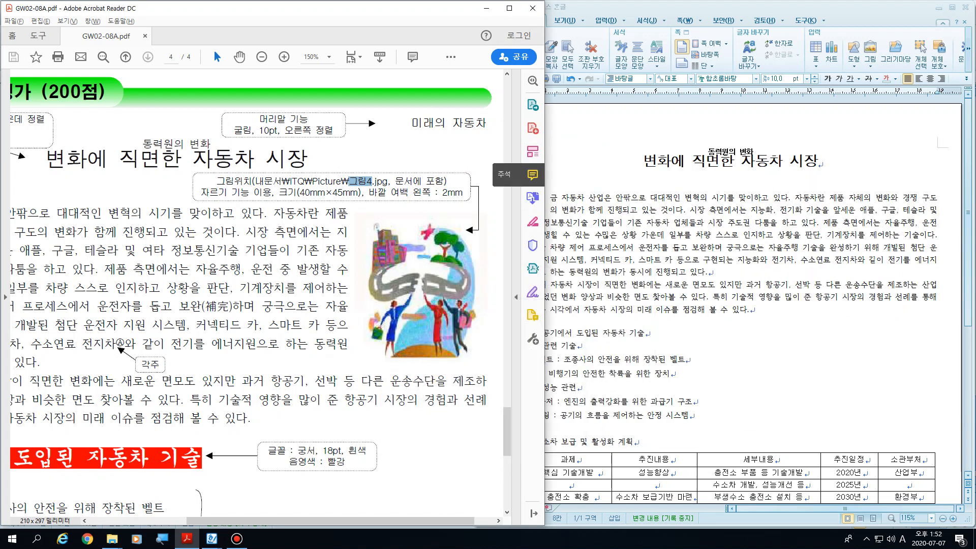
pyautogui.moveTo(448, 181); pyautogui.dragTo(395, 181)
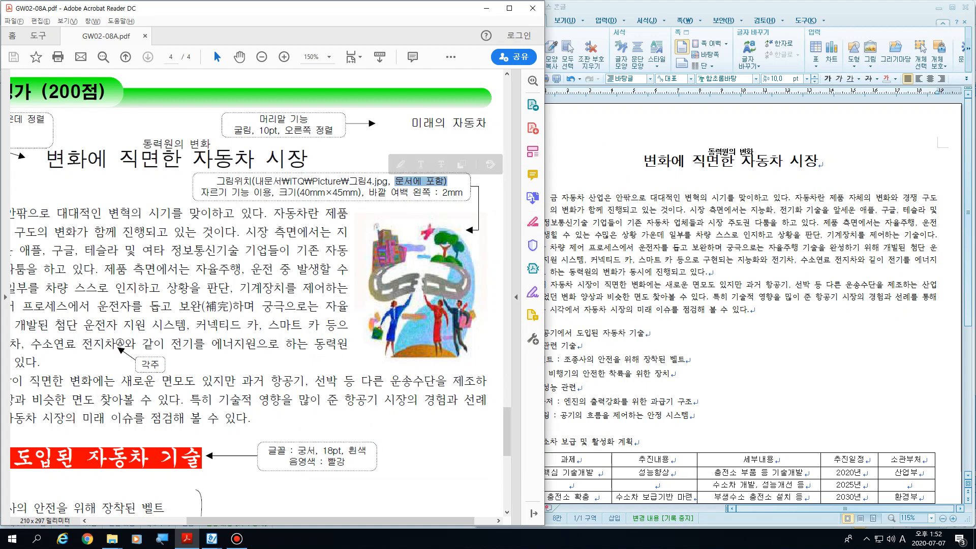
# Step: Write the note 그림 : Ctrl+N,I on the blank line below the title in the 한글 document and erase it
pyautogui.click(764, 248)
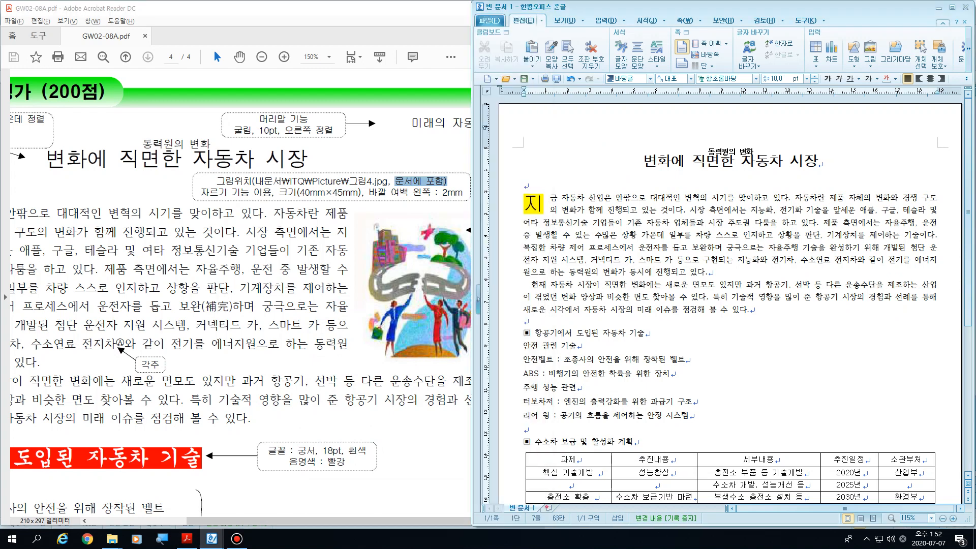
pyautogui.click(525, 185)
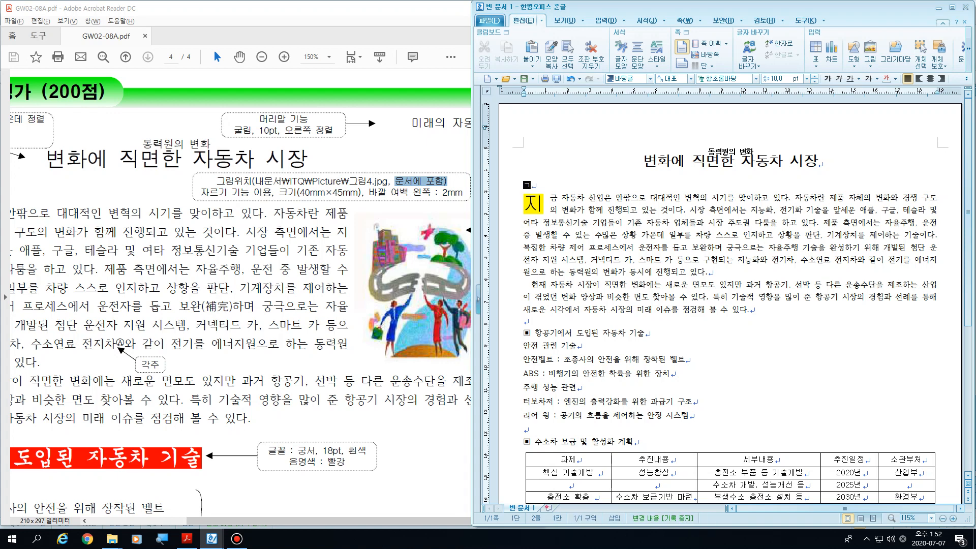
pyautogui.write('그림 : ㅈ')
pyautogui.press('BackSpace')
pyautogui.press('Hangul')
pyautogui.write('Ctrl')
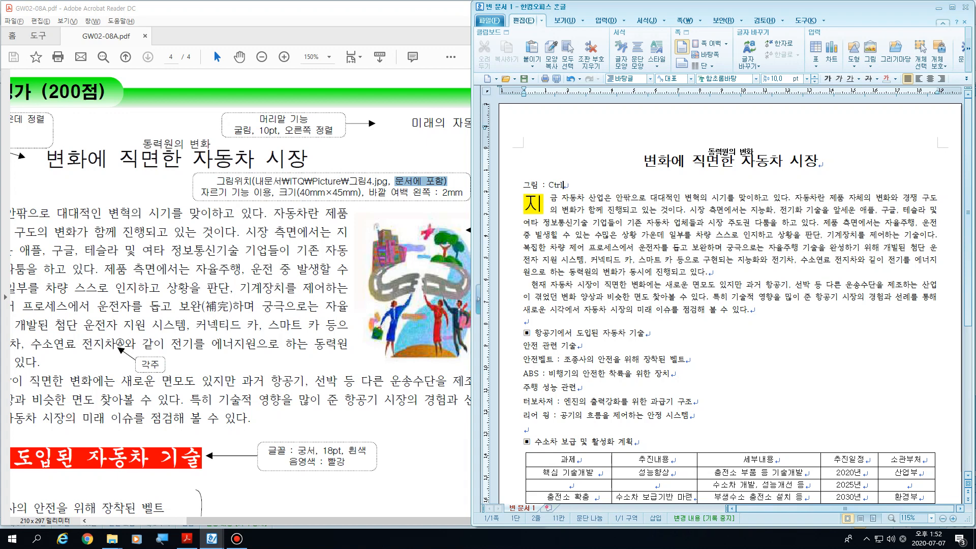
pyautogui.write('+N,I')
pyautogui.hotkey('shift', 'Home')
pyautogui.press('BackSpace')
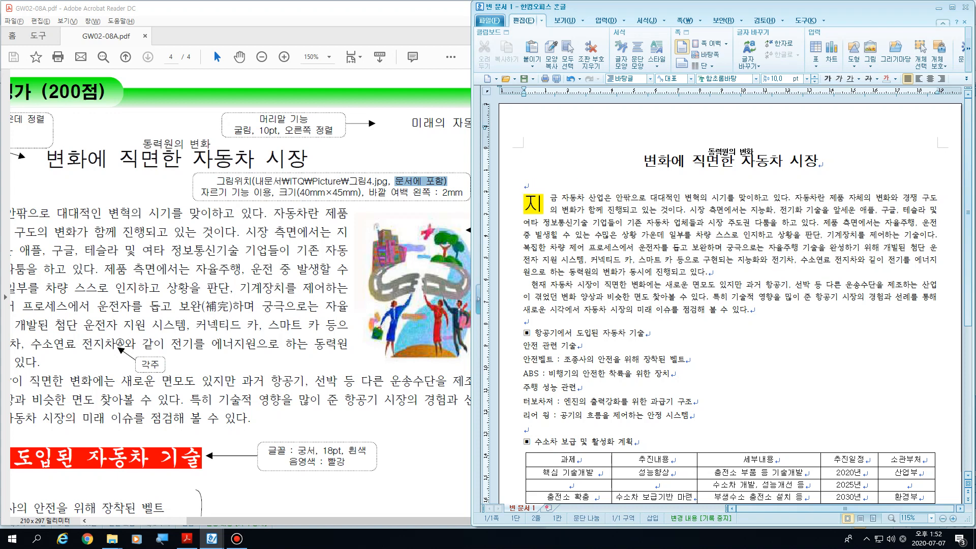
# Step: Insert 그림4.JPG from the ITQ이미지 folder on drive D on the blank line below the title, embedded in the document
pyautogui.hotkey('ctrl', 'n')
pyautogui.press('i')
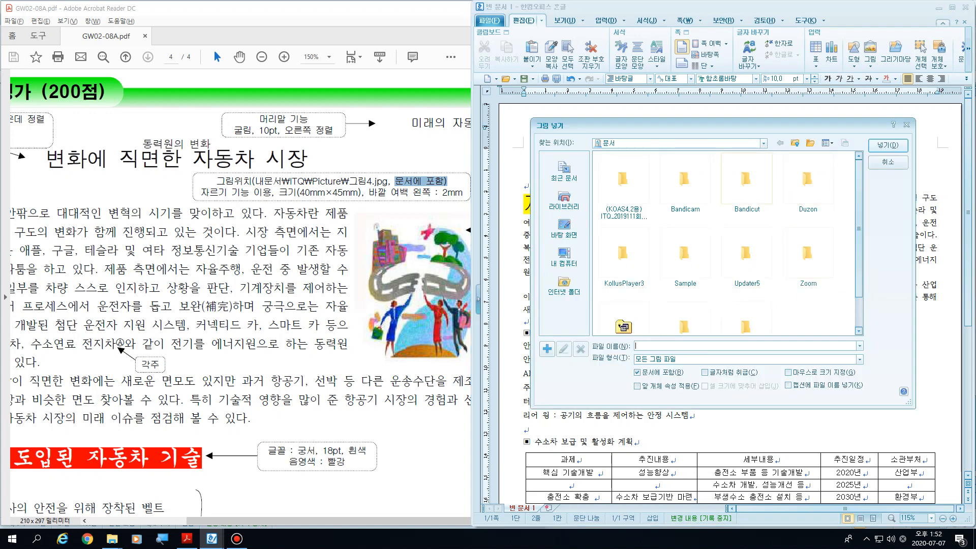
pyautogui.click(795, 143)
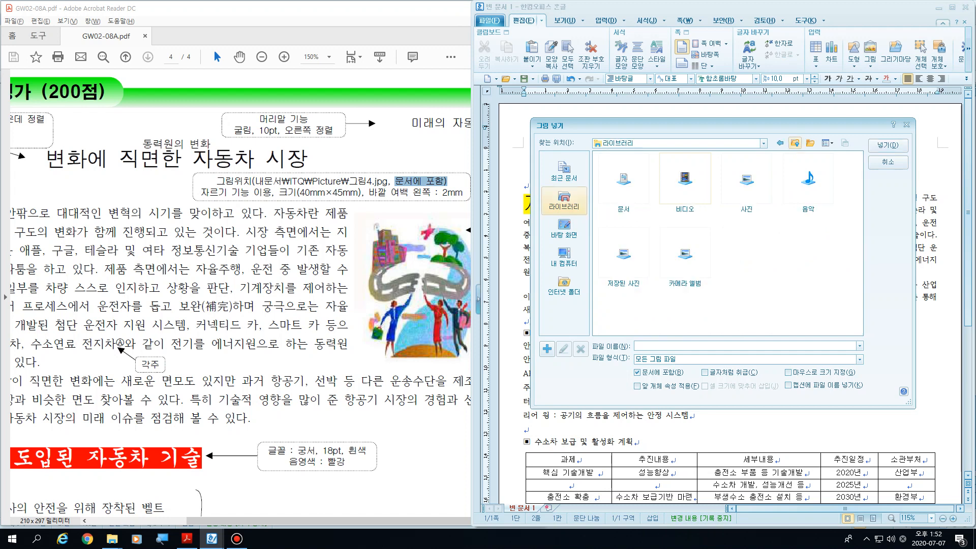
pyautogui.click(564, 257)
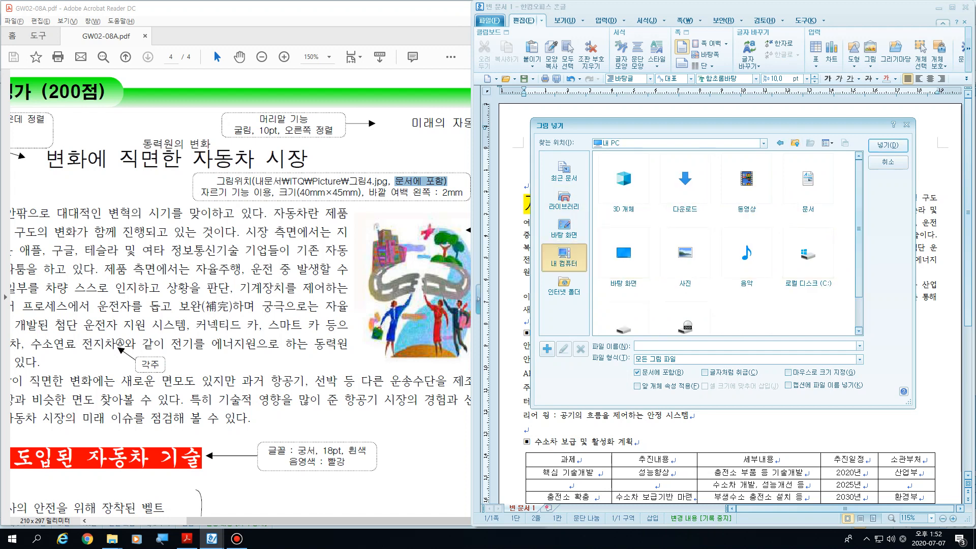
pyautogui.scroll(-1, 663, 311)
pyautogui.doubleClick(623, 292)
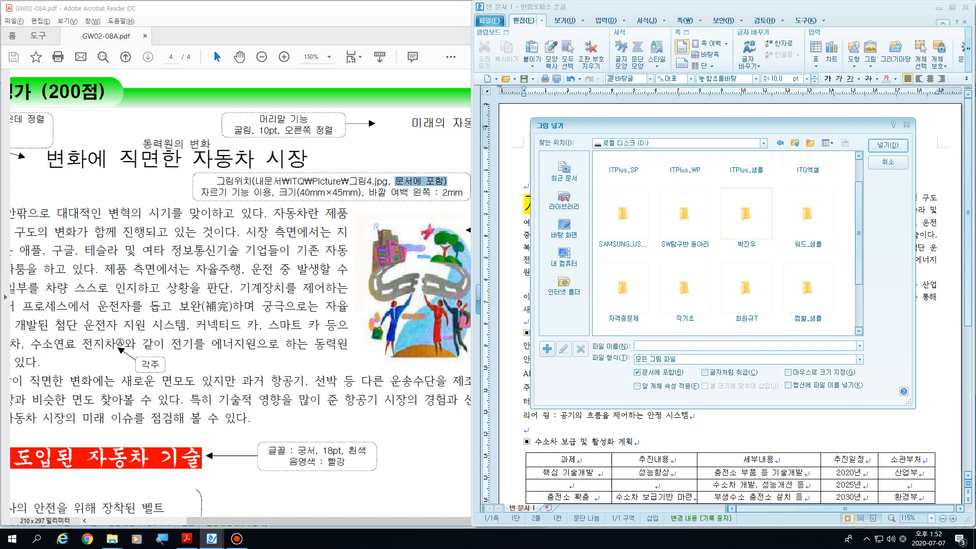
pyautogui.doubleClick(746, 213)
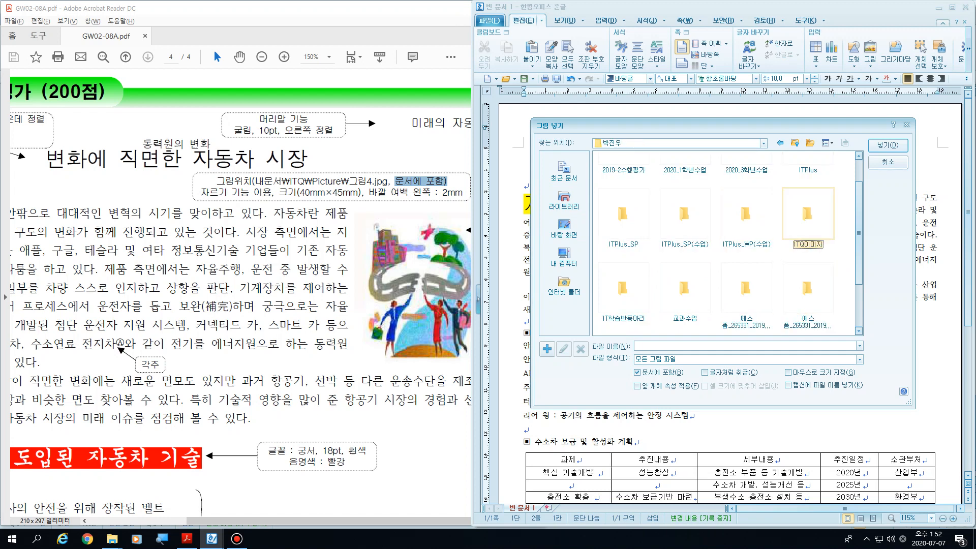
pyautogui.click(808, 180)
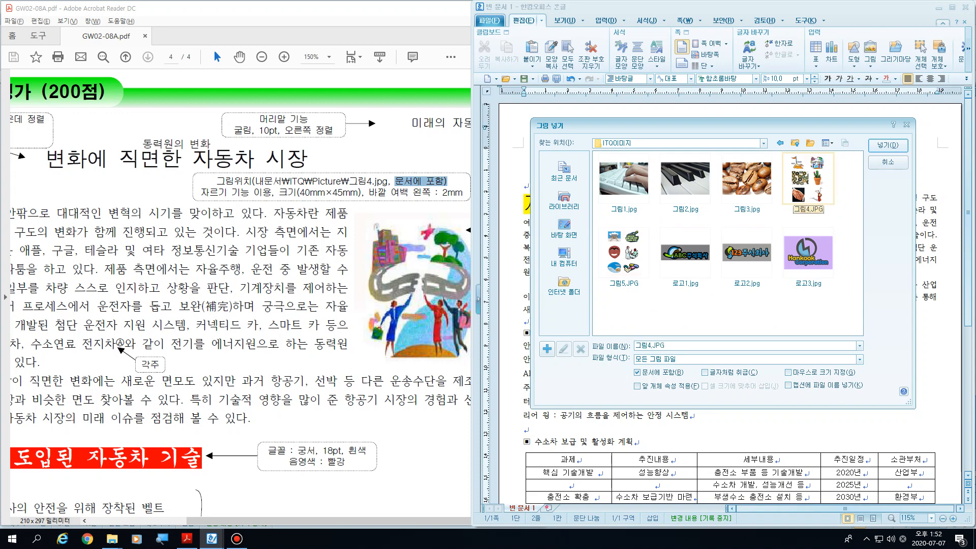
pyautogui.click(887, 145)
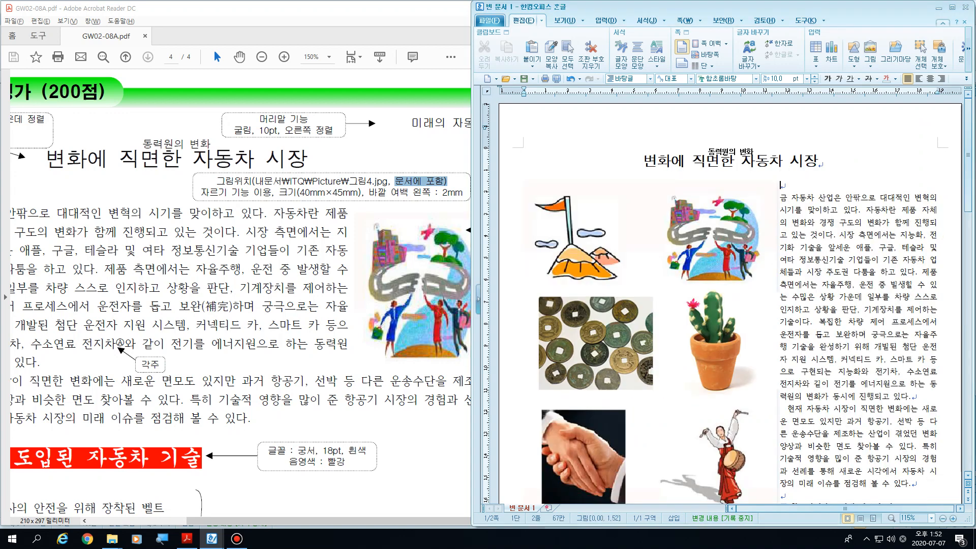
# Step: Select the inserted picture, highlight 자르기 기능 이용 and the size 40mm×45mm in the PDF, and return to the 한글 document
pyautogui.click(655, 304)
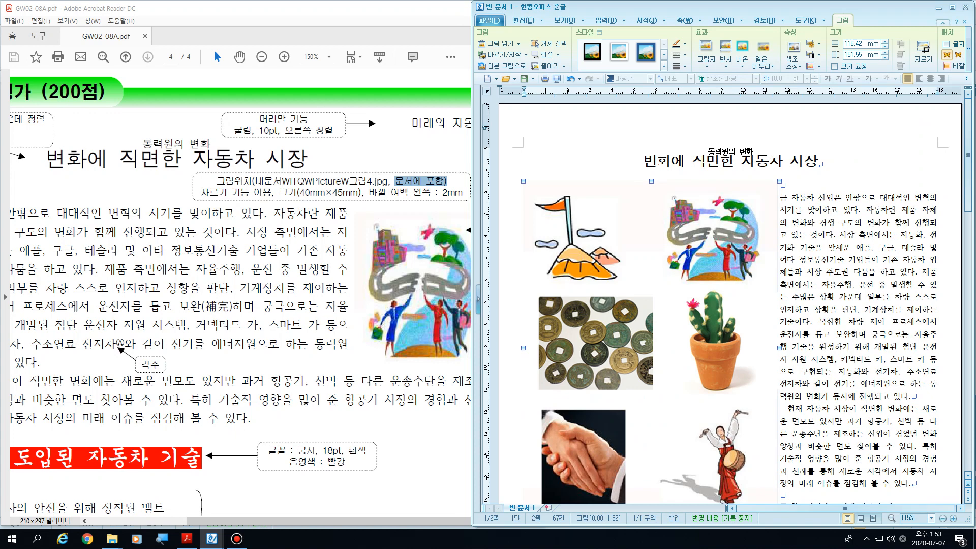
pyautogui.moveTo(200, 192); pyautogui.dragTo(274, 192)
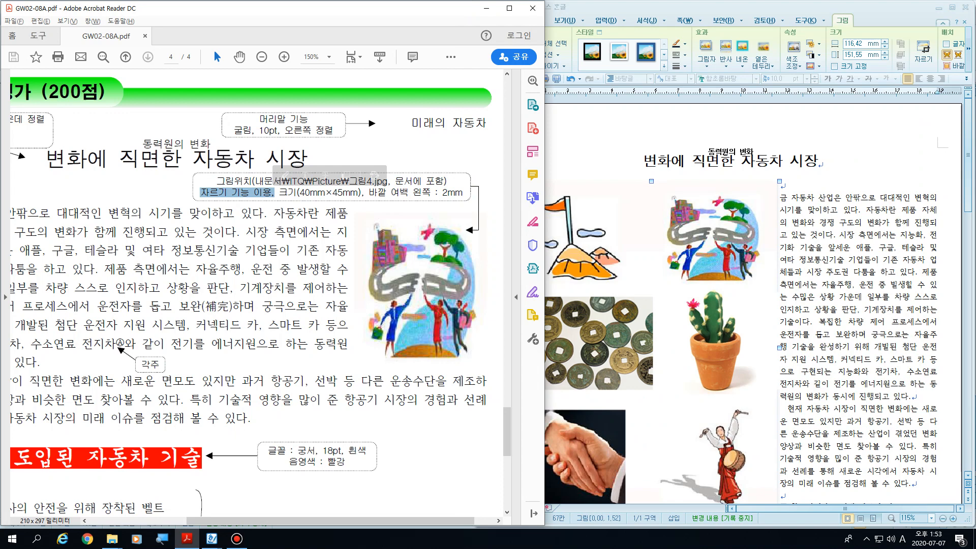
pyautogui.hotkey('alt', 'Tab')
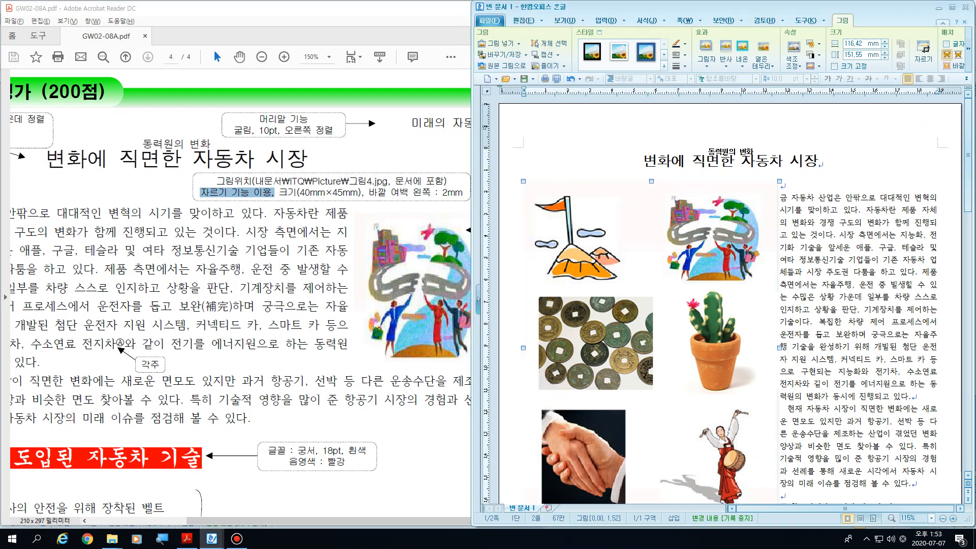
pyautogui.moveTo(298, 192); pyautogui.dragTo(361, 192)
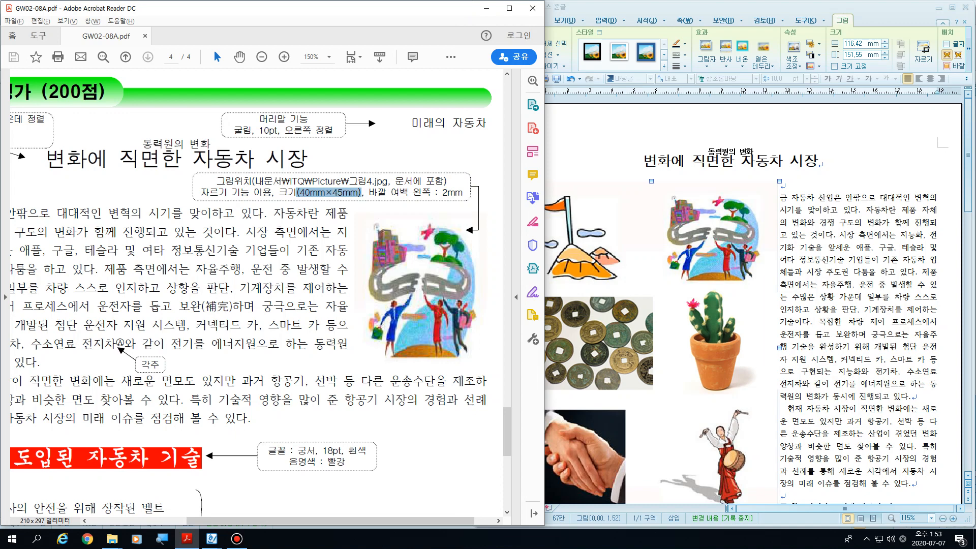
pyautogui.hotkey('alt', 'Tab')
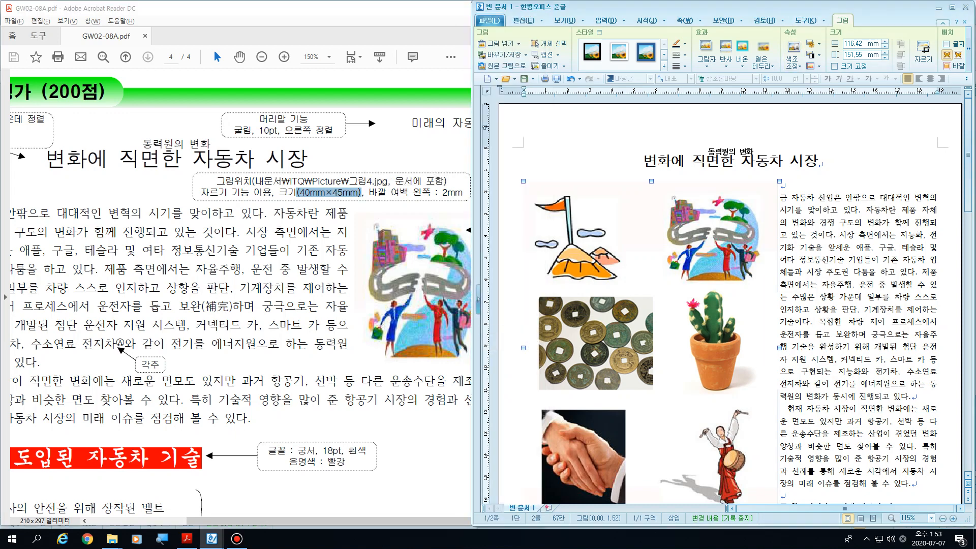
# Step: Maximize the 한글 window and crop the picture to the road-and-people illustration, about 49 mm wide and 44 mm high
pyautogui.click(808, 210)
pyautogui.click(951, 7)
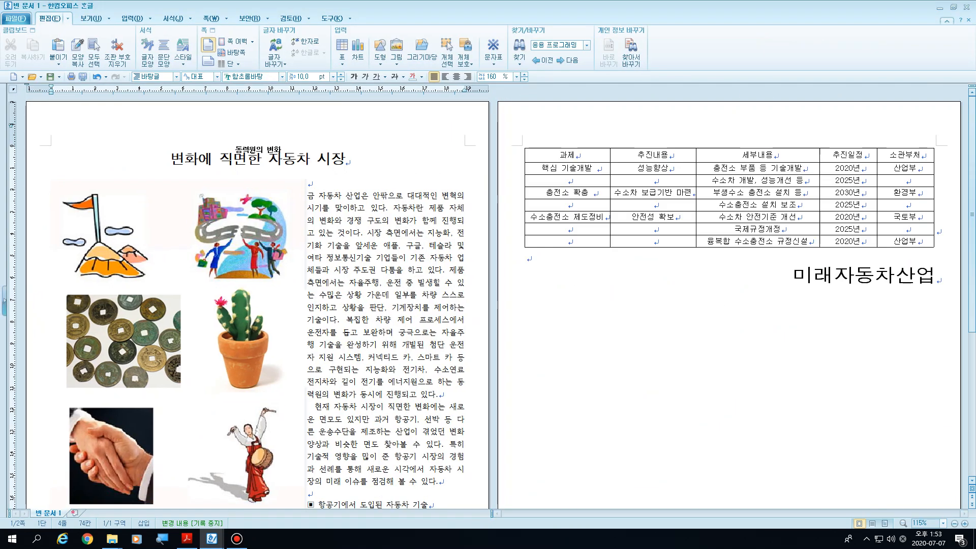
pyautogui.click(178, 345)
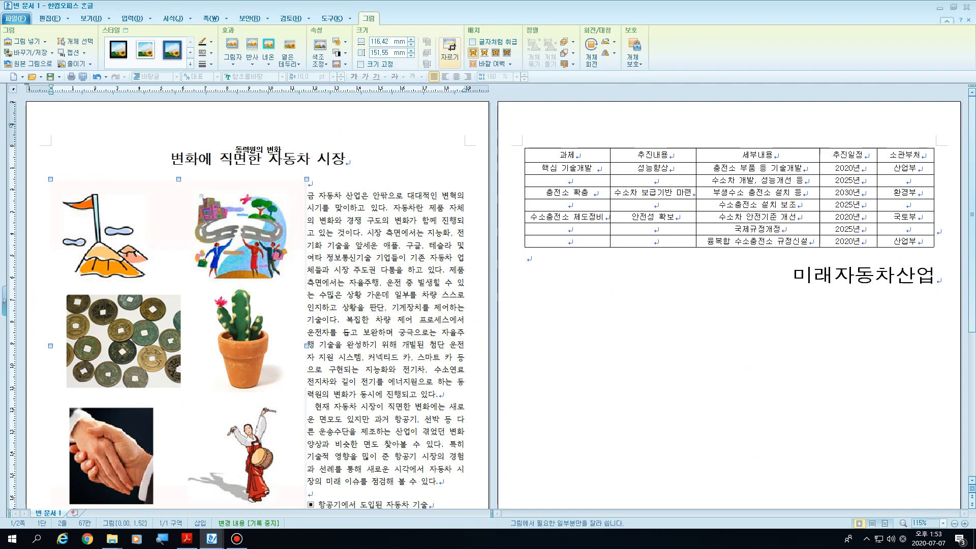
pyautogui.click(449, 49)
pyautogui.scroll(-1, 488, 302)
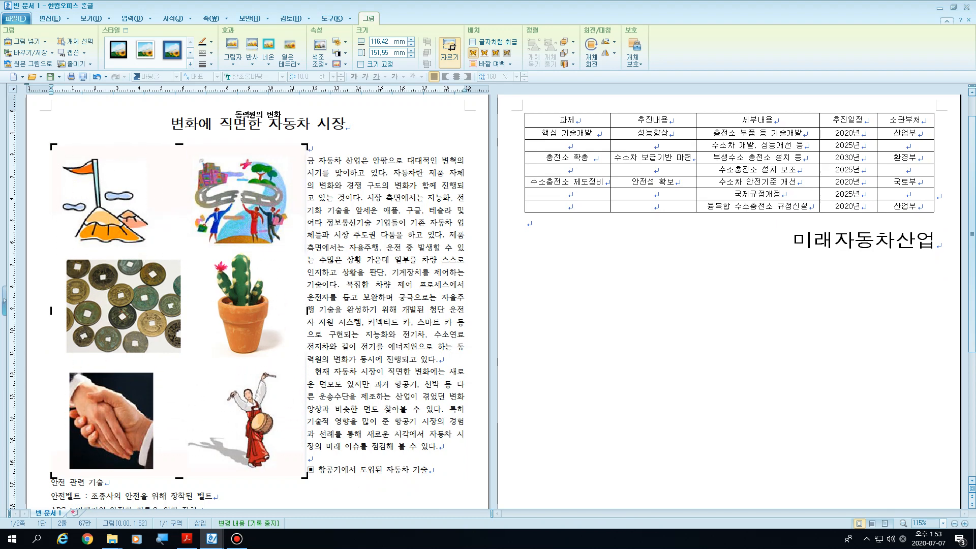
pyautogui.moveTo(53, 476); pyautogui.dragTo(186, 247)
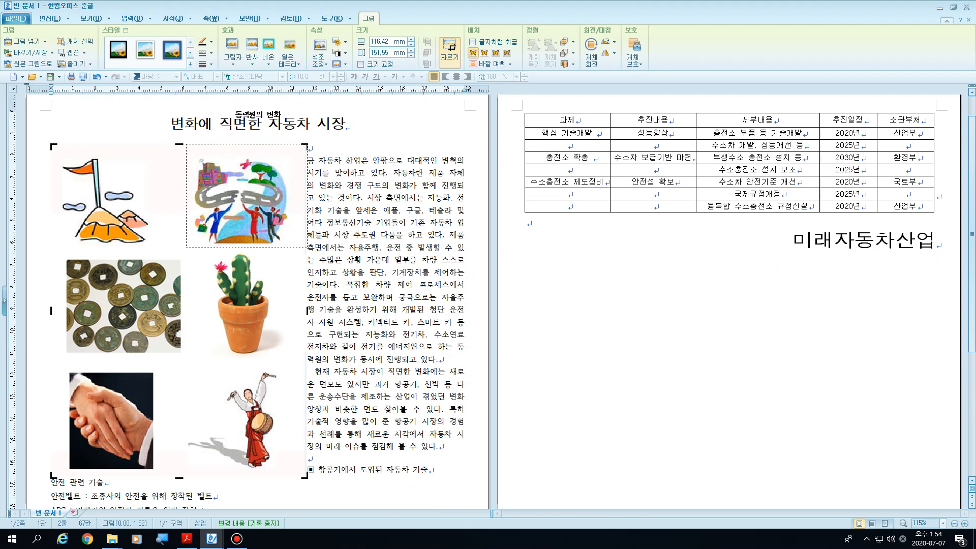
pyautogui.moveTo(185, 248); pyautogui.dragTo(186, 248)
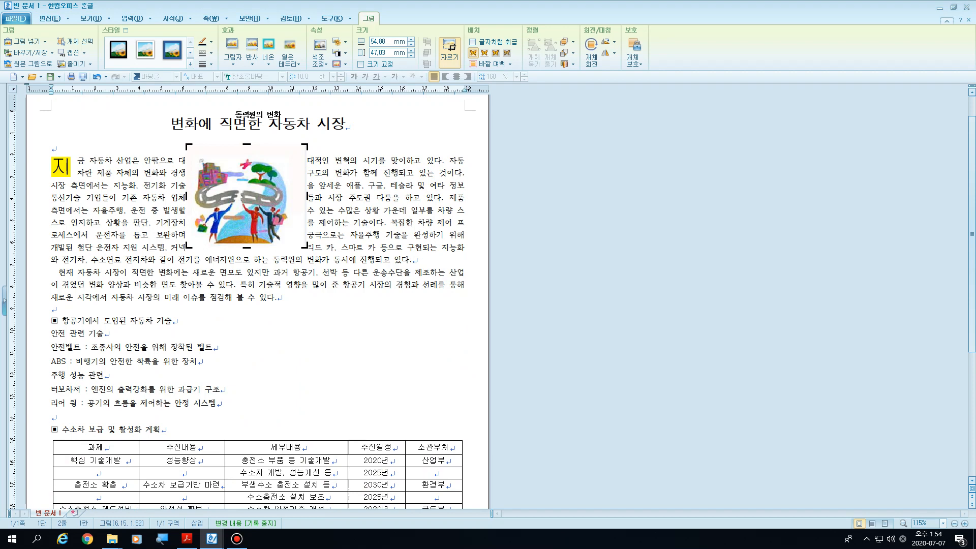
pyautogui.moveTo(307, 196); pyautogui.dragTo(294, 196)
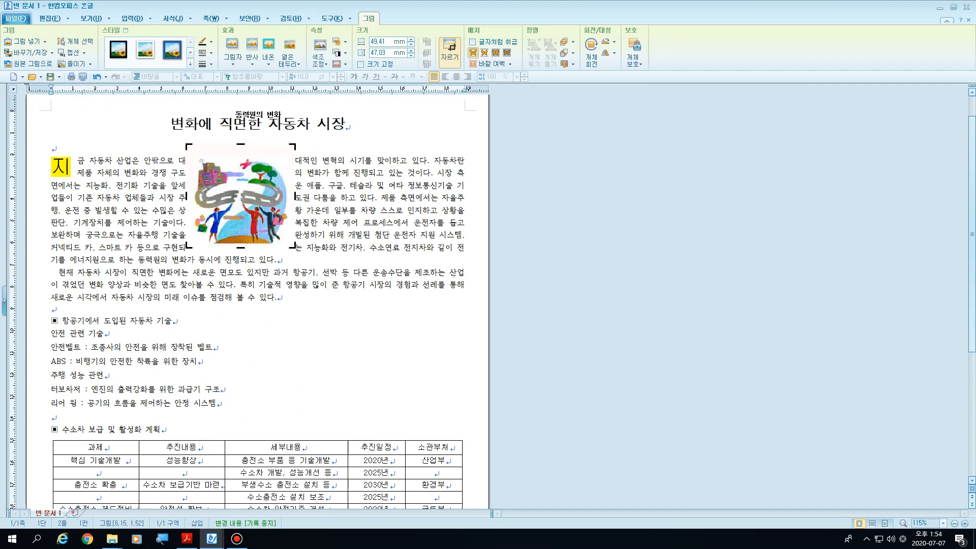
pyautogui.moveTo(241, 145); pyautogui.dragTo(240, 151)
# Step: Move the cropped illustration beside the first body paragraph near the page's right text margin and leave crop mode
pyautogui.moveTo(240, 198); pyautogui.dragTo(408, 204)
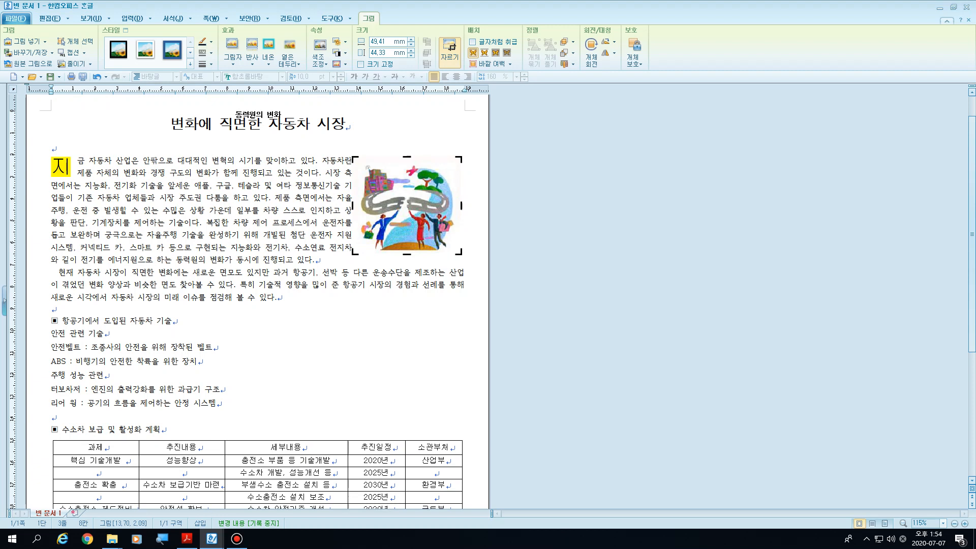
pyautogui.press('Right')
pyautogui.press('Right')
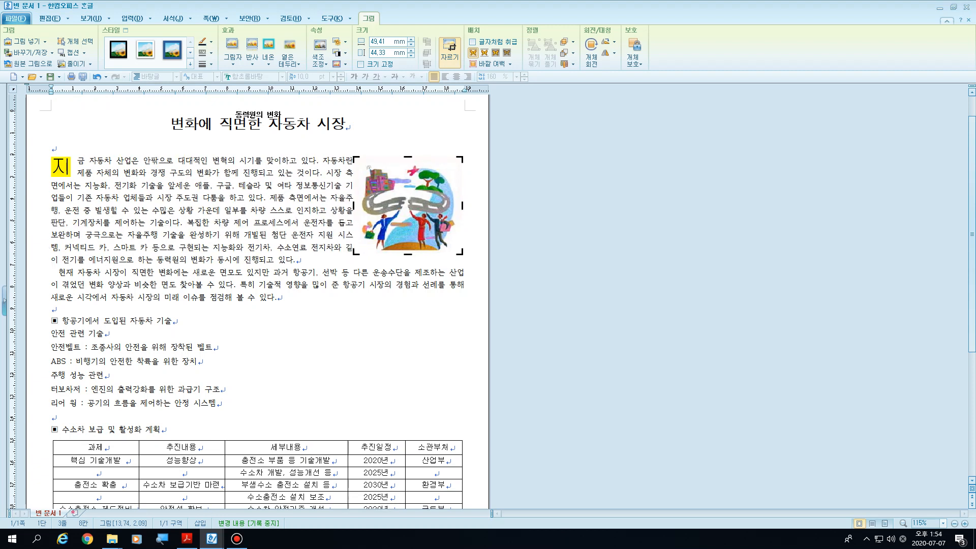
pyautogui.press('Escape')
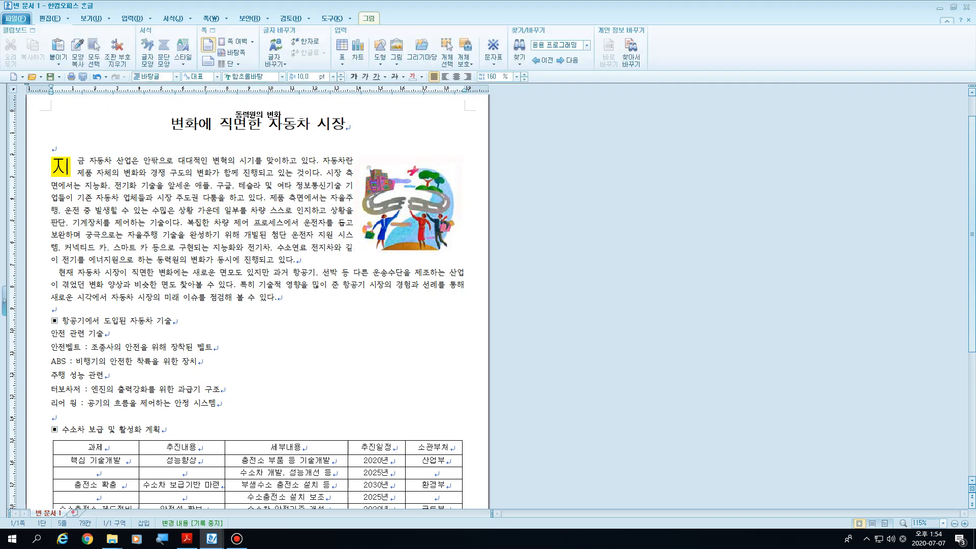
# Step: Set the picture's width to 40 mm, its height to 45 mm and its left outer margin to 2 mm
pyautogui.click(408, 205)
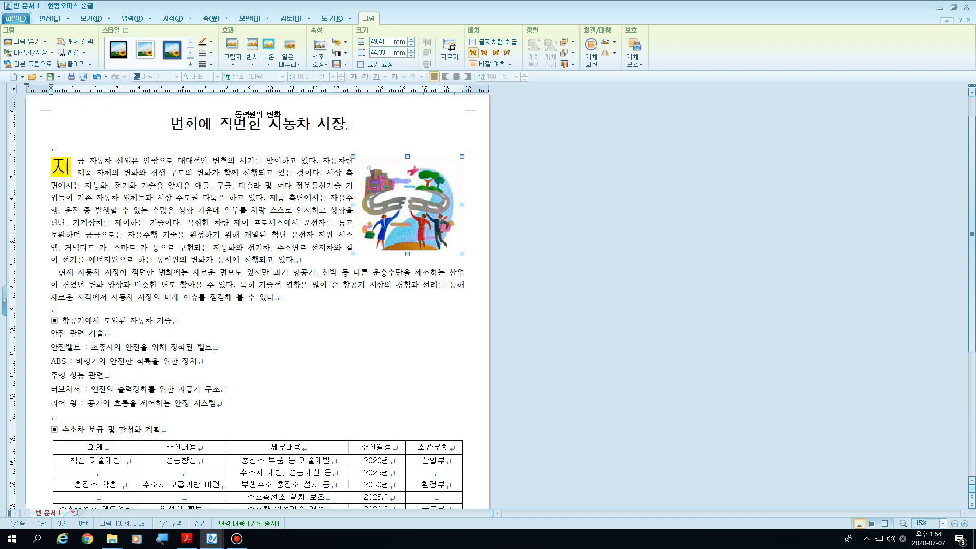
pyautogui.press('p')
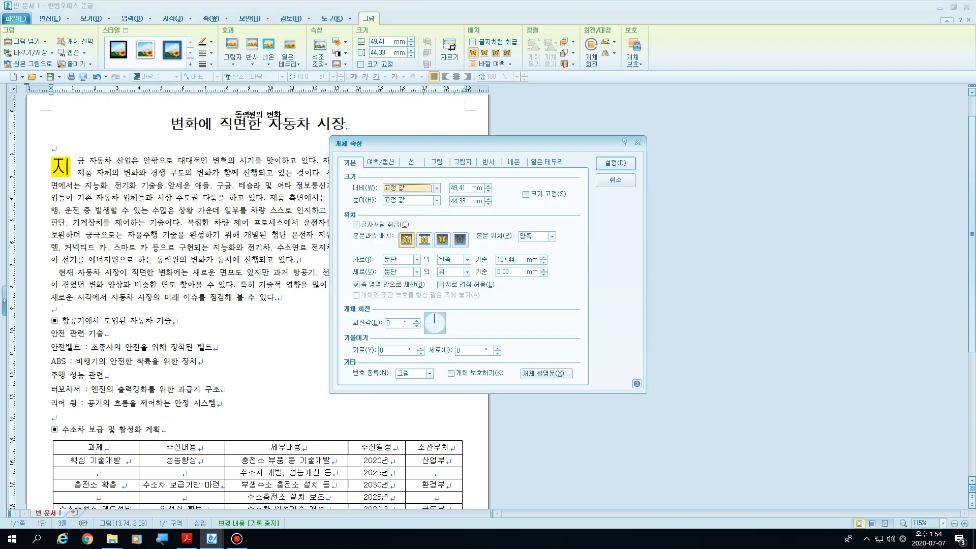
pyautogui.press('Tab')
pyautogui.write('40')
pyautogui.press('Tab')
pyautogui.write('4')
pyautogui.hotkey('ctrl', 'Tab')
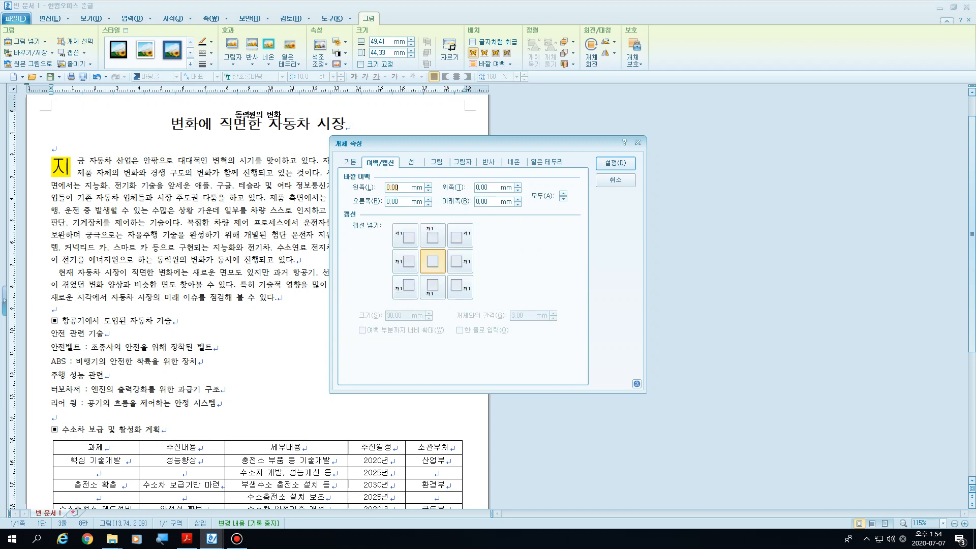
pyautogui.write('2')
pyautogui.press('Return')
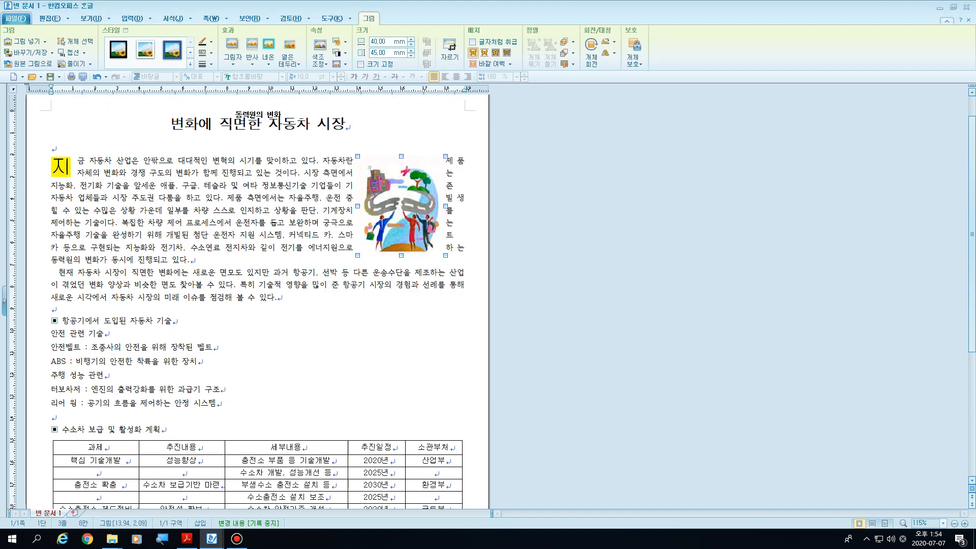
# Step: Nudge the picture right until it is flush with the right text margin, and deselect it
pyautogui.press('Right')
pyautogui.press('Right')
pyautogui.press('Right')
pyautogui.press('Right')
pyautogui.press('Right')
pyautogui.press('Right')
pyautogui.press('Right')
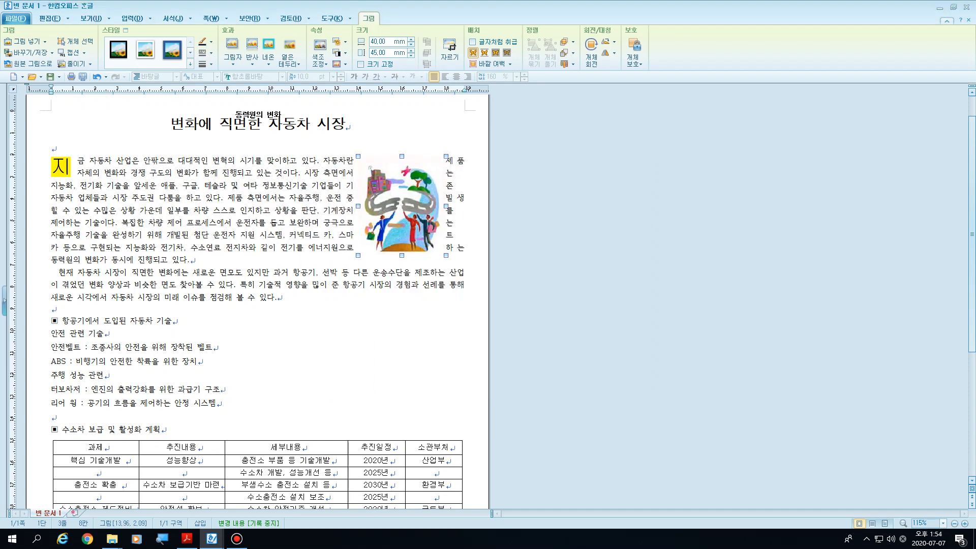
pyautogui.press('Right')
pyautogui.press('Right')
pyautogui.press('Right')
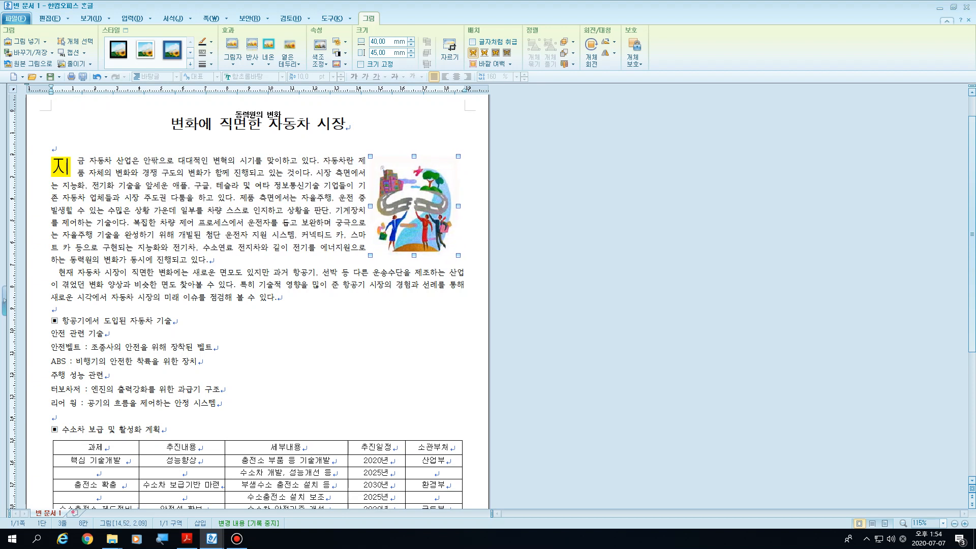
pyautogui.press('Right')
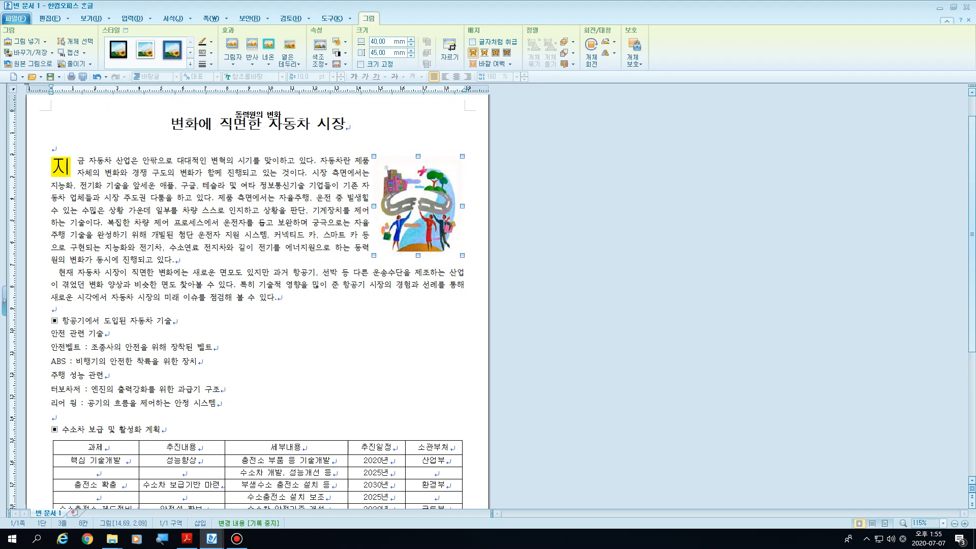
pyautogui.press('Right')
pyautogui.press('Right')
pyautogui.press('Right')
pyautogui.press('Right')
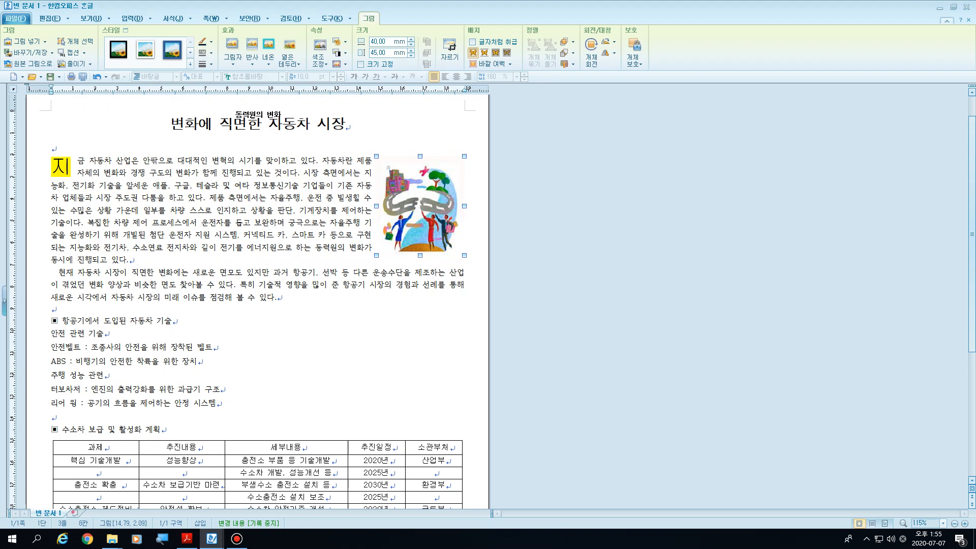
pyautogui.moveTo(95, 222); pyautogui.dragTo(189, 222)
pyautogui.click(372, 235)
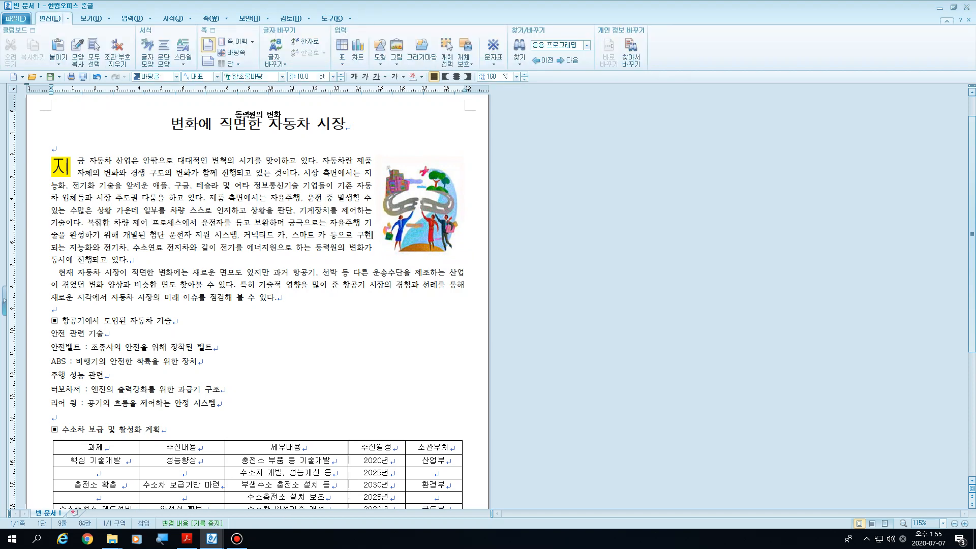
# Step: Convert 보완 in the first body paragraph to Hanja in the 한글(漢字) format, giving 보완(補完), with the screen magnified to 200%
pyautogui.scroll(1, 372, 235)
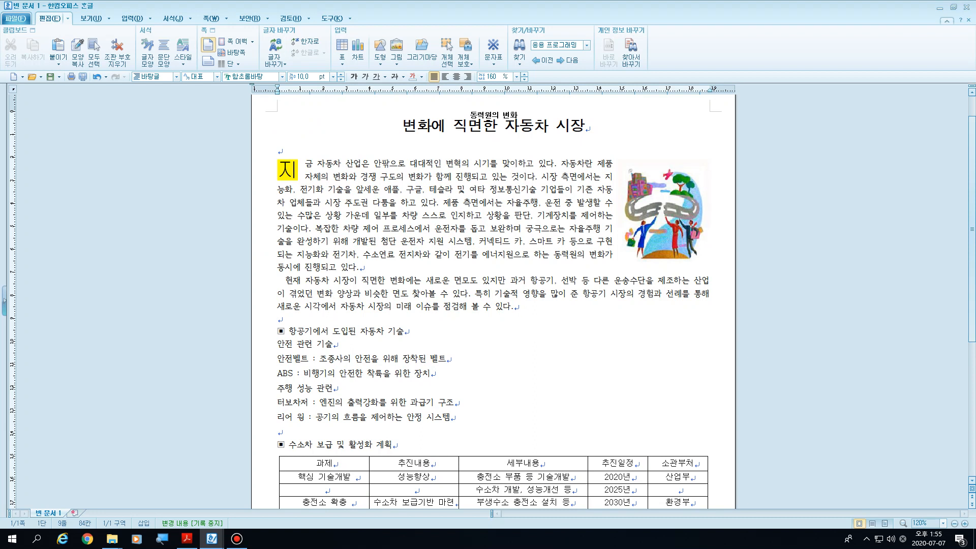
pyautogui.moveTo(434, 230); pyautogui.dragTo(505, 230)
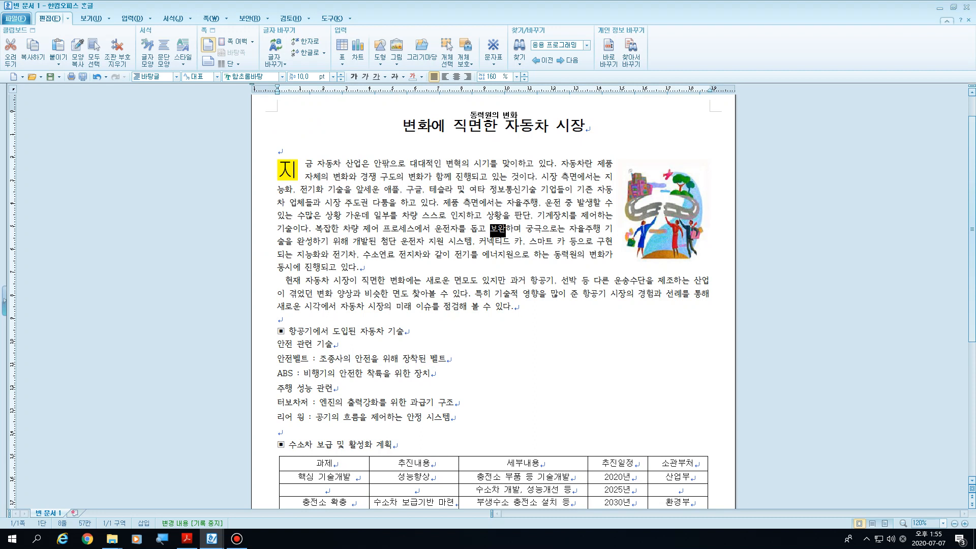
pyautogui.click(506, 228)
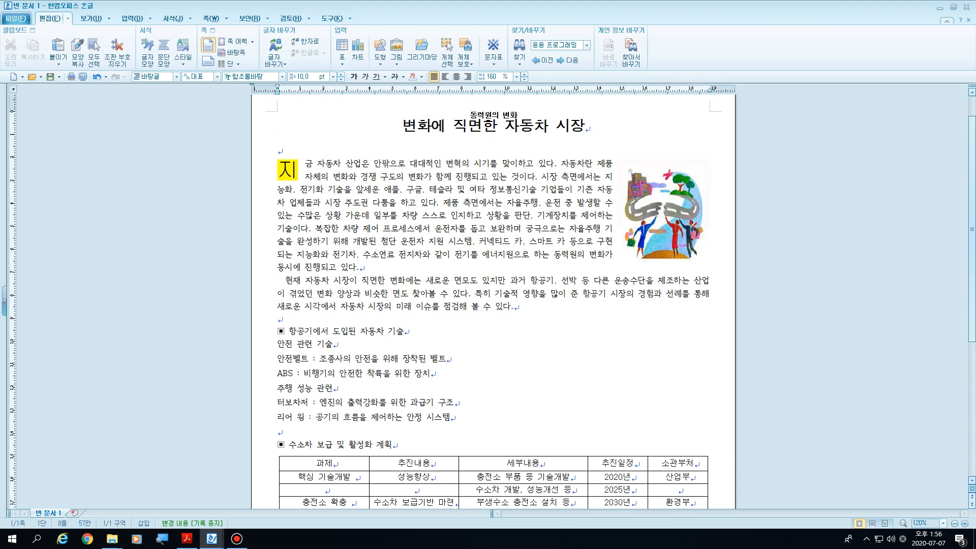
pyautogui.click(663, 212)
pyautogui.click(523, 242)
pyautogui.press('F9')
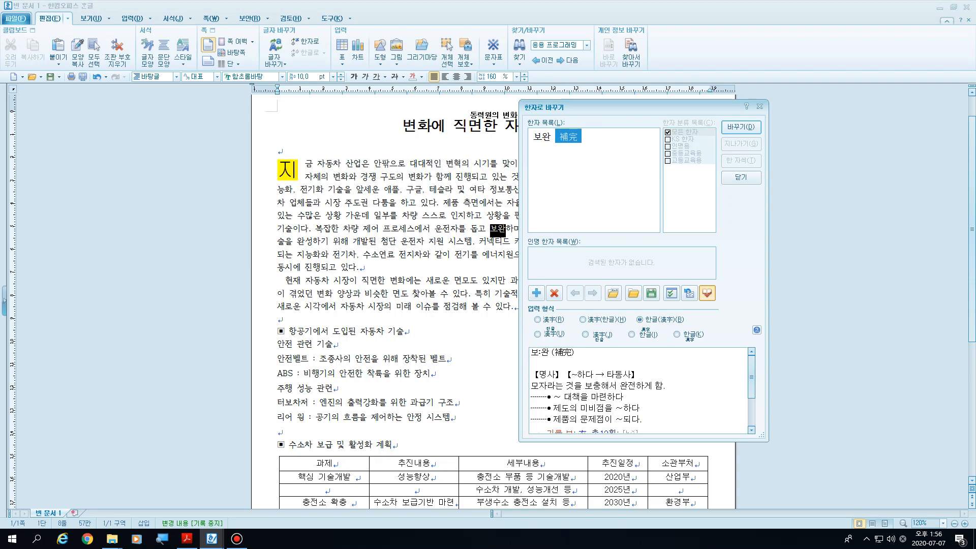
pyautogui.press('super+plus')
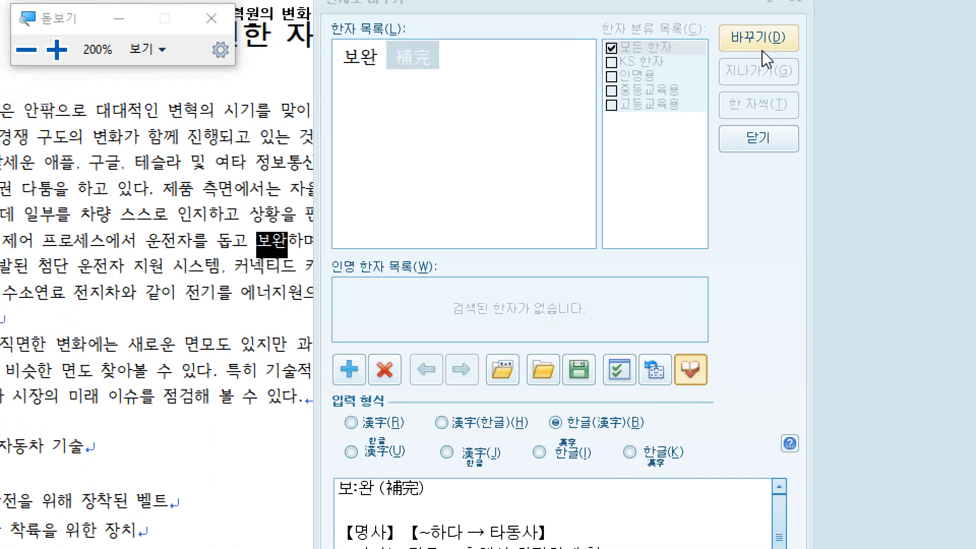
pyautogui.click(761, 44)
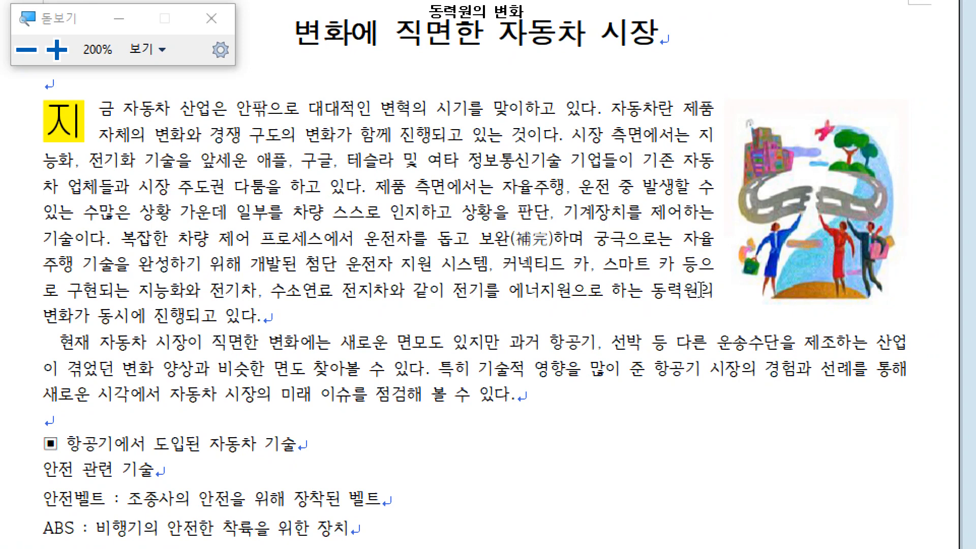
# Step: Nudge the picture left and back again, and highlight the converted word 보완(補完)
pyautogui.click(847, 254)
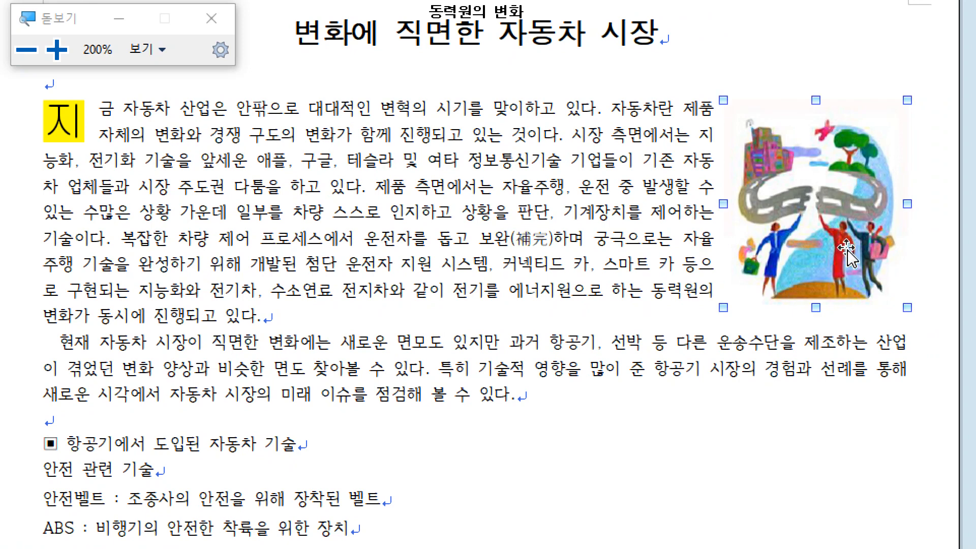
pyautogui.press('Left')
pyautogui.press('Right')
pyautogui.click(668, 355)
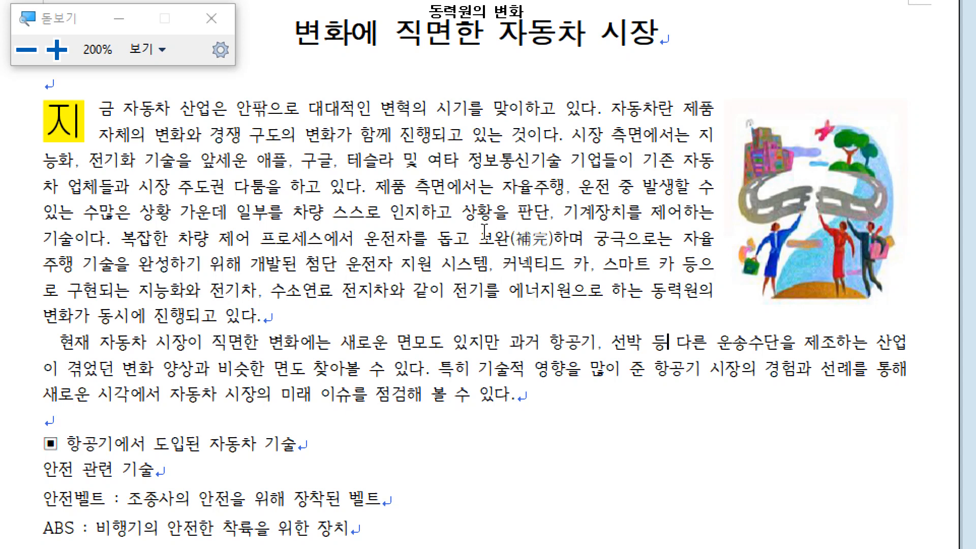
pyautogui.moveTo(479, 236); pyautogui.dragTo(552, 239)
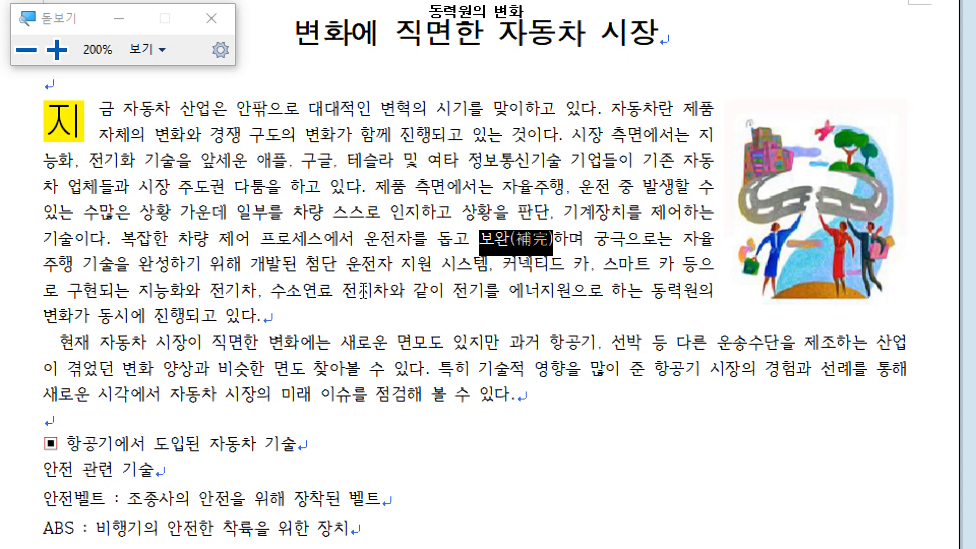
pyautogui.click(390, 291)
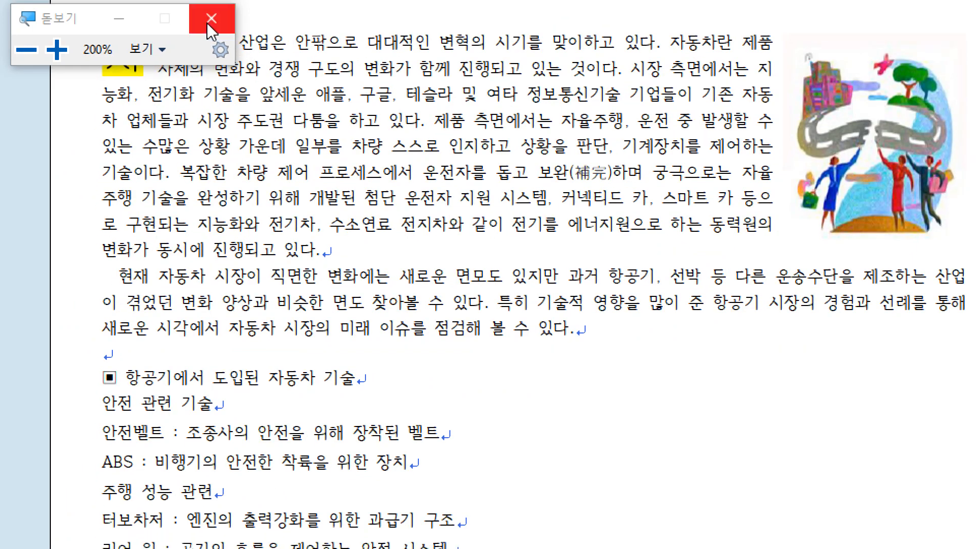
# Step: Close the Magnifier, restore the 한글 window beside the PDF, check the PDF's 각주 mark after 전지차 and return to 한글
pyautogui.click(210, 19)
pyautogui.click(953, 7)
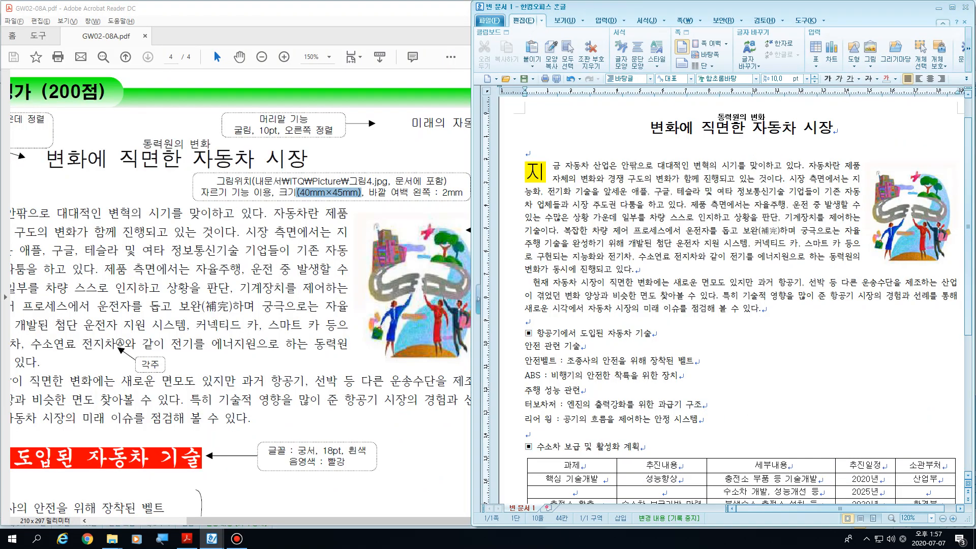
pyautogui.click(214, 50)
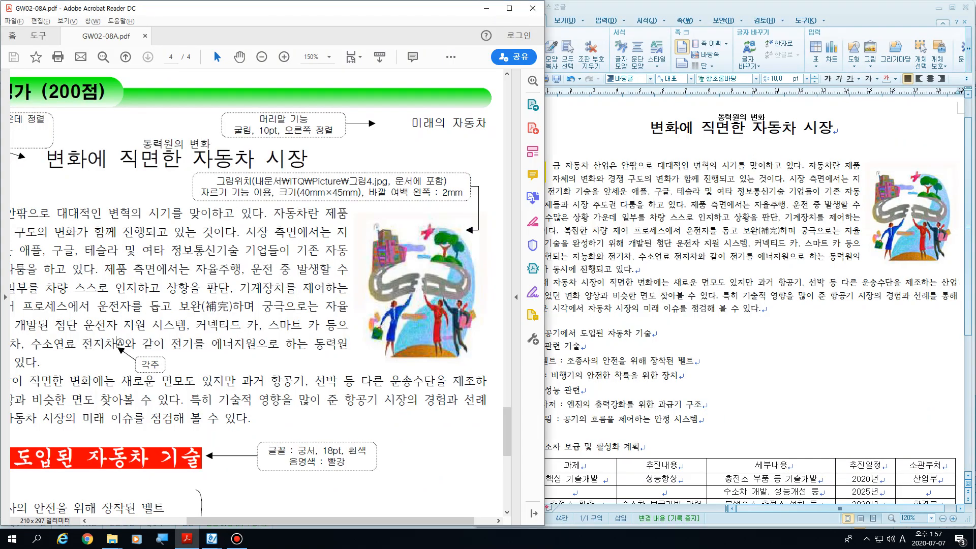
pyautogui.tripleClick(117, 343)
pyautogui.click(119, 343)
pyautogui.hotkey('alt', 'Tab')
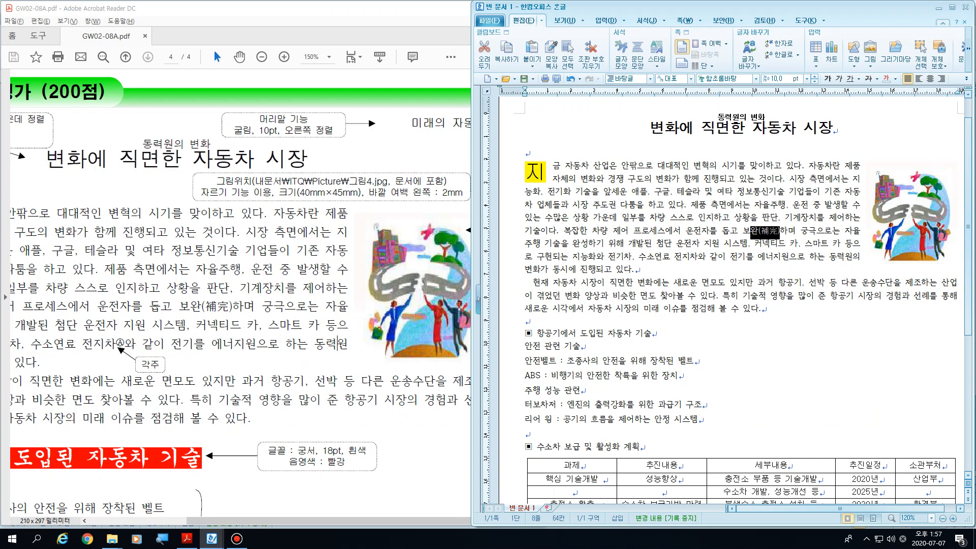
# Step: Convert 자동차 at the start of the second body paragraph to Hanja as 자동차(自動車)
pyautogui.click(578, 283)
pyautogui.press('F9')
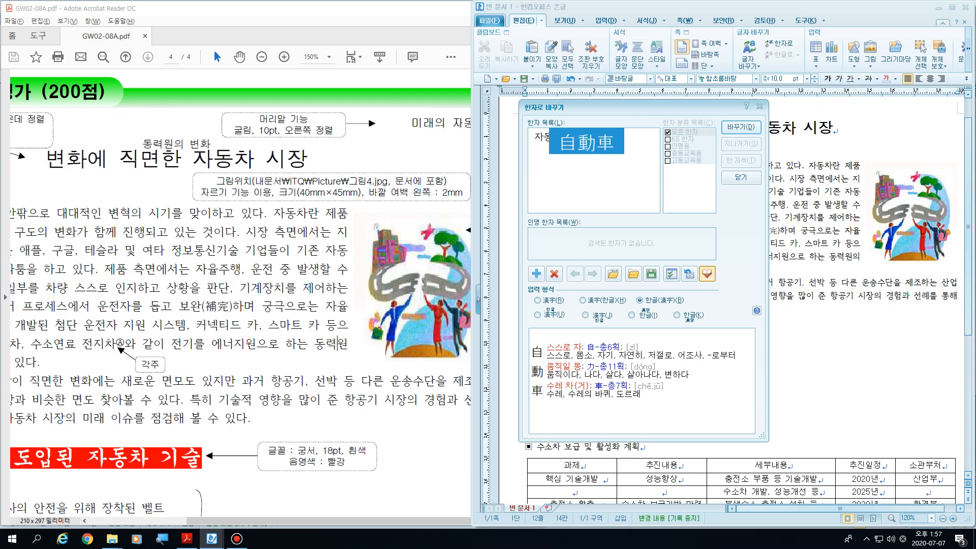
pyautogui.press('Return')
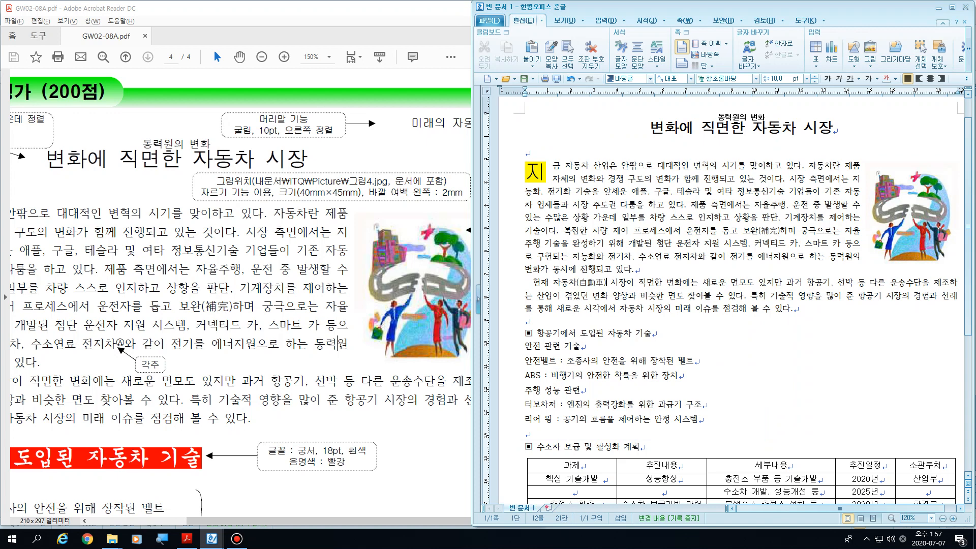
# Step: Insert a footnote (각주) right after 전지차 in the first body paragraph
pyautogui.click(698, 256)
pyautogui.scroll(-3, 731, 299)
pyautogui.scroll(4, 732, 300)
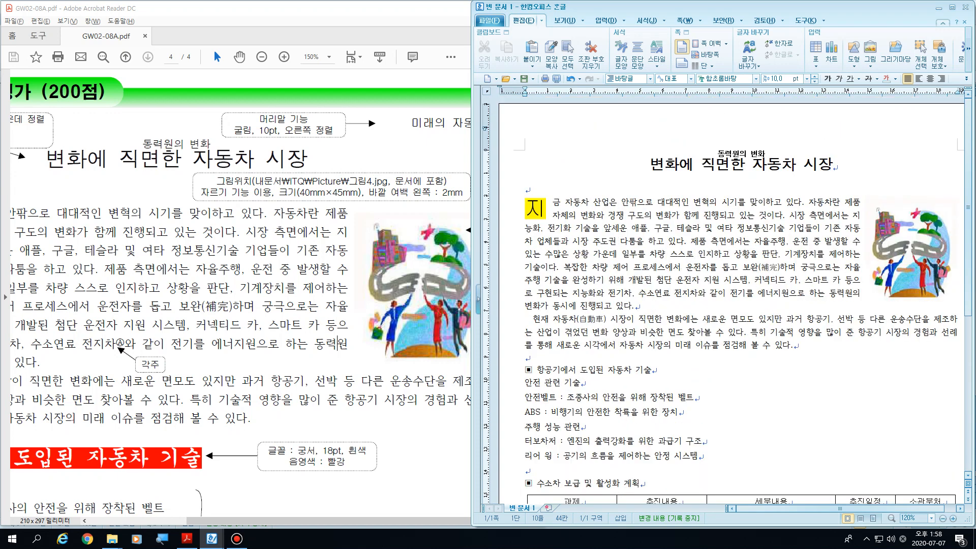
pyautogui.hotkey('alt', 'd')
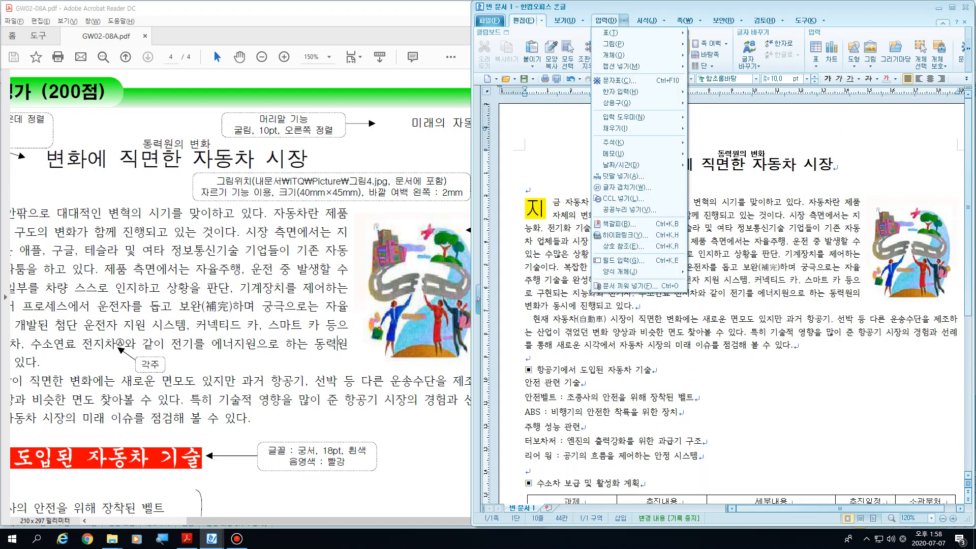
pyautogui.press('Down')
pyautogui.press('Down')
pyautogui.press('Down')
pyautogui.press('Down')
pyautogui.press('Down')
pyautogui.press('Down')
pyautogui.press('Down')
pyautogui.press('Down')
pyautogui.press('Down')
pyautogui.press('Down')
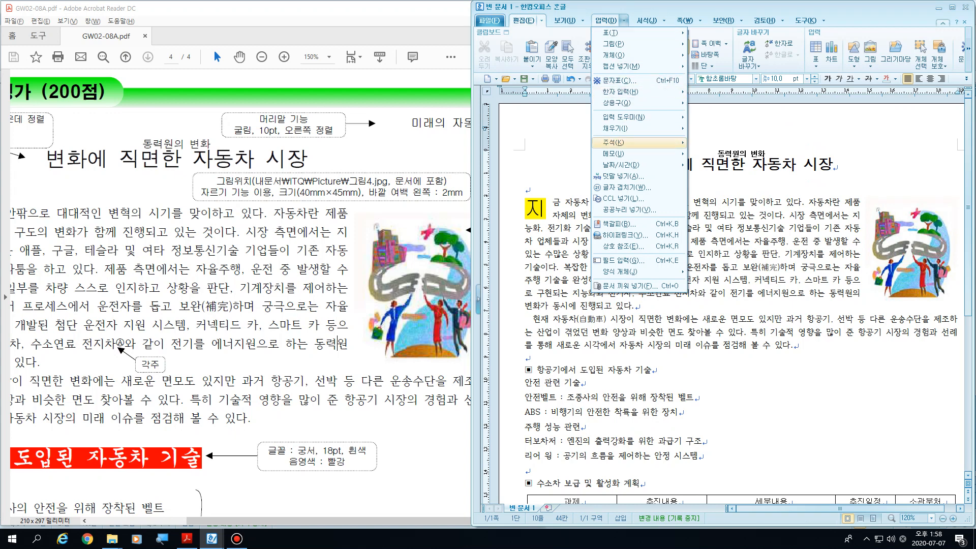
pyautogui.press('Right')
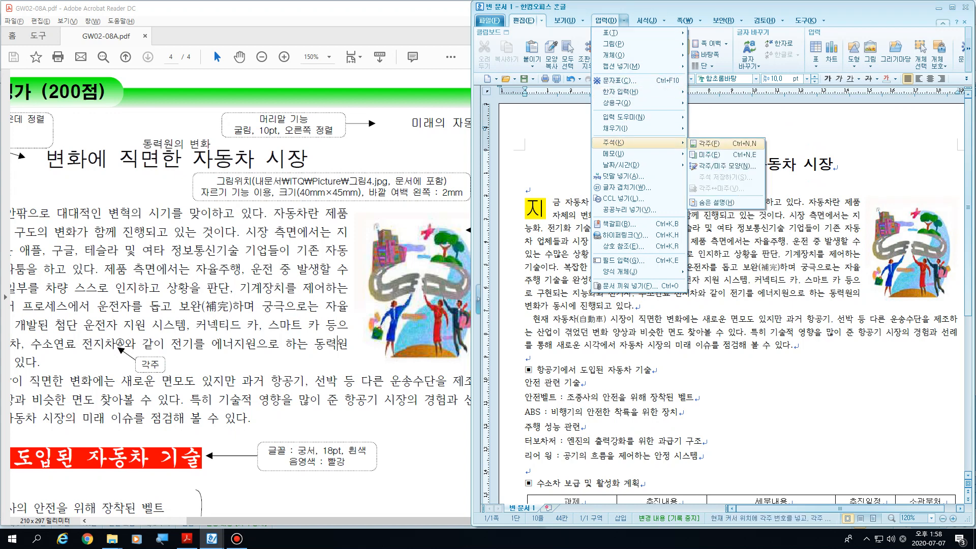
pyautogui.press('Return')
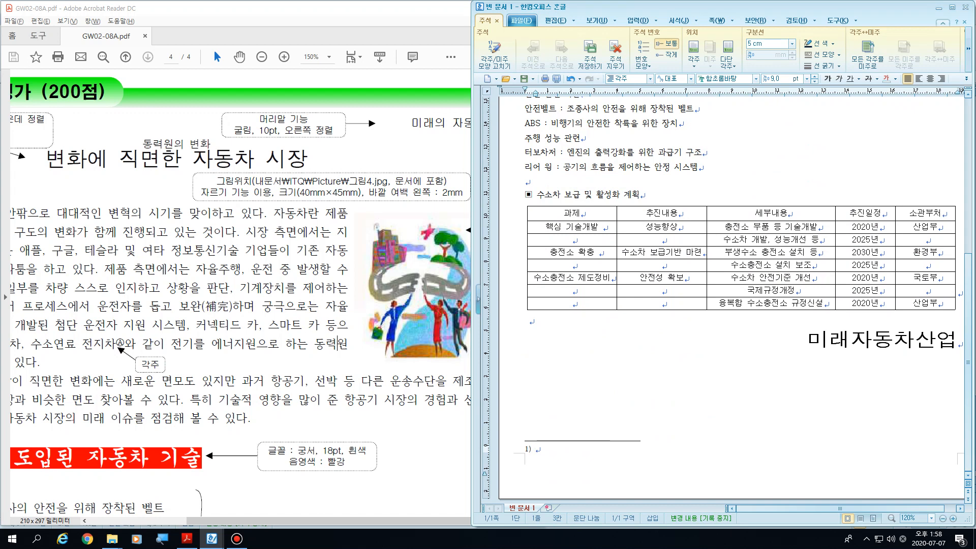
# Step: Enter the footnote text 수소와 공기 중의 산소를 반응시켜 얻은 전기로 모터를 구동하는 방식의 자동차
pyautogui.write('수')
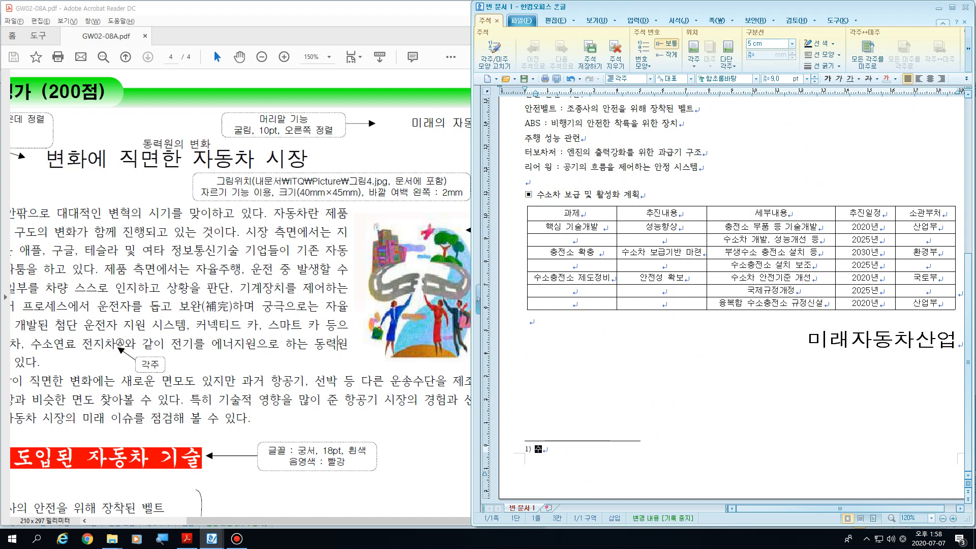
pyautogui.write('소와 공')
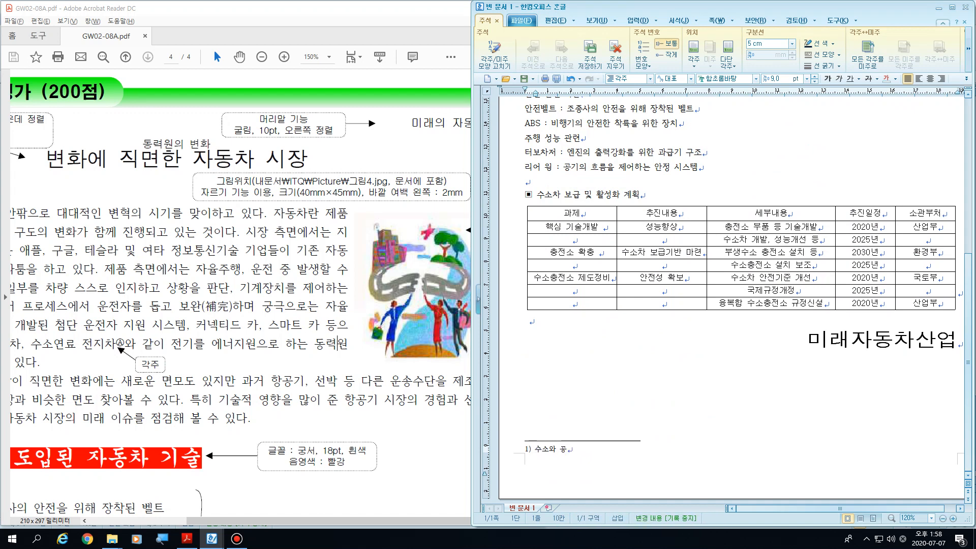
pyautogui.write('기 중의 산소를 반')
pyautogui.write('응')
pyautogui.write('시켜 ㅇ')
pyautogui.write('얻은 전기로 ')
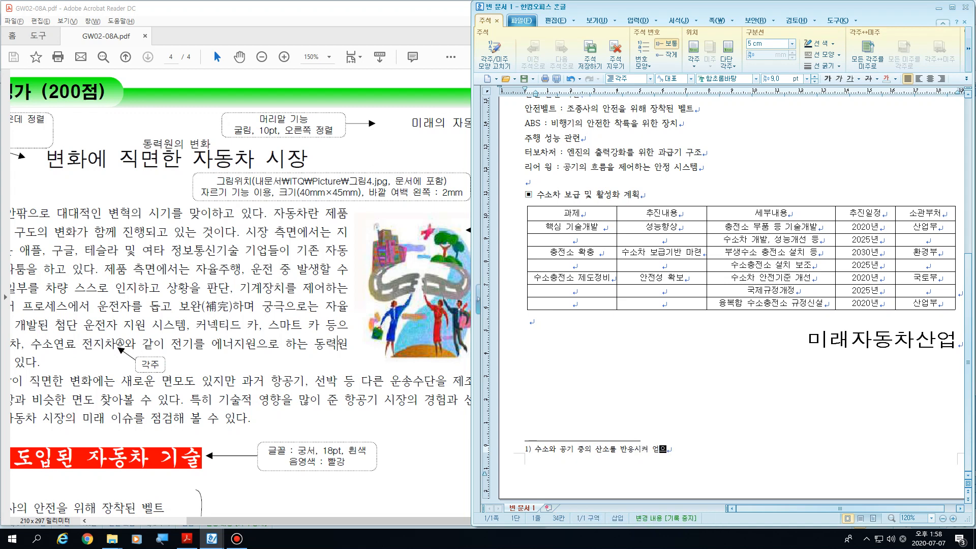
pyautogui.write('모터를 ')
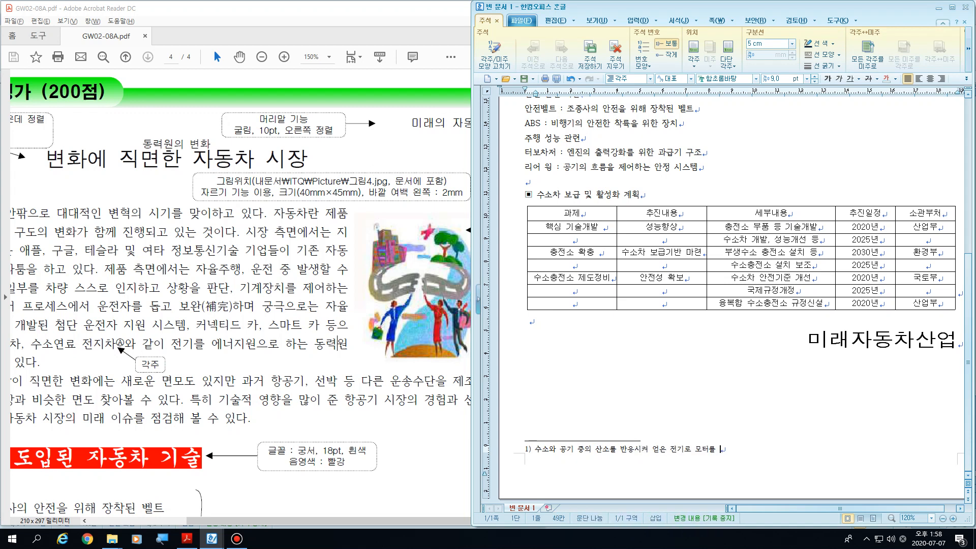
pyautogui.write('구동하는 방식의 자동차')
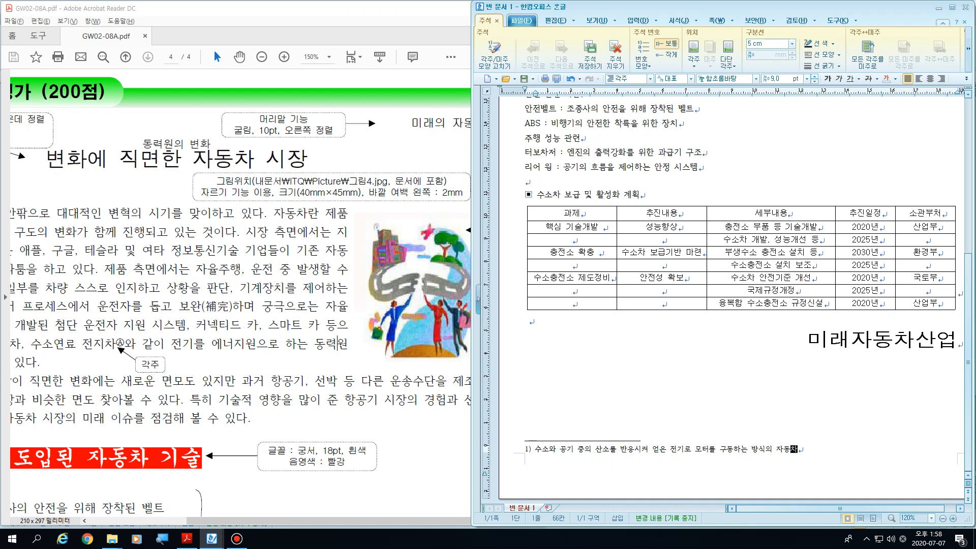
# Step: Examine the footnote mark after 전지차 in the body and the footnote text at the foot of the page
pyautogui.hotkey('ctrl', 'a')
pyautogui.scroll(5, 727, 294)
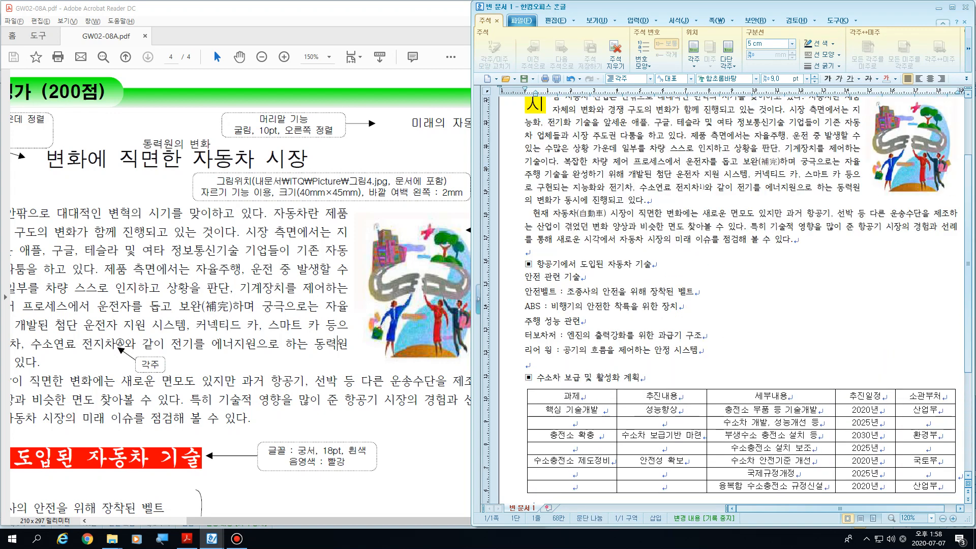
pyautogui.moveTo(675, 188); pyautogui.dragTo(699, 188)
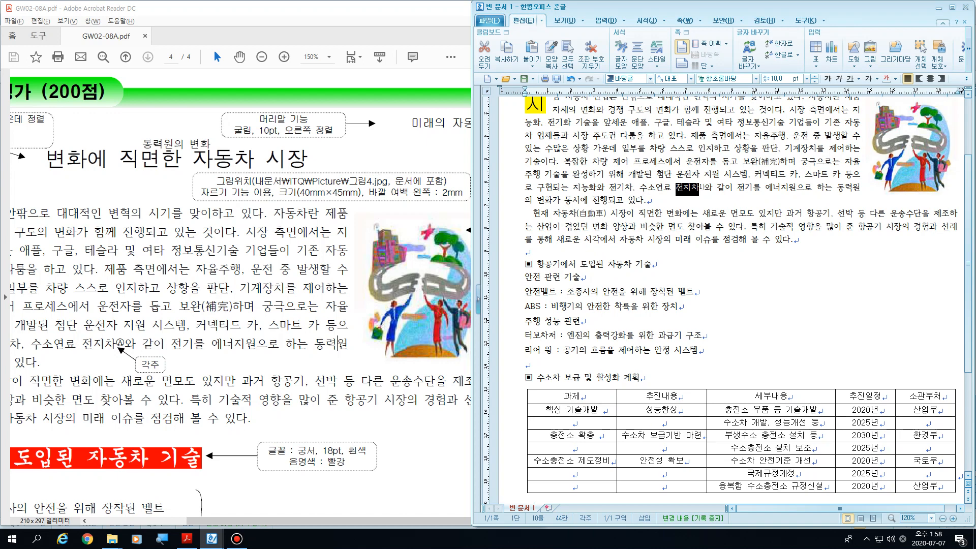
pyautogui.click(744, 188)
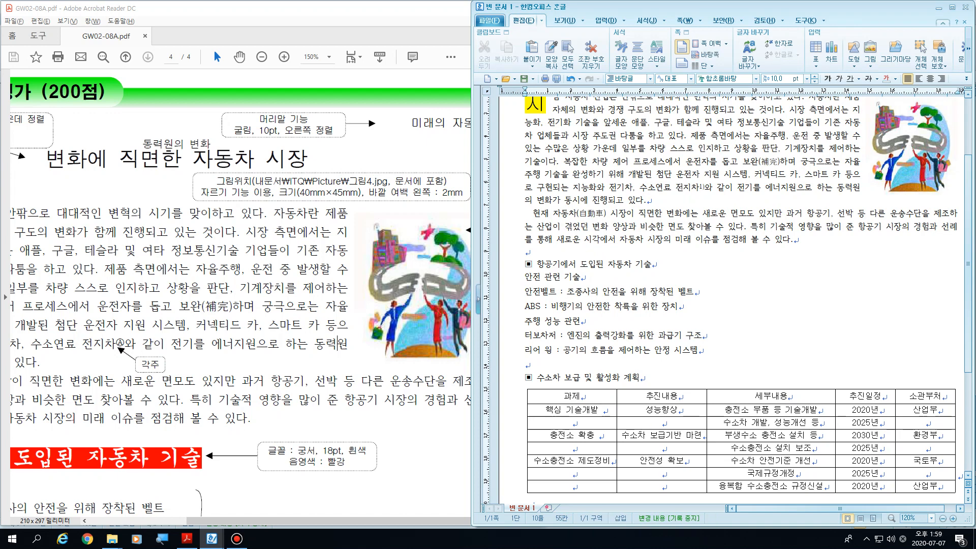
pyautogui.scroll(-1, 728, 295)
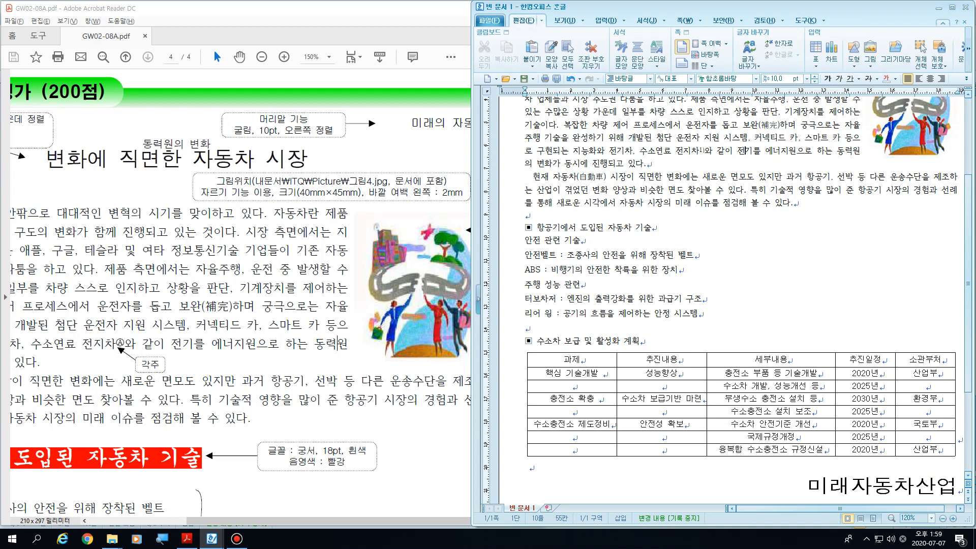
pyautogui.scroll(-4, 727, 296)
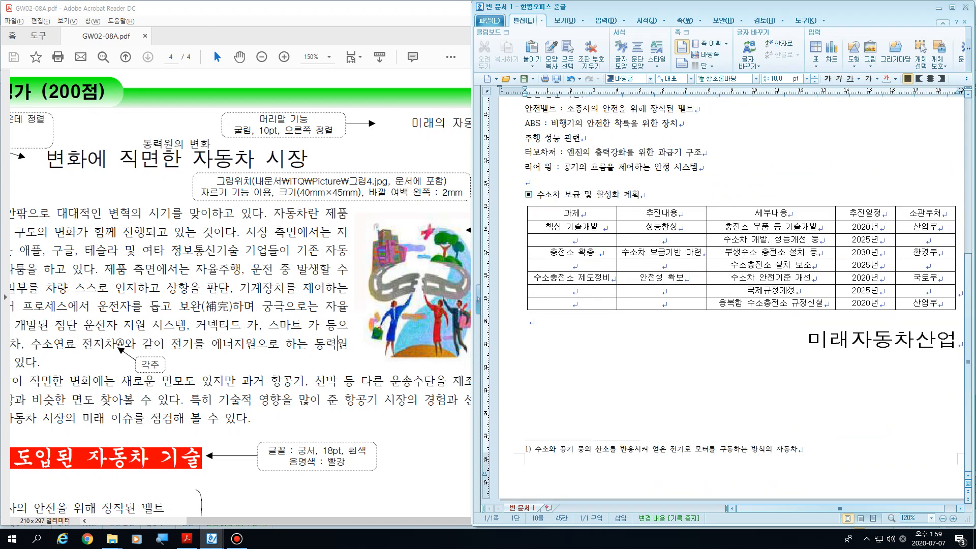
pyautogui.moveTo(535, 448); pyautogui.dragTo(798, 449)
pyautogui.click(807, 448)
pyautogui.scroll(7, 728, 296)
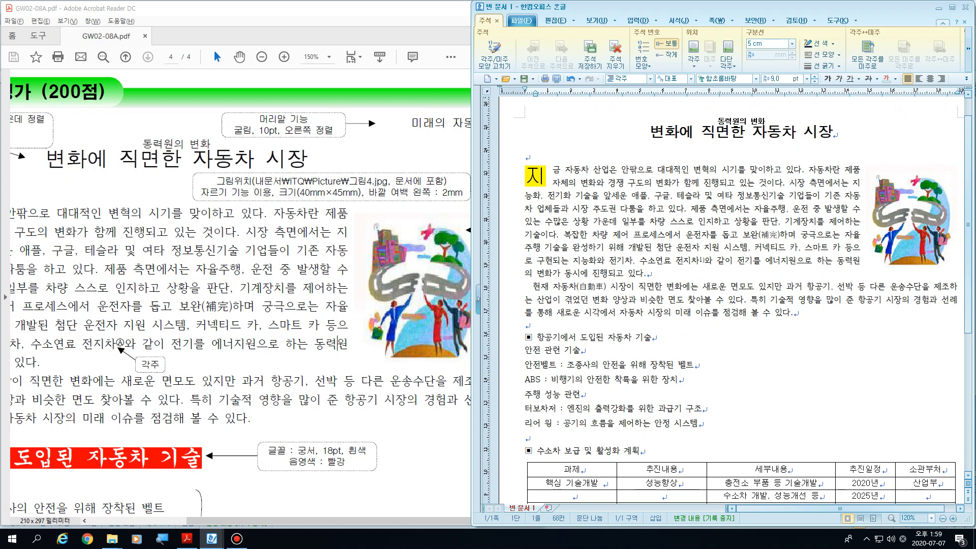
pyautogui.scroll(-8, 727, 300)
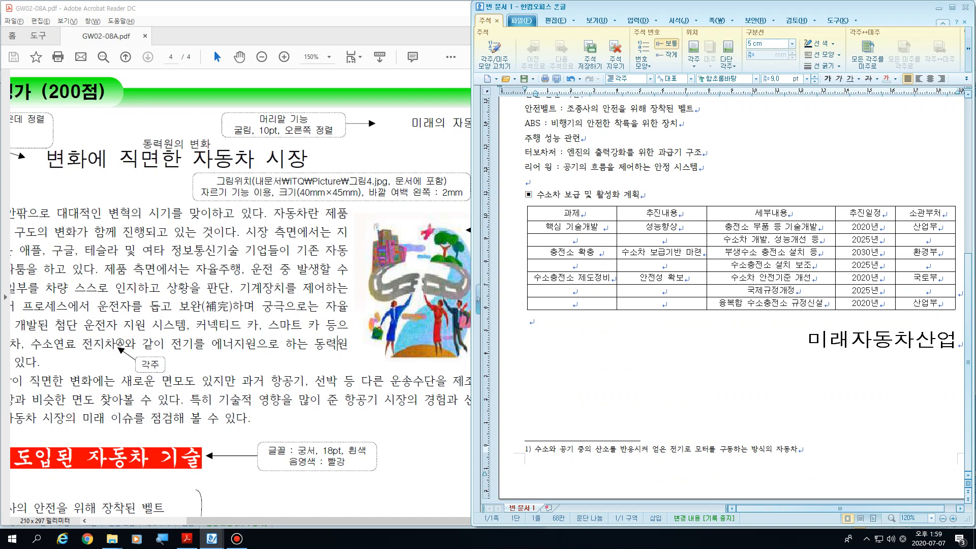
pyautogui.moveTo(535, 449); pyautogui.dragTo(791, 449)
pyautogui.click(799, 449)
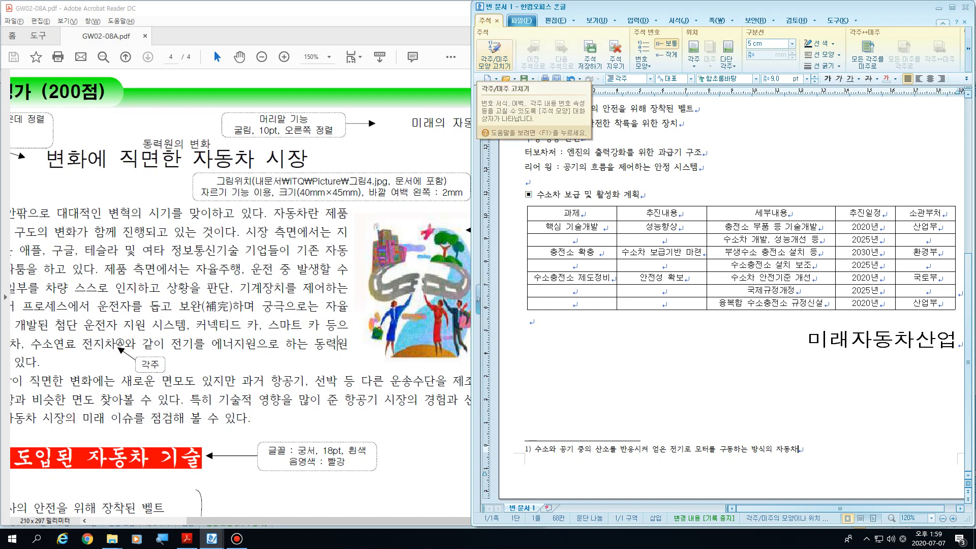
# Step: Set the footnote number format to Ⓐ,Ⓑ,Ⓒ with no trailing decoration character, magnified to 200%, and return to the body text
pyautogui.click(494, 54)
pyautogui.moveTo(635, 131); pyautogui.dragTo(258, 76)
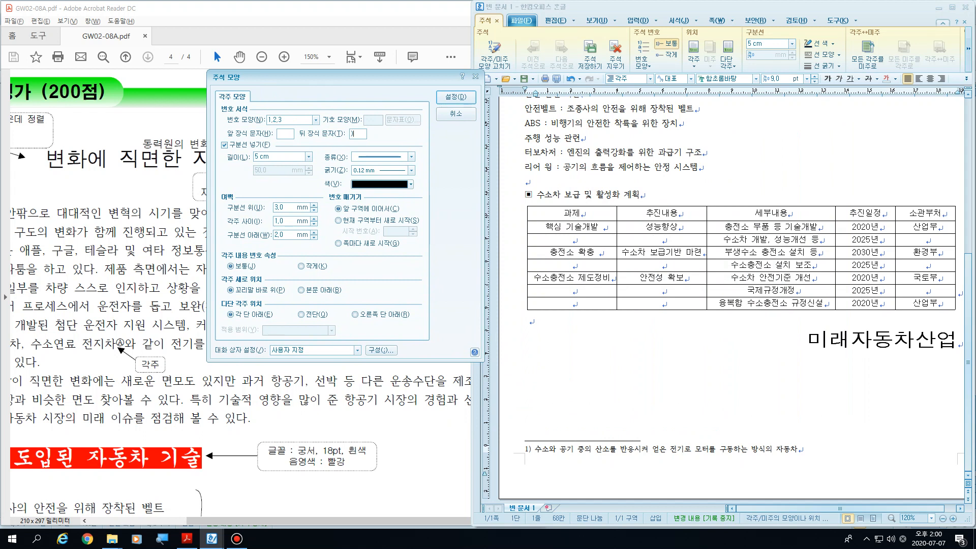
pyautogui.press('super+plus')
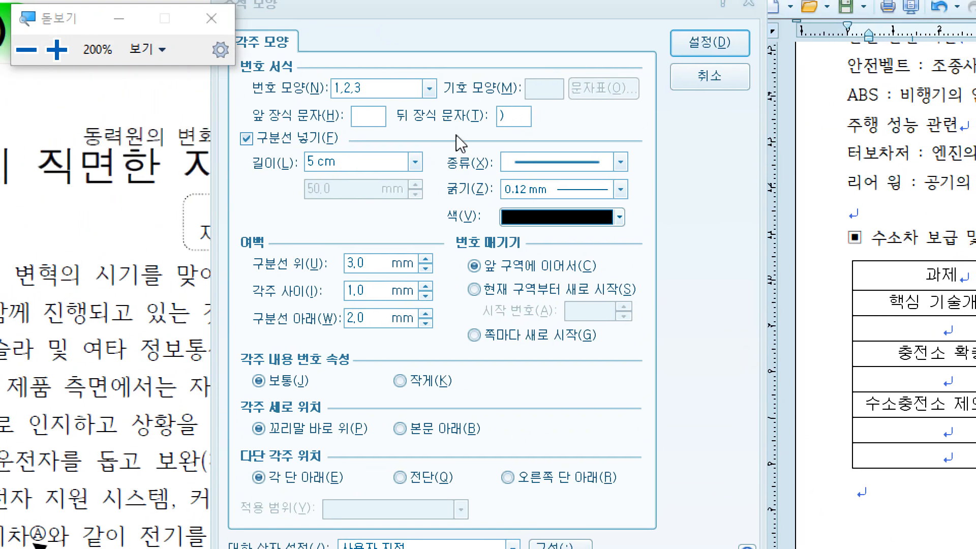
pyautogui.click(428, 89)
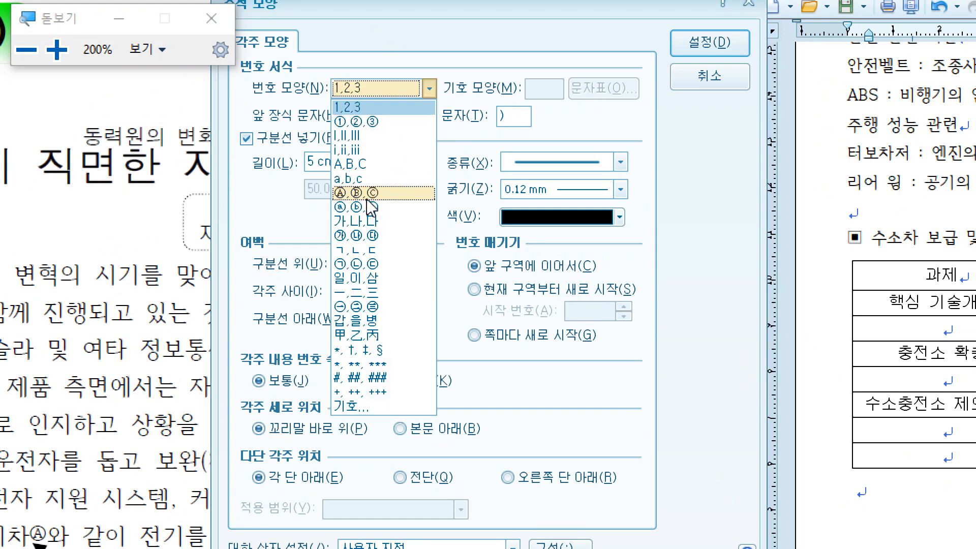
pyautogui.click(367, 194)
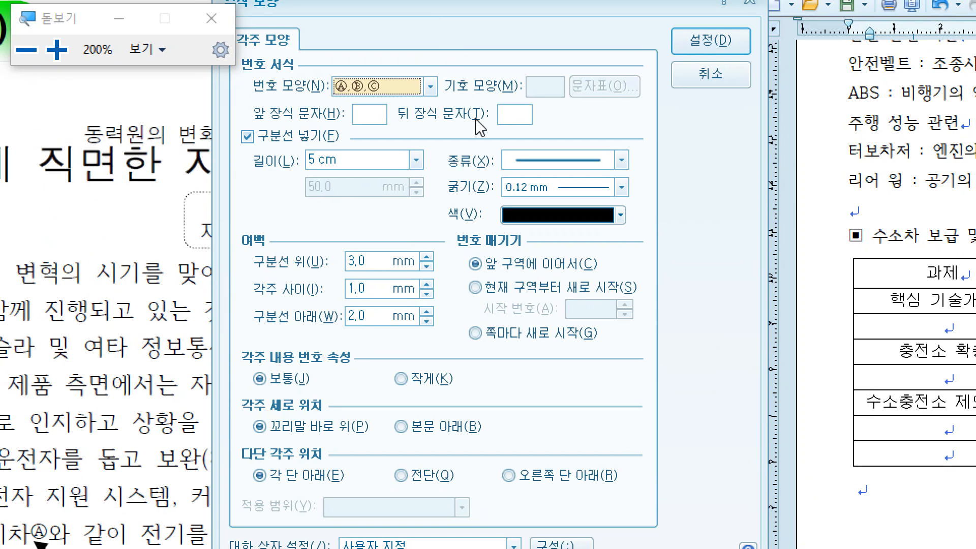
pyautogui.click(508, 114)
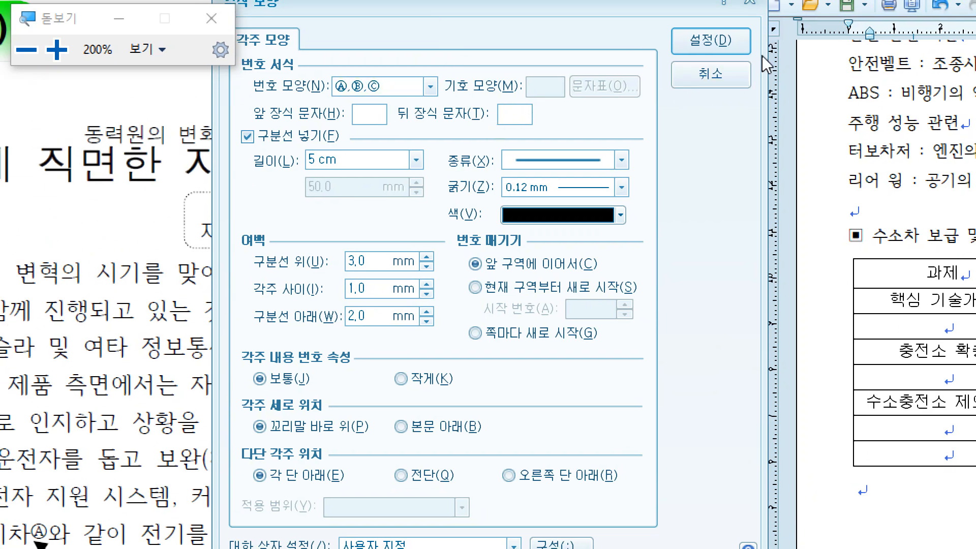
pyautogui.click(715, 41)
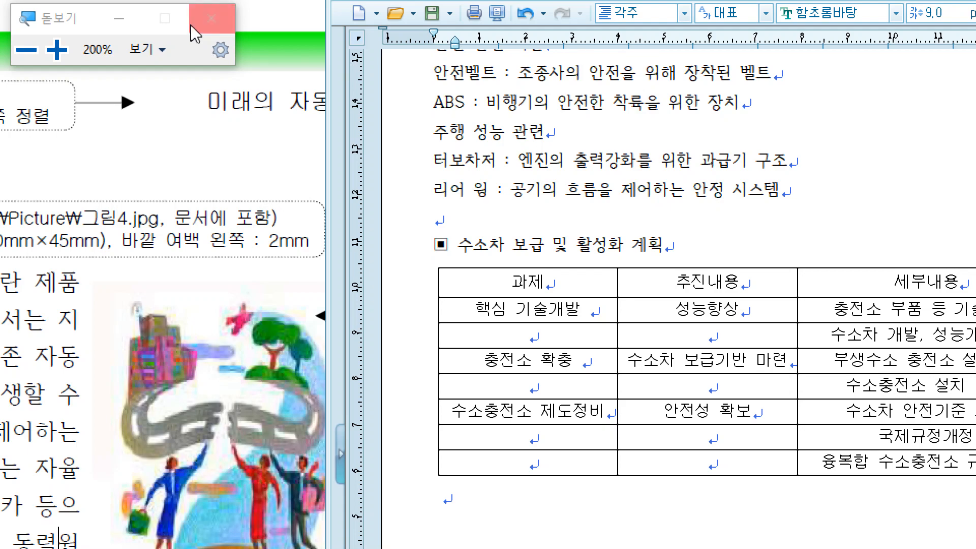
pyautogui.click(212, 19)
pyautogui.hotkey('shift', 'Escape')
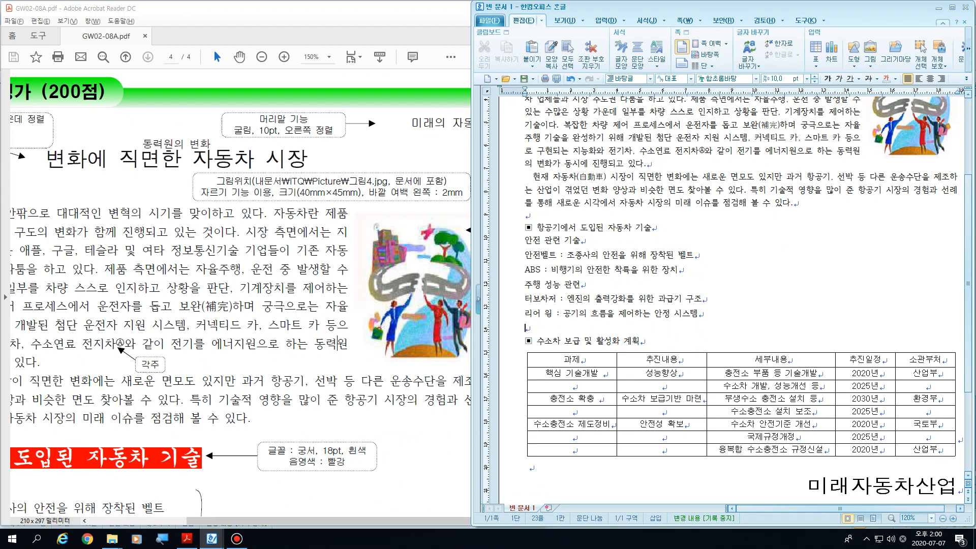
# Step: Switch to the PDF in Acrobat Reader, highlight its header text 미래의 자동차 and return to the 한글 document
pyautogui.scroll(3, 731, 295)
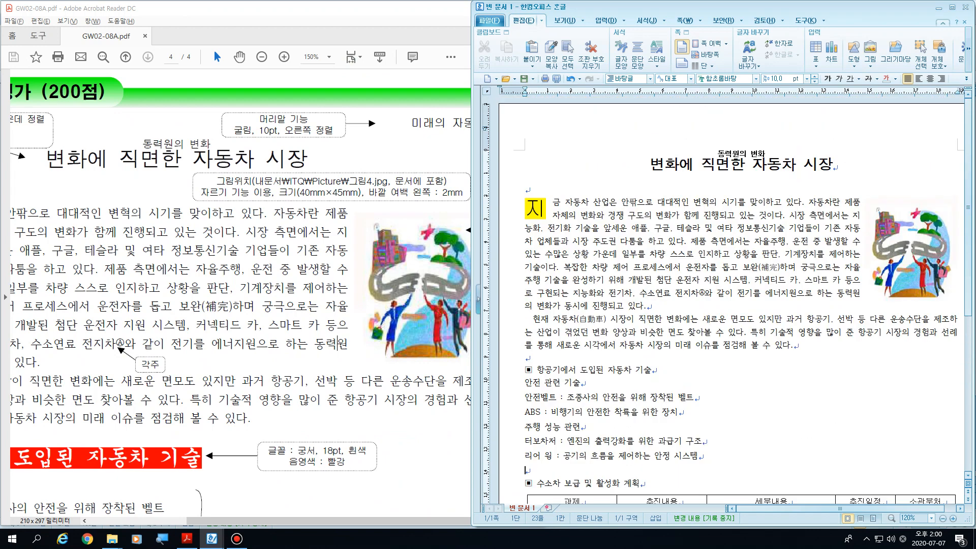
pyautogui.click(427, 133)
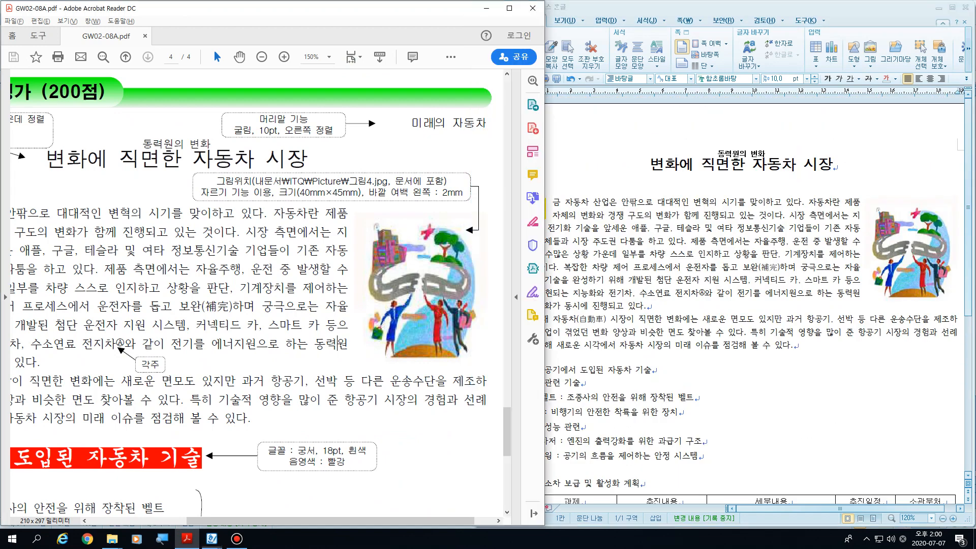
pyautogui.moveTo(412, 123); pyautogui.dragTo(487, 123)
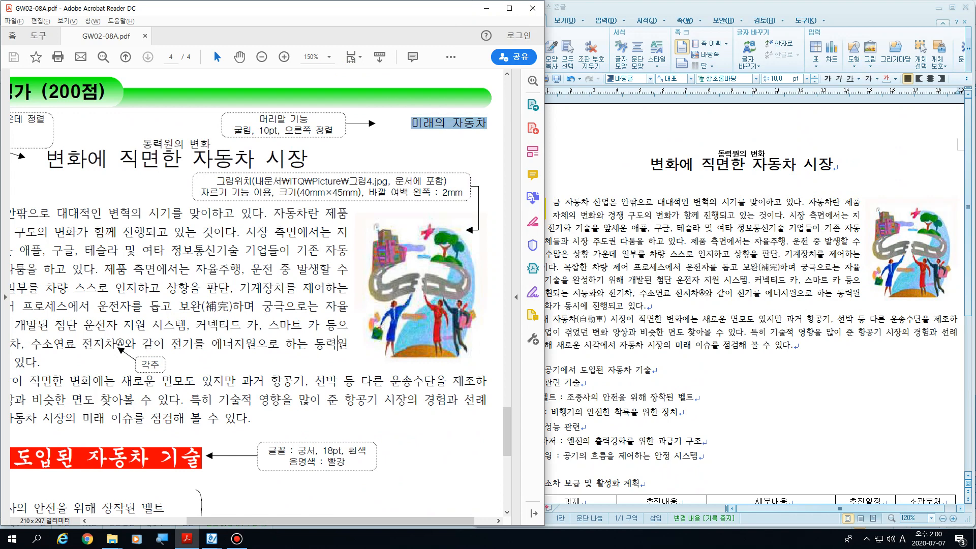
pyautogui.click(658, 215)
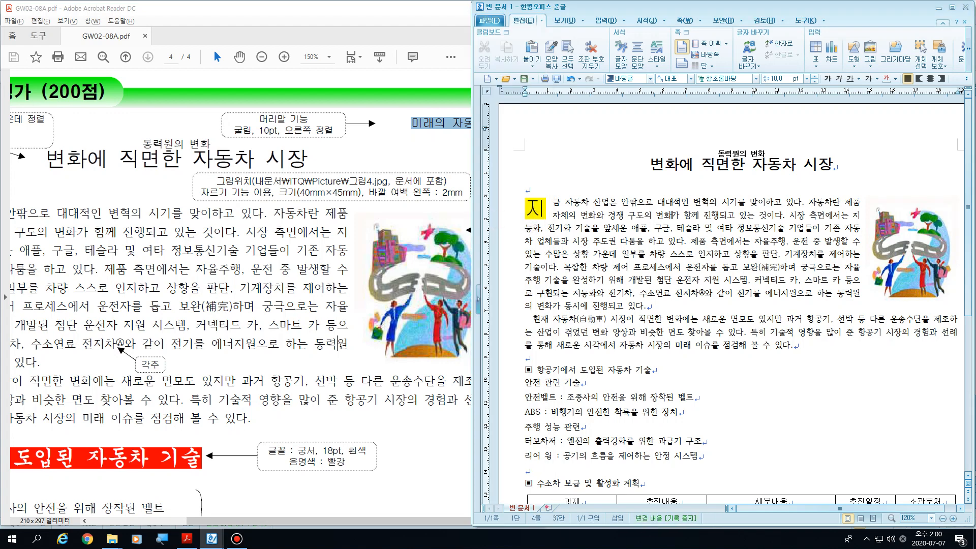
# Step: Create a header (머리말) for both pages (양 쪽) without a template and enter 미래의 자동차 in it
pyautogui.click(649, 164)
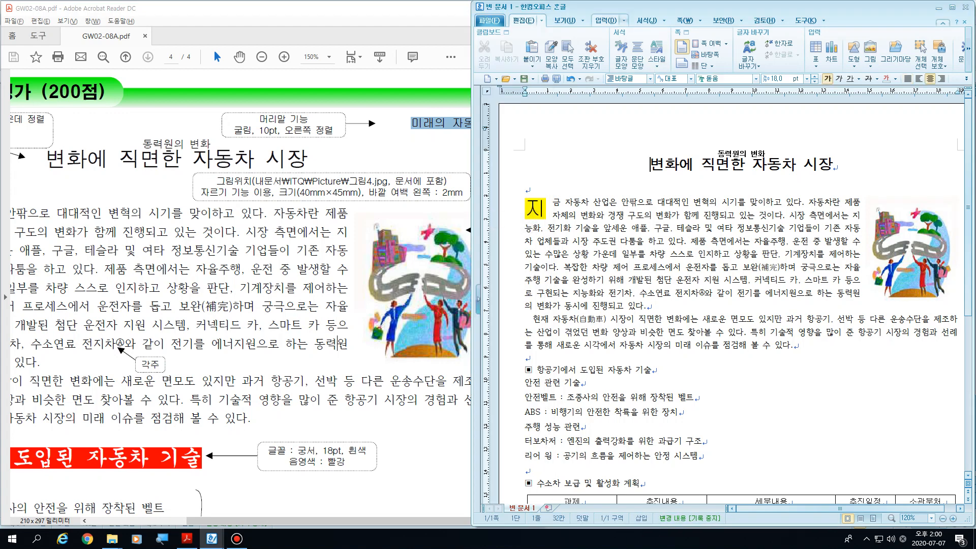
pyautogui.click(700, 21)
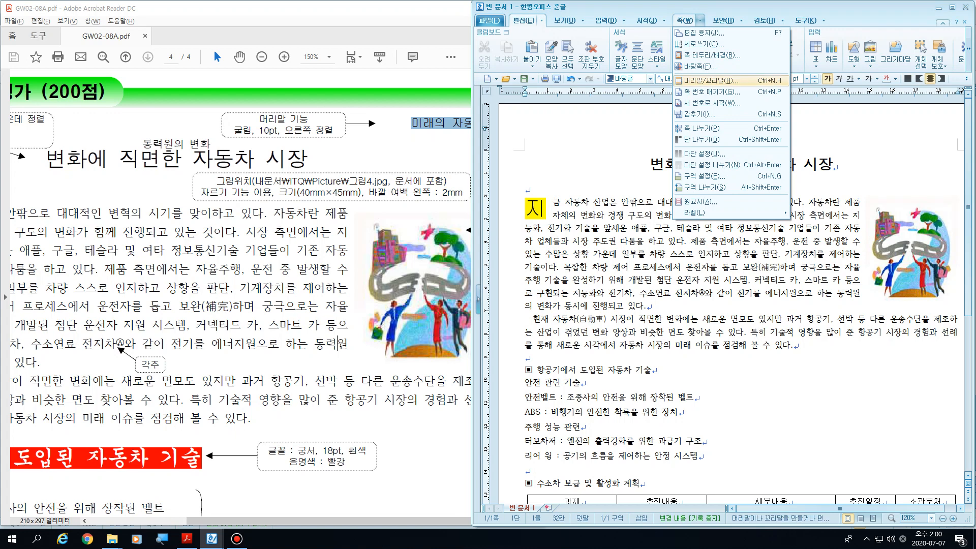
pyautogui.click(711, 81)
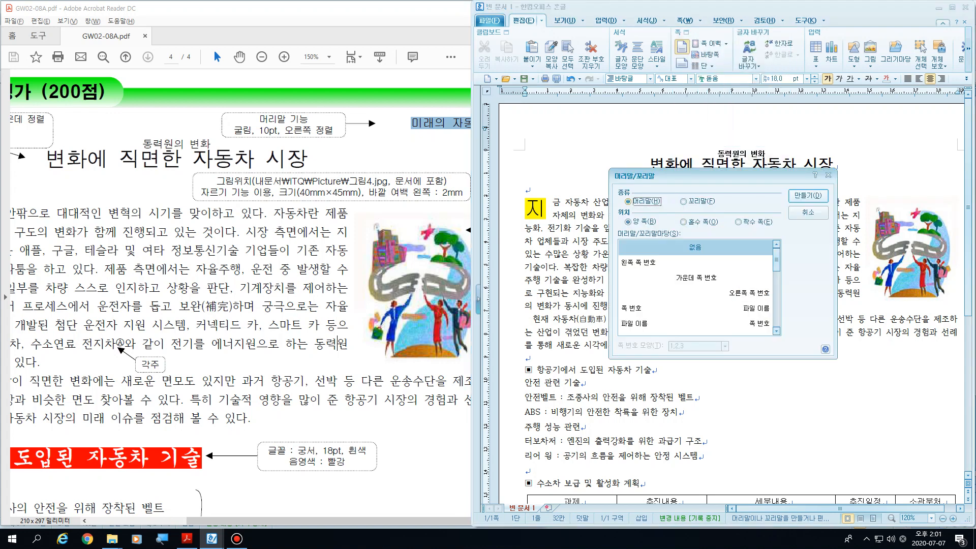
pyautogui.click(807, 195)
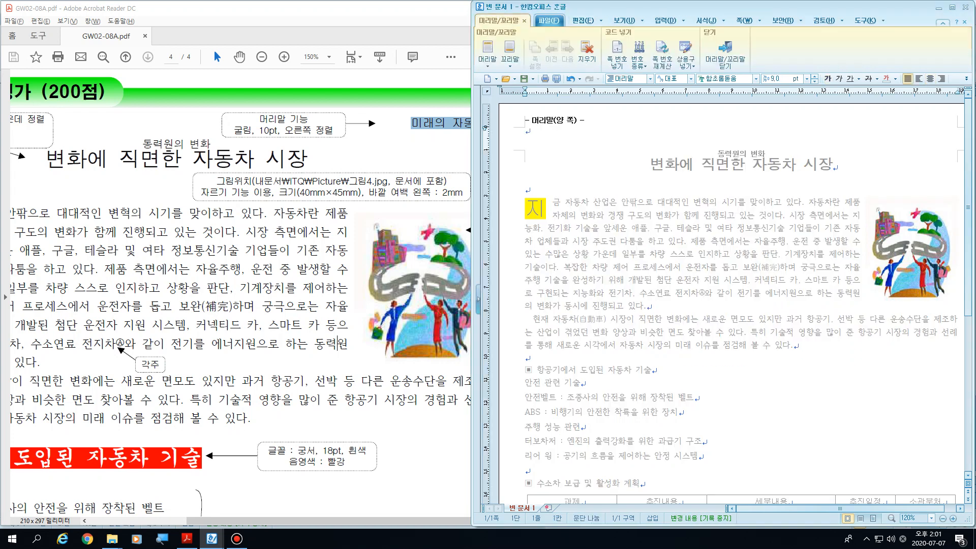
pyautogui.write('미래의 자동차')
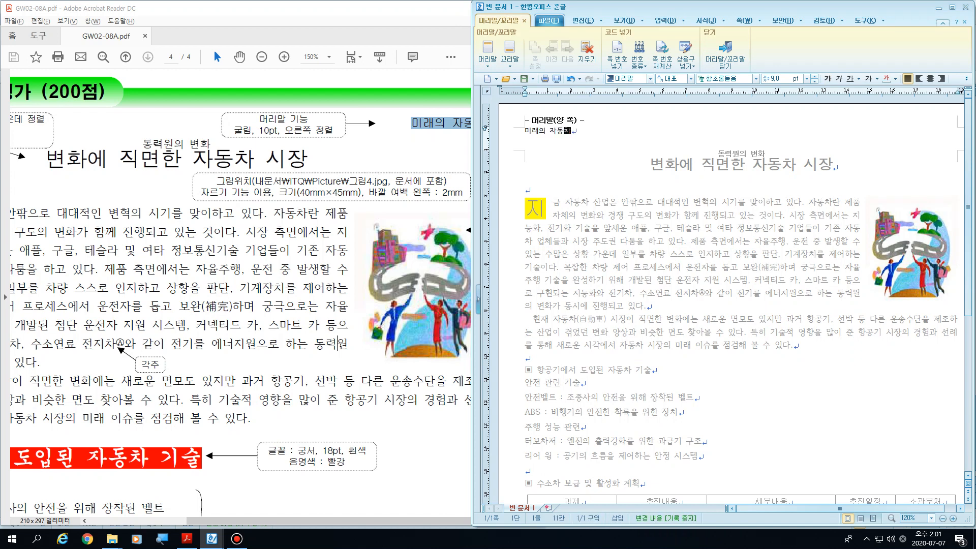
# Step: Right-align the header text 미래의 자동차, format it in 굴림 at 10 pt, and return to the body text
pyautogui.hotkey('shift', 'Home')
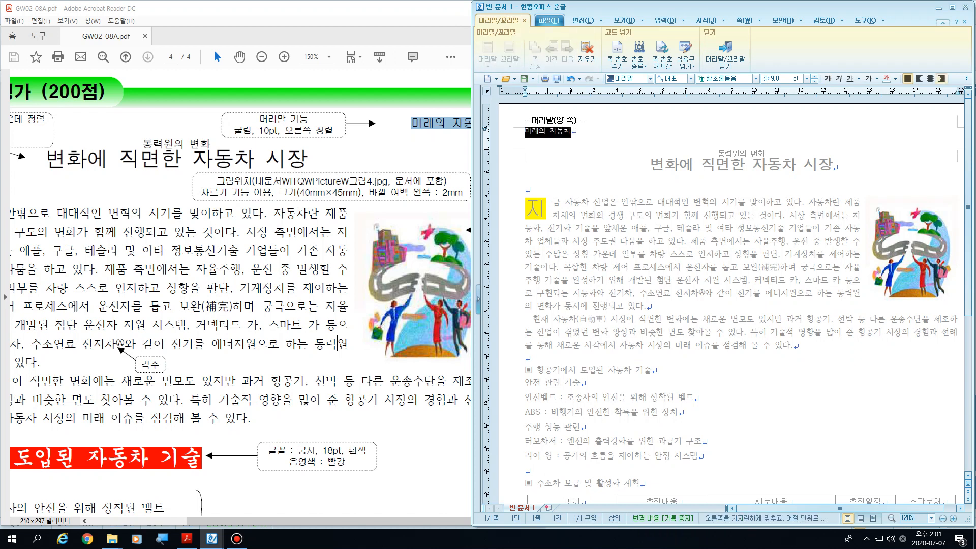
pyautogui.click(941, 79)
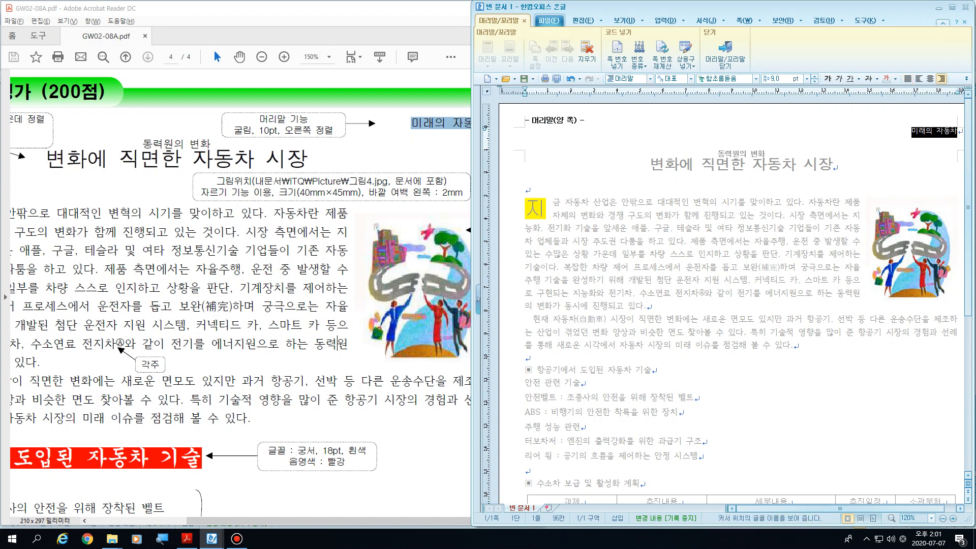
pyautogui.click(726, 79)
pyautogui.click(755, 79)
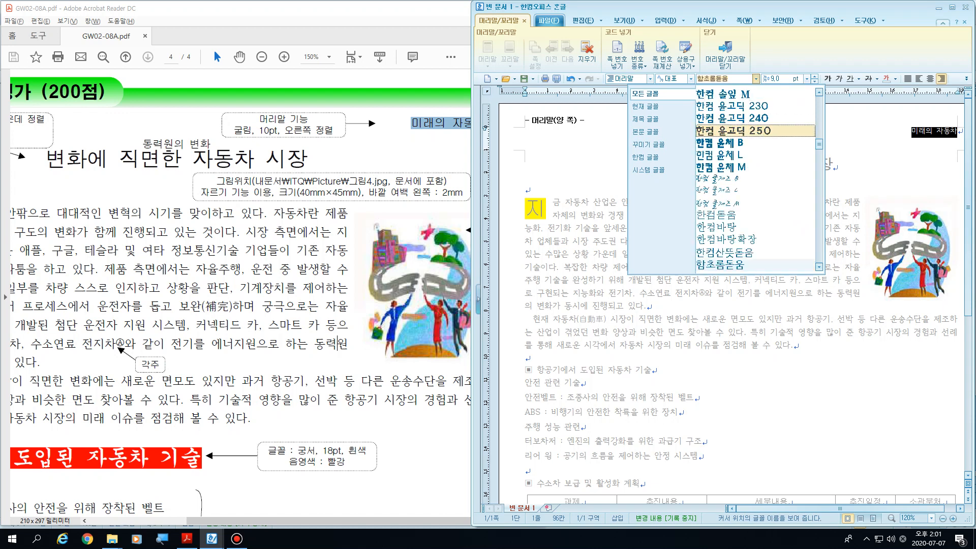
pyautogui.moveTo(819, 142); pyautogui.dragTo(818, 100)
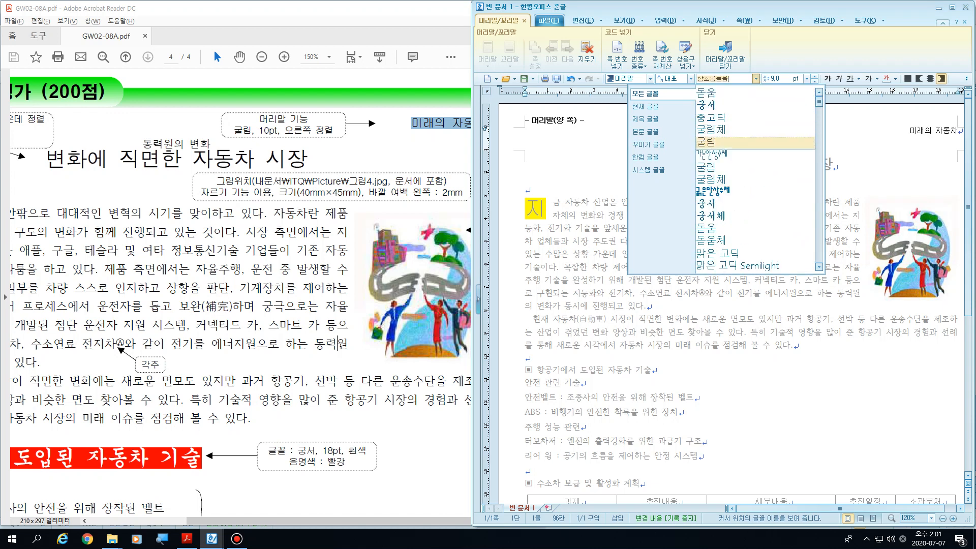
pyautogui.click(706, 142)
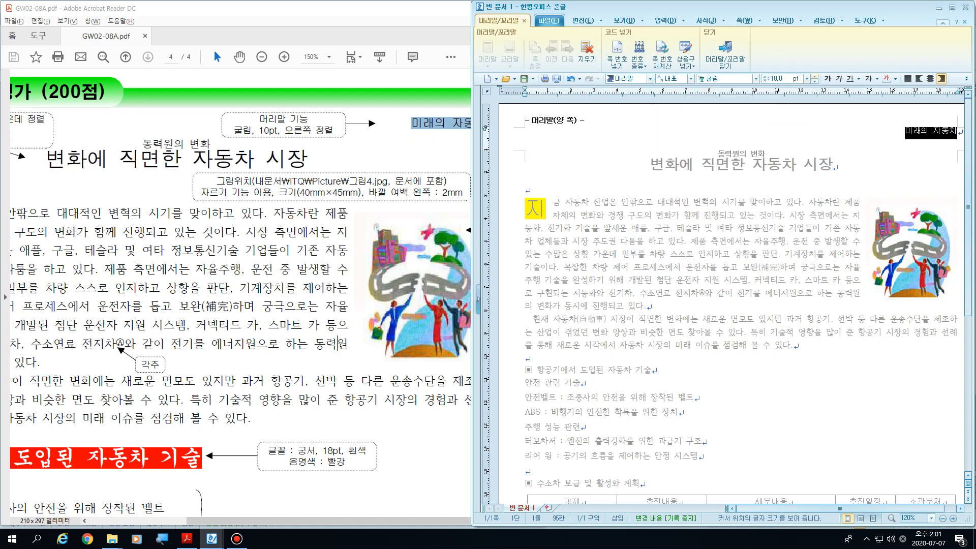
pyautogui.click(704, 292)
pyautogui.click(632, 279)
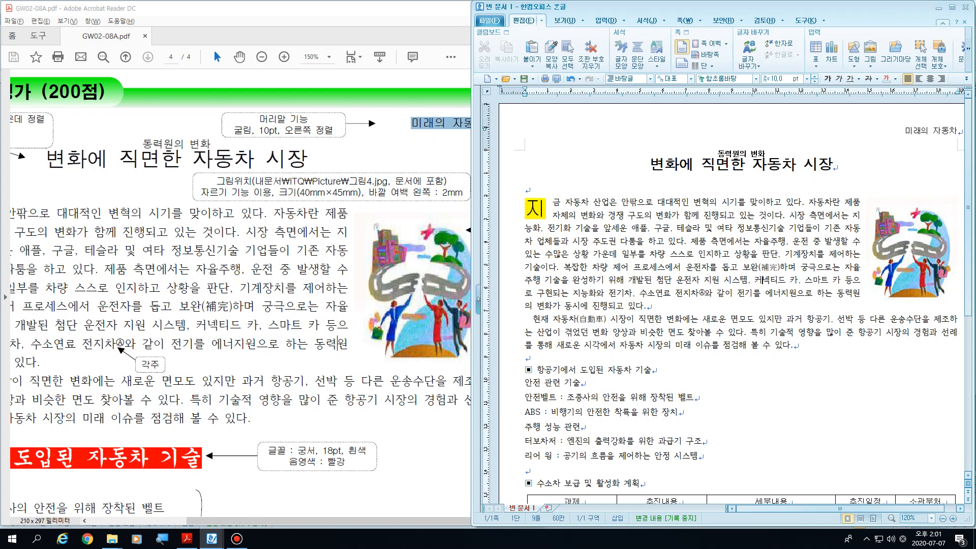
# Step: Select the whole subheading line ▣ 항공기에서 도입된 자동차 기술, including its leading symbol
pyautogui.scroll(-3, 735, 300)
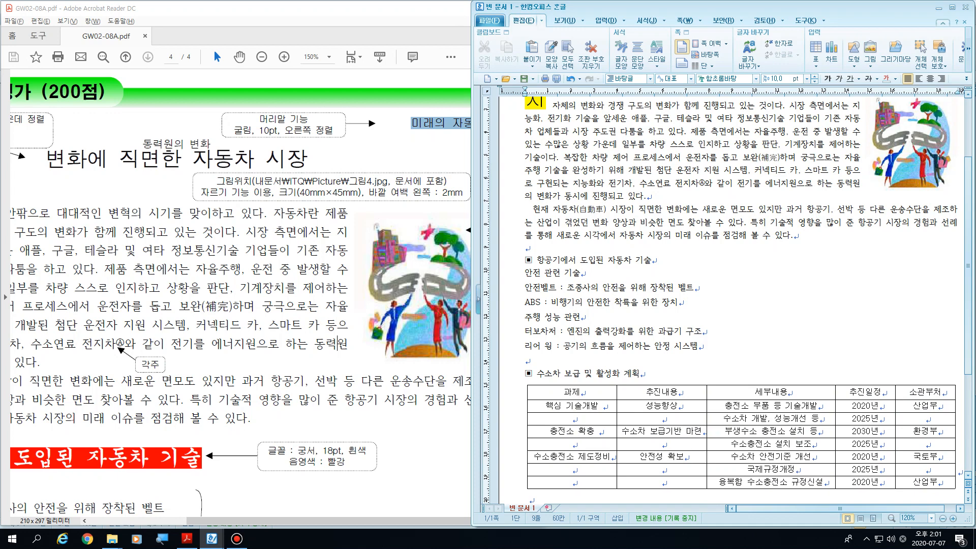
pyautogui.moveTo(651, 260); pyautogui.dragTo(525, 260)
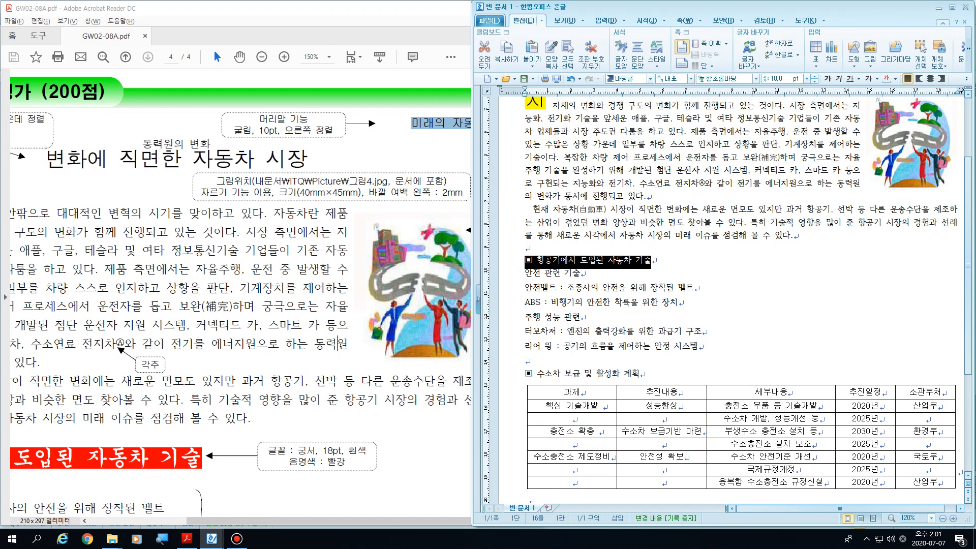
# Step: Switch to the PDF in Acrobat Reader and examine the first subheading's formatting instructions, highlighting its text and then its ▣ symbol
pyautogui.click(255, 111)
pyautogui.scroll(-5, 255, 111)
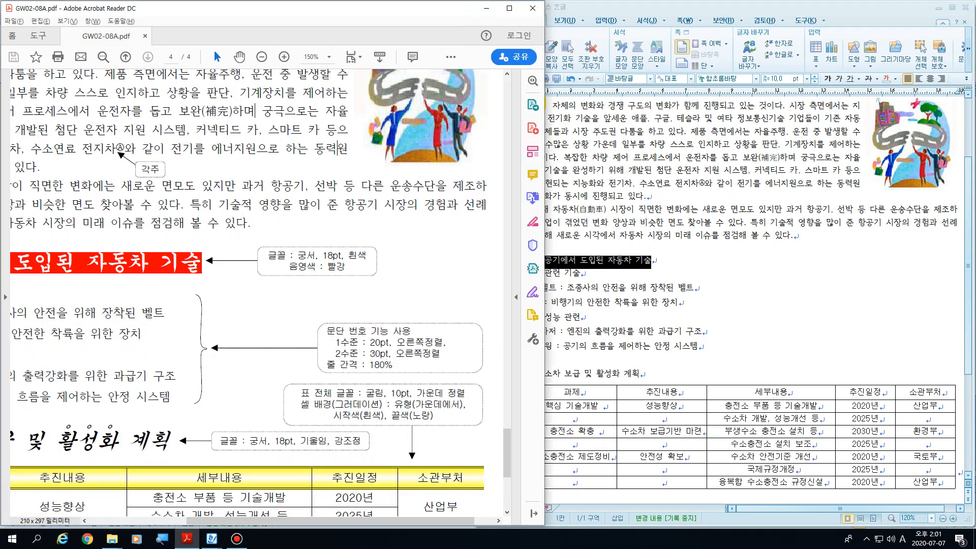
pyautogui.hscroll(-6, 340, 149)
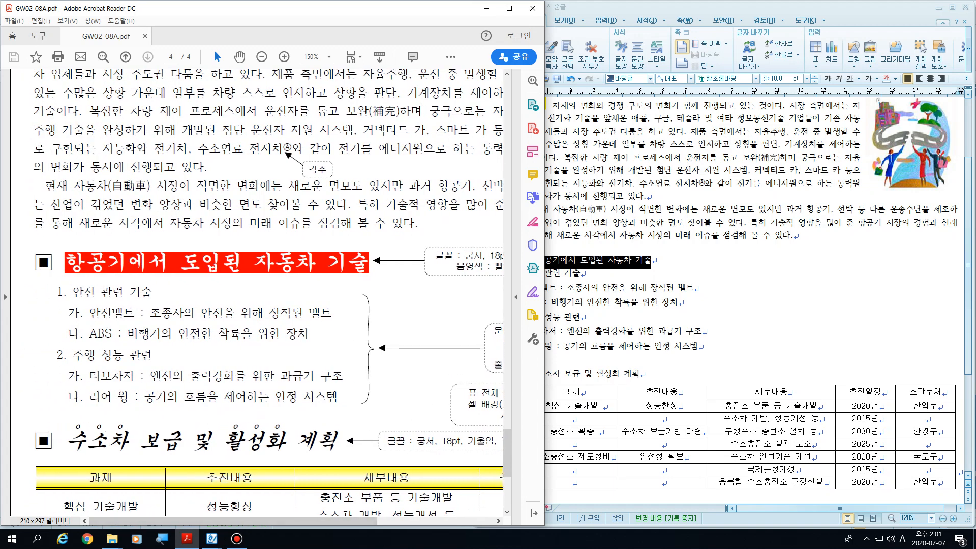
pyautogui.moveTo(65, 262); pyautogui.dragTo(369, 263)
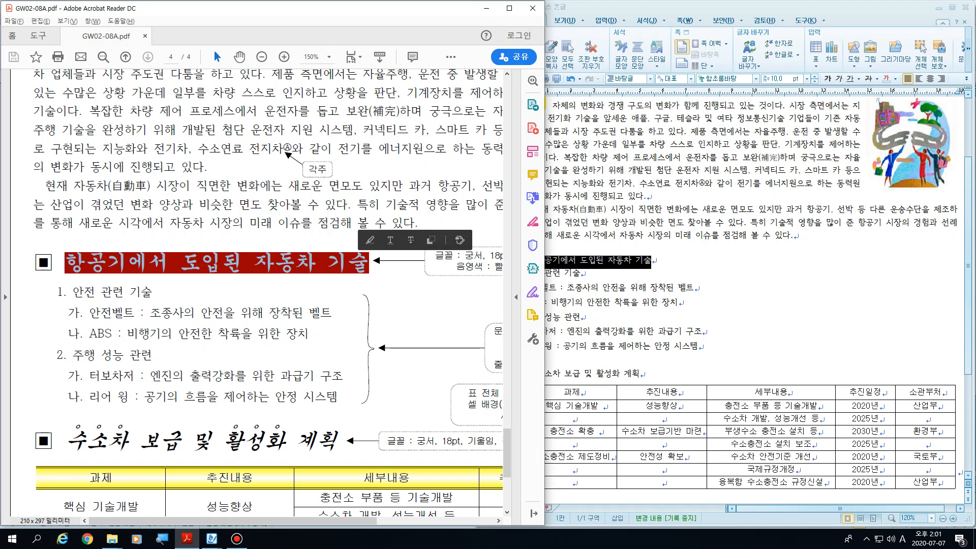
pyautogui.click(262, 57)
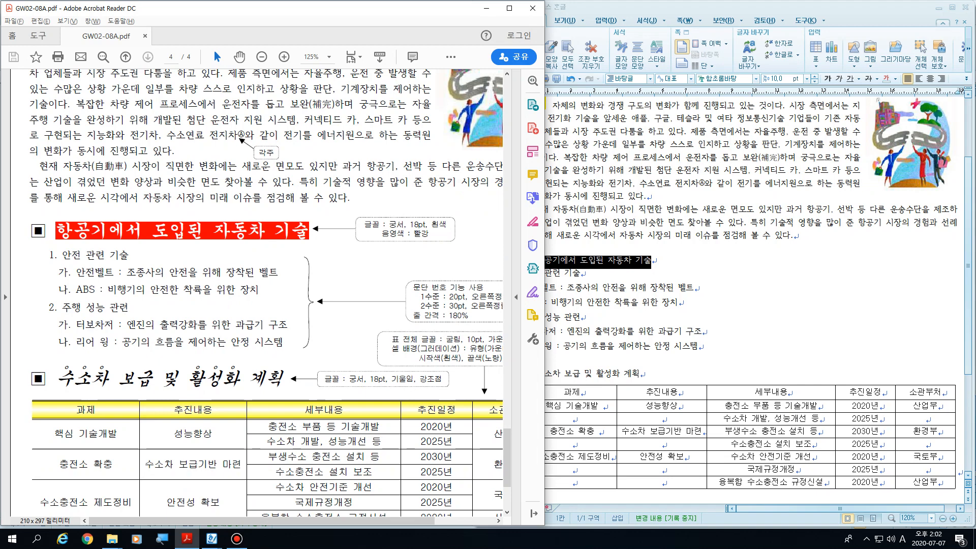
pyautogui.moveTo(30, 230); pyautogui.dragTo(47, 230)
# Step: Return to the 한글 document and delete the ▣ symbol in front of the subheading 항공기에서 도입된 자동차 기술
pyautogui.click(574, 261)
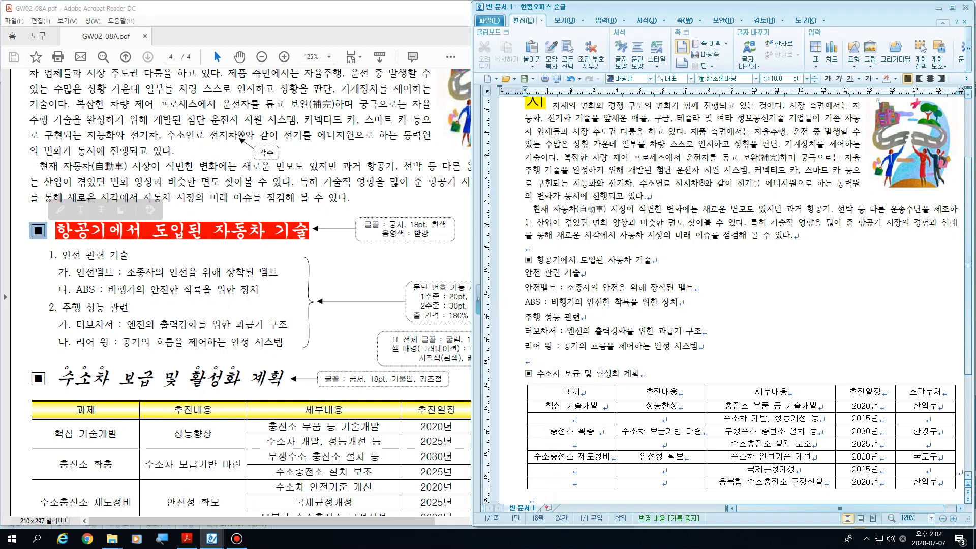
pyautogui.moveTo(525, 261); pyautogui.dragTo(533, 260)
pyautogui.press('Delete')
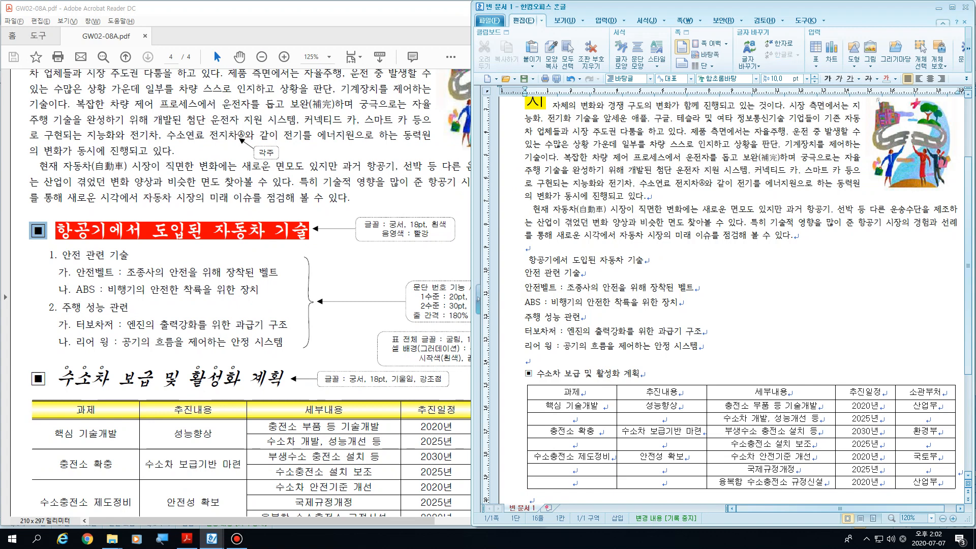
# Step: Add a line above the first subheading with the note 문자표 메뉴(단축키 : Ctrl+F10)
pyautogui.click(526, 248)
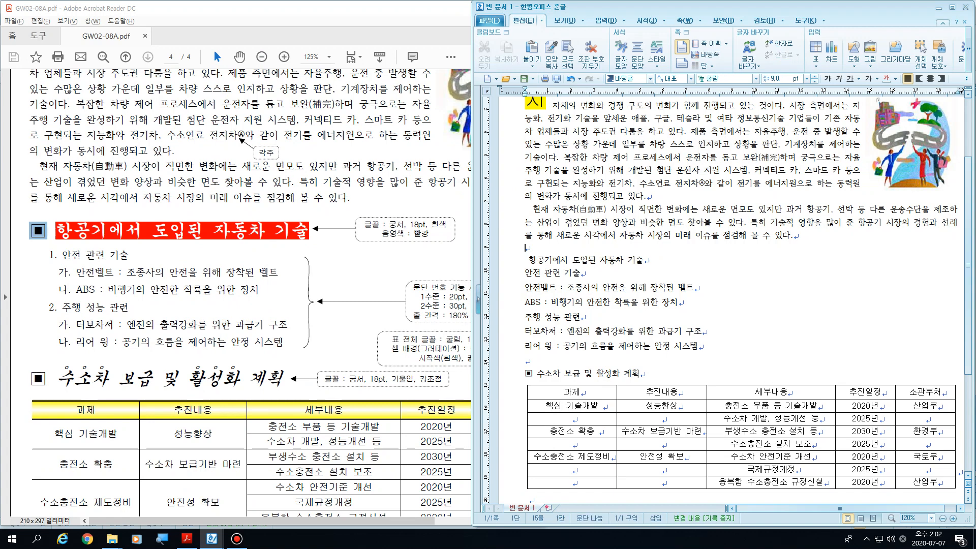
pyautogui.press('Return')
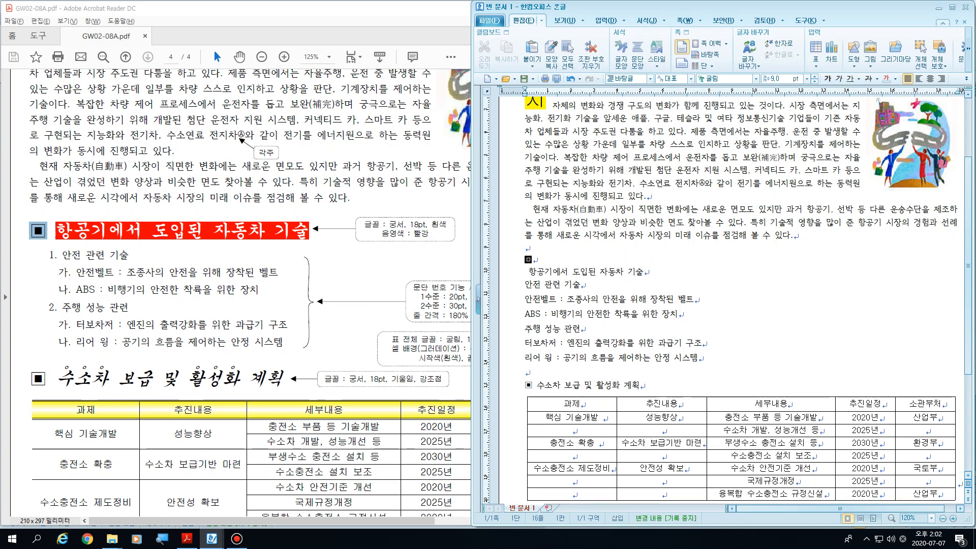
pyautogui.write('문자')
pyautogui.write('ㅛ')
pyautogui.write(' 메뉴(')
pyautogui.write('단축키 :')
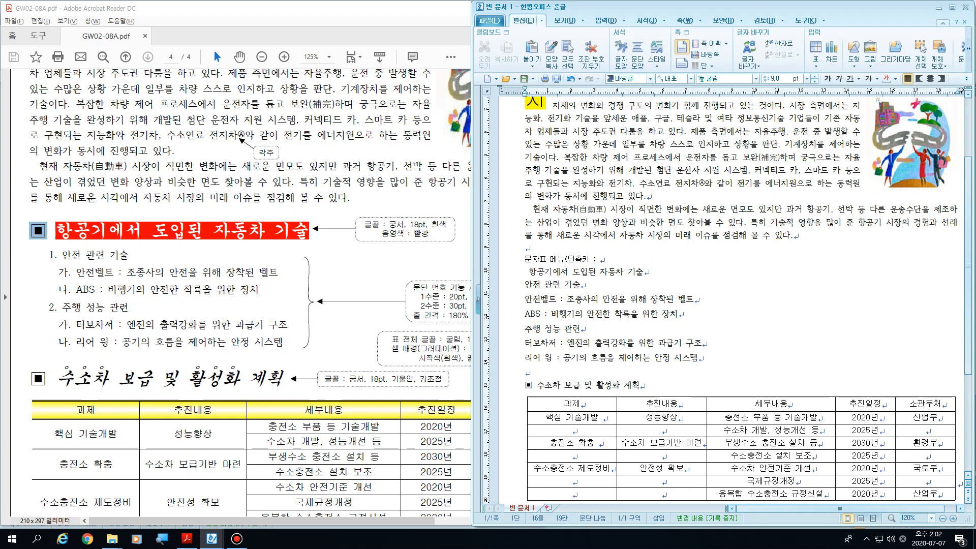
pyautogui.write(' F10')
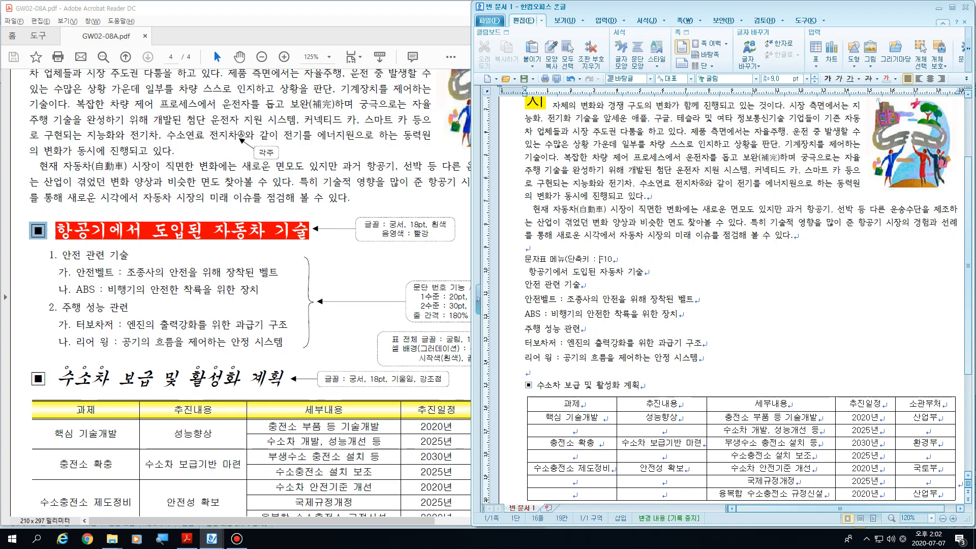
pyautogui.write('Ctrl+')
pyautogui.press('End')
pyautogui.write(')')
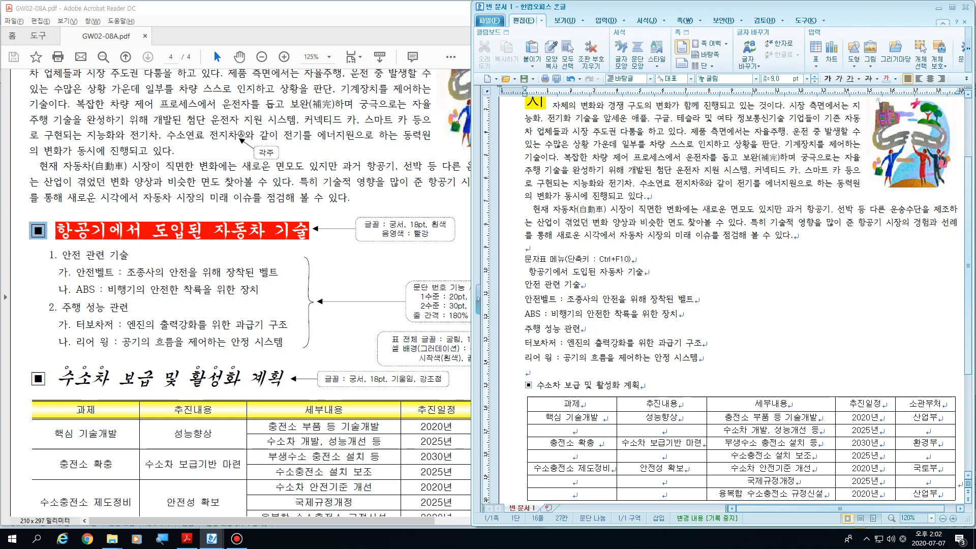
# Step: Delete the note text about the 문자표 shortcut from the line above the first subheading
pyautogui.hotkey('shift', 'Home')
pyautogui.press('Delete')
pyautogui.press('Down')
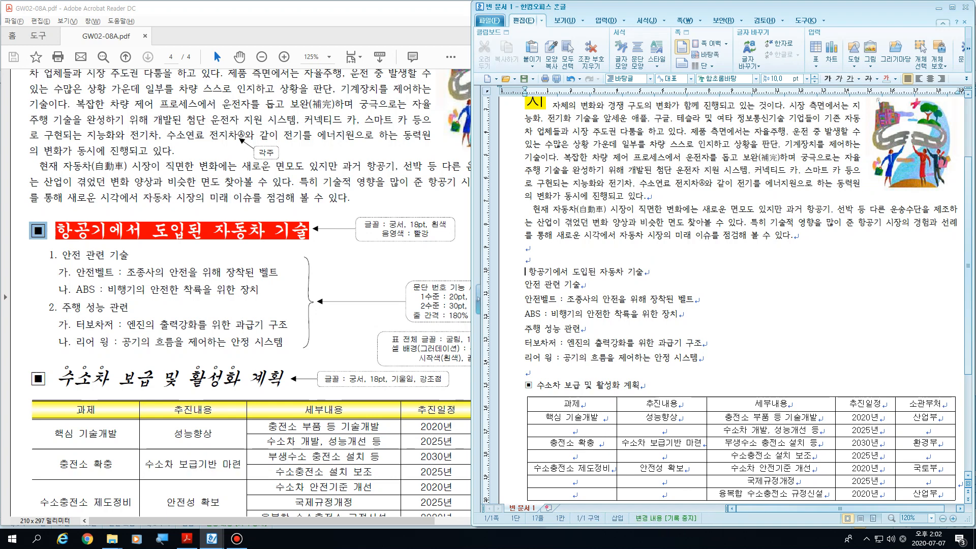
# Step: Open the character map (문자표 입력) at the start of the subheading 항공기에서 도입된 자동차 기술 and browse its symbols
pyautogui.press('Up')
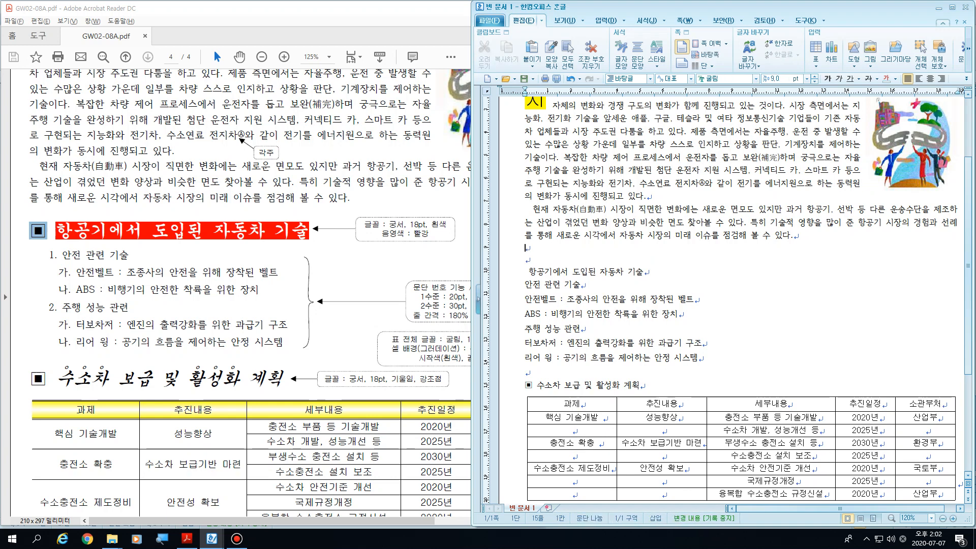
pyautogui.press('Down')
pyautogui.press('Down')
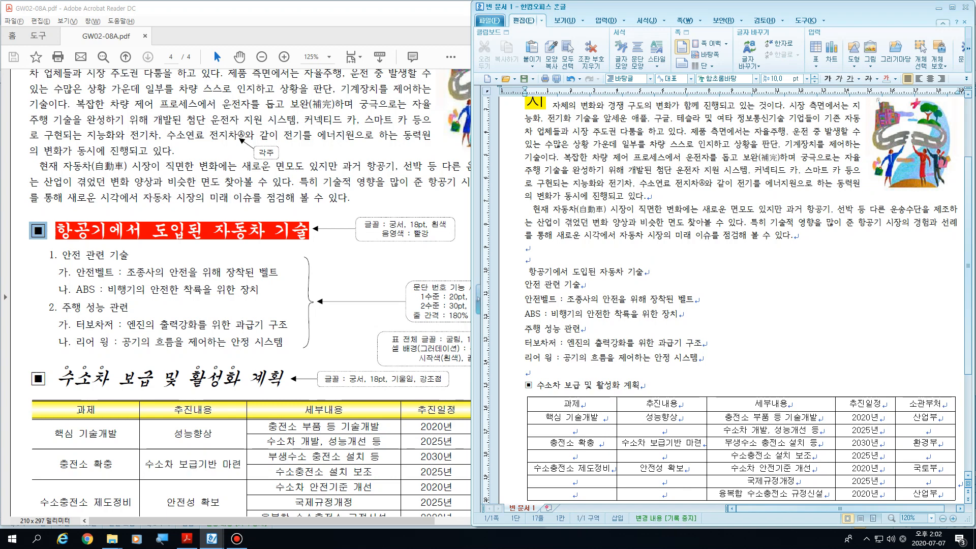
pyautogui.hotkey('ctrl', 'F10')
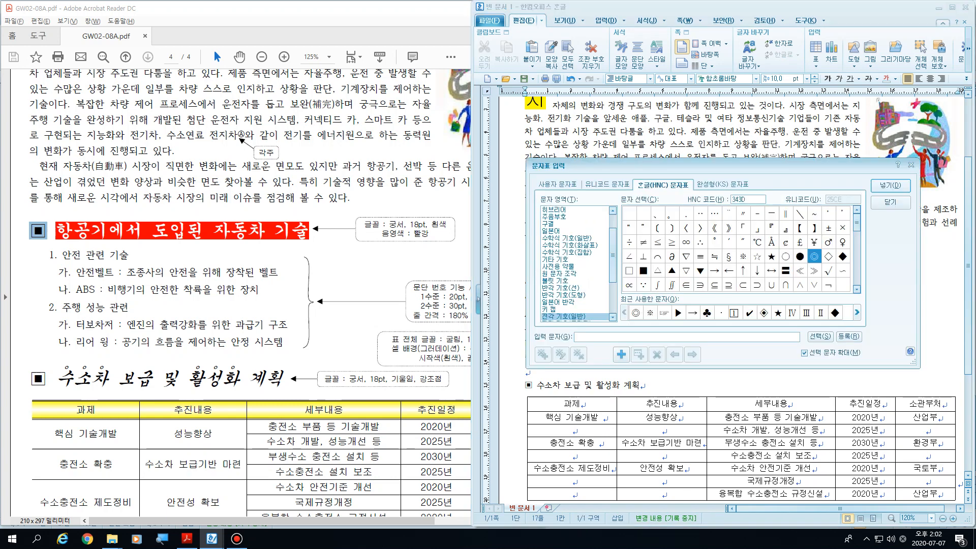
pyautogui.moveTo(695, 168); pyautogui.dragTo(527, 181)
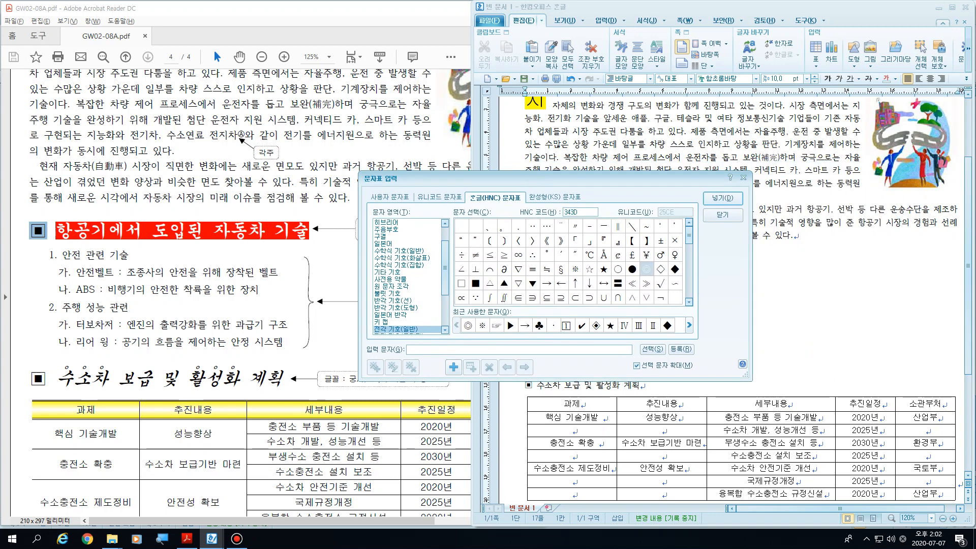
pyautogui.scroll(-4, 572, 262)
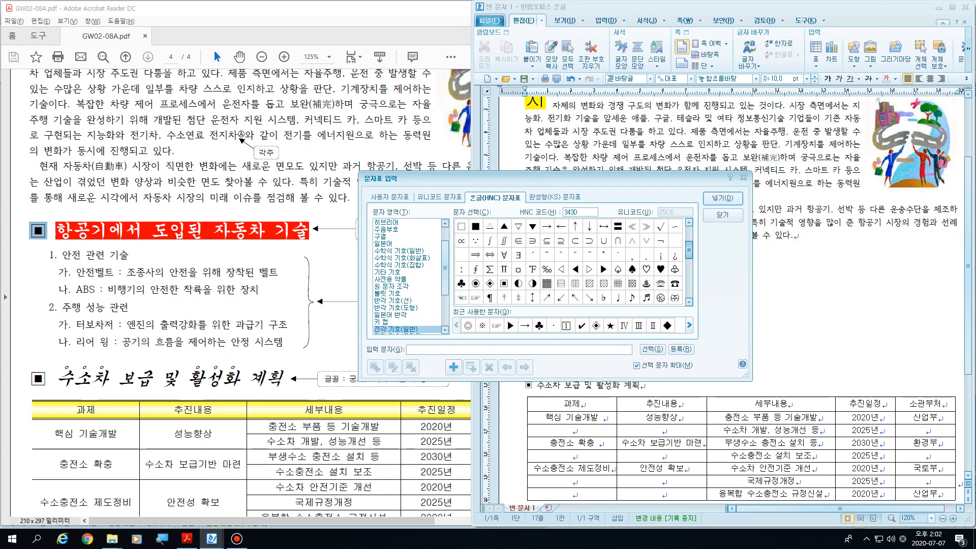
pyautogui.scroll(4, 571, 262)
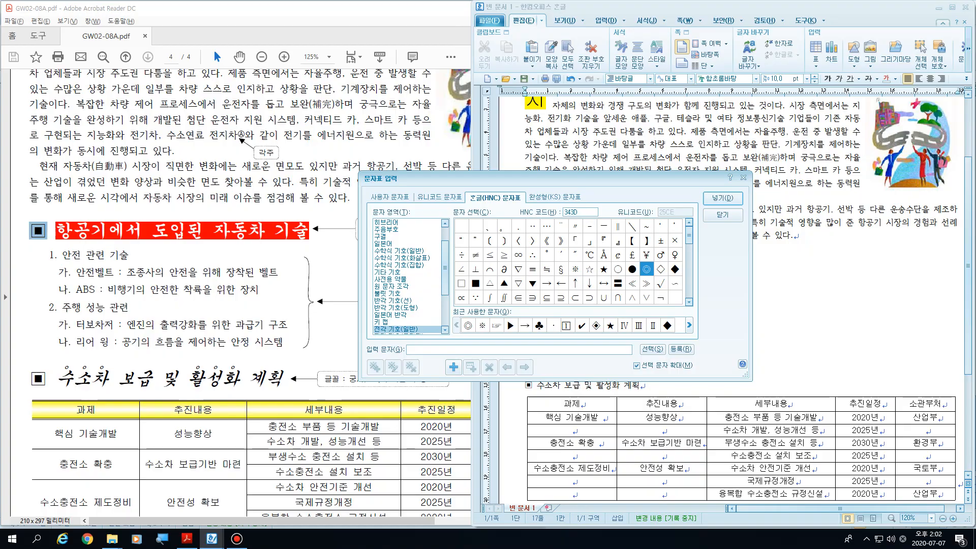
# Step: Insert the ▣ symbol from 전각 기호(일반) in the 한글(HNC) character set before the first subheading
pyautogui.press('super+plus')
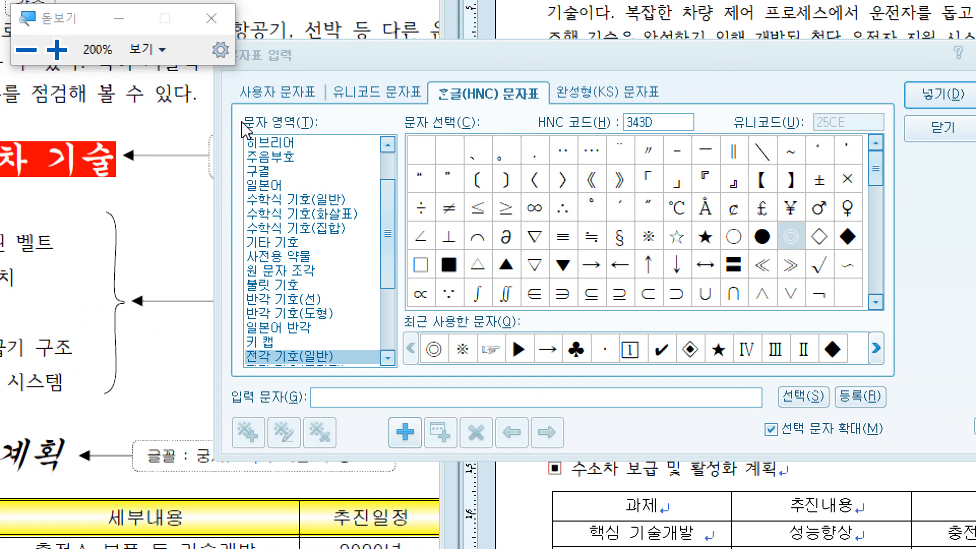
pyautogui.moveTo(391, 200); pyautogui.dragTo(389, 233)
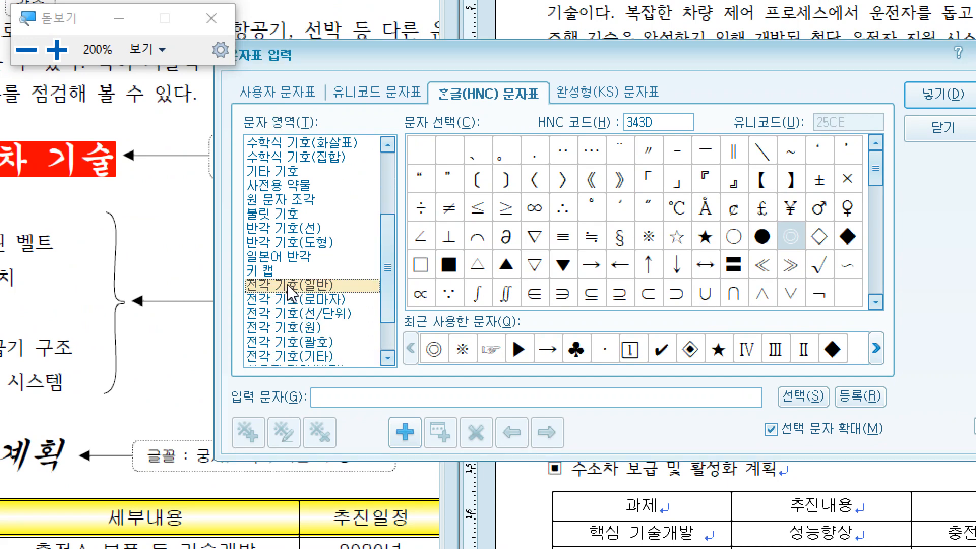
pyautogui.click(352, 285)
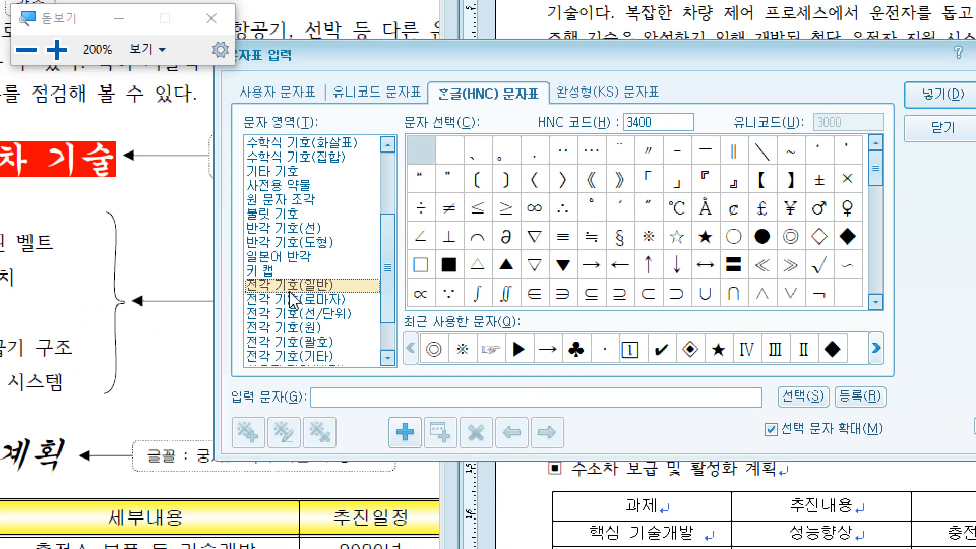
pyautogui.scroll(-1, 684, 269)
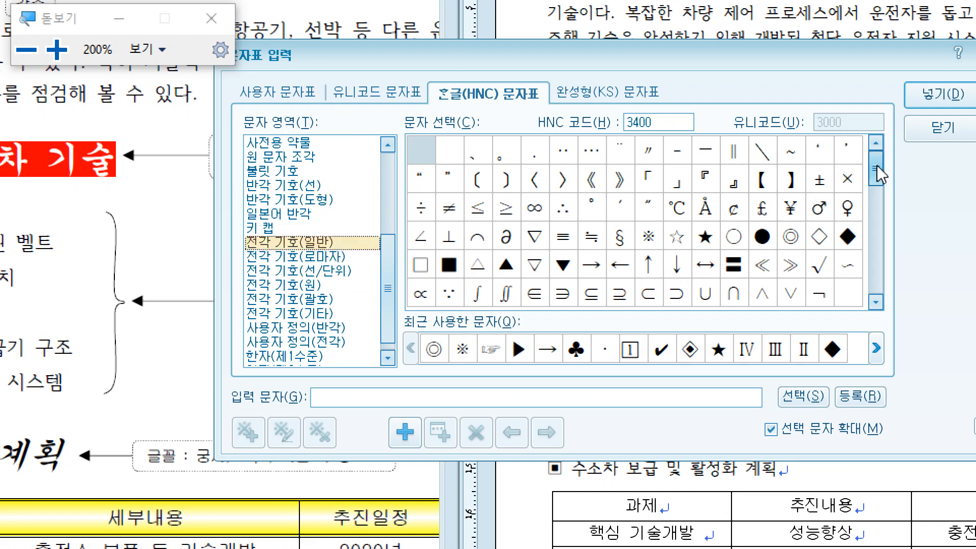
pyautogui.moveTo(877, 166); pyautogui.dragTo(874, 200)
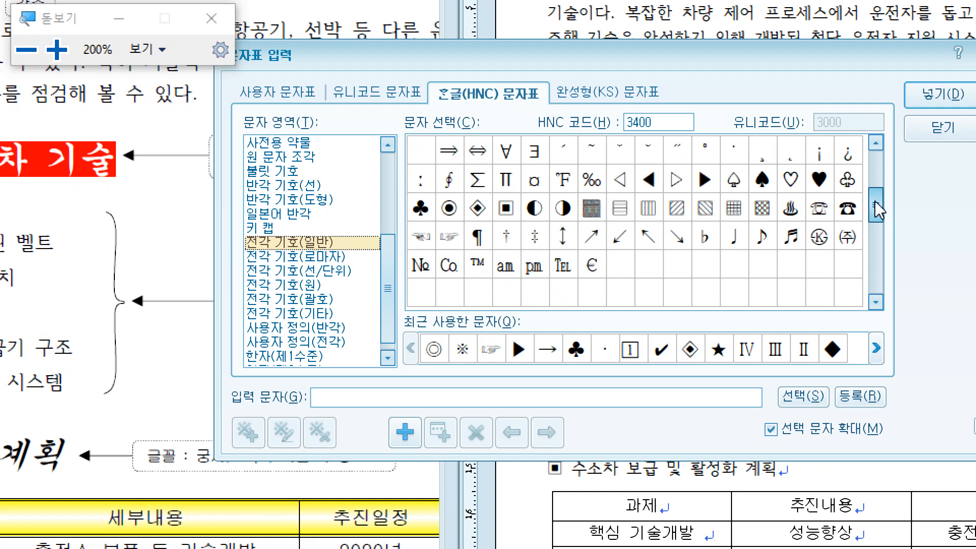
pyautogui.click(512, 211)
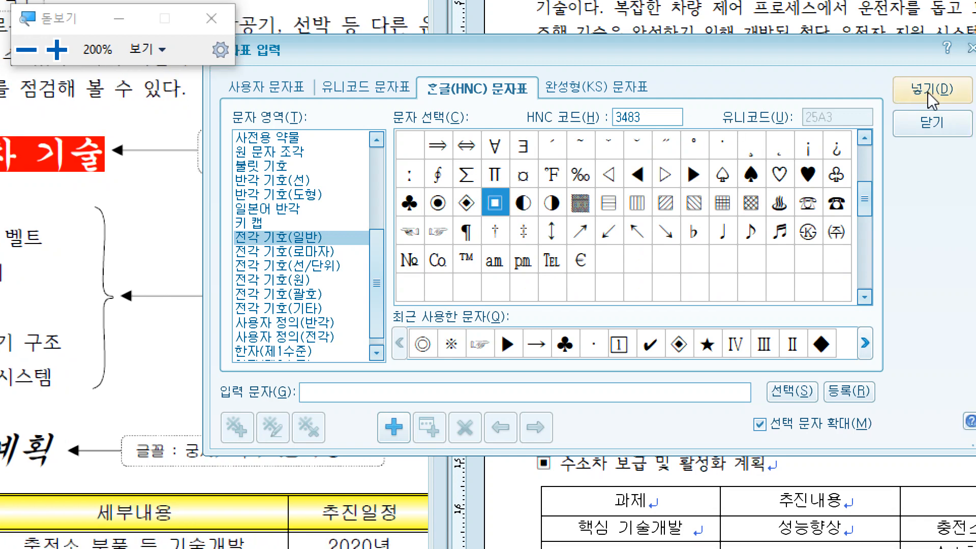
pyautogui.click(927, 92)
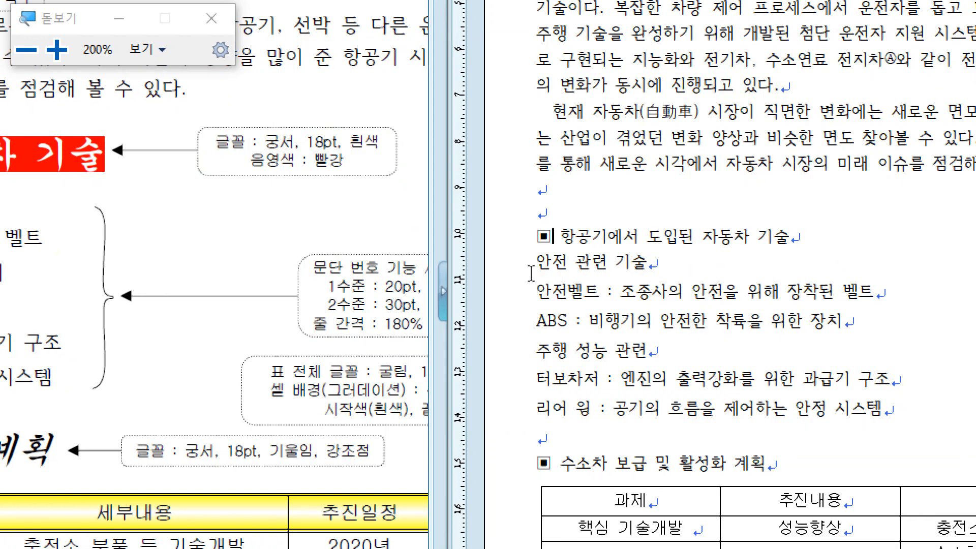
# Step: Set the whole subheading line ▣ 항공기에서 도입된 자동차 기술, including its symbol, to 18 pt
pyautogui.moveTo(531, 239); pyautogui.dragTo(774, 256)
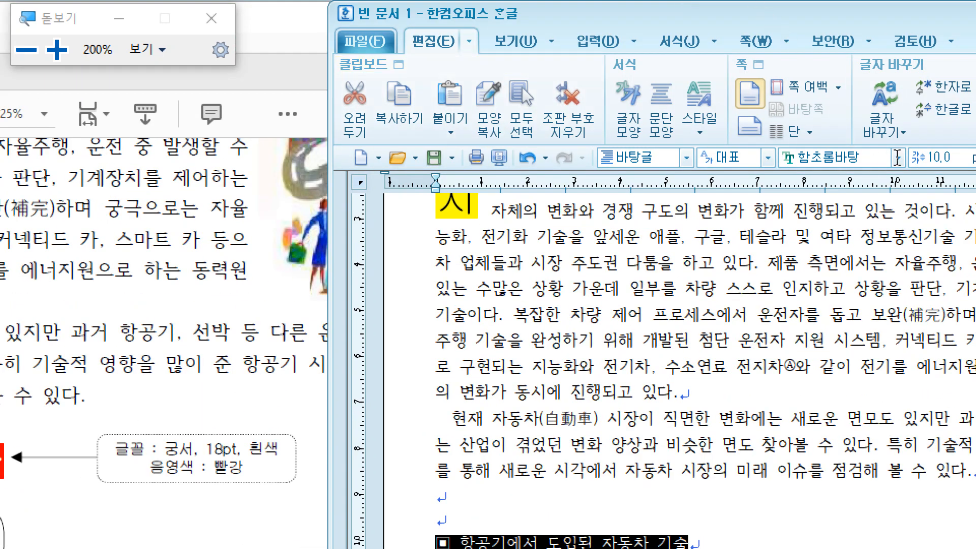
pyautogui.click(898, 157)
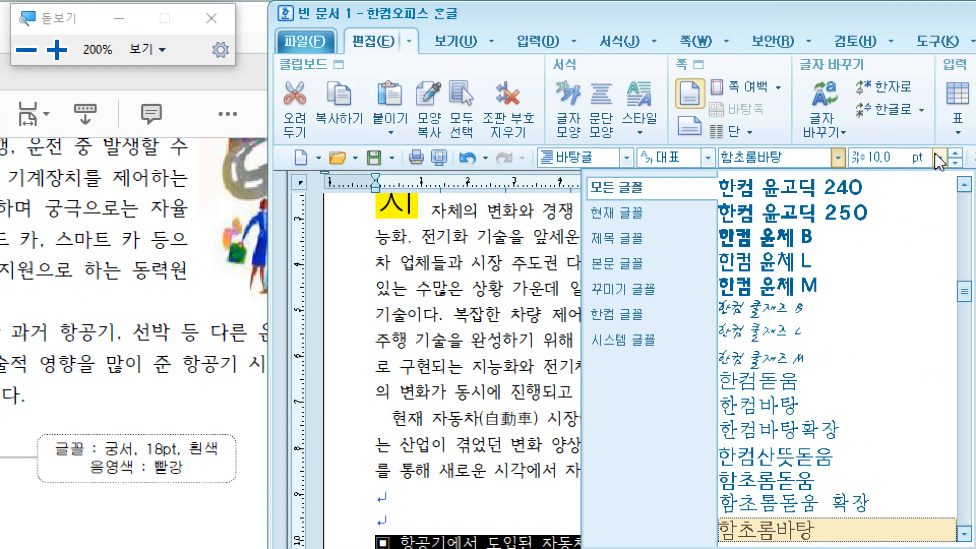
pyautogui.click(938, 157)
pyautogui.click(886, 162)
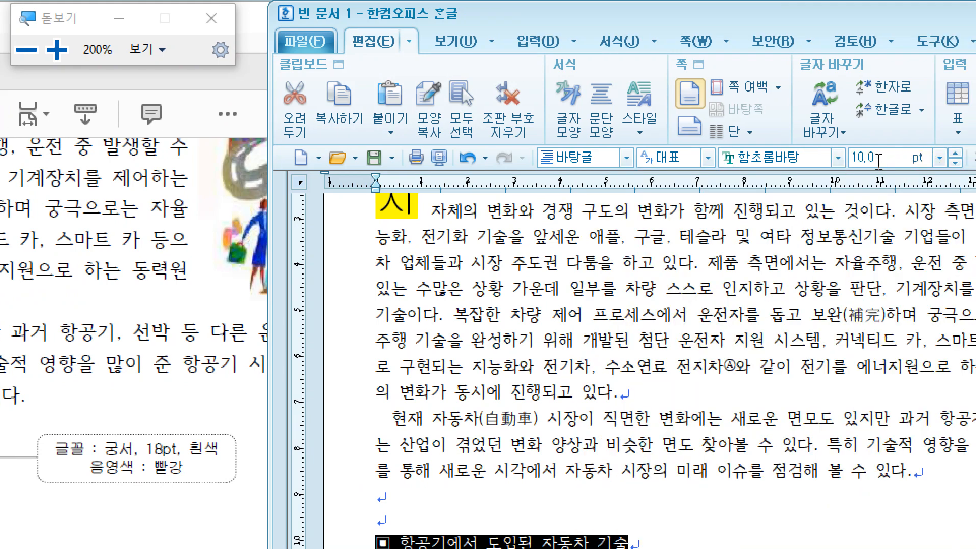
pyautogui.moveTo(879, 162); pyautogui.dragTo(822, 160)
pyautogui.write('18')
pyautogui.press('Return')
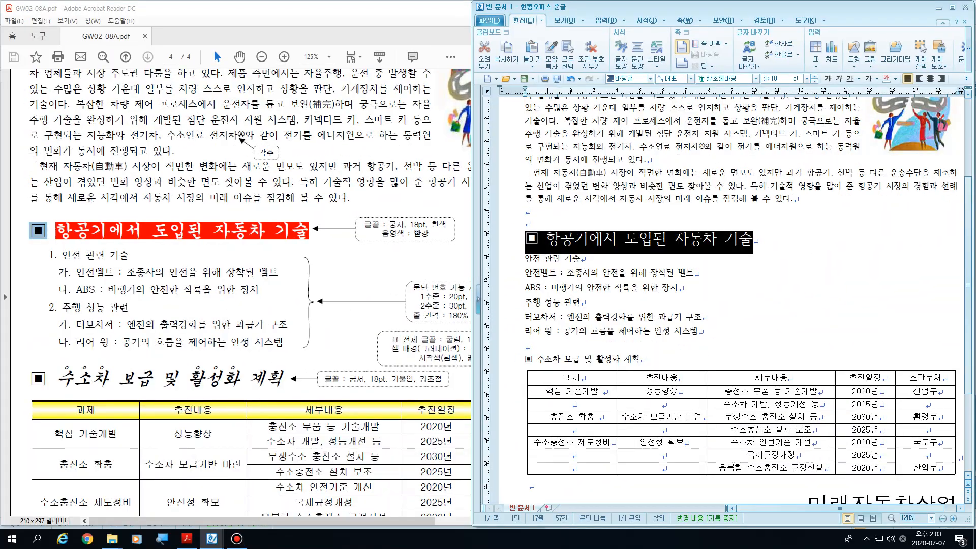
# Step: Set the whole second subheading line ▣ 수소차 보급 및 활성화 계획, including its symbol, to 18 pt
pyautogui.click(477, 468)
pyautogui.hotkey('shift', 'Right')
pyautogui.hotkey('shift', 'Right')
pyautogui.hotkey('shift', 'Right')
pyautogui.hotkey('shift', 'Right')
pyautogui.hotkey('shift', 'Right')
pyautogui.hotkey('shift', 'Right')
pyautogui.hotkey('shift', 'Right')
pyautogui.hotkey('shift', 'Right')
pyautogui.hotkey('shift', 'Right')
pyautogui.hotkey('shift', 'Right')
pyautogui.hotkey('shift', 'Right')
pyautogui.hotkey('shift', 'Right')
pyautogui.hotkey('shift', 'Right')
pyautogui.hotkey('shift', 'Right')
pyautogui.hotkey('shift', 'Right')
pyautogui.hotkey('shift', 'Right')
pyautogui.hotkey('shift', 'Right')
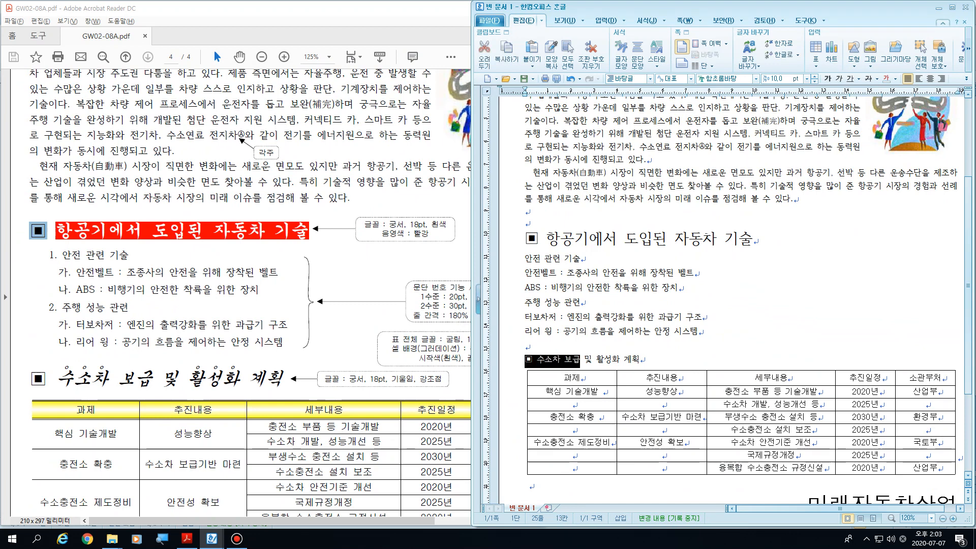
pyautogui.click(785, 79)
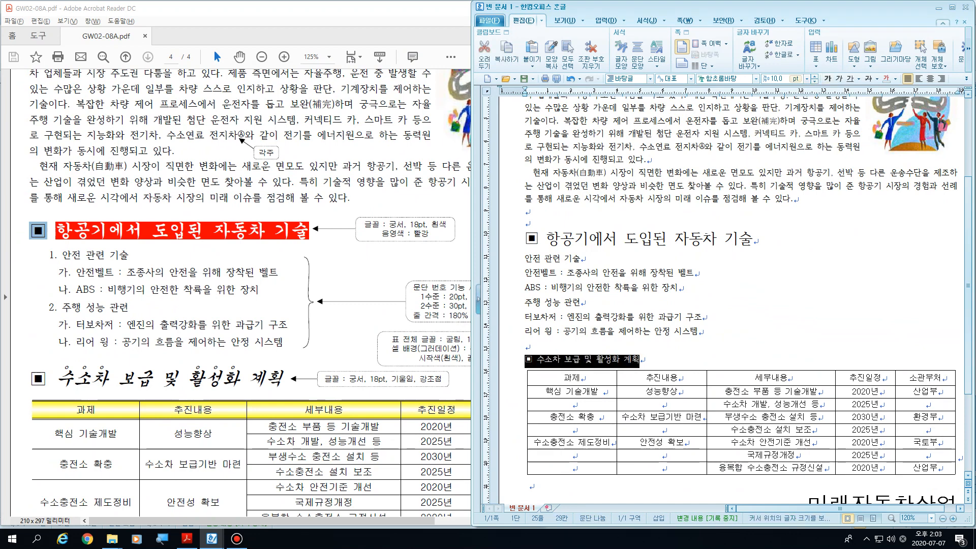
pyautogui.write('18')
pyautogui.press('Return')
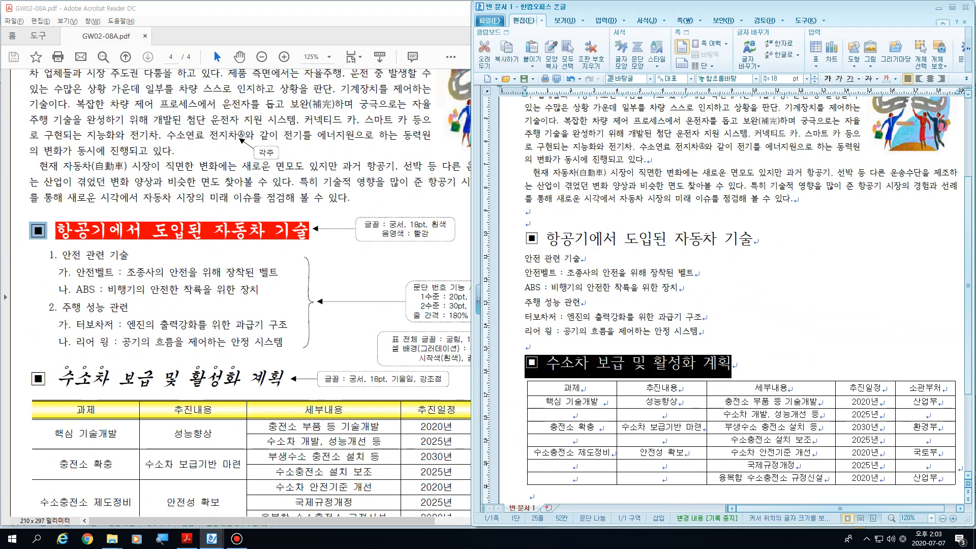
# Step: Select only the text 항공기에서 도입된 자동차 기술 without its ▣ symbol, and release the selection on the blank line above
pyautogui.press('Escape')
pyautogui.hotkey('shift', 'Right')
pyautogui.hotkey('shift', 'Right')
pyautogui.hotkey('shift', 'Right')
pyautogui.hotkey('shift', 'Right')
pyautogui.hotkey('shift', 'Right')
pyautogui.hotkey('shift', 'Right')
pyautogui.hotkey('shift', 'Right')
pyautogui.hotkey('shift', 'Right')
pyautogui.hotkey('shift', 'Right')
pyautogui.hotkey('shift', 'Right')
pyautogui.hotkey('shift', 'Right')
pyautogui.hotkey('shift', 'Right')
pyautogui.hotkey('shift', 'Right')
pyautogui.hotkey('shift', 'Right')
pyautogui.hotkey('shift', 'Right')
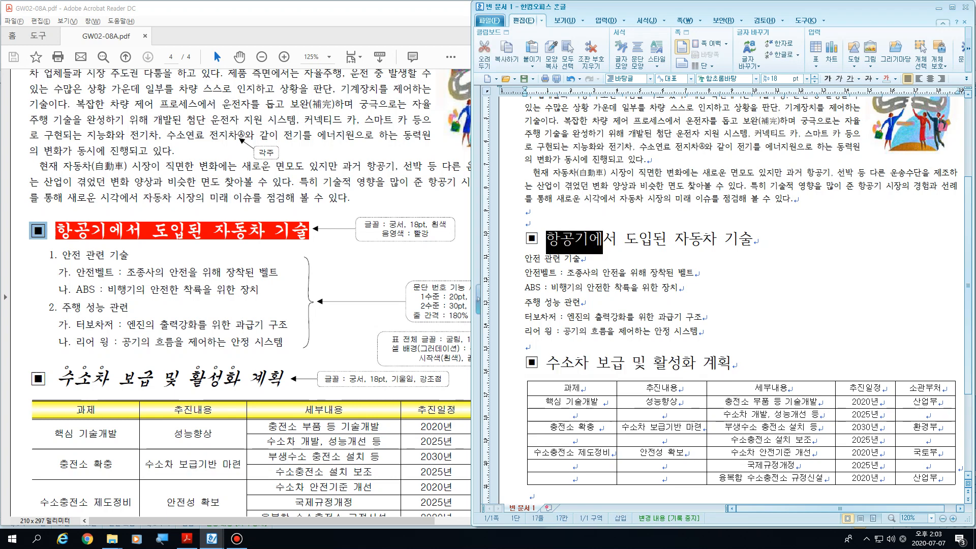
pyautogui.hotkey('shift', 'Right')
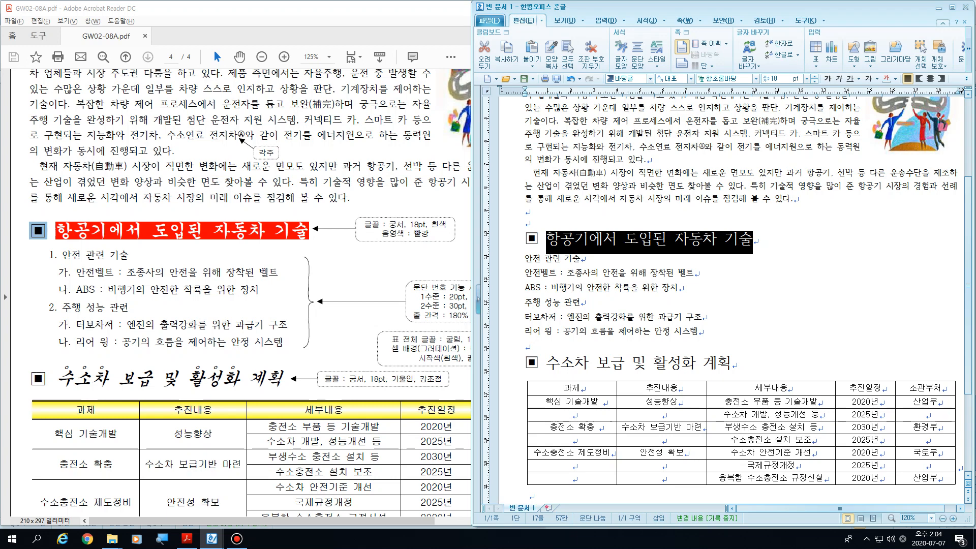
pyautogui.click(526, 211)
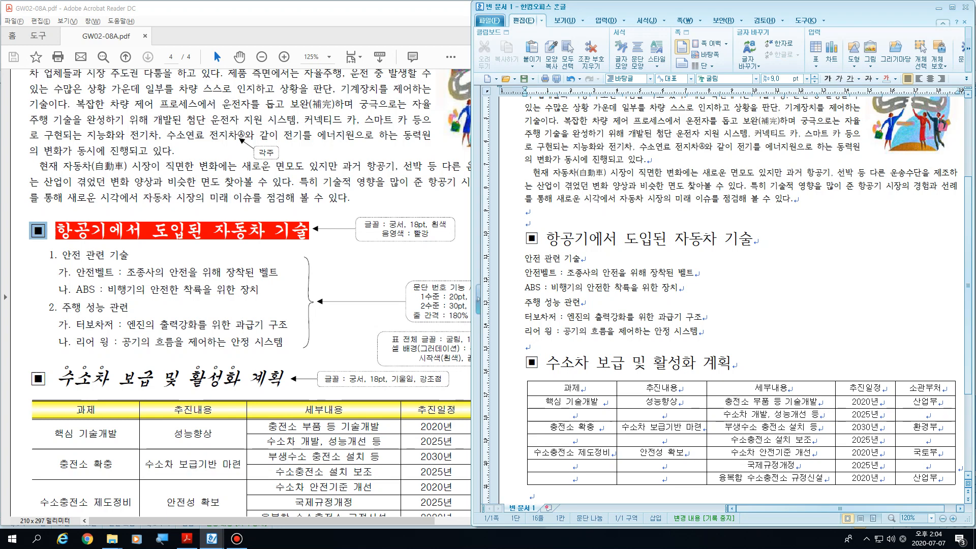
# Step: Reset the blank lines above the first subheading to the default 바탕글 style, using temporary characters and removing them again
pyautogui.write('rmfwk')
pyautogui.click(527, 347)
pyautogui.moveTo(546, 222); pyautogui.dragTo(525, 223)
pyautogui.write('!!')
pyautogui.hotkey('shift', 'Left')
pyautogui.hotkey('ctrl', '1')
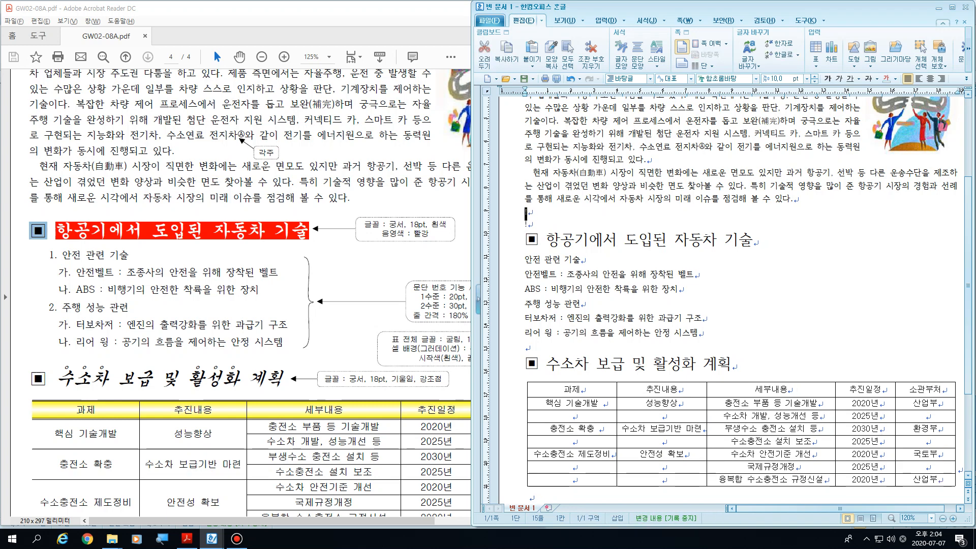
pyautogui.press('Down')
pyautogui.press('Right')
pyautogui.hotkey('shift', 'Left')
pyautogui.hotkey('ctrl', '1')
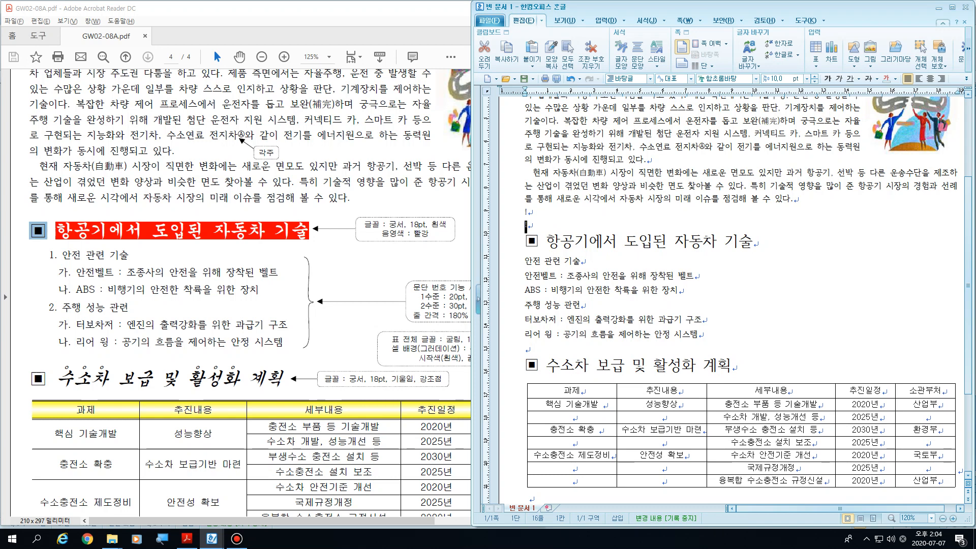
pyautogui.press('Left')
pyautogui.press('BackSpace')
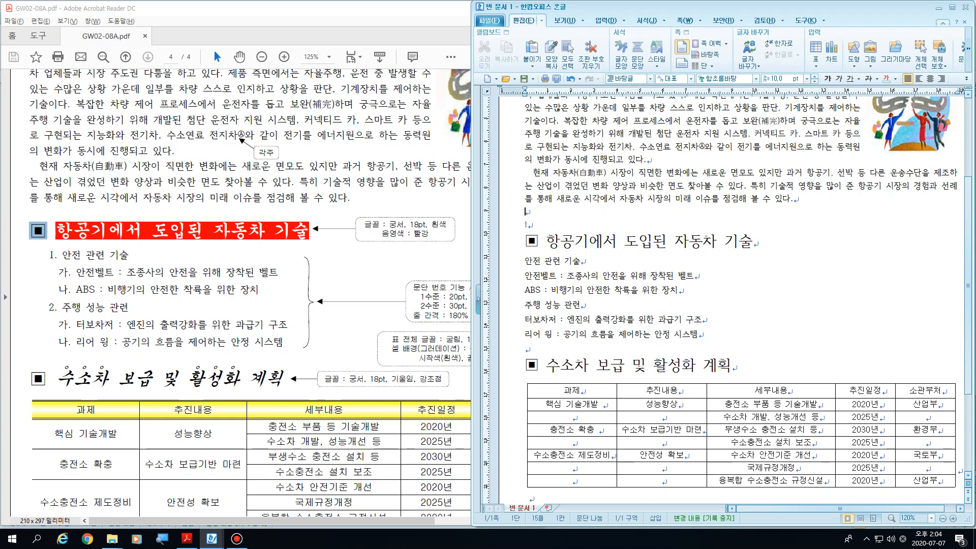
pyautogui.press('BackSpace')
# Step: Write the note 글자모양(단축키 : Alt+L) on the blank line directly above the first subheading
pyautogui.write('글자모')
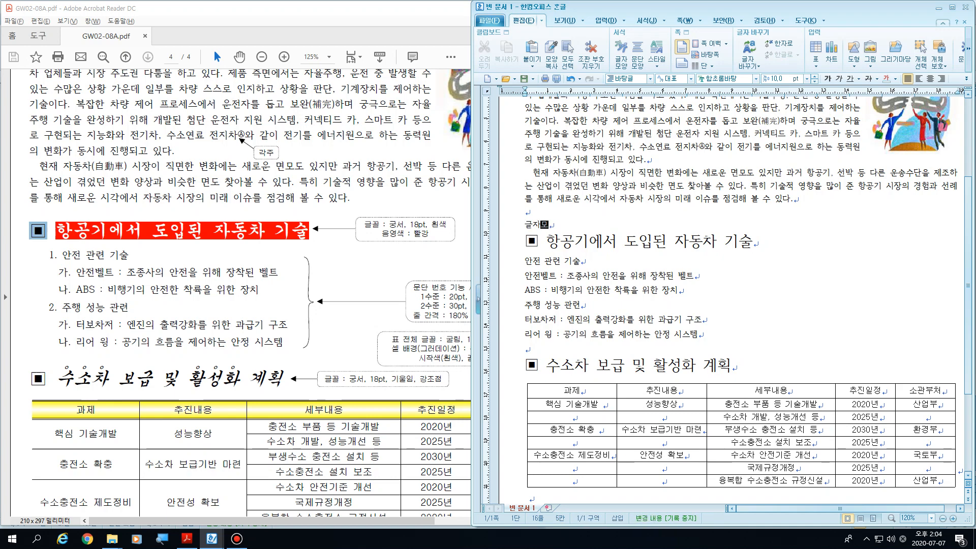
pyautogui.write('양(')
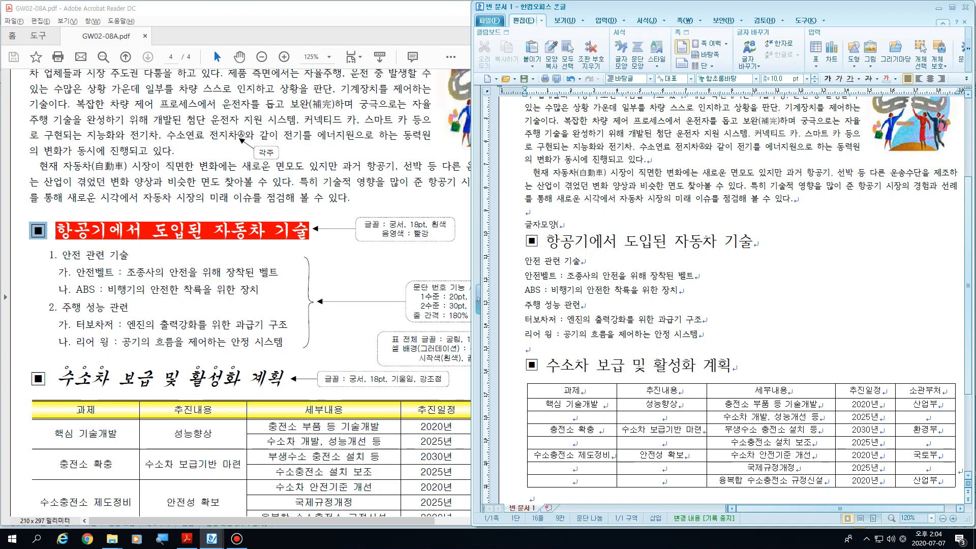
pyautogui.write('Alt')
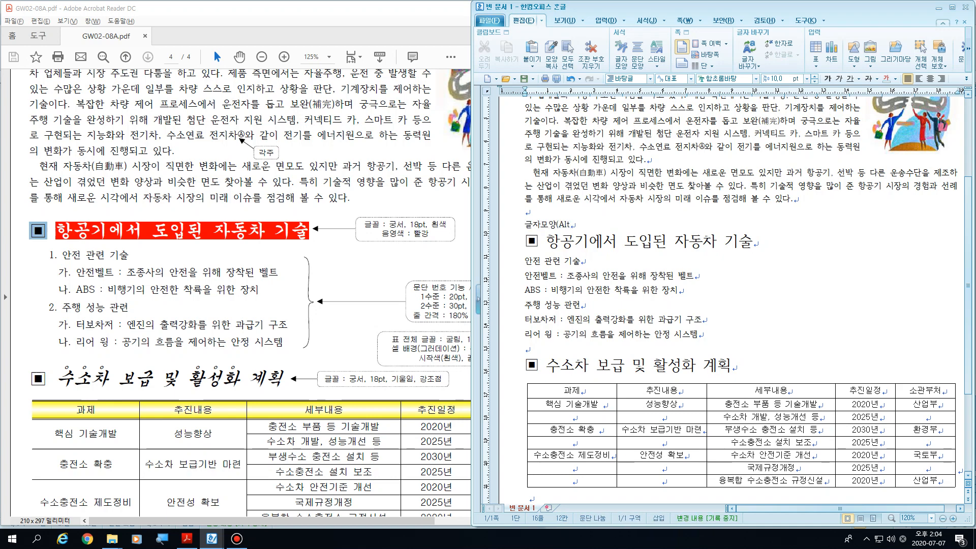
pyautogui.write('+L)')
pyautogui.click(559, 224)
pyautogui.write('단축키 ')
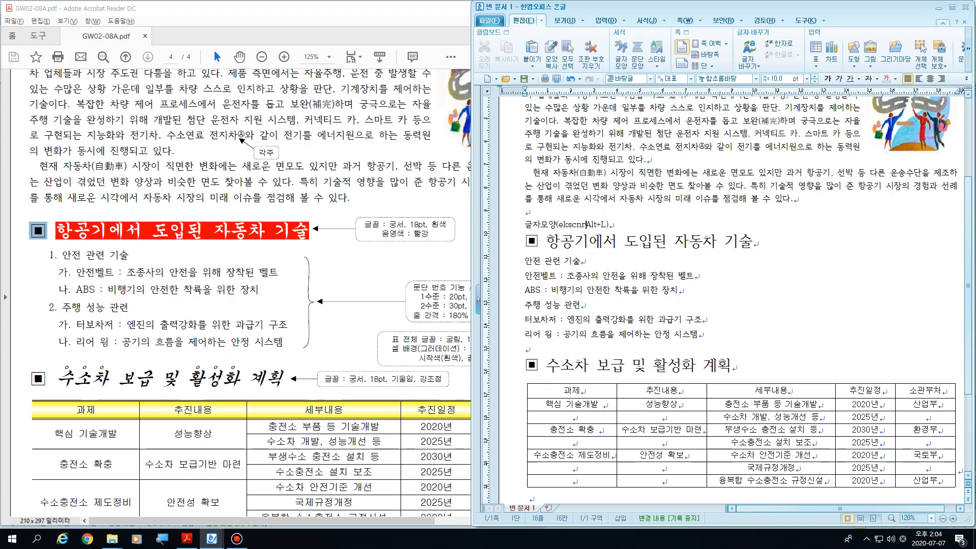
pyautogui.write(':')
pyautogui.press('Home')
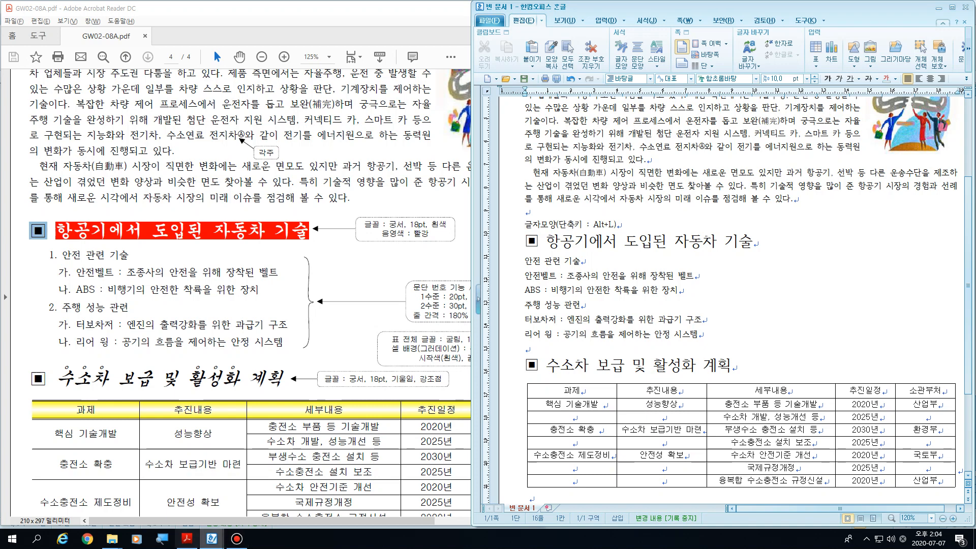
# Step: Magnify the screen to 200% and highlight the shortcut part of the note above the first subheading
pyautogui.click(162, 539)
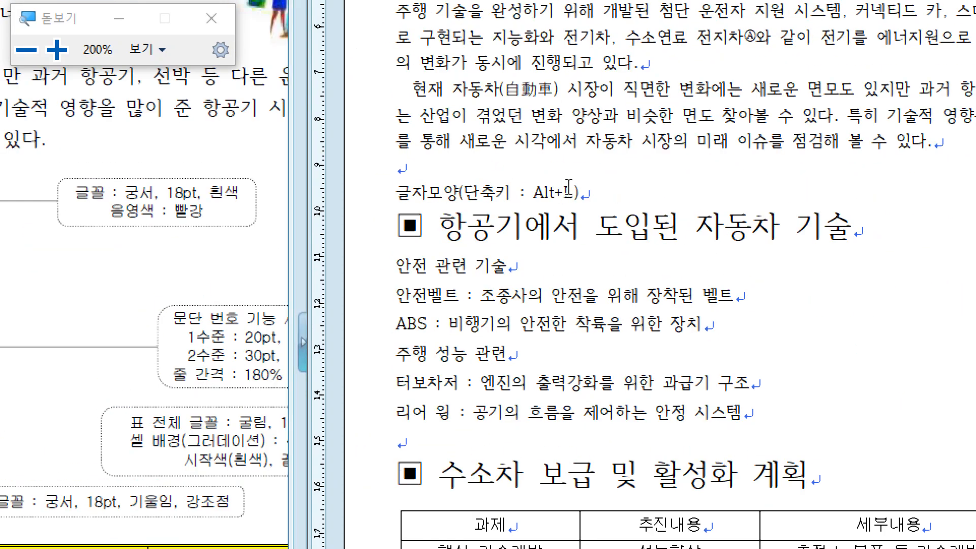
pyautogui.moveTo(562, 192); pyautogui.dragTo(573, 192)
pyautogui.click(562, 193)
pyautogui.moveTo(533, 193); pyautogui.dragTo(412, 193)
# Step: Delete the shortcut note together with its line above the first subheading
pyautogui.click(597, 196)
pyautogui.press('Delete')
pyautogui.press('BackSpace')
pyautogui.press('BackSpace')
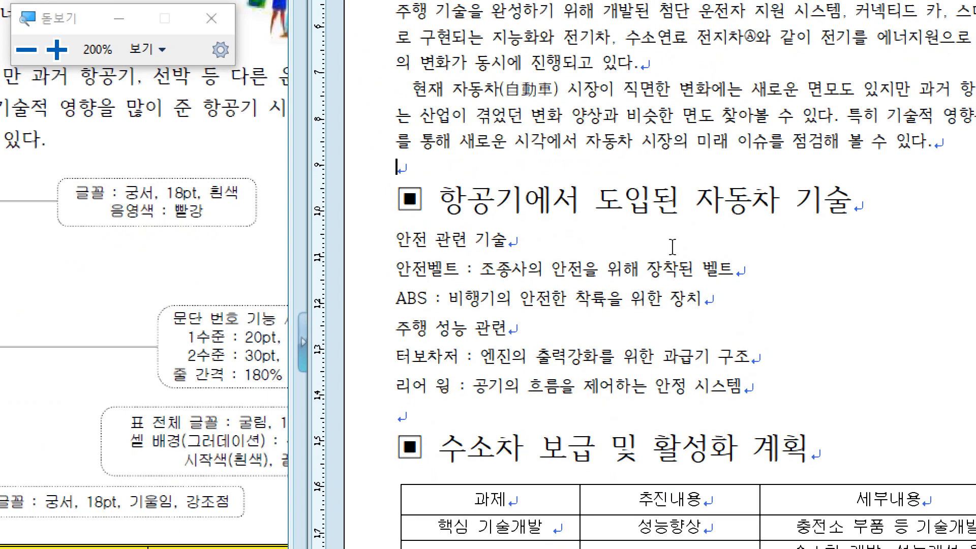
# Step: In the character shape settings, give the text 항공기에서 도입된 자동차 기술, without its ▣ symbol, the 궁서 font and white text colour
pyautogui.moveTo(440, 206); pyautogui.dragTo(846, 204)
pyautogui.rightClick(575, 200)
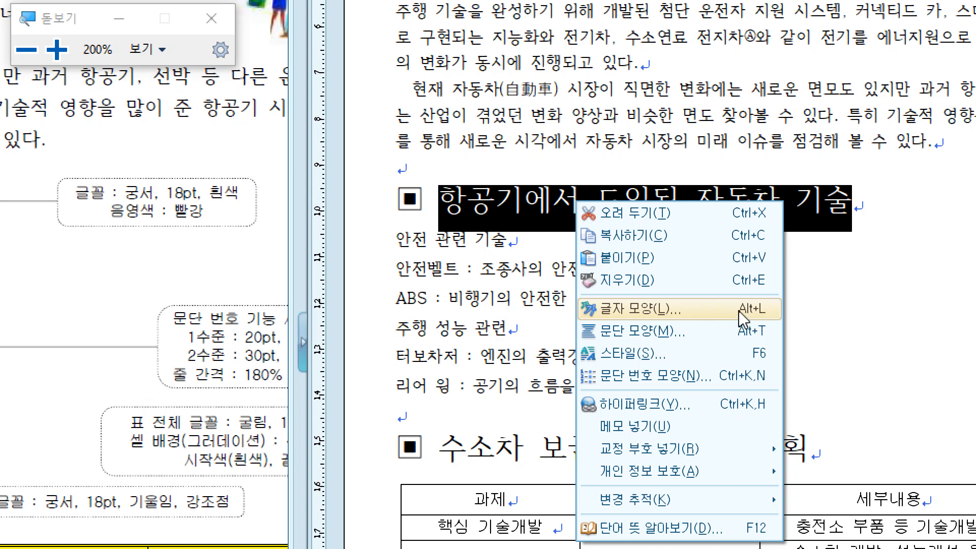
pyautogui.click(691, 309)
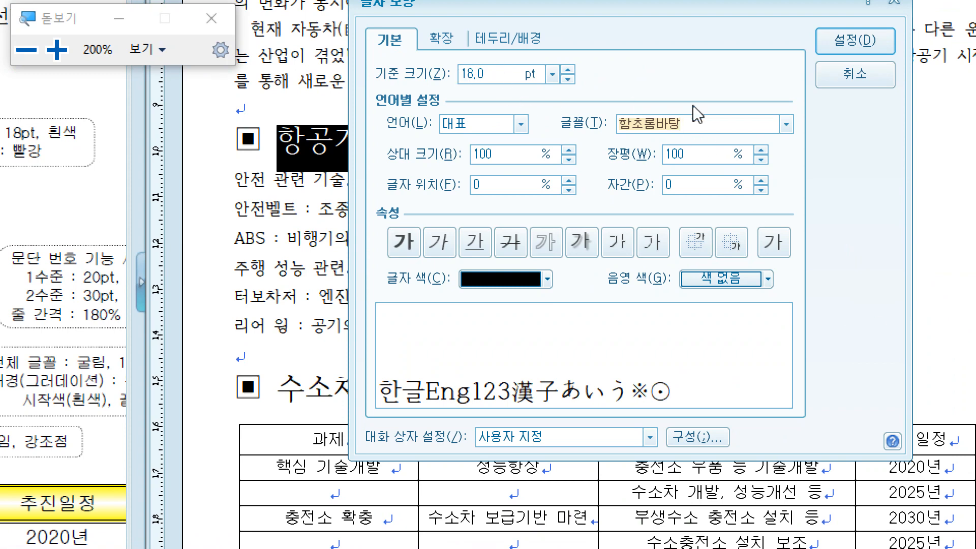
pyautogui.write('궁서')
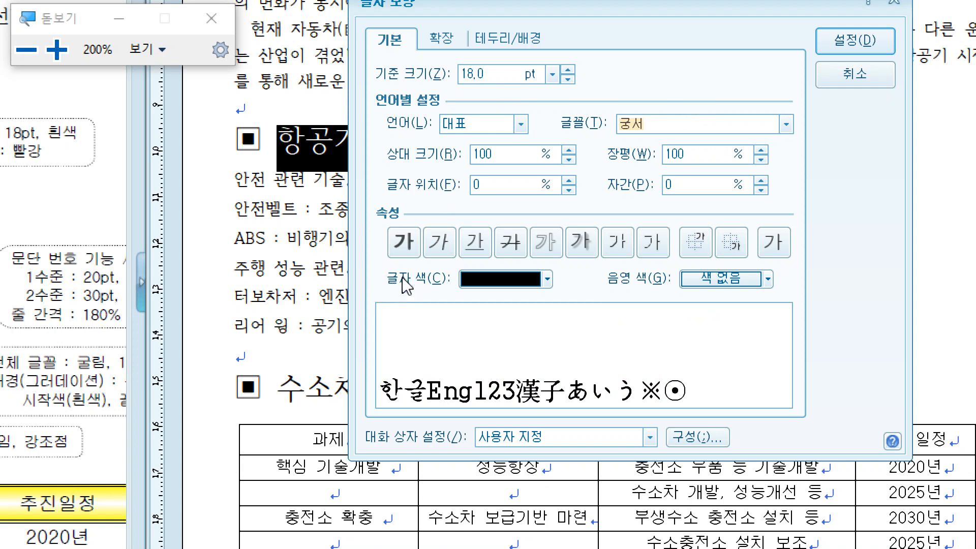
pyautogui.click(546, 279)
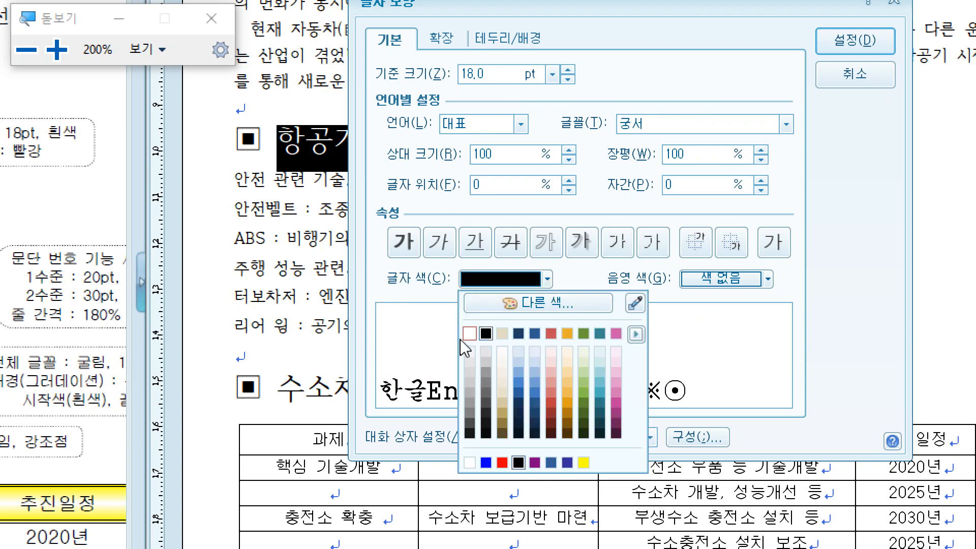
pyautogui.click(473, 344)
# Step: Set the shading colour of the first subheading's text to pure red from another colour theme and apply the character shape
pyautogui.click(765, 281)
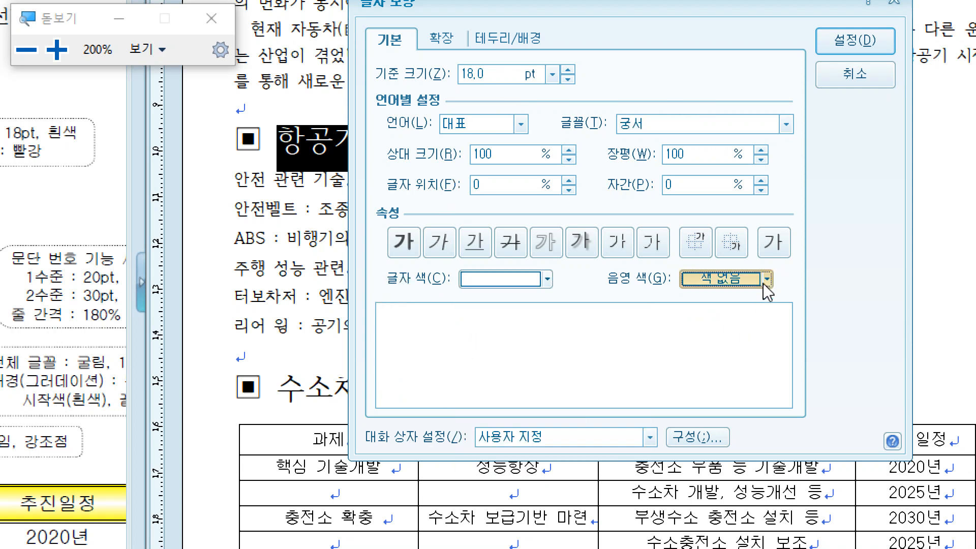
pyautogui.click(860, 333)
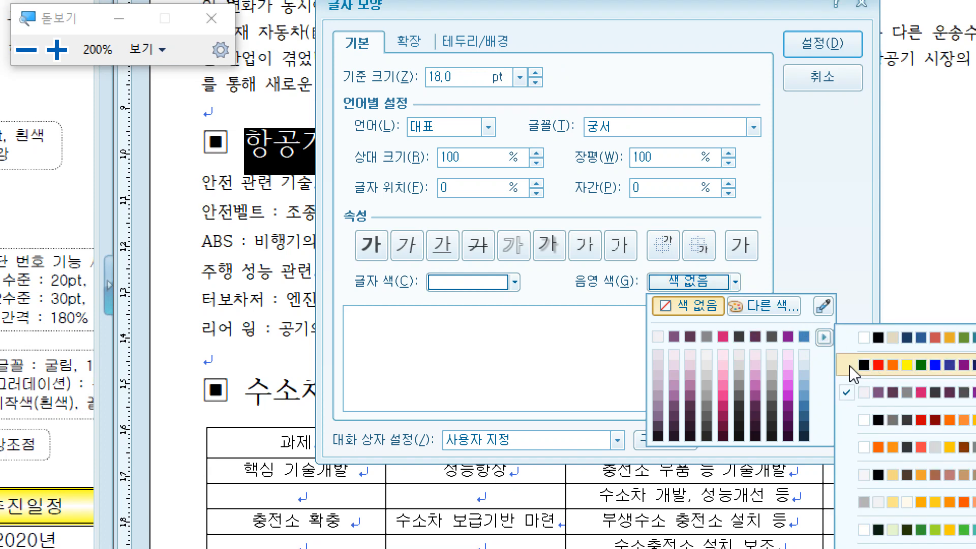
pyautogui.click(849, 365)
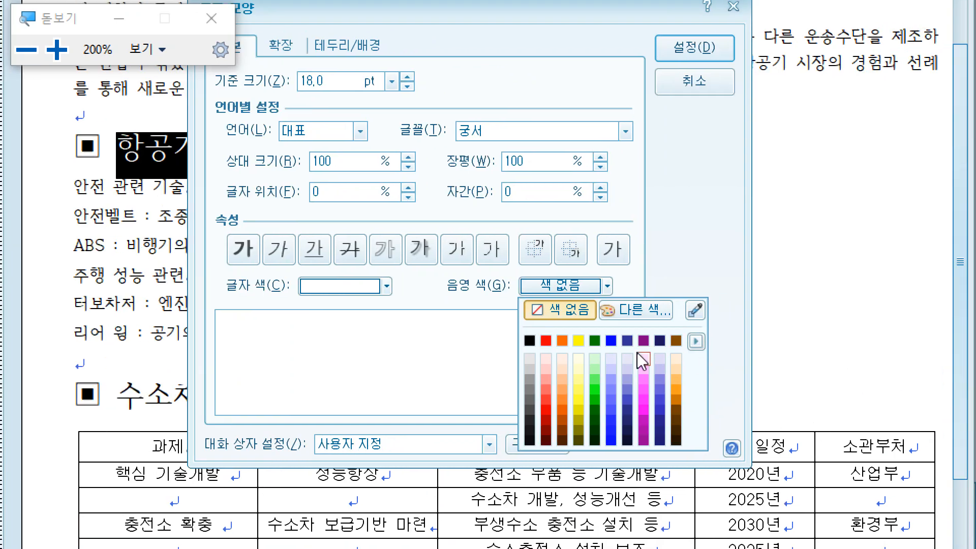
pyautogui.click(542, 342)
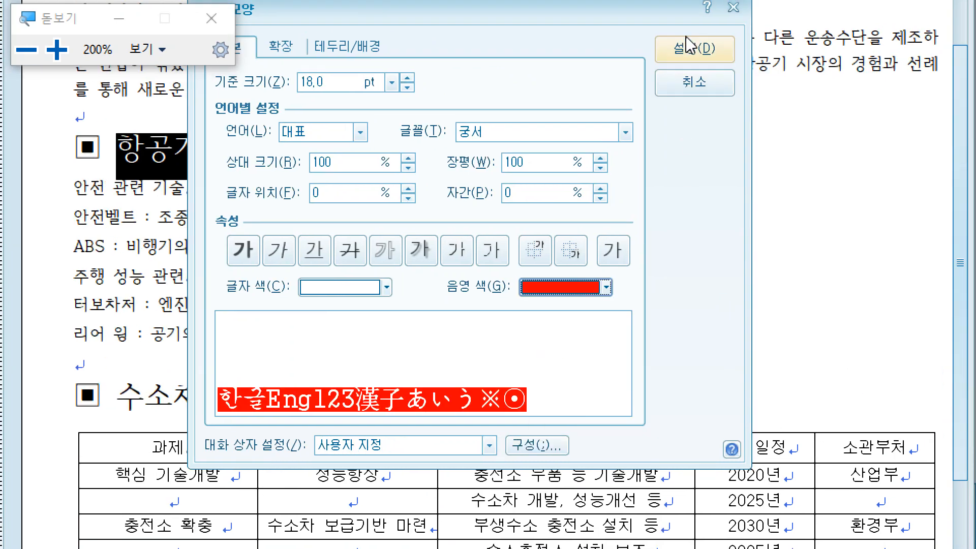
pyautogui.click(691, 51)
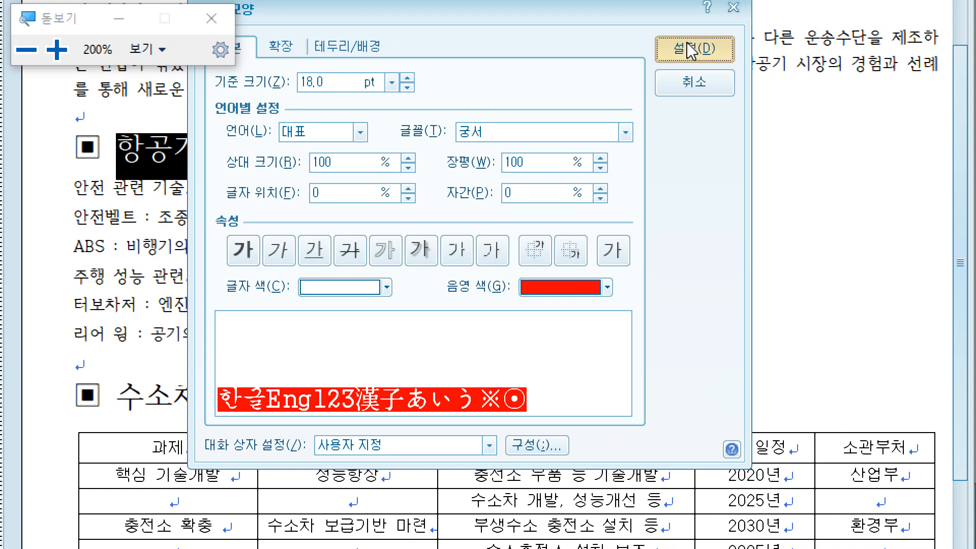
pyautogui.click(523, 284)
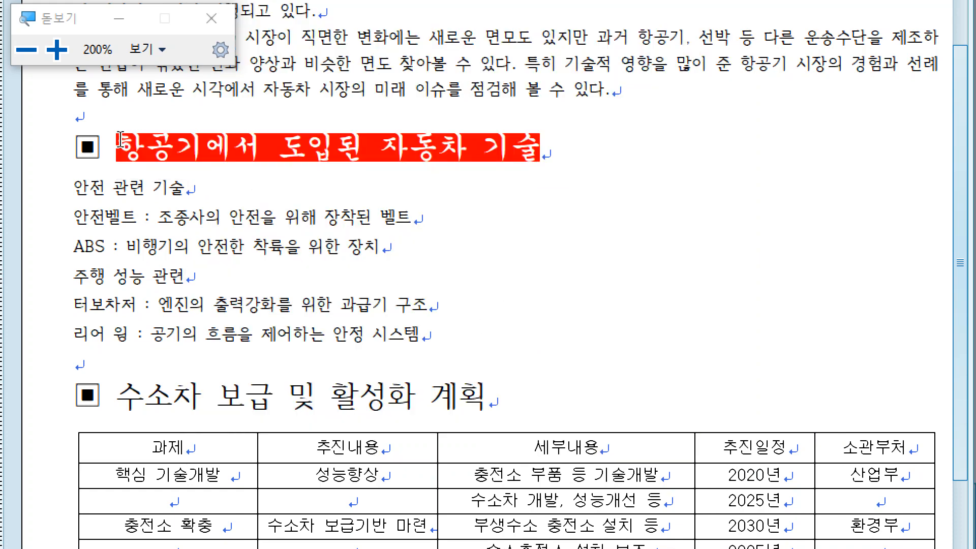
pyautogui.click(214, 245)
pyautogui.moveTo(121, 396); pyautogui.dragTo(475, 402)
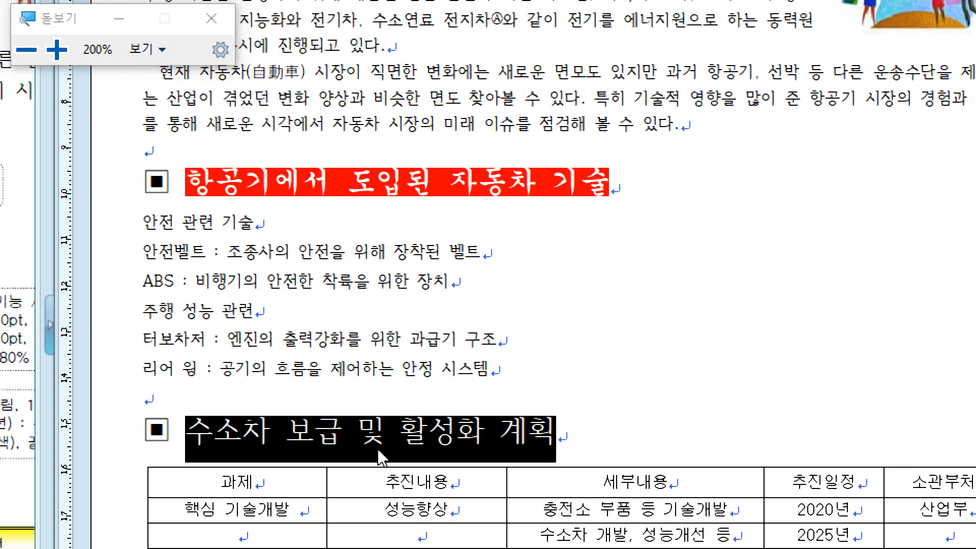
pyautogui.rightClick(362, 441)
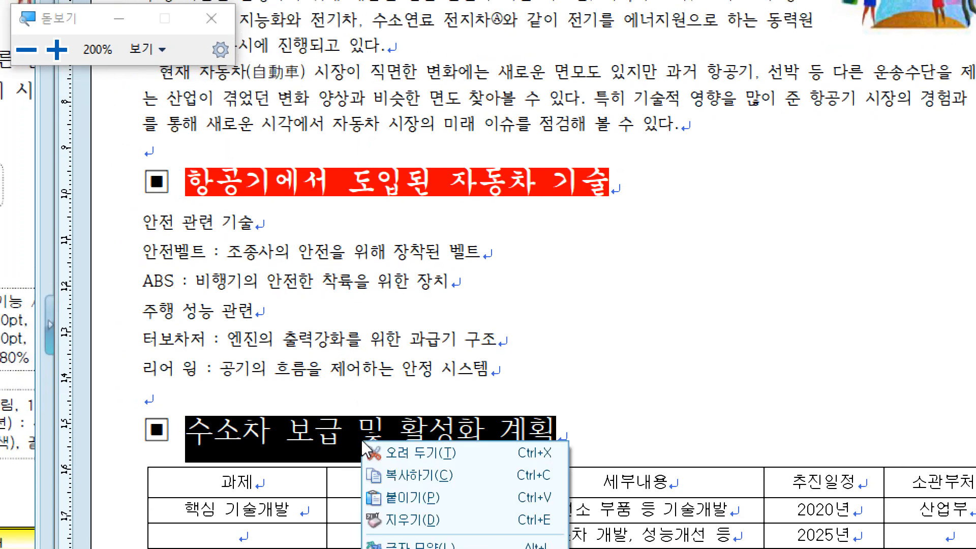
pyautogui.click(425, 326)
pyautogui.click(425, 326)
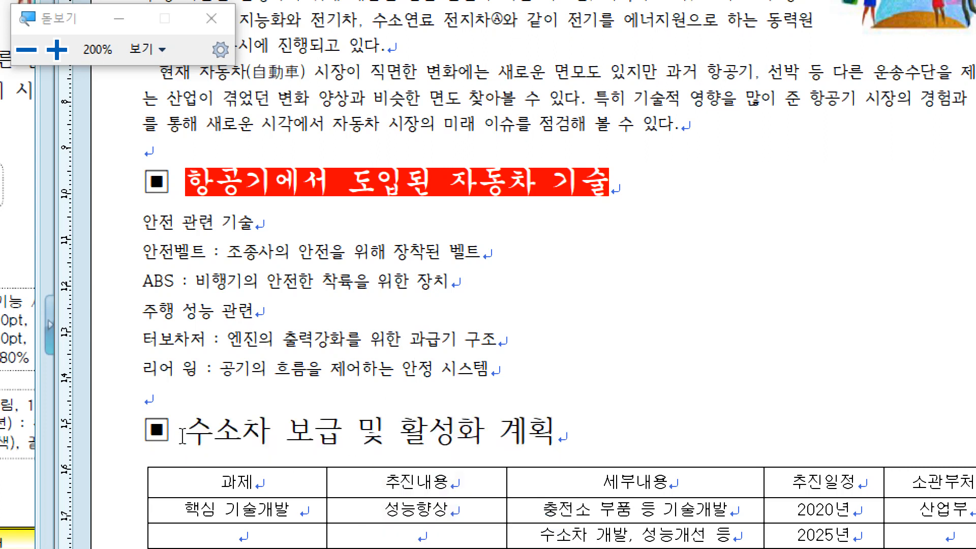
# Step: Close the magnifier and make the text 수소차 보급 및 활성화 계획, without its ▣ symbol, italic in the 궁서 font
pyautogui.moveTo(184, 436); pyautogui.dragTo(568, 438)
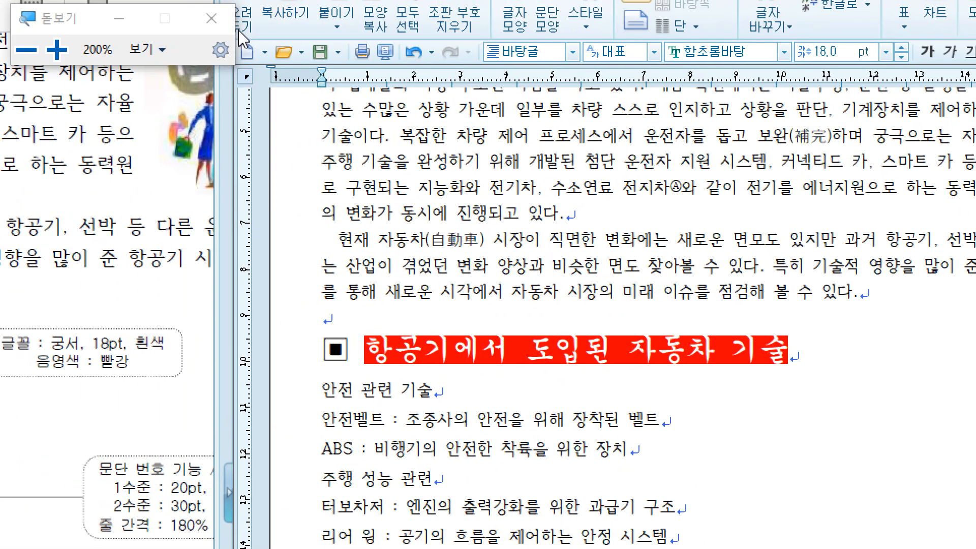
pyautogui.click(211, 20)
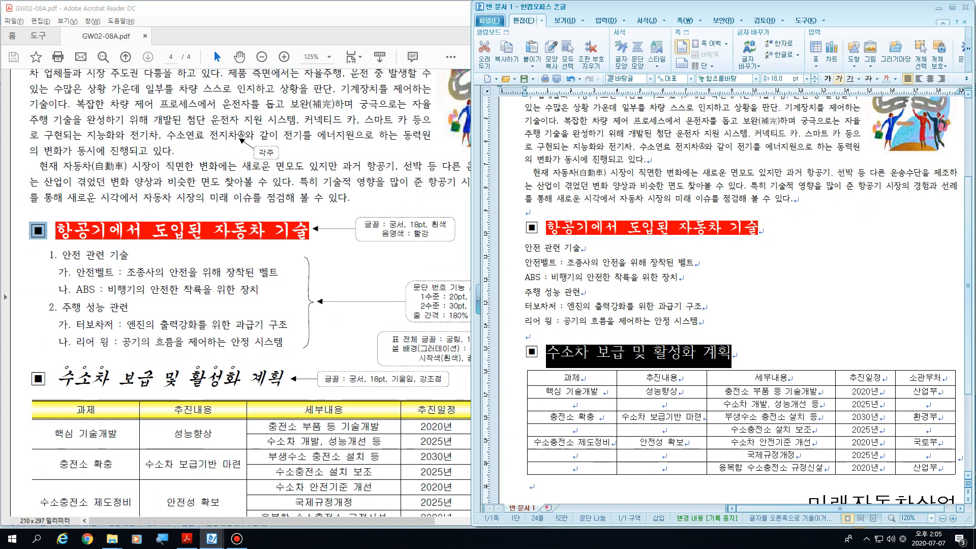
pyautogui.click(839, 79)
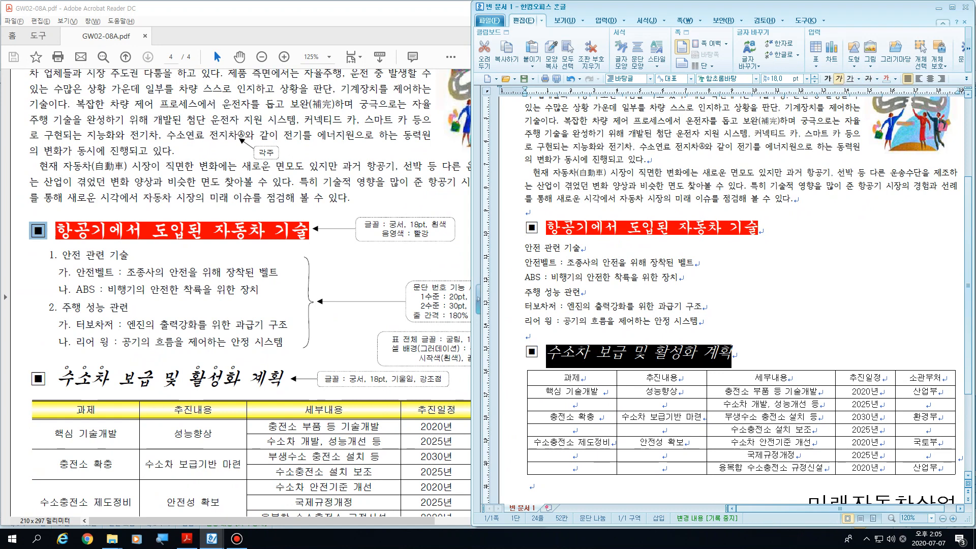
pyautogui.click(756, 79)
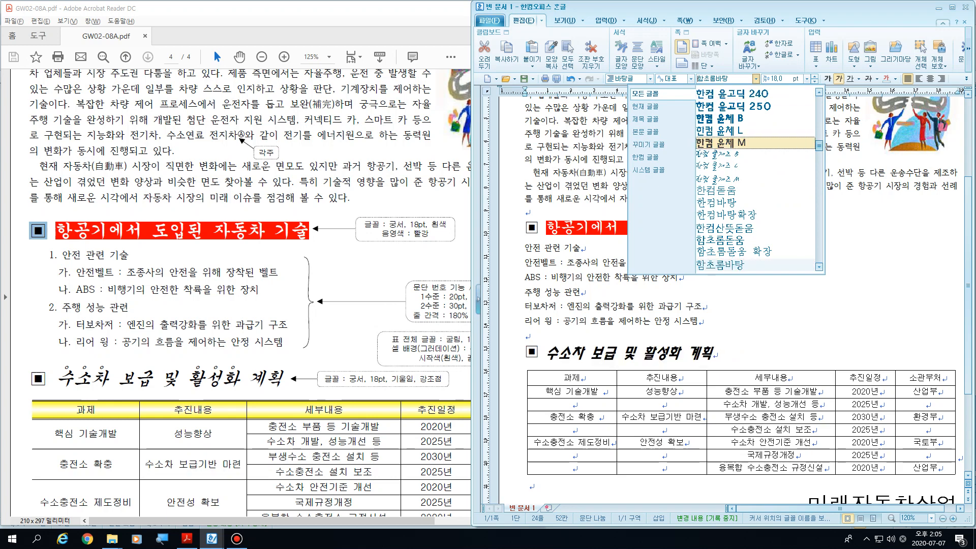
pyautogui.write('궁서')
pyautogui.press('Return')
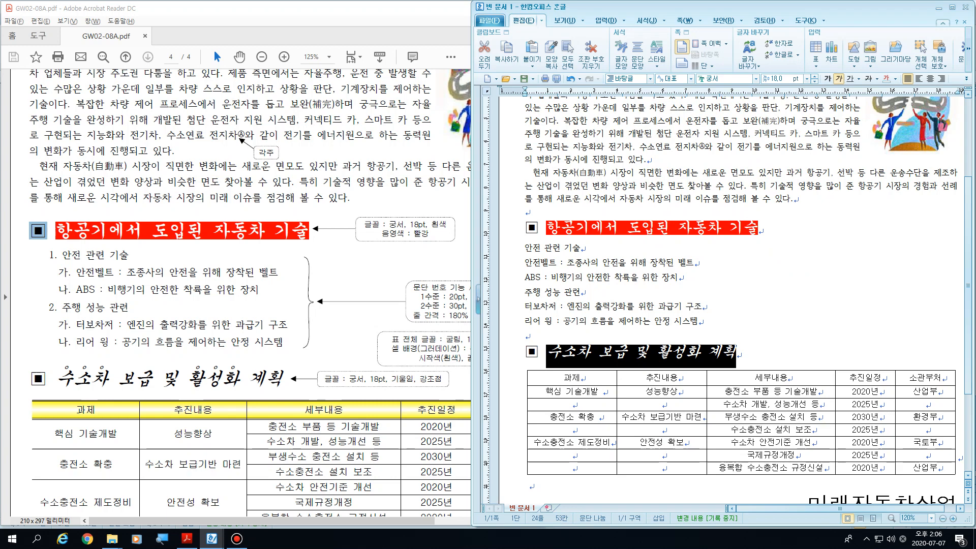
# Step: In the character shape settings, give the word 수소차 in the second subheading a hollow circle emphasis mark (강조점) above its letters
pyautogui.doubleClick(431, 379)
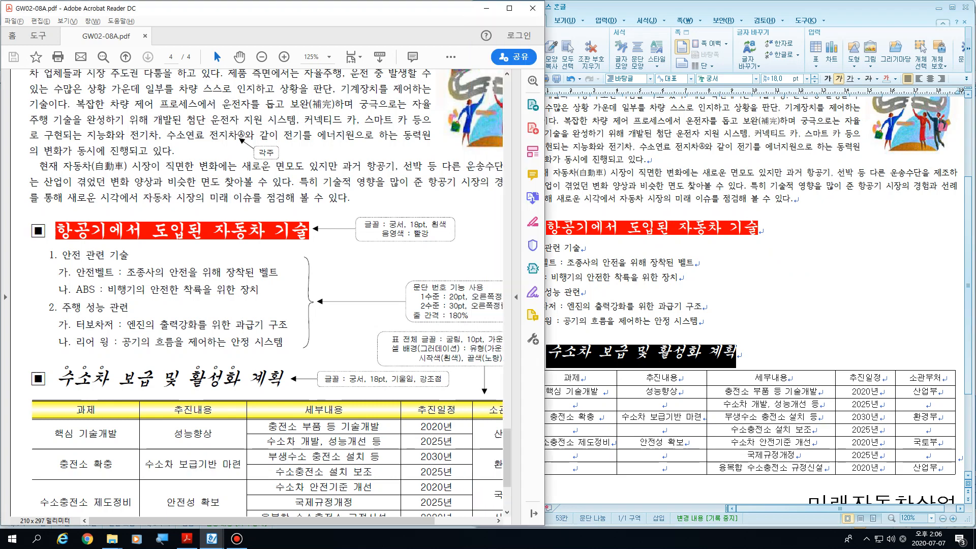
pyautogui.hotkey('alt', 'Tab')
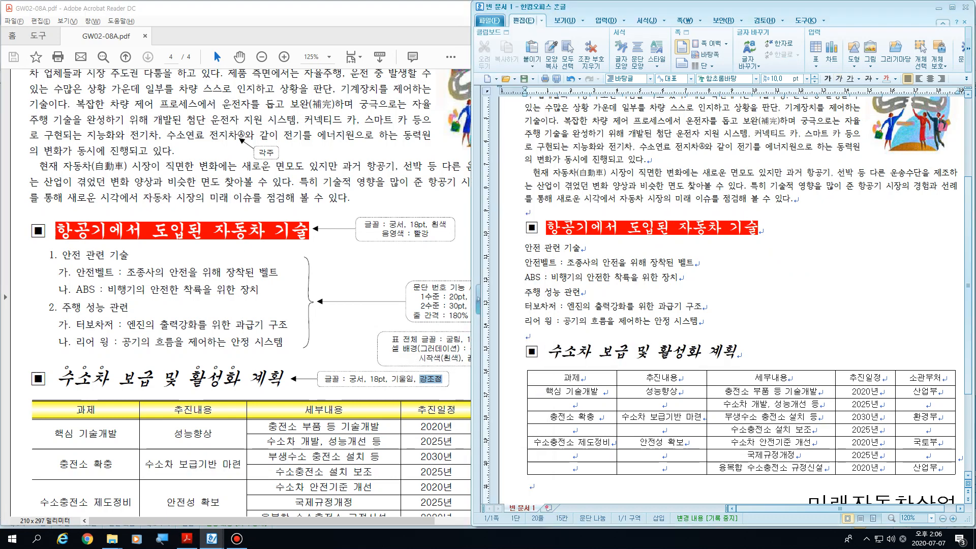
pyautogui.moveTo(547, 351); pyautogui.dragTo(590, 351)
pyautogui.click(591, 352)
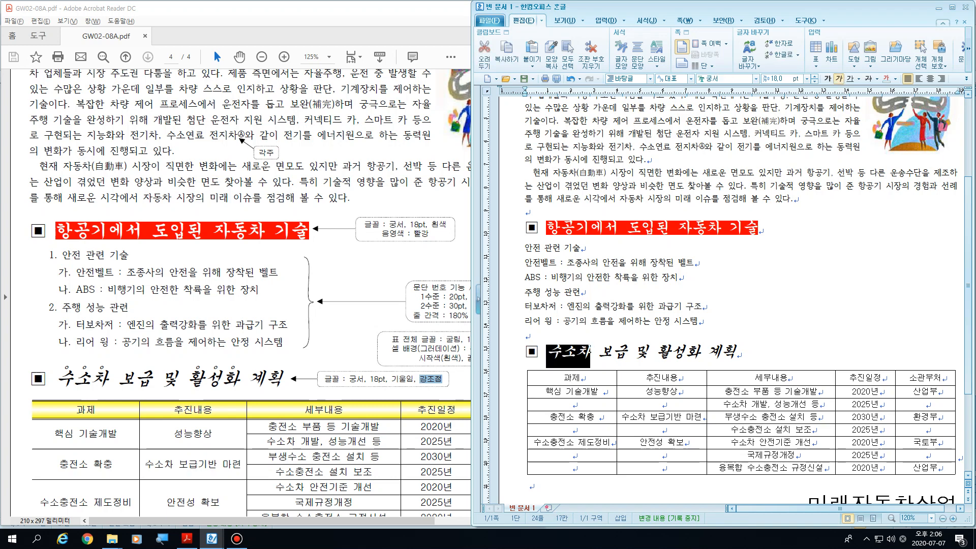
pyautogui.rightClick(560, 352)
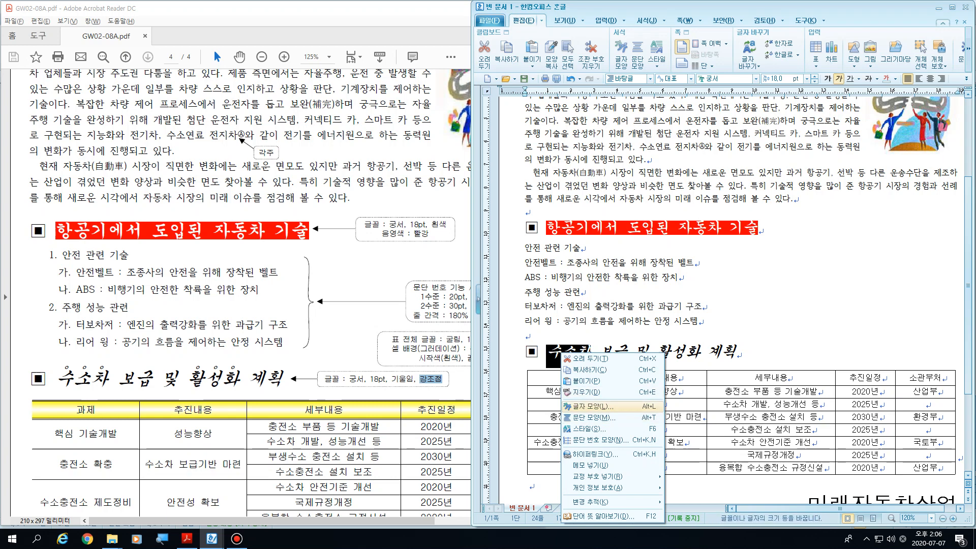
pyautogui.click(592, 406)
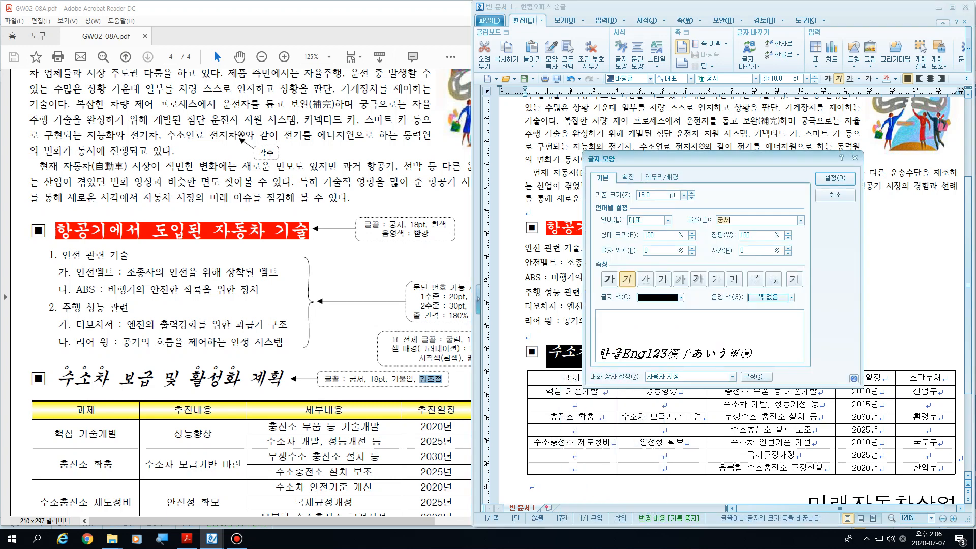
pyautogui.click(628, 177)
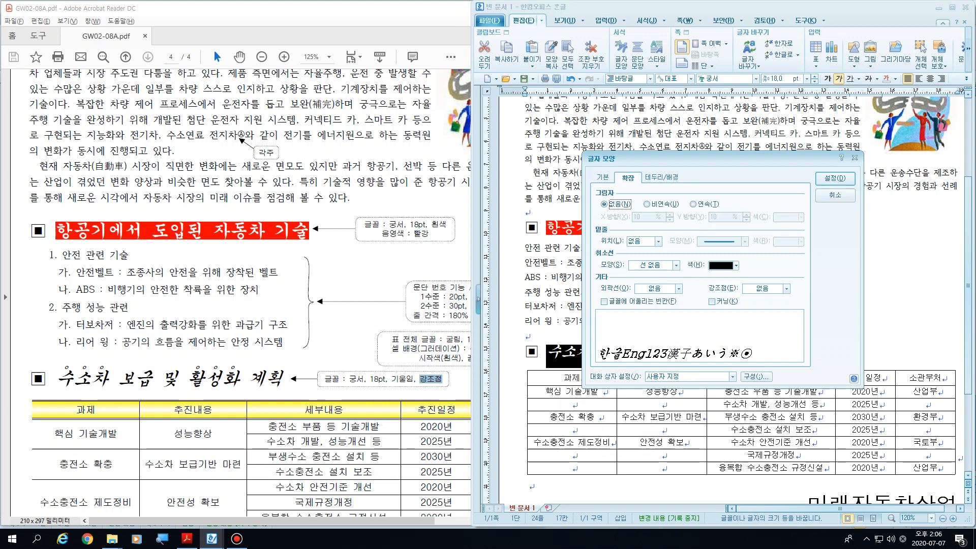
pyautogui.click(762, 289)
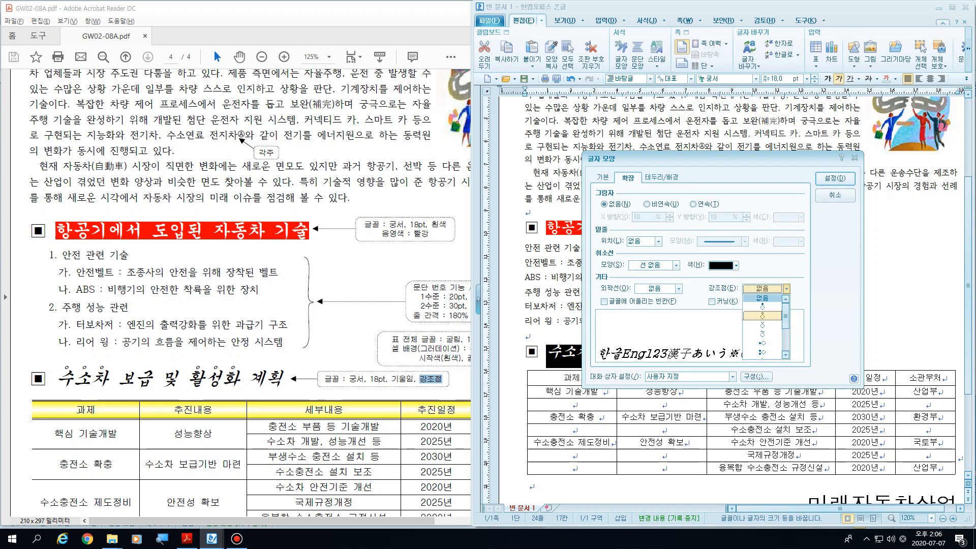
pyautogui.press('super+plus')
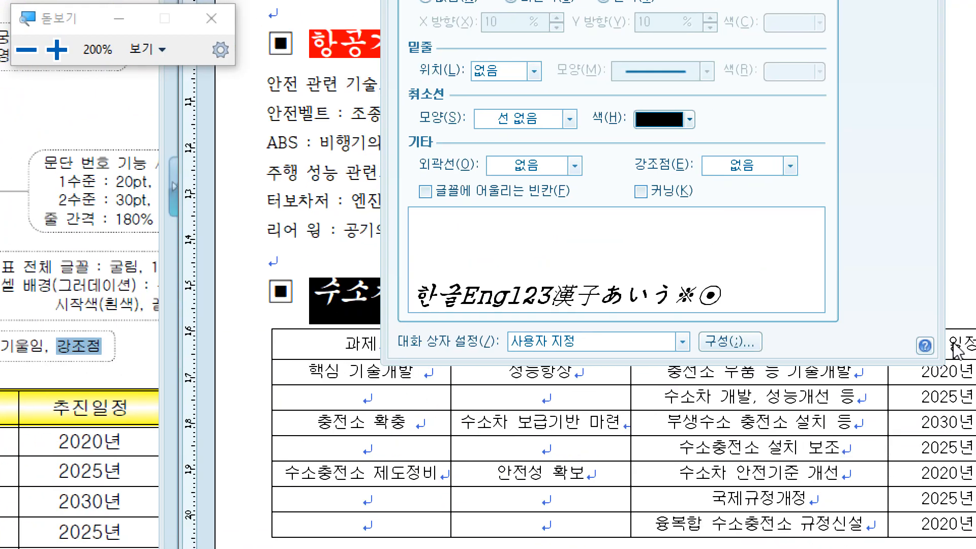
pyautogui.click(749, 166)
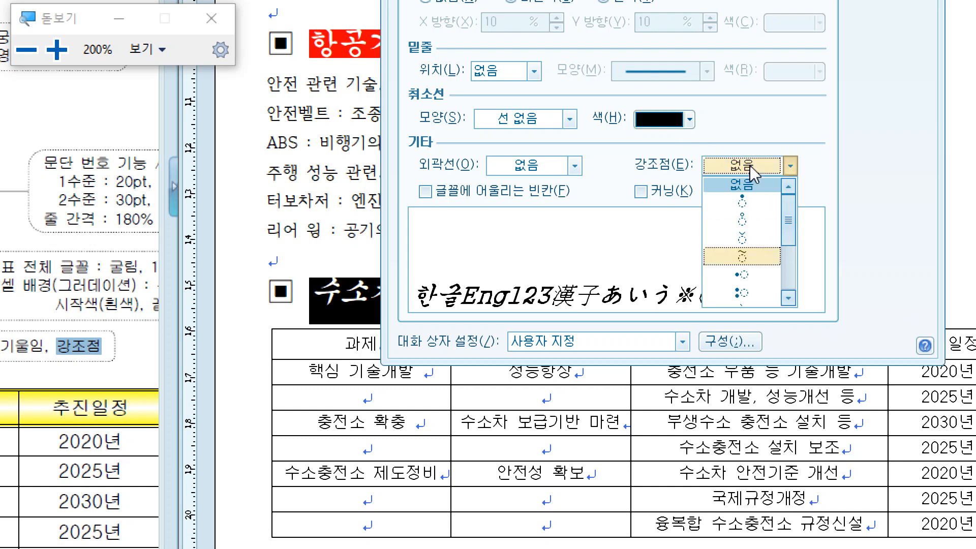
pyautogui.click(745, 221)
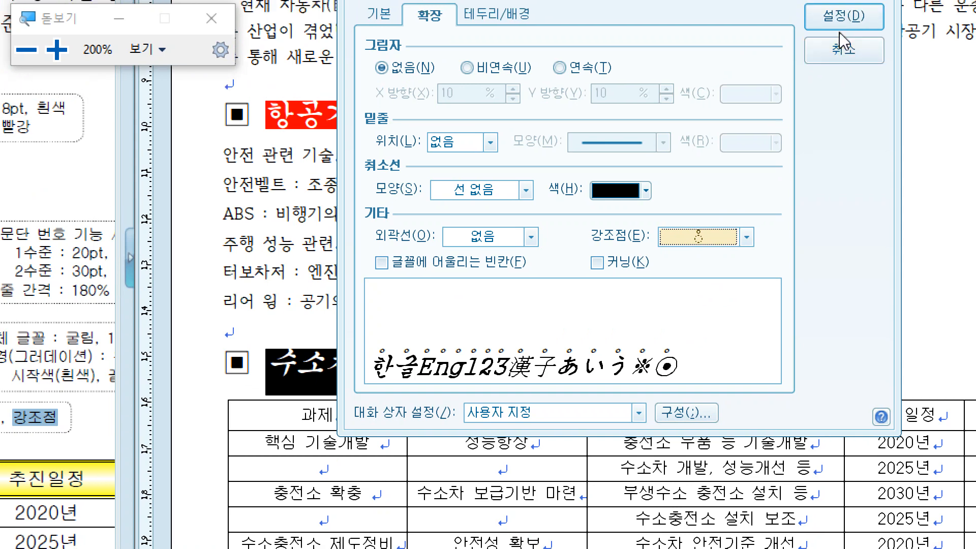
pyautogui.click(838, 16)
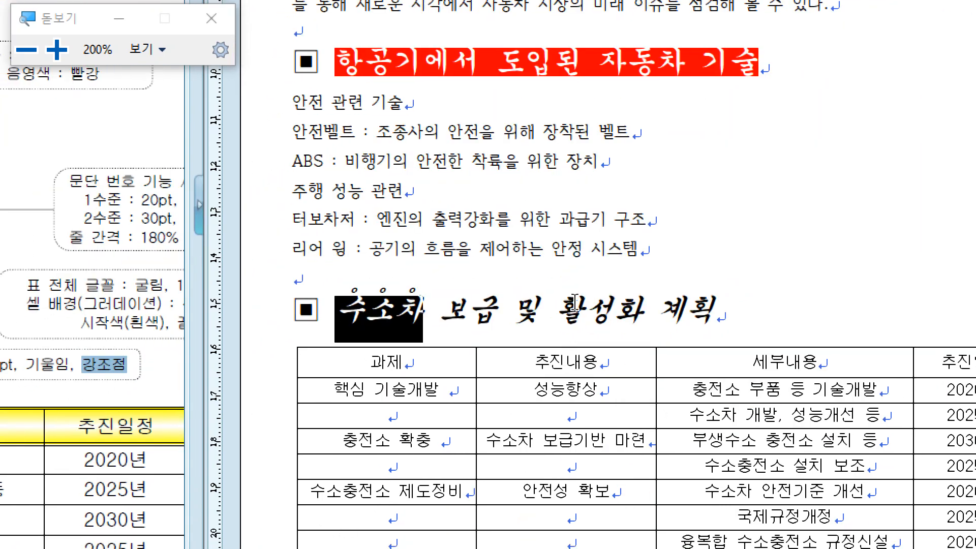
# Step: Give the word 활성화 in the second subheading the same hollow circle emphasis mark and close the magnifier
pyautogui.moveTo(486, 376); pyautogui.dragTo(562, 368)
pyautogui.rightClick(631, 306)
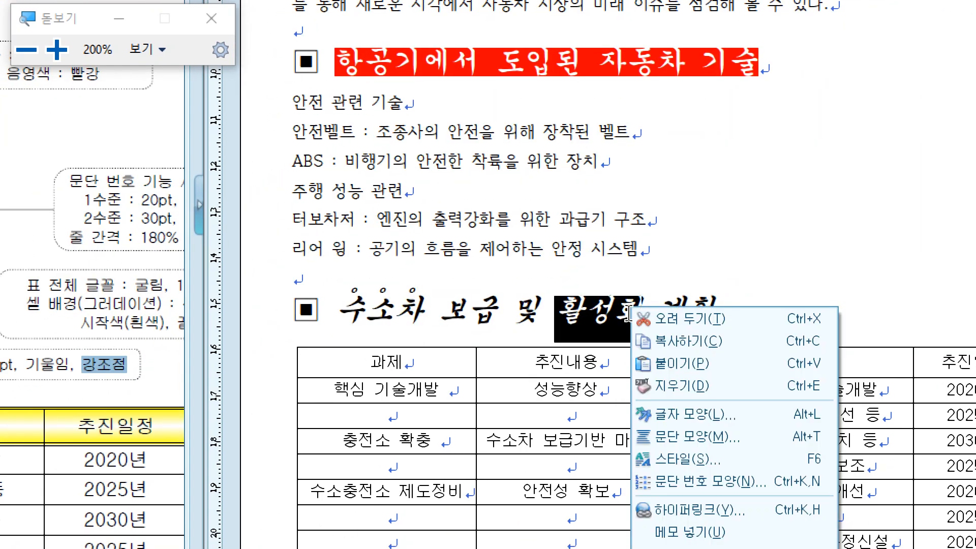
pyautogui.click(670, 420)
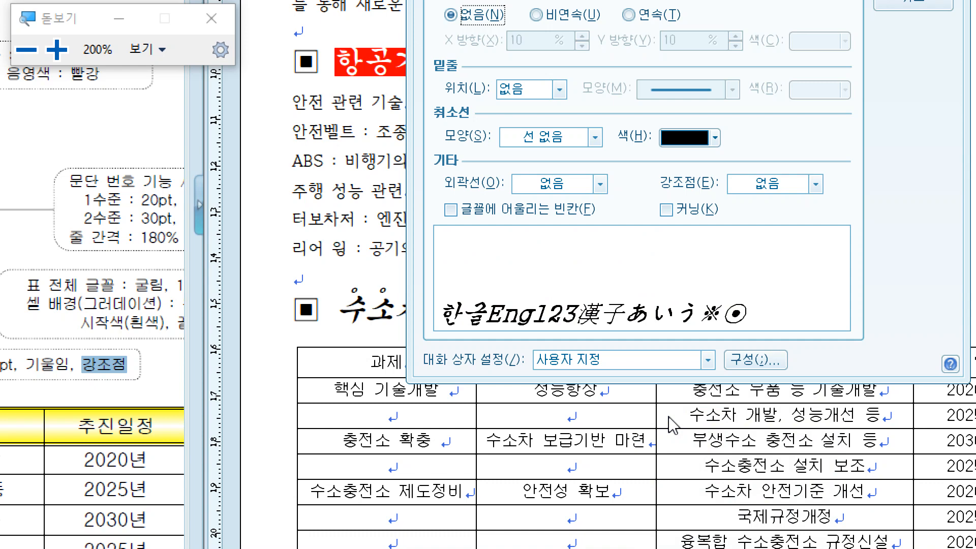
pyautogui.click(753, 184)
pyautogui.click(748, 235)
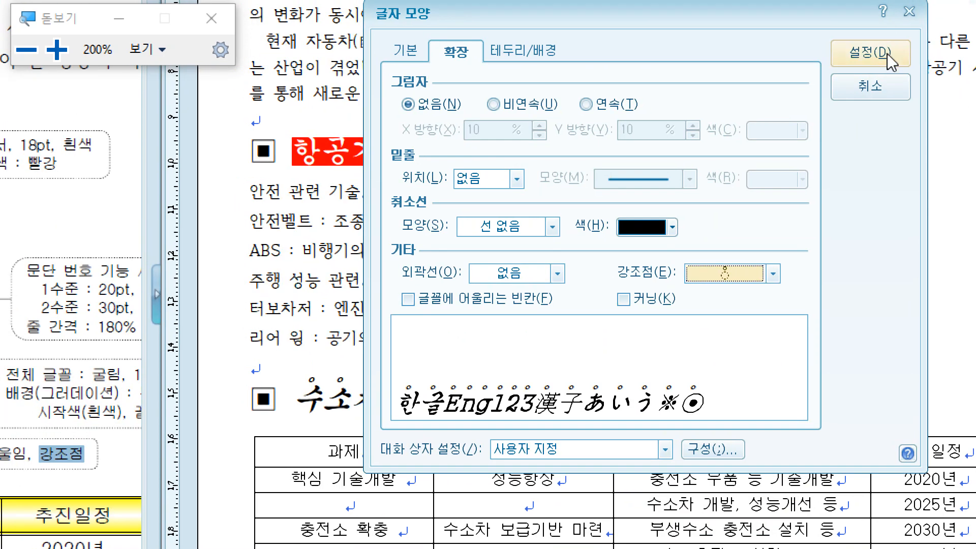
pyautogui.click(886, 53)
pyautogui.click(830, 309)
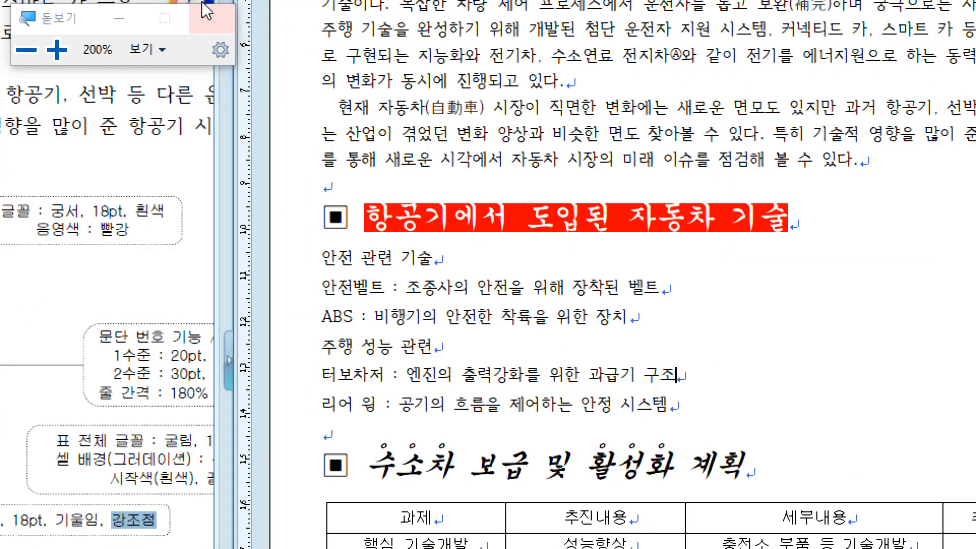
pyautogui.click(211, 18)
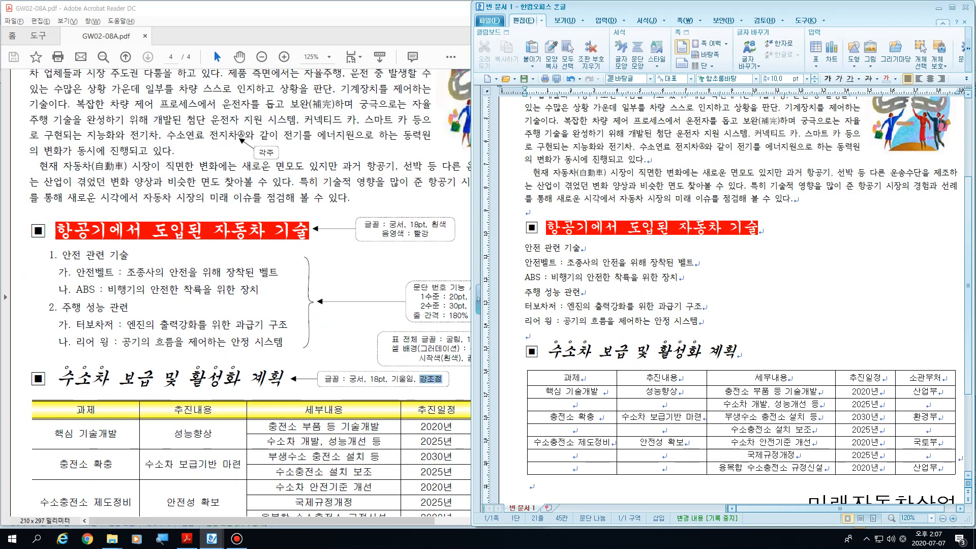
# Step: Review the finished formatting of both subheadings, including the first one's shading and the emphasised words 수소차 and 활성화
pyautogui.scroll(-1, 728, 300)
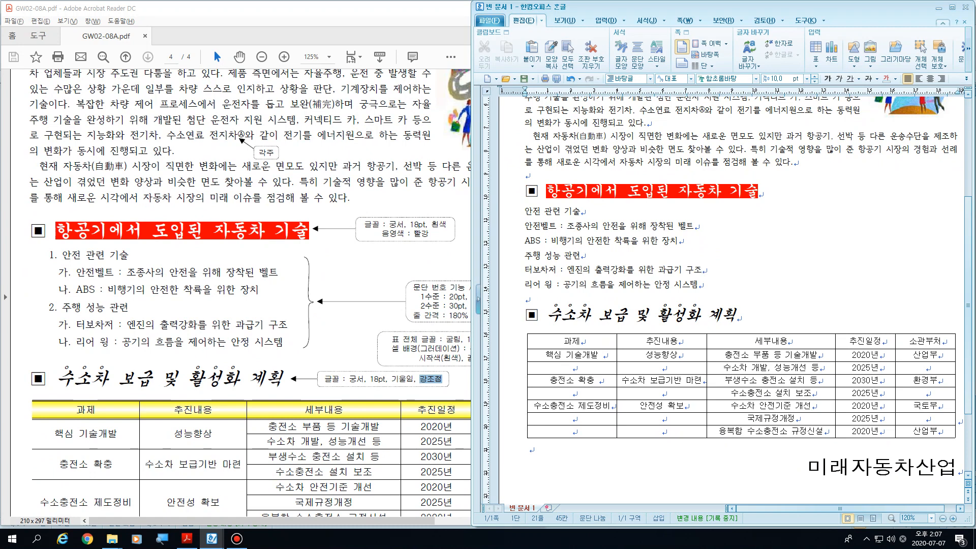
pyautogui.moveTo(525, 212); pyautogui.dragTo(698, 284)
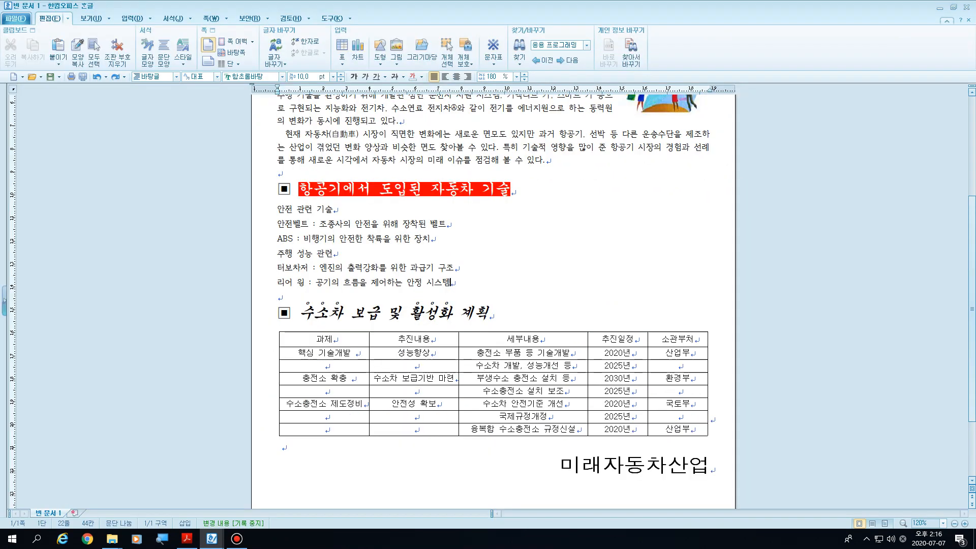
pyautogui.moveTo(299, 189); pyautogui.dragTo(510, 189)
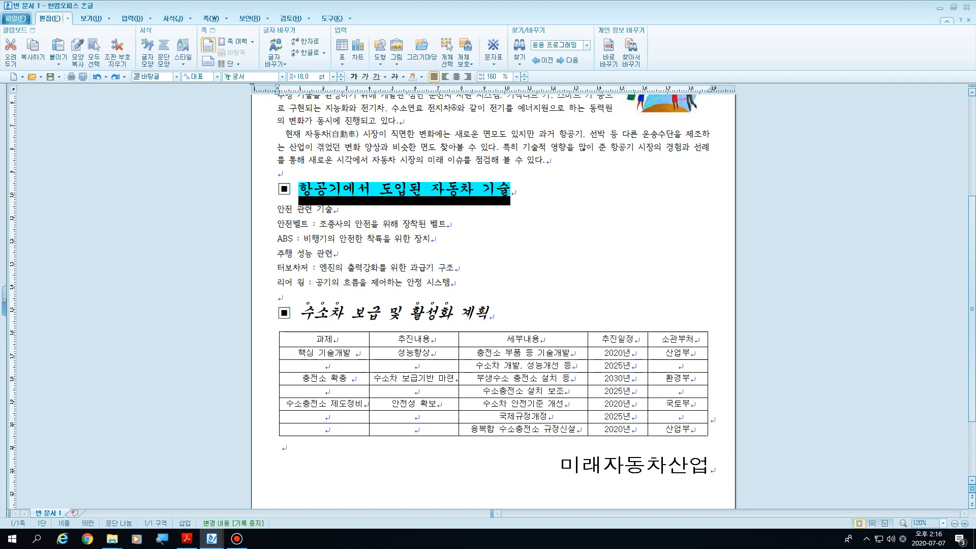
pyautogui.click(333, 209)
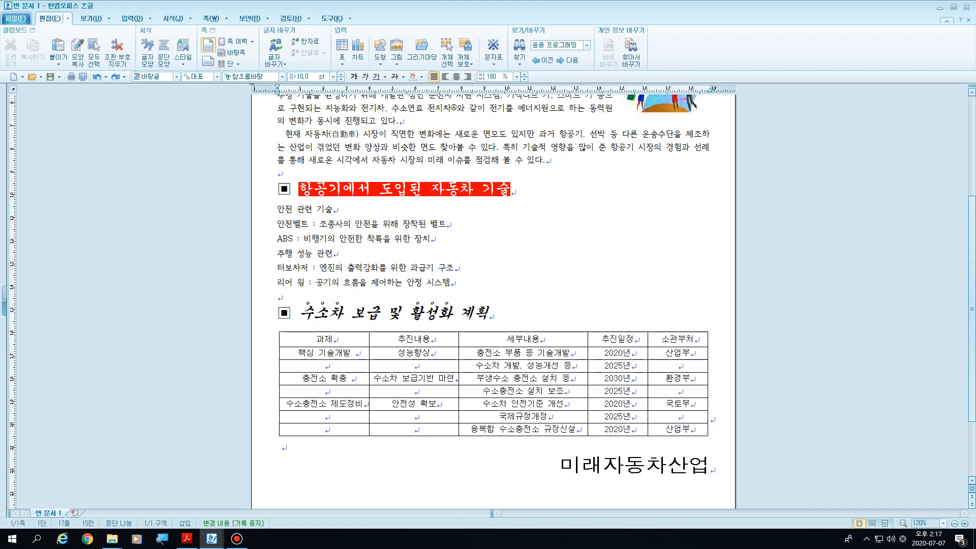
pyautogui.moveTo(299, 312); pyautogui.dragTo(342, 312)
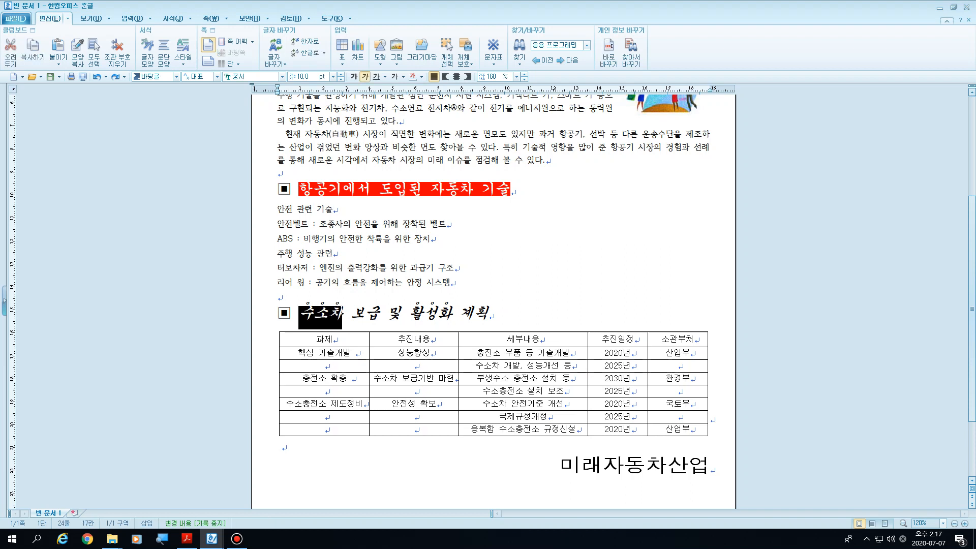
pyautogui.moveTo(407, 312); pyautogui.dragTo(453, 312)
pyautogui.click(450, 312)
pyautogui.rightClick(439, 316)
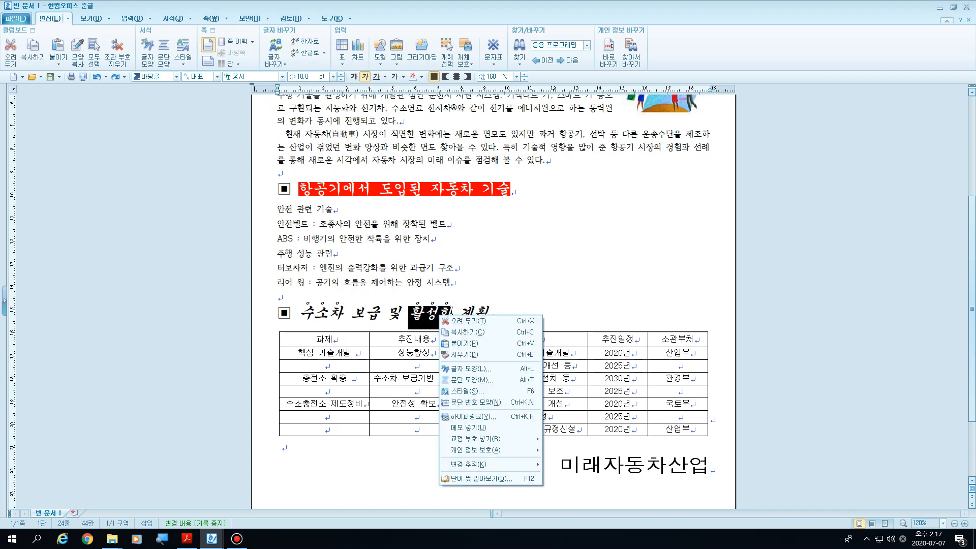
pyautogui.click(410, 267)
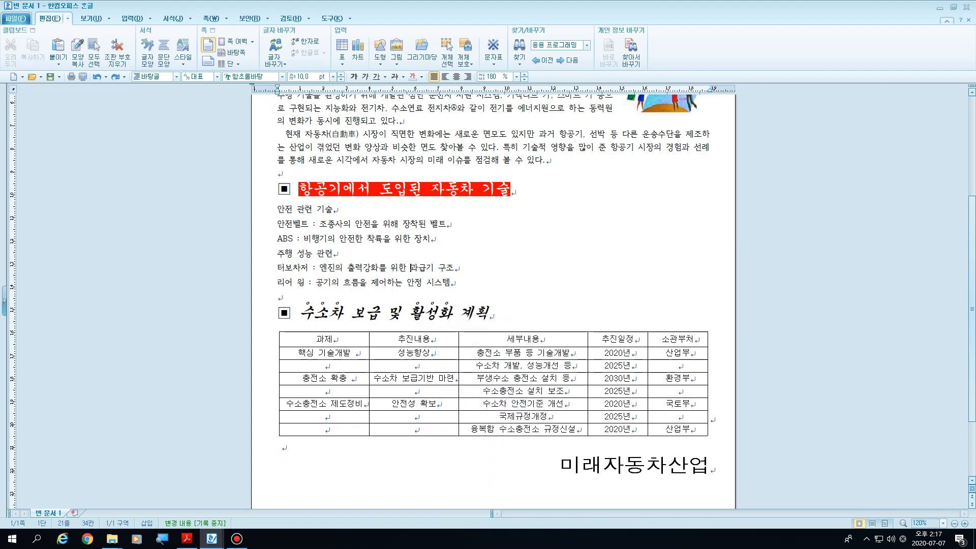
# Step: Number the six lines under the first subheading with the 1. / 가. / 1) / 가) paragraph number format
pyautogui.moveTo(452, 282); pyautogui.dragTo(277, 210)
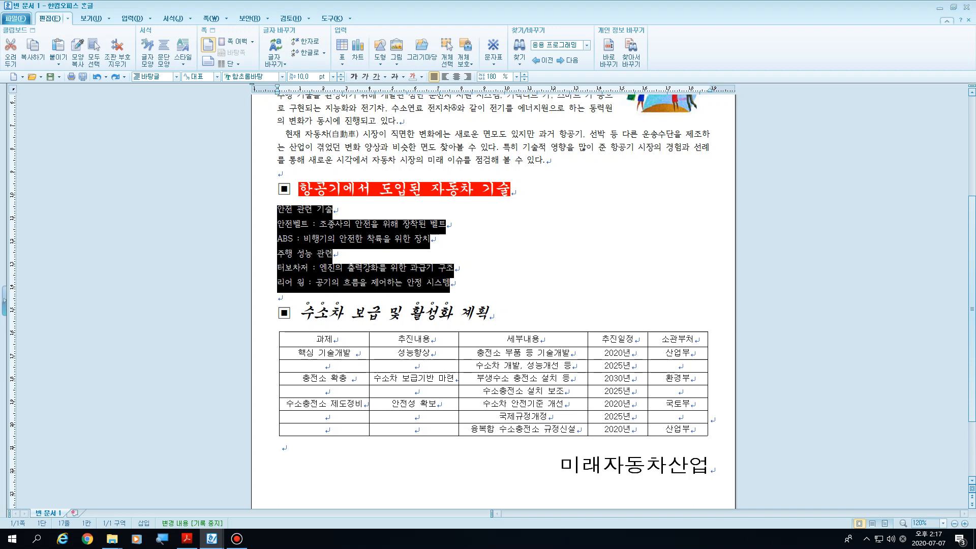
pyautogui.rightClick(312, 215)
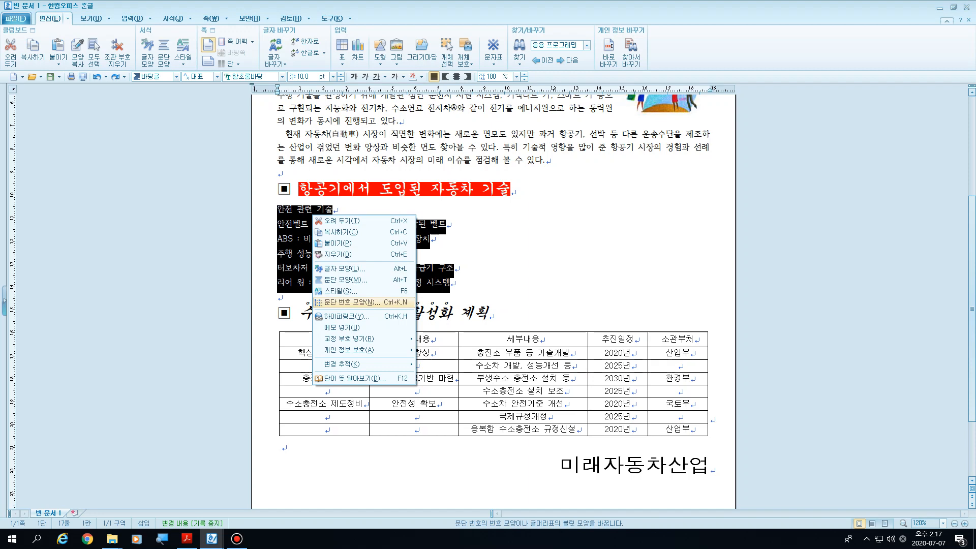
pyautogui.click(351, 303)
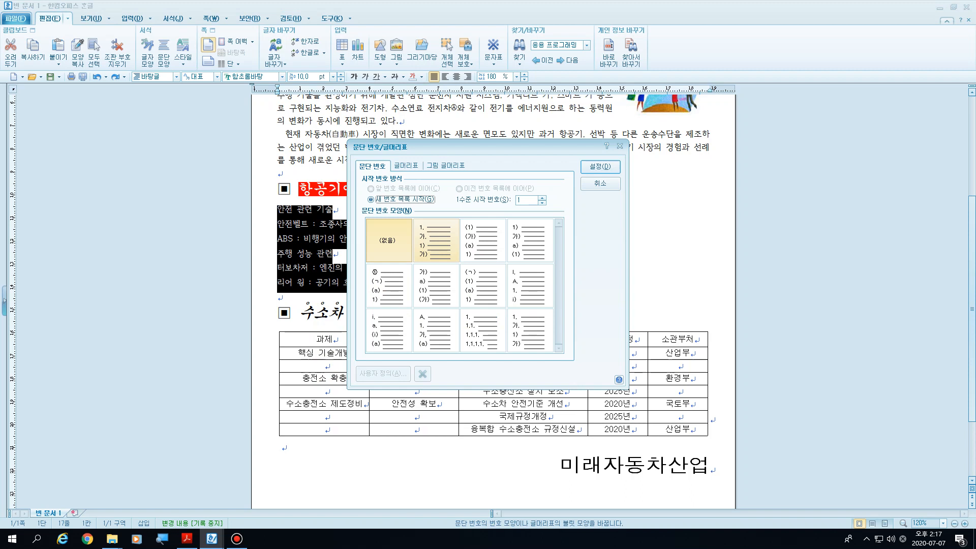
pyautogui.click(432, 240)
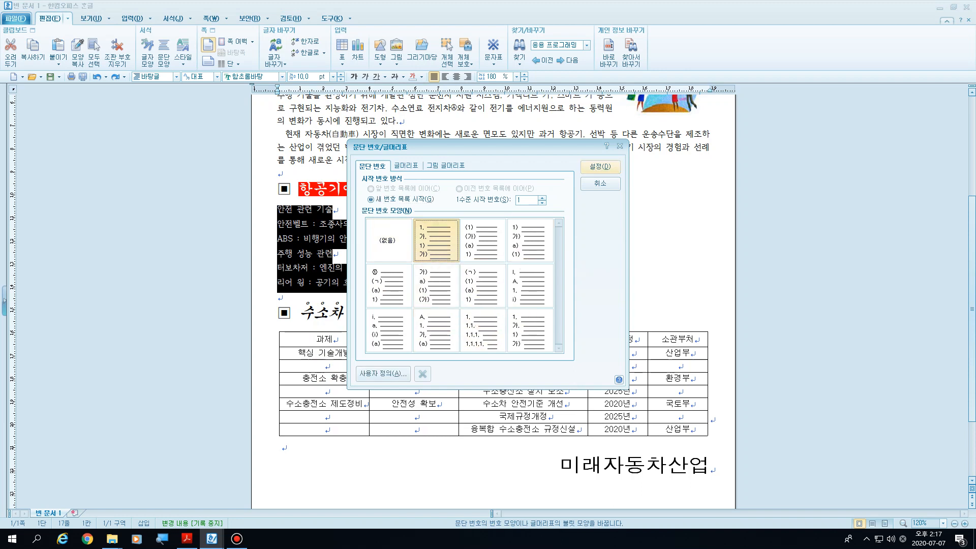
pyautogui.click(599, 166)
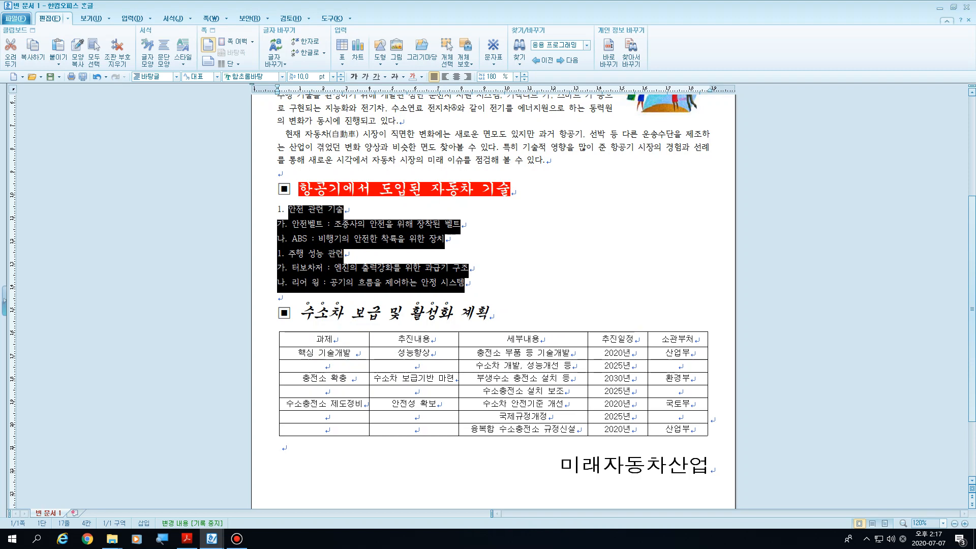
# Step: Make the 주행 성능 관련 line's paragraph number continue from the preceding list instead of starting a new one
pyautogui.click(288, 253)
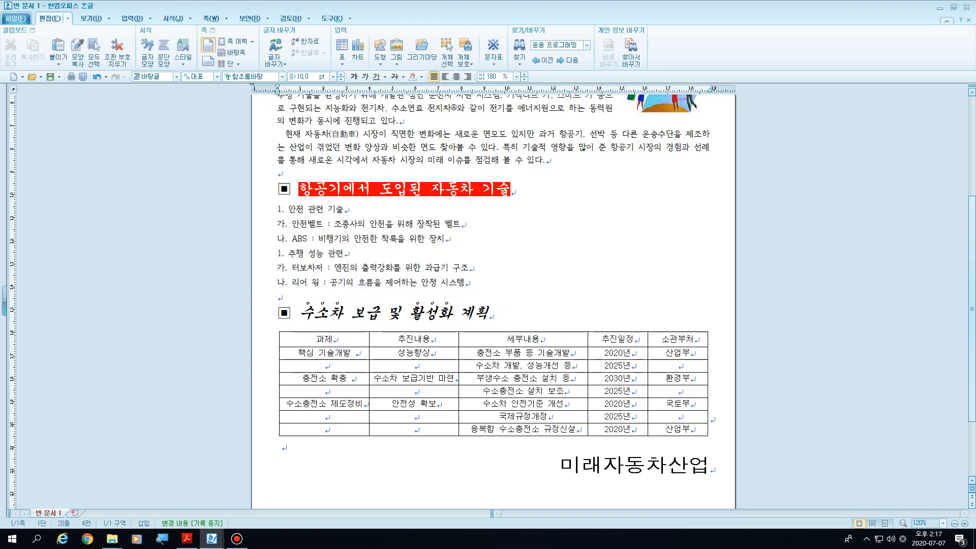
pyautogui.scroll(4, 493, 302)
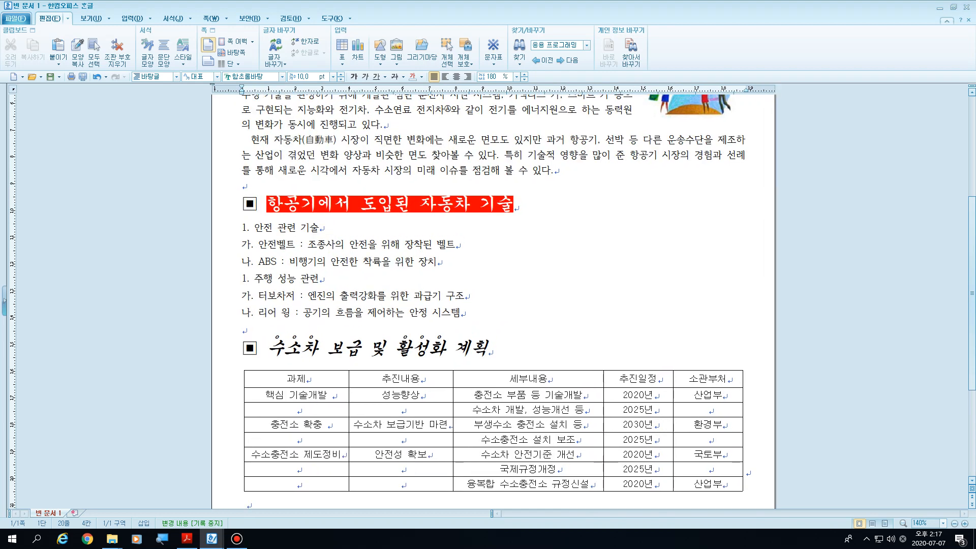
pyautogui.scroll(2, 493, 302)
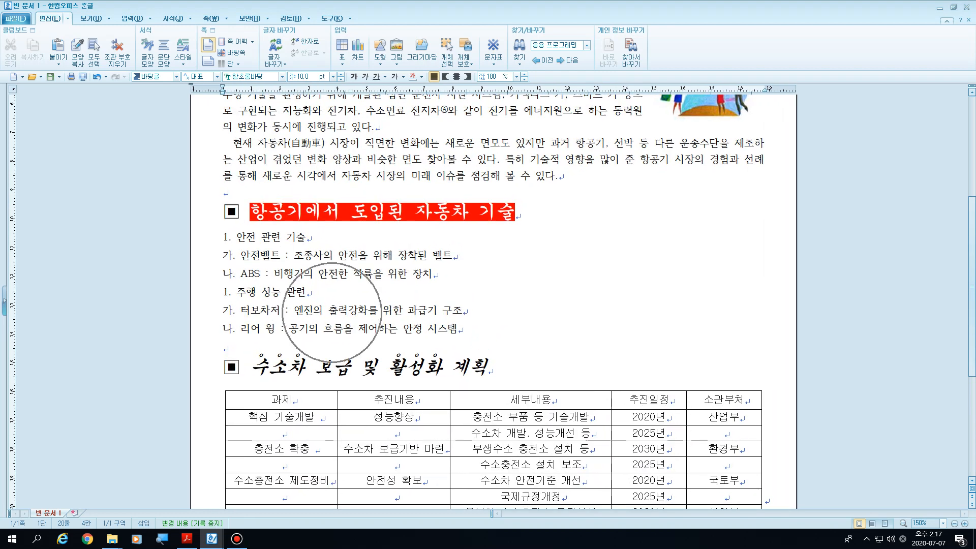
pyautogui.scroll(1, 331, 312)
pyautogui.hotkey('shift', 'Right')
pyautogui.hotkey('shift', 'Right')
pyautogui.hotkey('shift', 'Right')
pyautogui.hotkey('shift', 'Right')
pyautogui.hotkey('shift', 'Right')
pyautogui.hotkey('shift', 'Right')
pyautogui.hotkey('shift', 'Right')
pyautogui.hotkey('shift', 'Right')
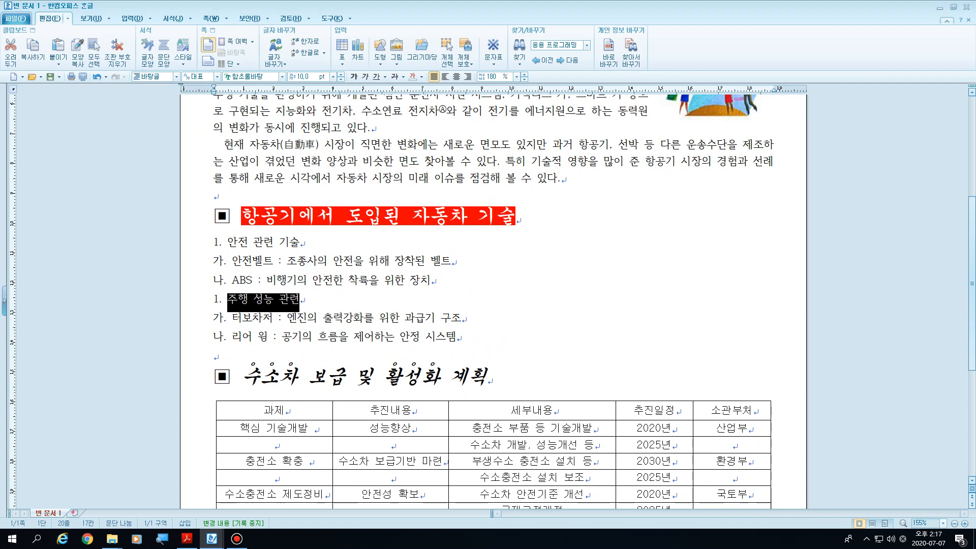
pyautogui.press('Left')
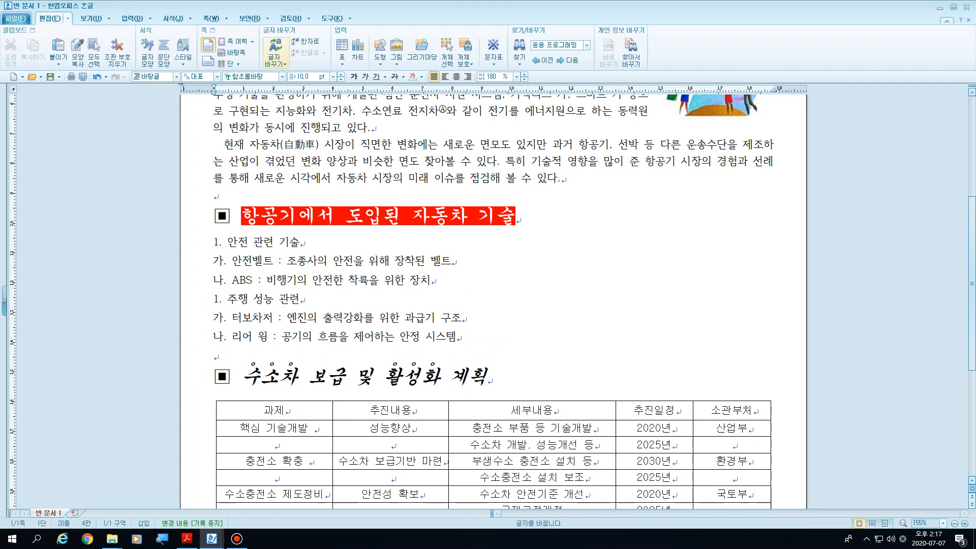
pyautogui.click(211, 19)
pyautogui.moveTo(173, 18)
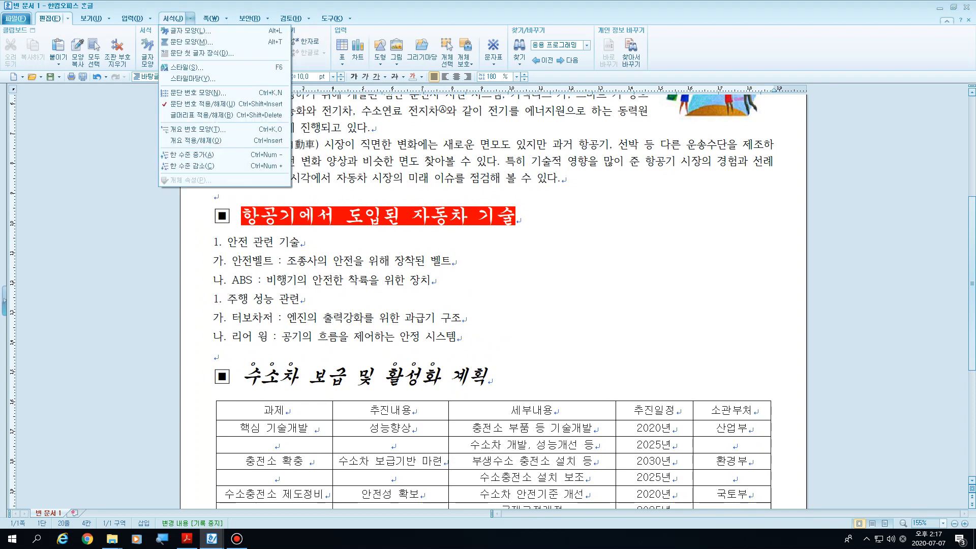
pyautogui.click(203, 92)
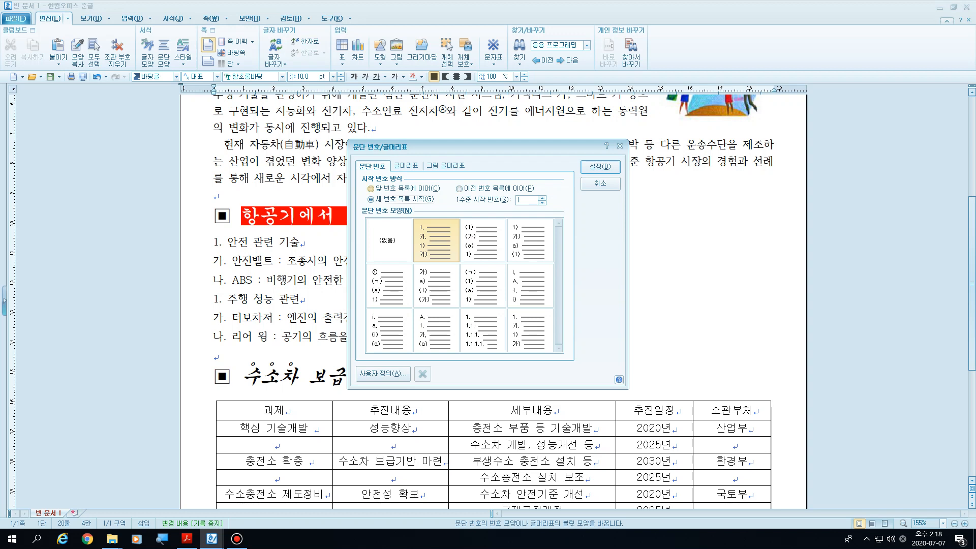
pyautogui.click(371, 188)
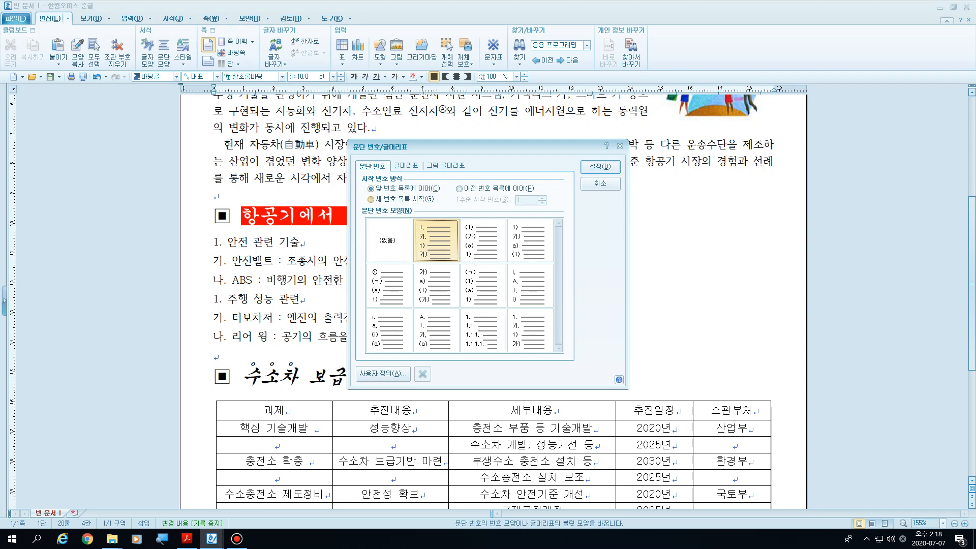
pyautogui.press('Return')
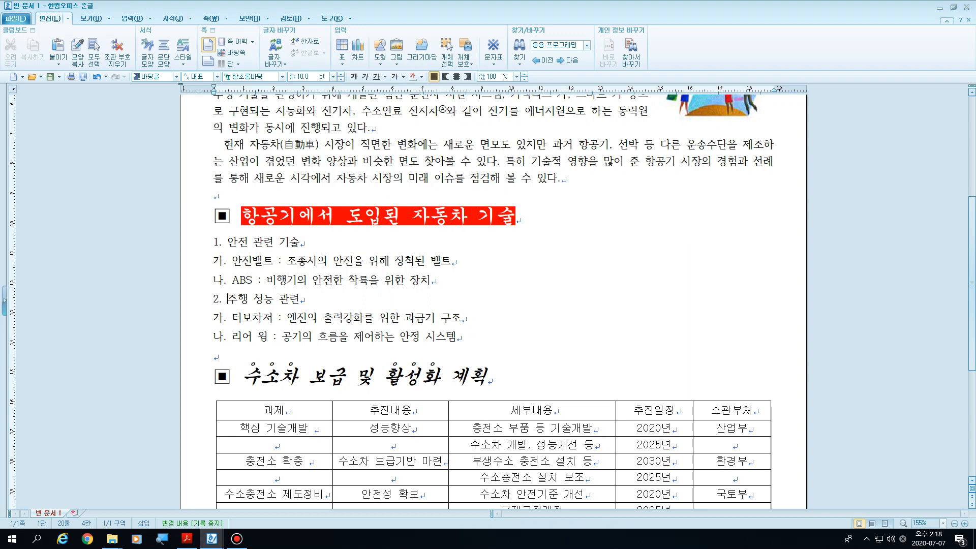
# Step: Select the six numbered lines under the first subheading, magnify the screen and set their line spacing to 180%
pyautogui.moveTo(457, 337); pyautogui.dragTo(228, 242)
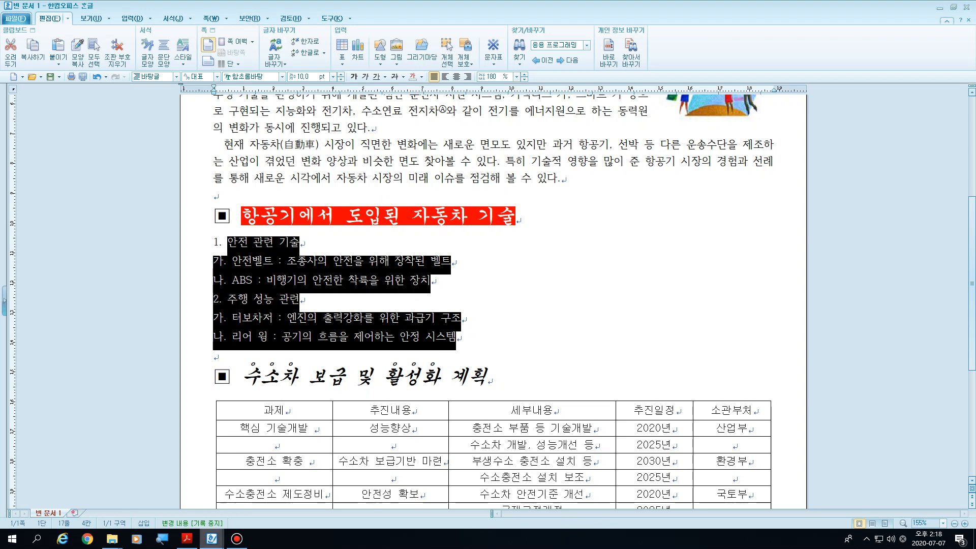
pyautogui.moveTo(212, 538)
pyautogui.press('super+plus')
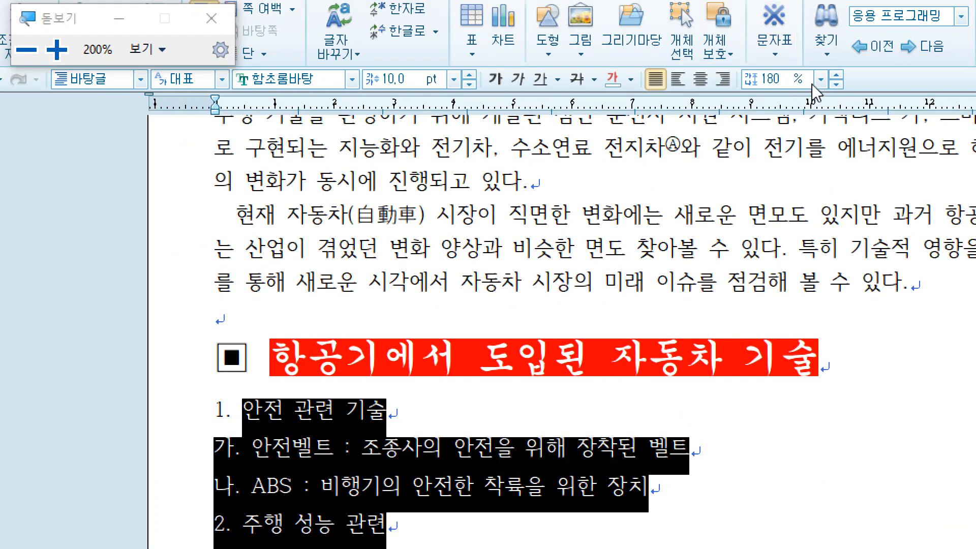
pyautogui.click(821, 74)
pyautogui.click(761, 152)
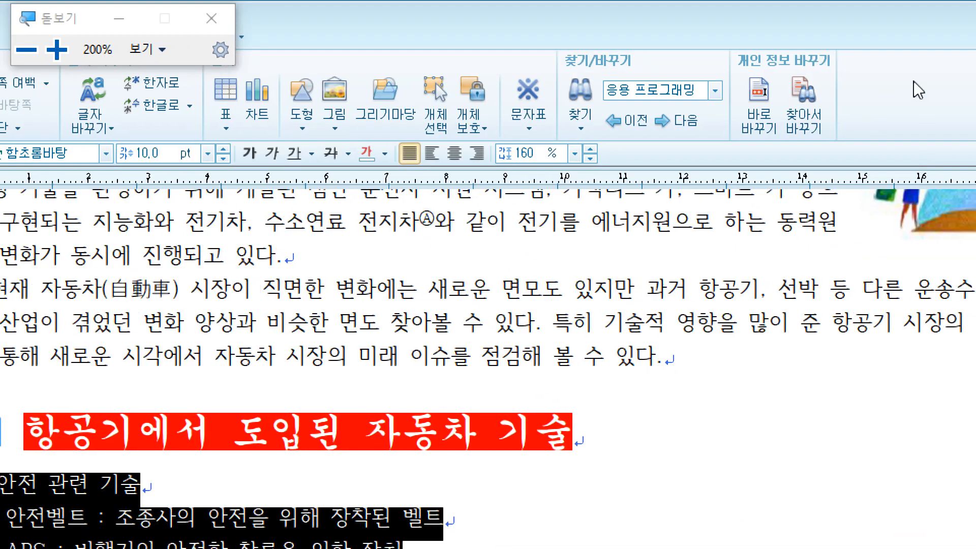
pyautogui.click(571, 156)
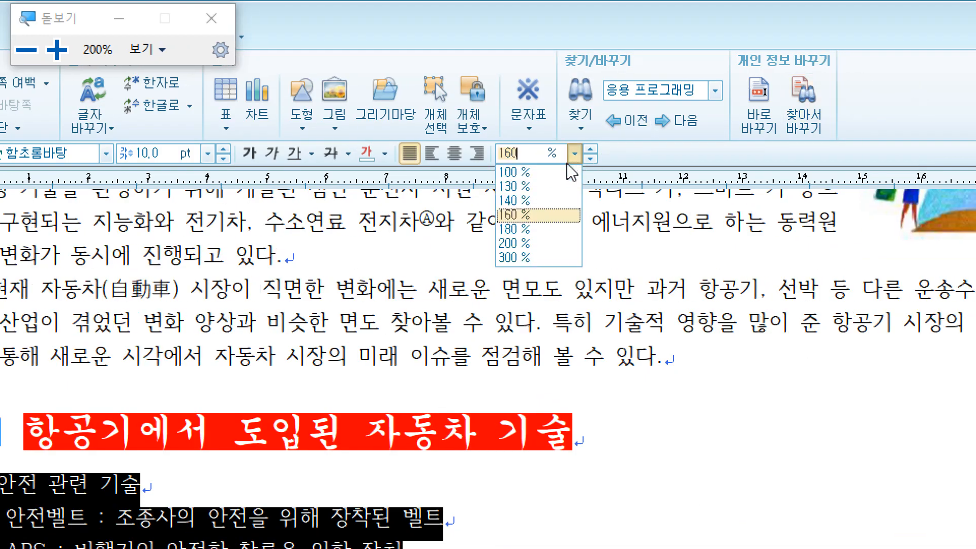
pyautogui.click(524, 229)
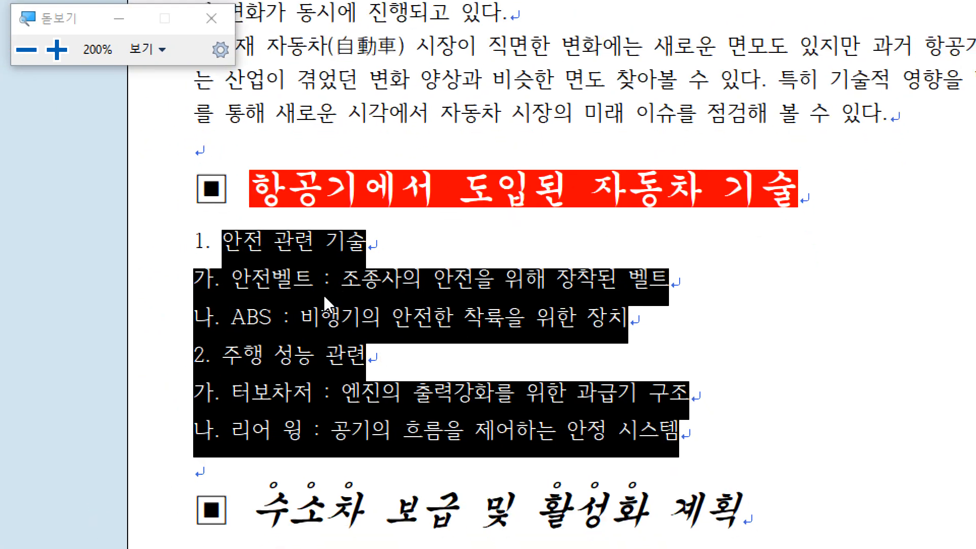
# Step: In the paragraph shape settings, give the six numbered lines a left margin of 20 pt and a right margin of 0 pt
pyautogui.rightClick(324, 295)
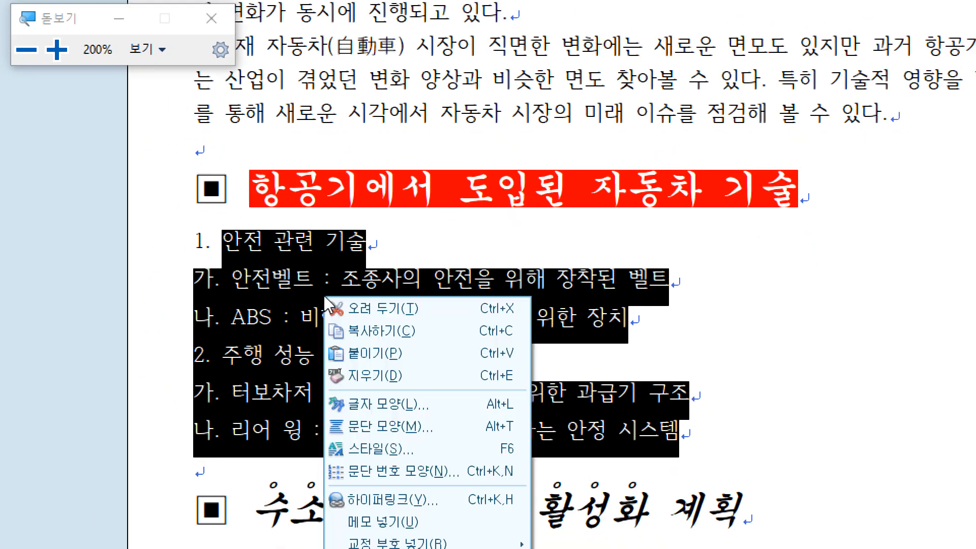
pyautogui.click(367, 429)
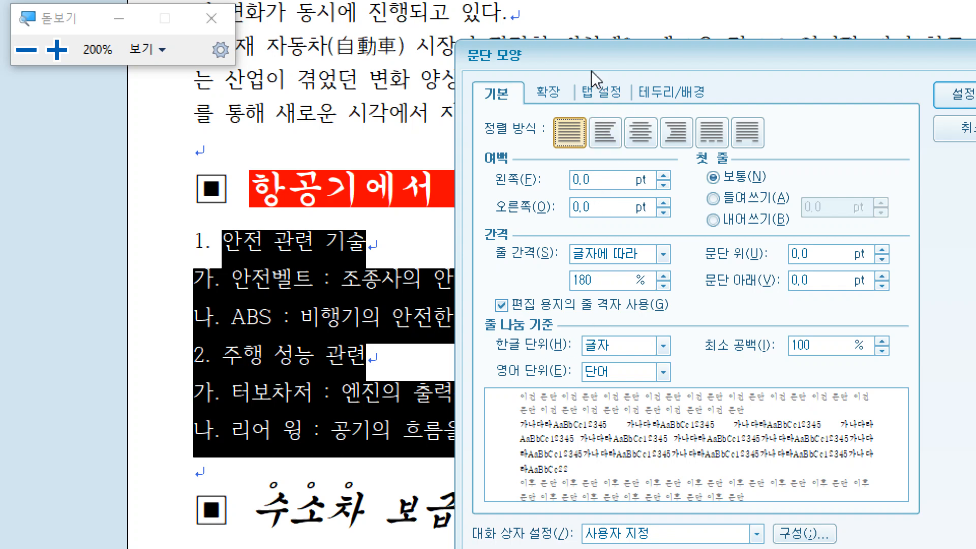
pyautogui.click(564, 93)
pyautogui.click(599, 96)
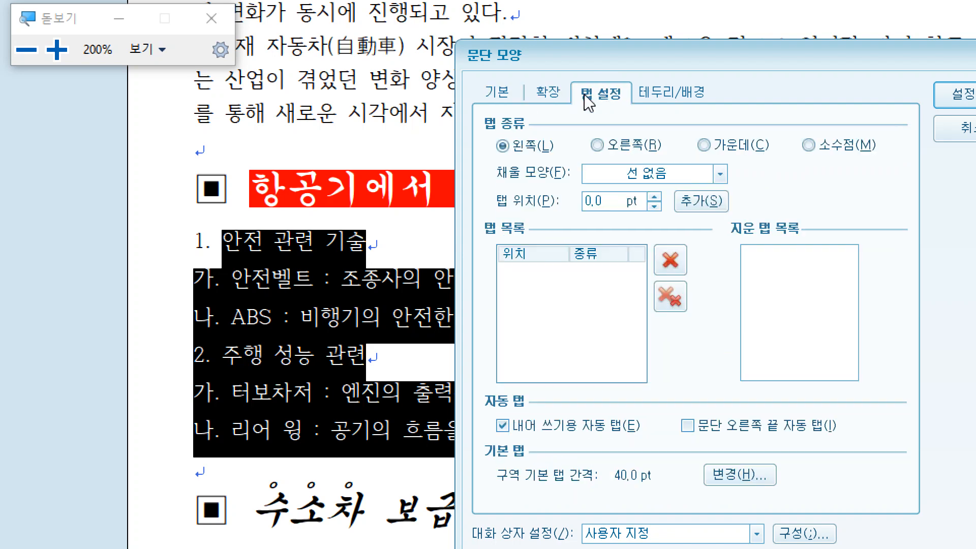
pyautogui.click(509, 100)
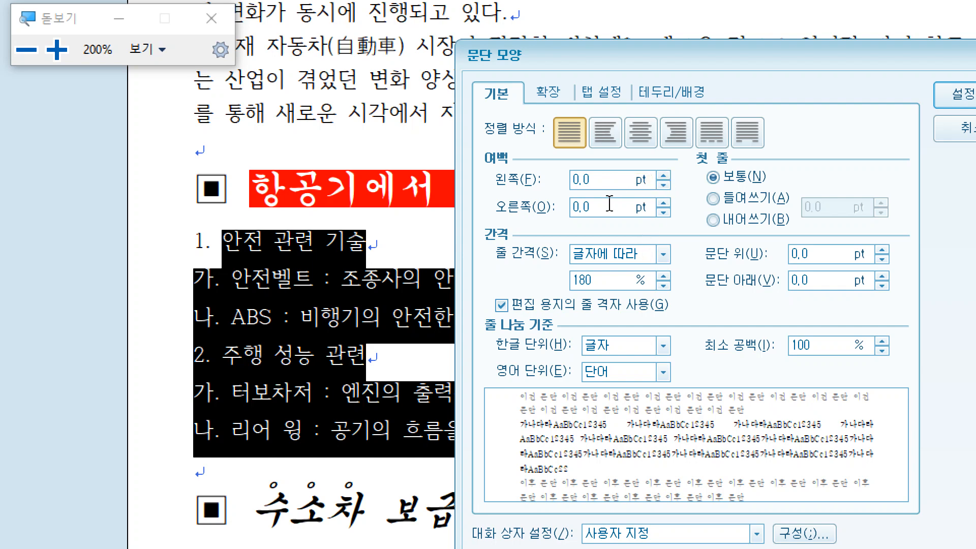
pyautogui.moveTo(597, 209); pyautogui.dragTo(573, 209)
pyautogui.write('20')
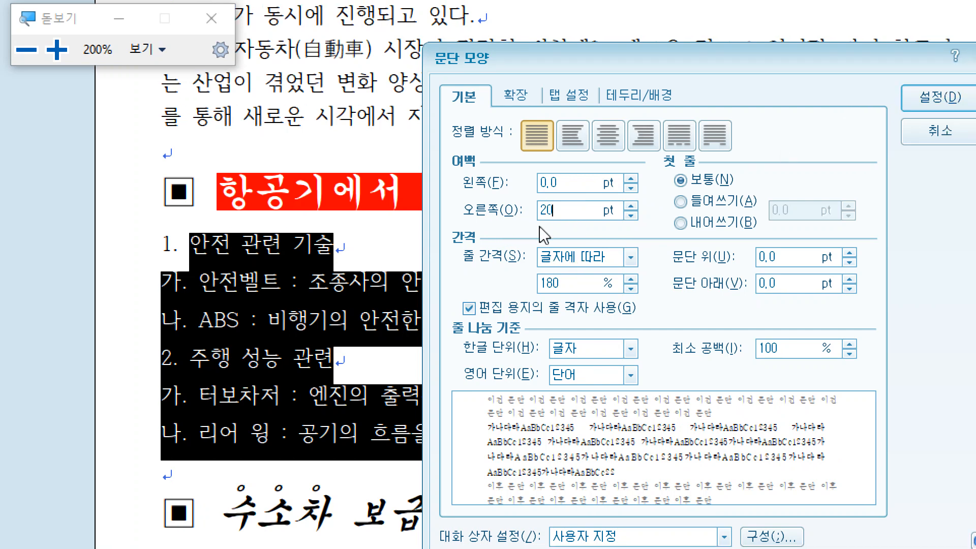
pyautogui.click(512, 212)
pyautogui.write('0')
pyautogui.hotkey('shift', 'Tab')
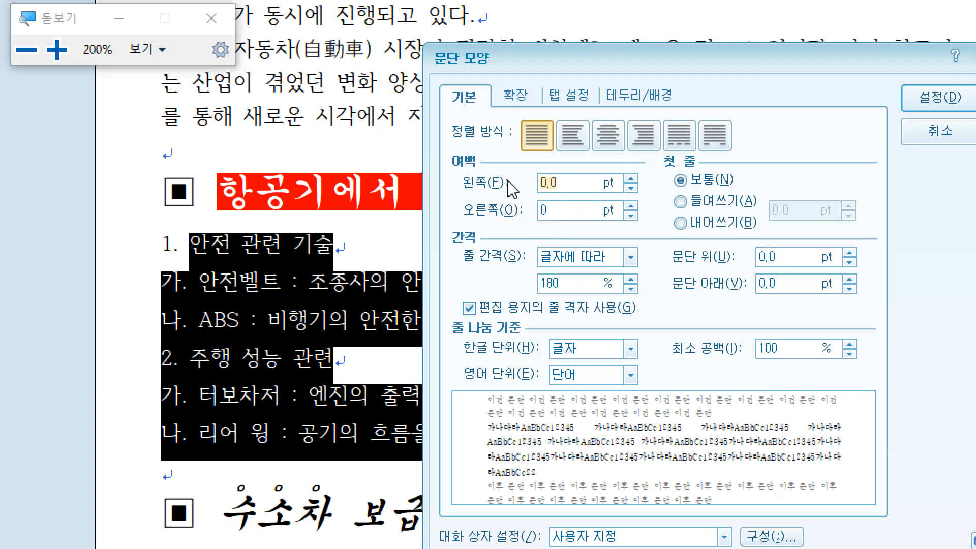
pyautogui.write('20')
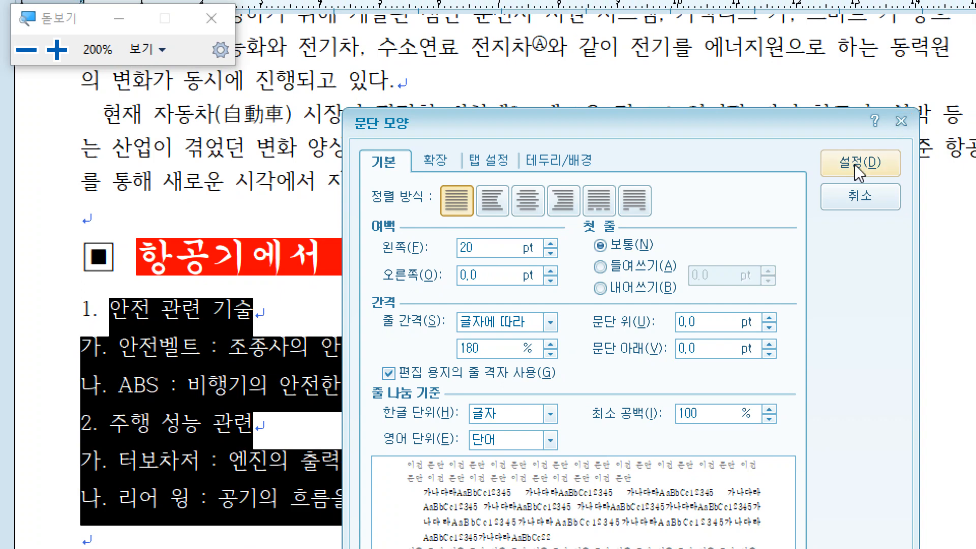
pyautogui.click(940, 96)
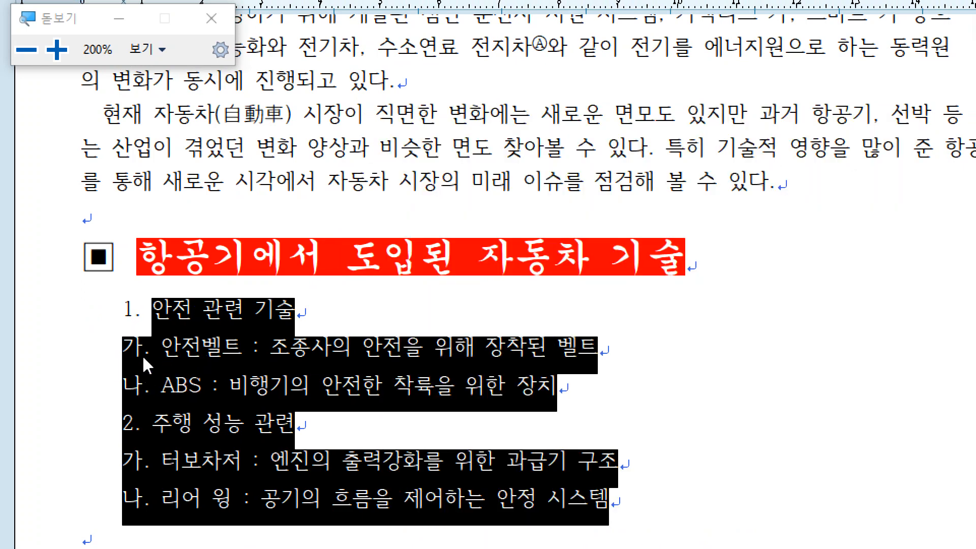
pyautogui.click(174, 382)
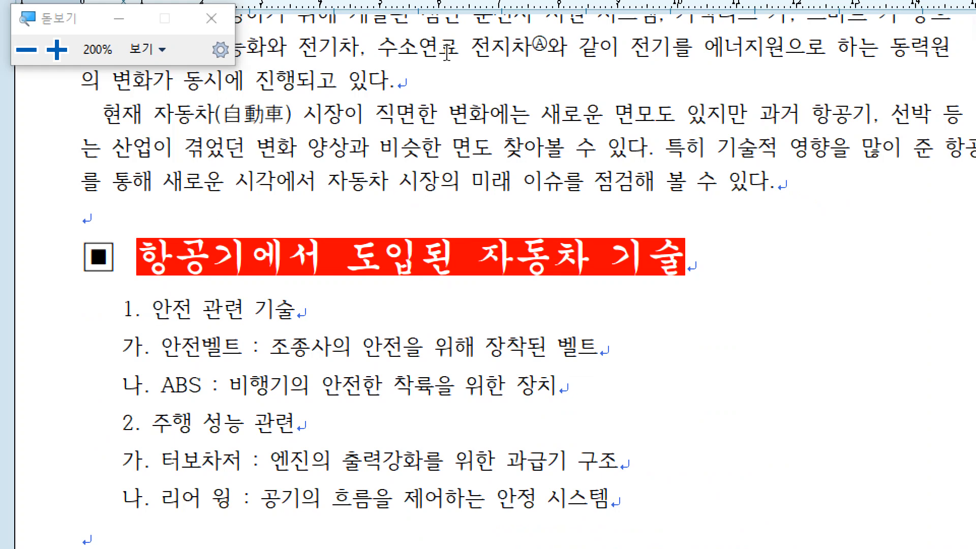
pyautogui.hotkey('ctrl', 'k')
pyautogui.press('n')
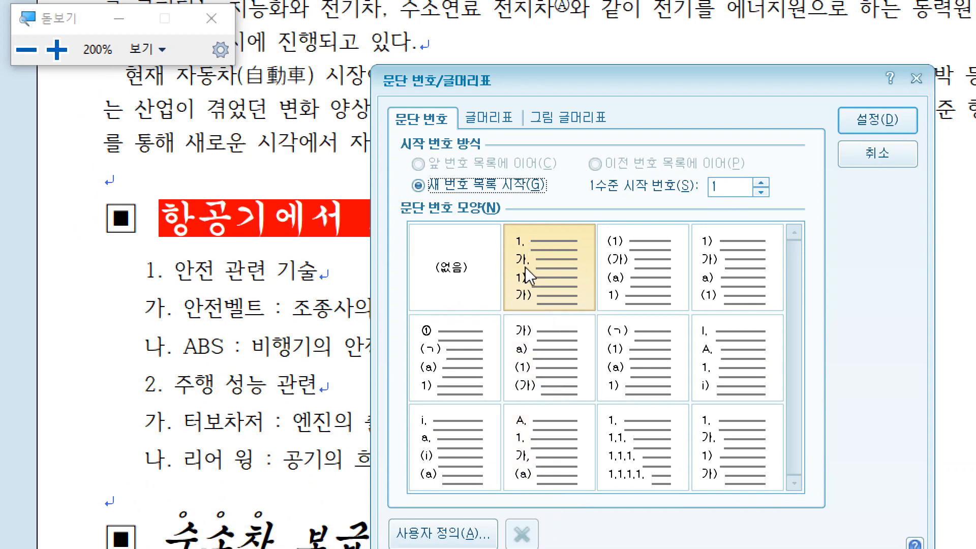
pyautogui.click(876, 153)
# Step: Set the left paragraph margin of the 안전벨트 and ABS lines under 안전 관련 기술 to 30 pt
pyautogui.moveTo(179, 297); pyautogui.dragTo(263, 306)
pyautogui.click(264, 308)
pyautogui.moveTo(180, 307); pyautogui.dragTo(590, 351)
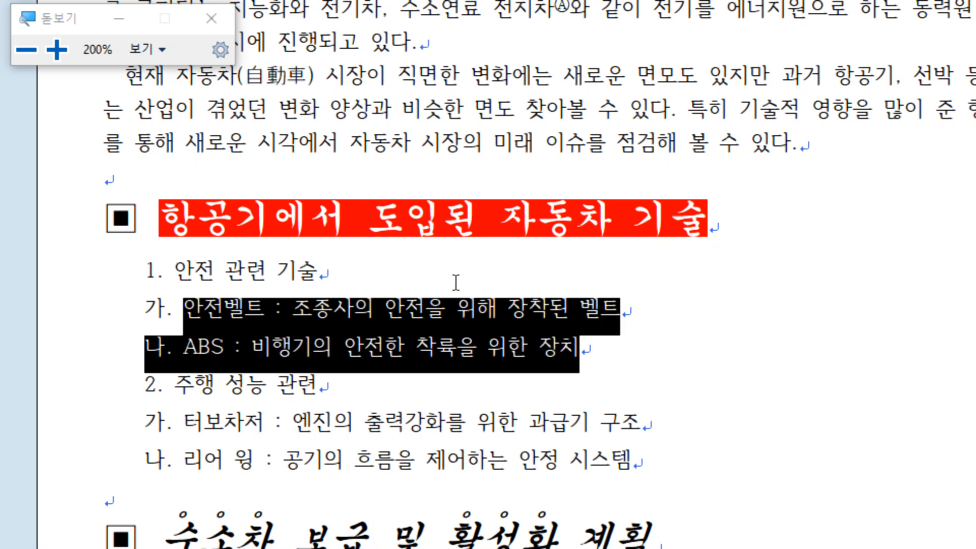
pyautogui.rightClick(447, 332)
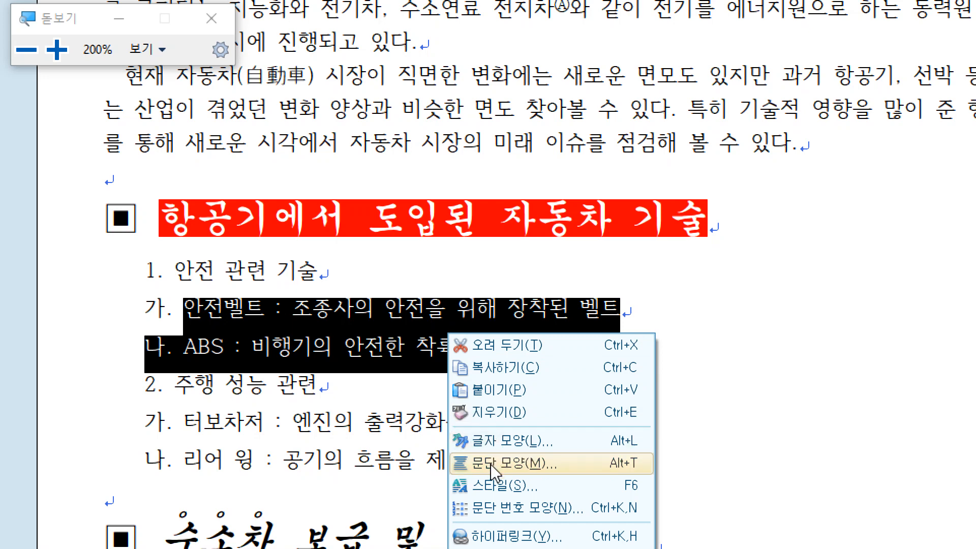
pyautogui.click(616, 464)
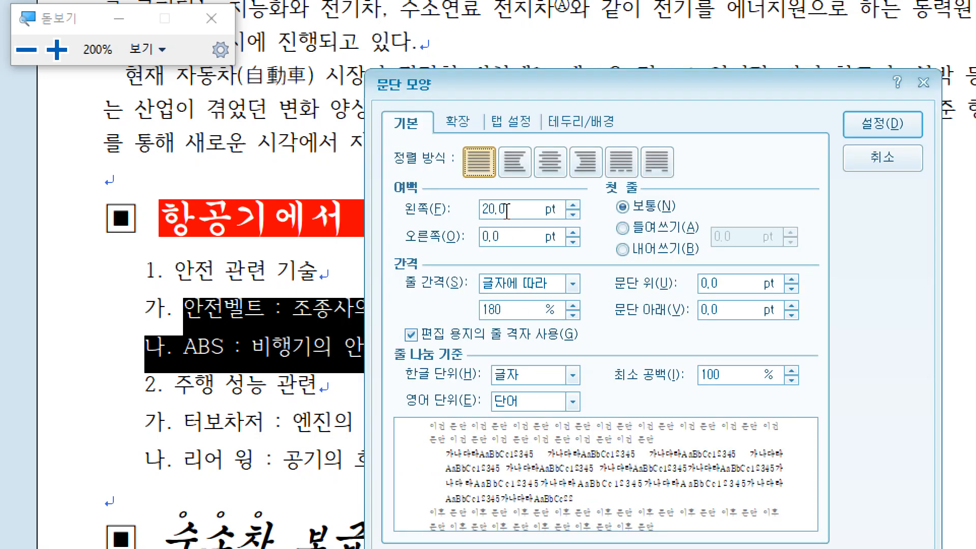
pyautogui.moveTo(506, 209); pyautogui.dragTo(437, 213)
pyautogui.write('30')
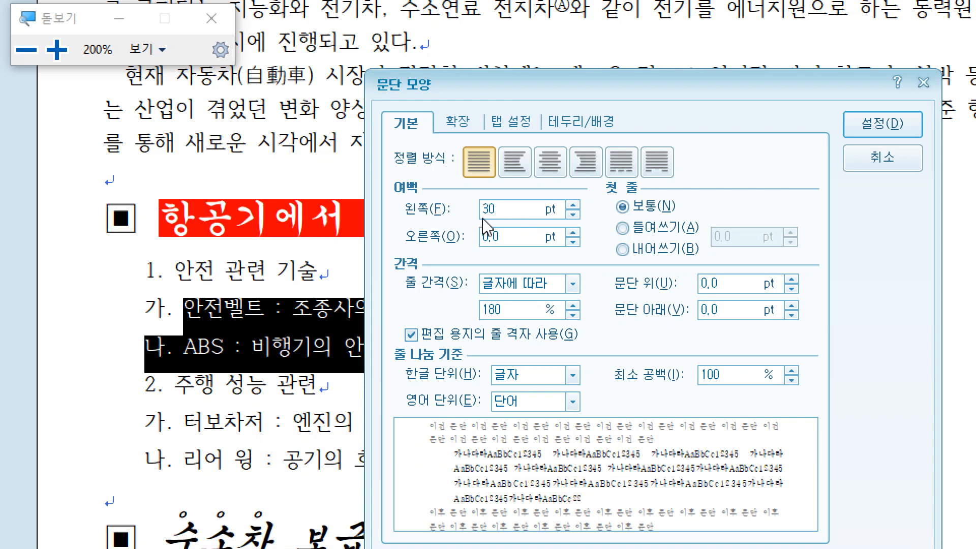
pyautogui.click(856, 129)
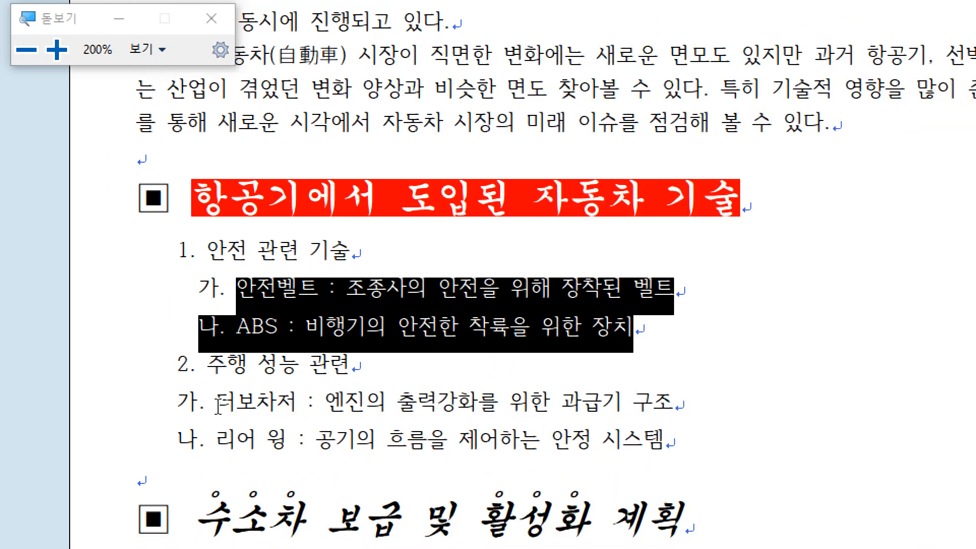
# Step: Set the left paragraph margin of the 터보차저 and 리어 윙 lines under 주행 성능 관련 to 30 pt
pyautogui.moveTo(219, 410); pyautogui.dragTo(684, 429)
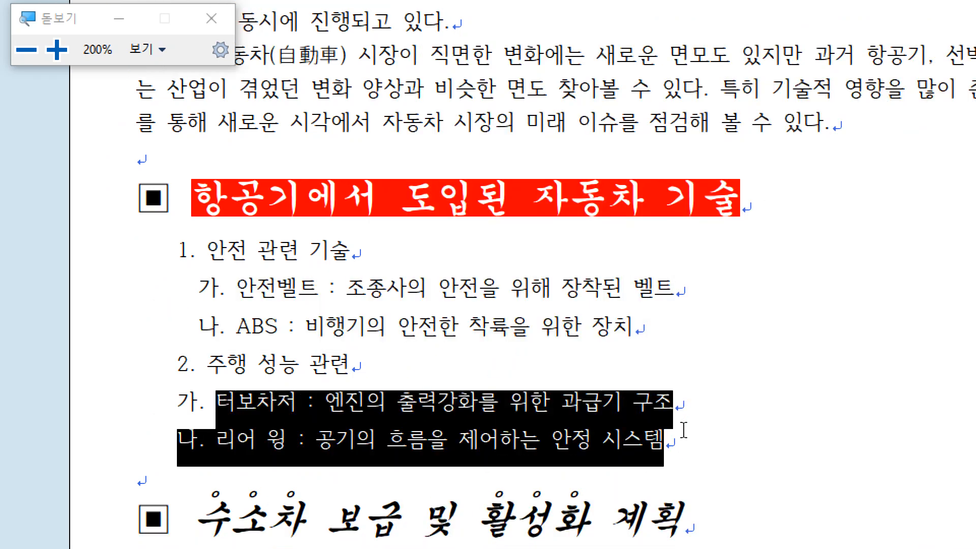
pyautogui.hotkey('alt', 't')
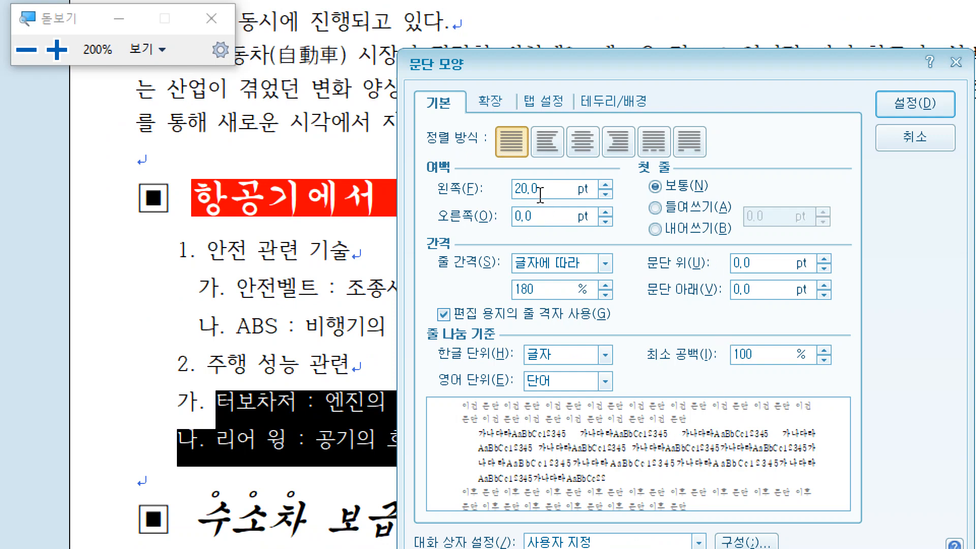
pyautogui.doubleClick(539, 193)
pyautogui.write('30')
pyautogui.press('Return')
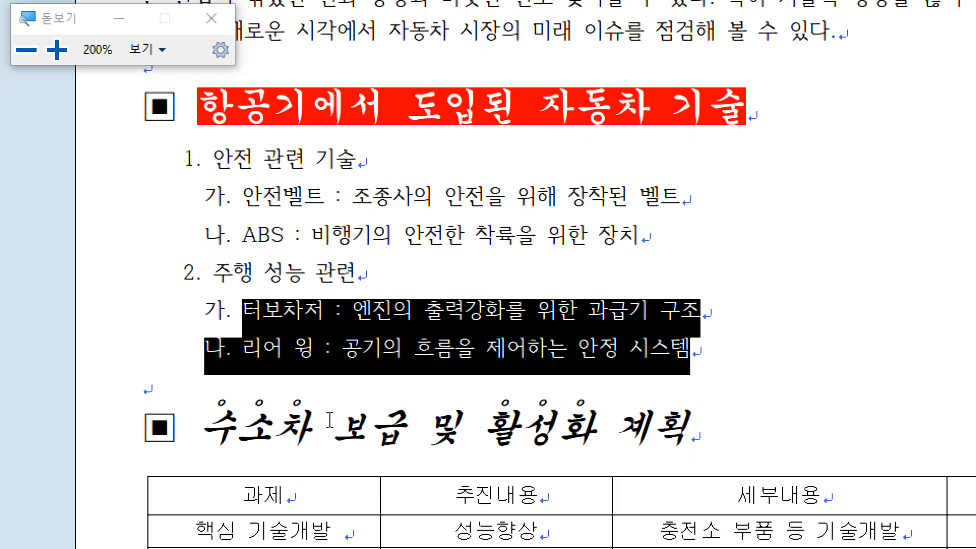
# Step: Close the screen magnifier and return to the table under the 수소차 보급 및 활성화 계획 subheading
pyautogui.click(333, 505)
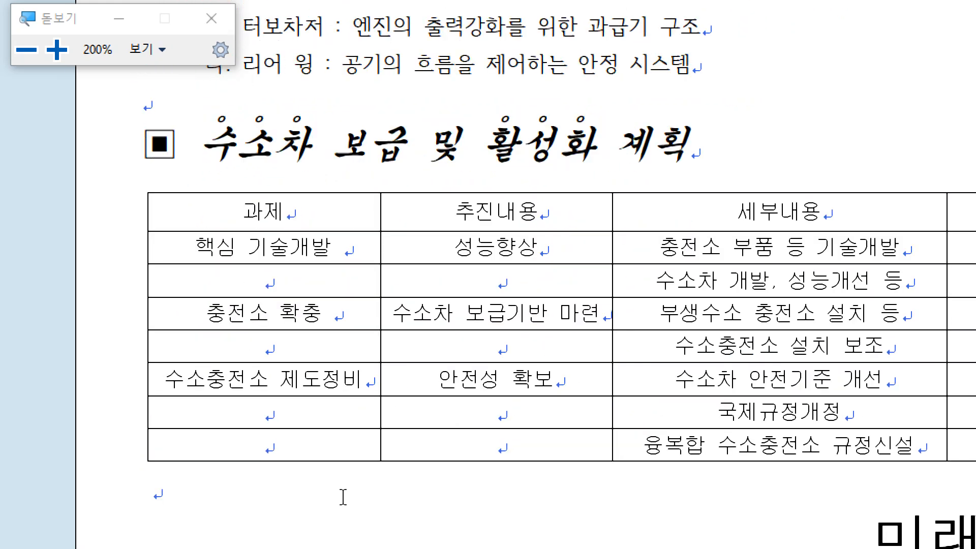
pyautogui.click(215, 14)
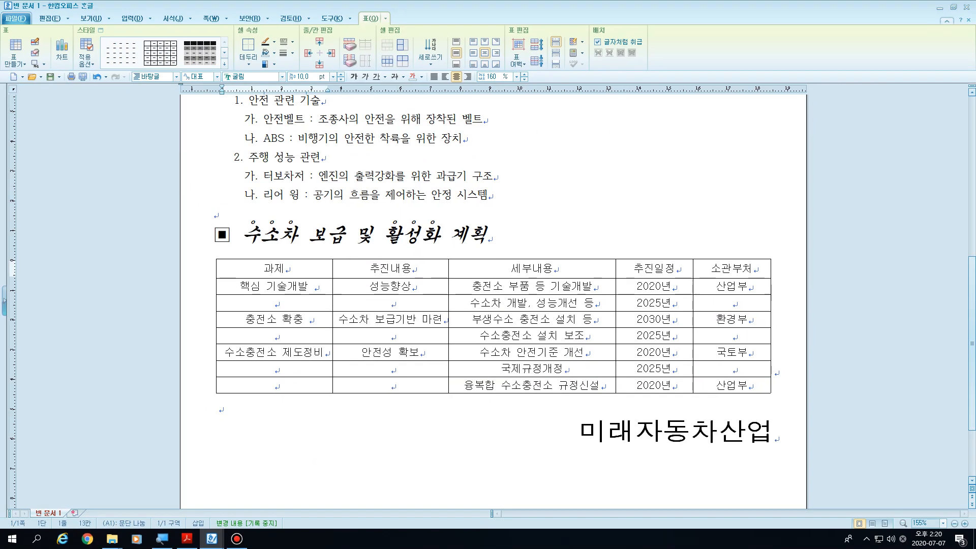
pyautogui.moveTo(284, 268); pyautogui.dragTo(732, 385)
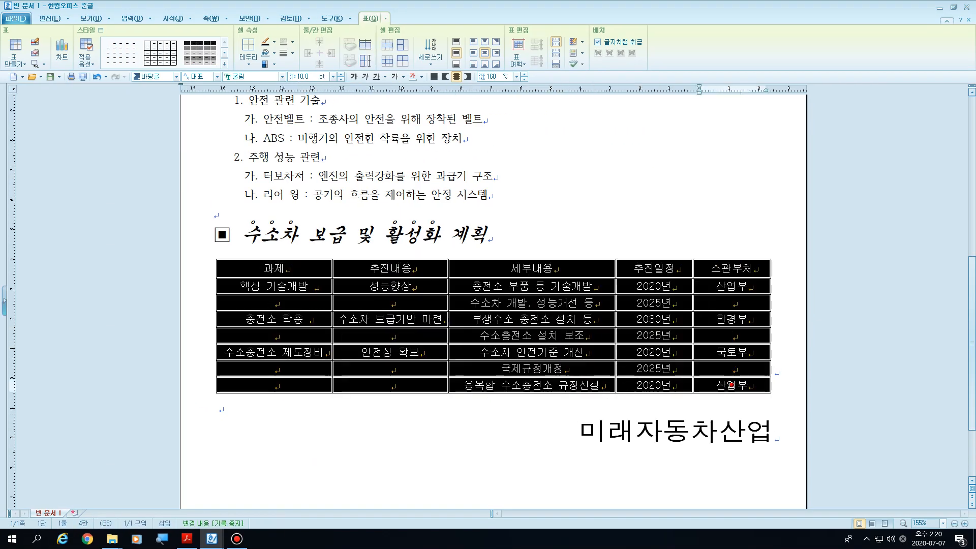
pyautogui.click(491, 235)
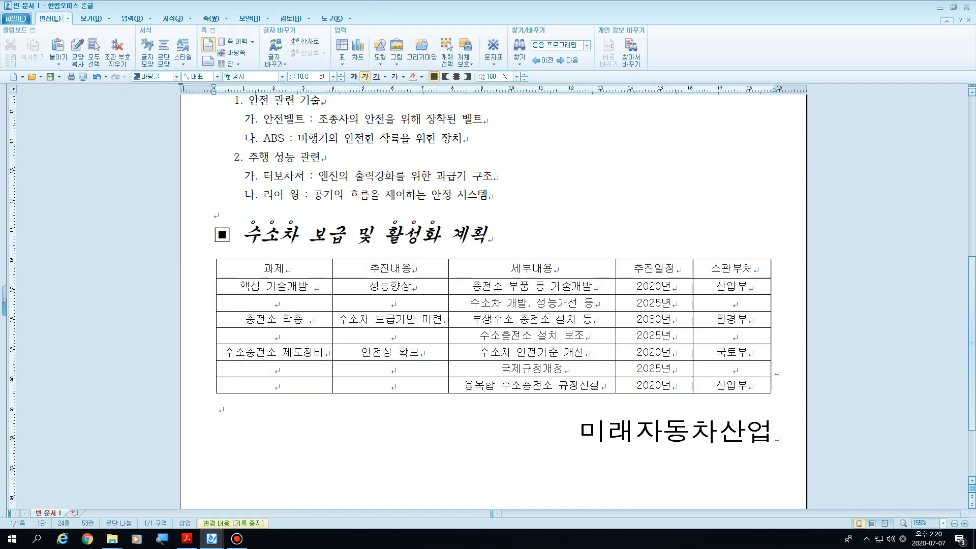
# Step: Switch to GW02-08A.pdf in Acrobat Reader and examine the table's specifications and the entries in the 과제 and 세부내용 columns
pyautogui.click(187, 538)
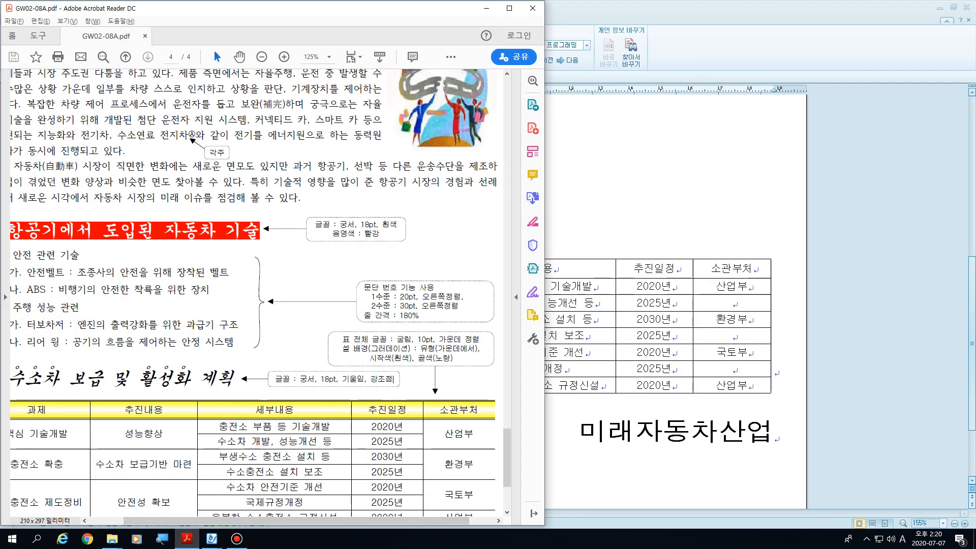
pyautogui.moveTo(296, 520); pyautogui.dragTo(261, 520)
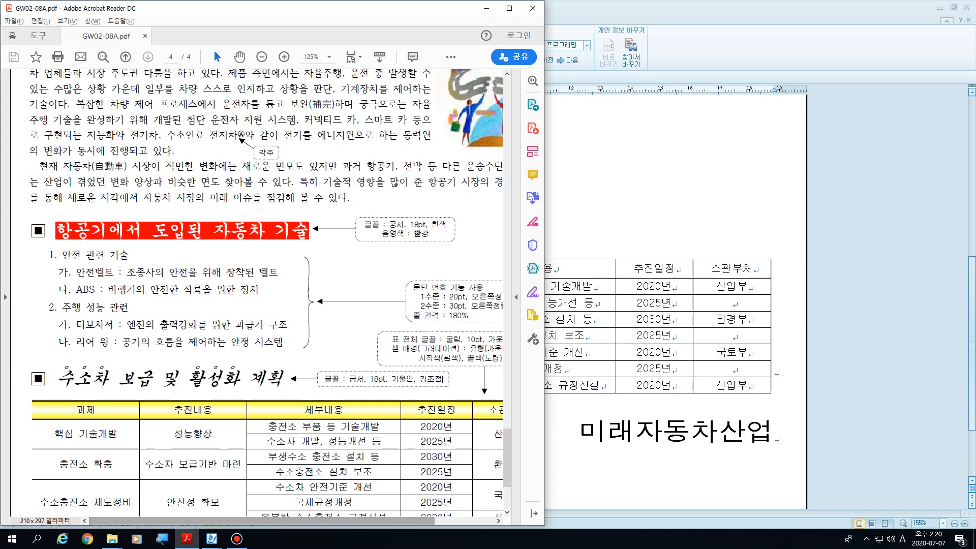
pyautogui.scroll(-2, 257, 295)
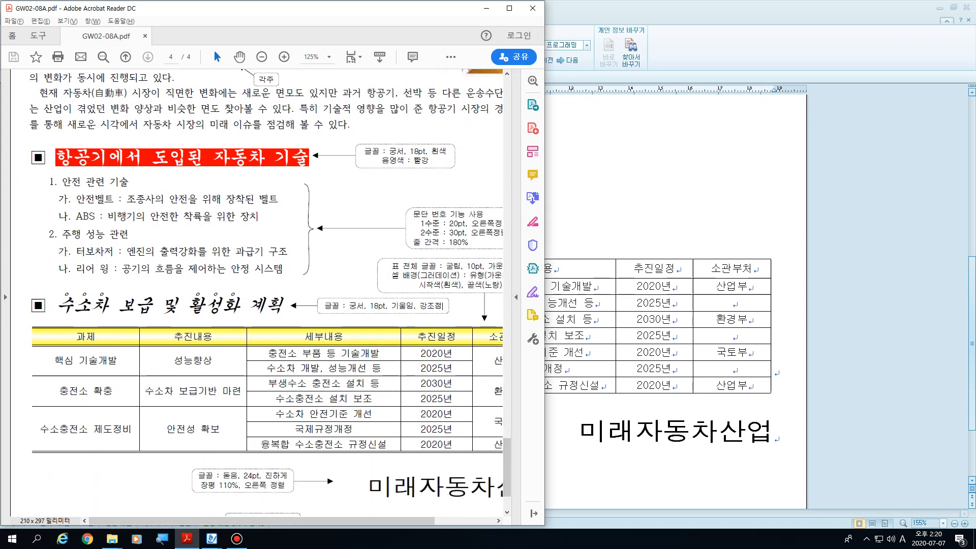
pyautogui.click(262, 56)
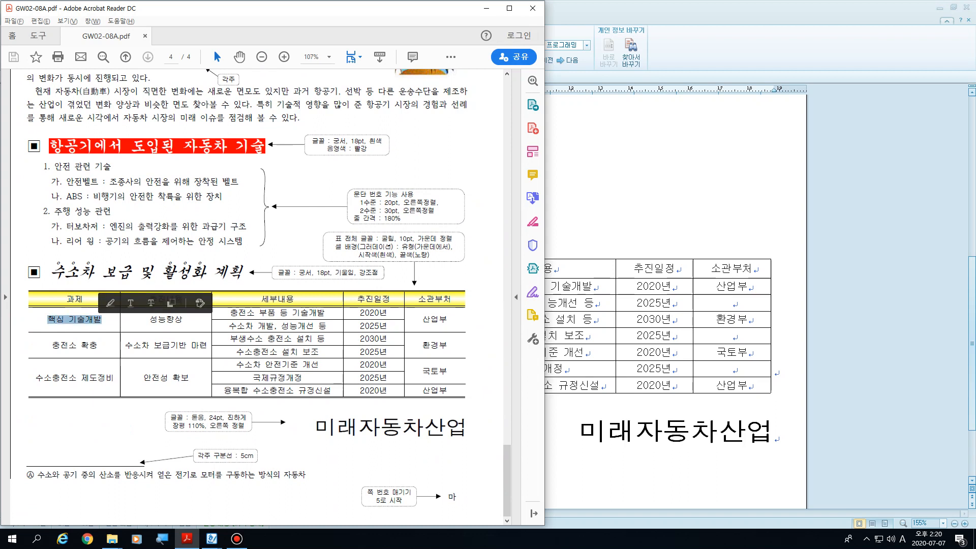
pyautogui.moveTo(44, 378); pyautogui.dragTo(112, 378)
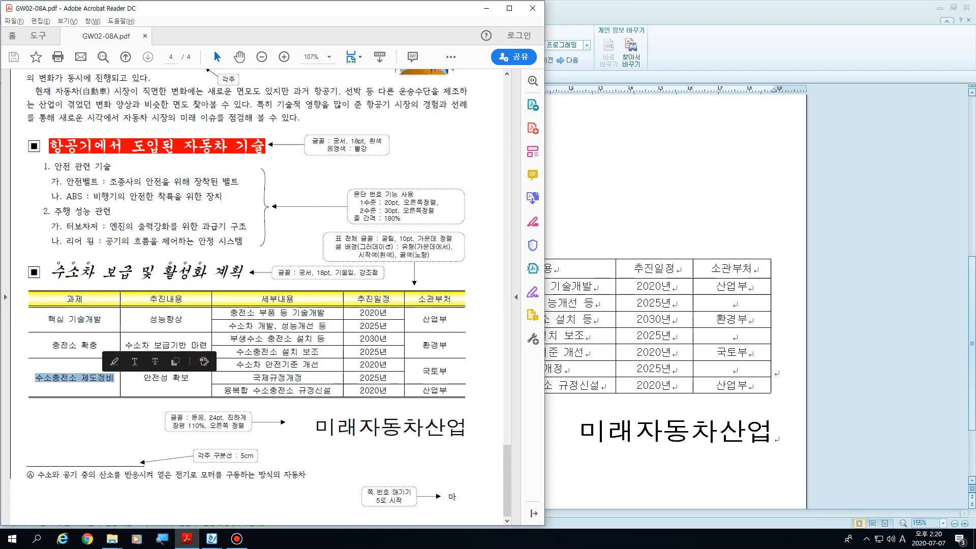
pyautogui.click(112, 380)
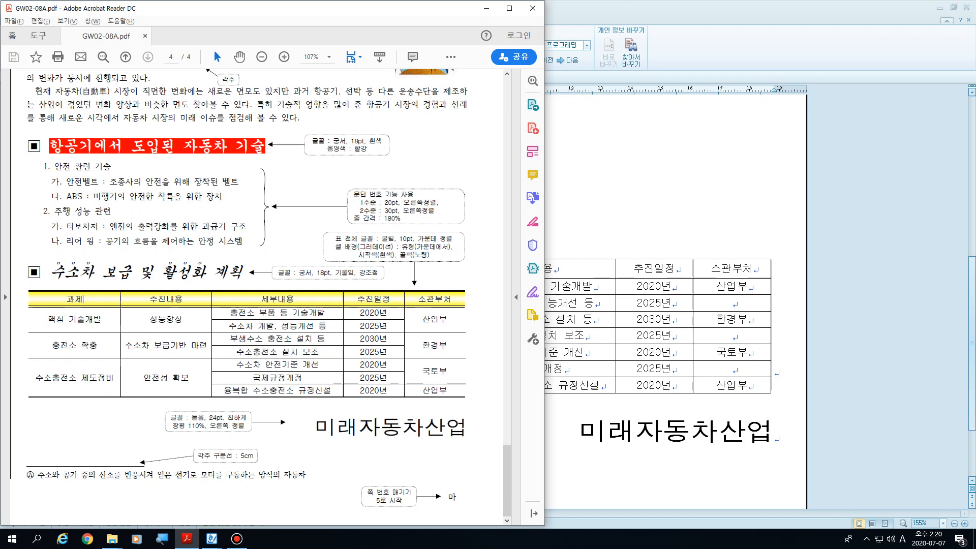
pyautogui.moveTo(262, 298); pyautogui.dragTo(294, 299)
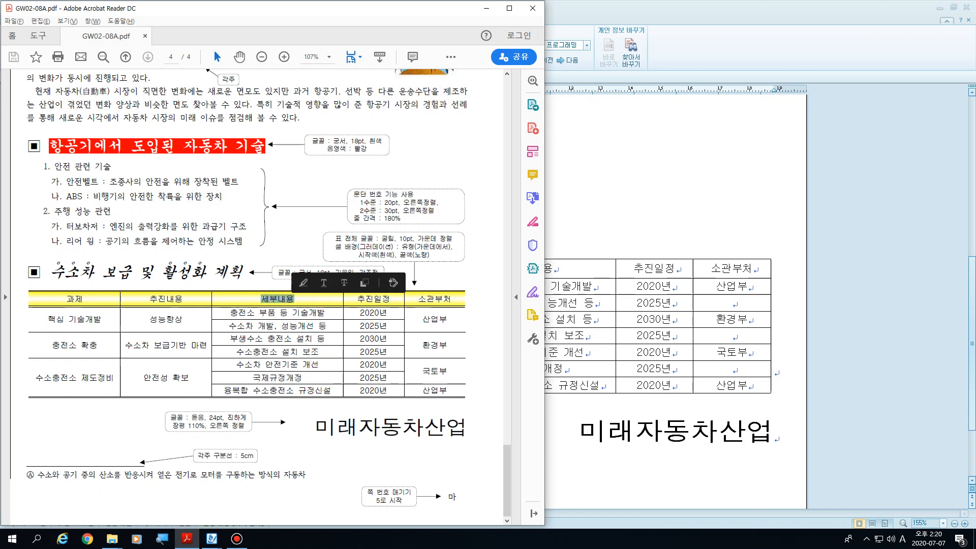
pyautogui.moveTo(223, 390); pyautogui.dragTo(330, 391)
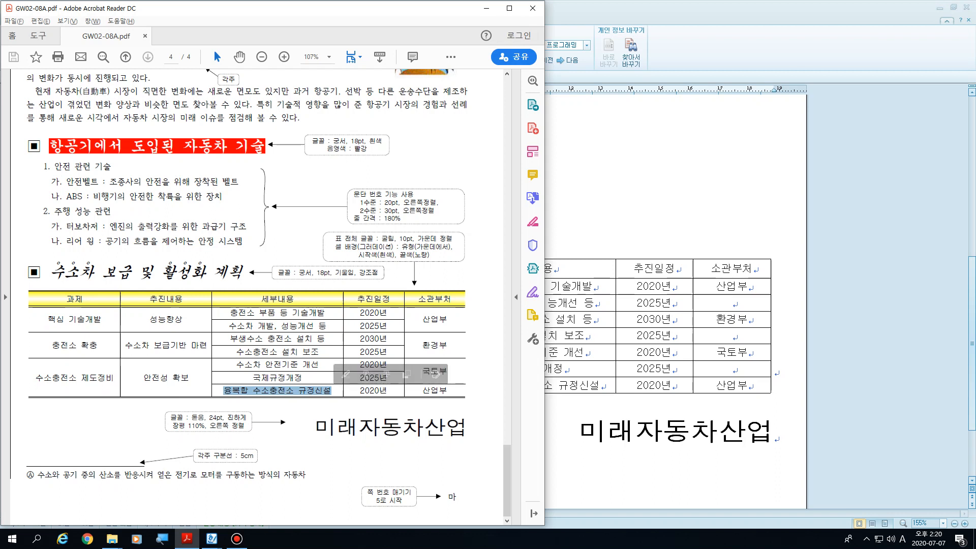
pyautogui.click(294, 298)
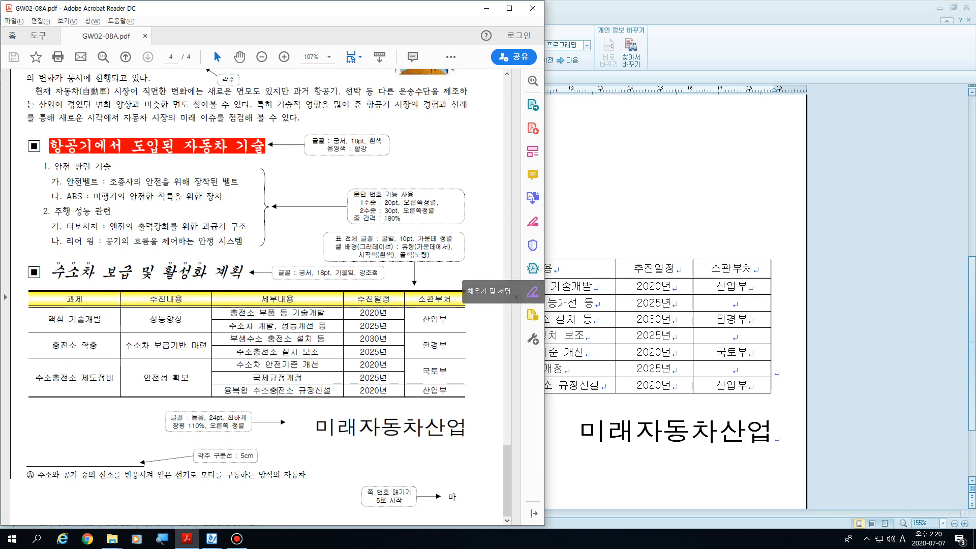
# Step: Compare the 한글 table with the exam PDF, examining the 핵심 기술개발 and 성능향상 cells
pyautogui.hotkey('alt', 'Tab')
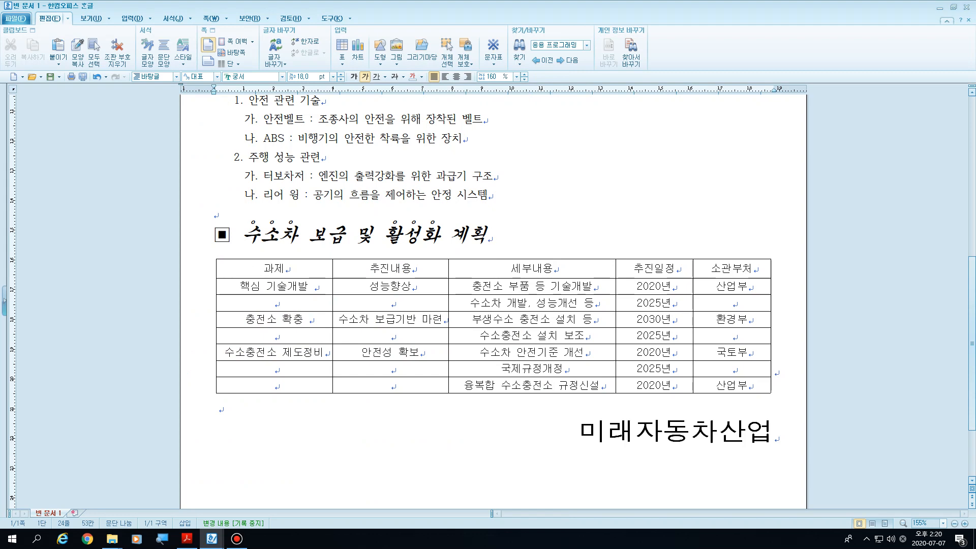
pyautogui.hotkey('alt', 'Tab')
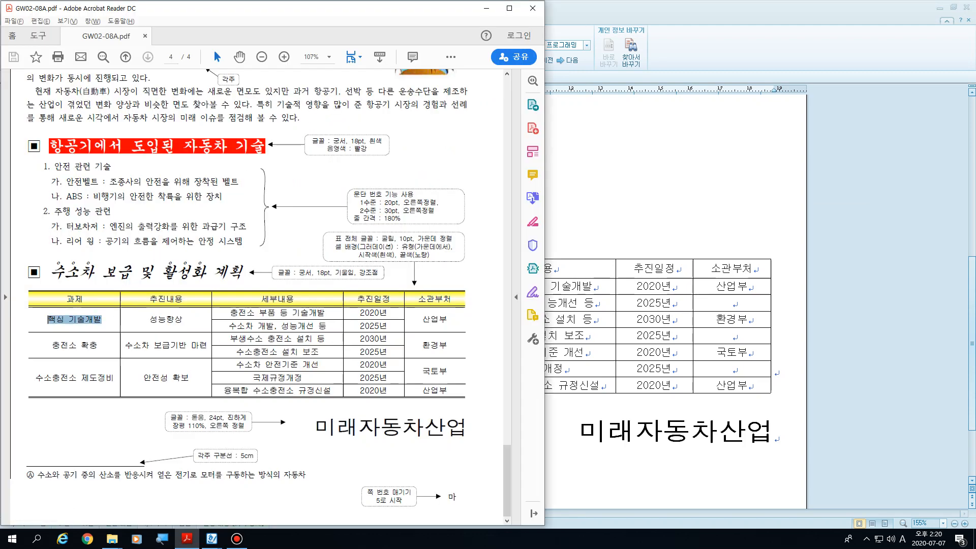
pyautogui.moveTo(150, 320); pyautogui.dragTo(184, 319)
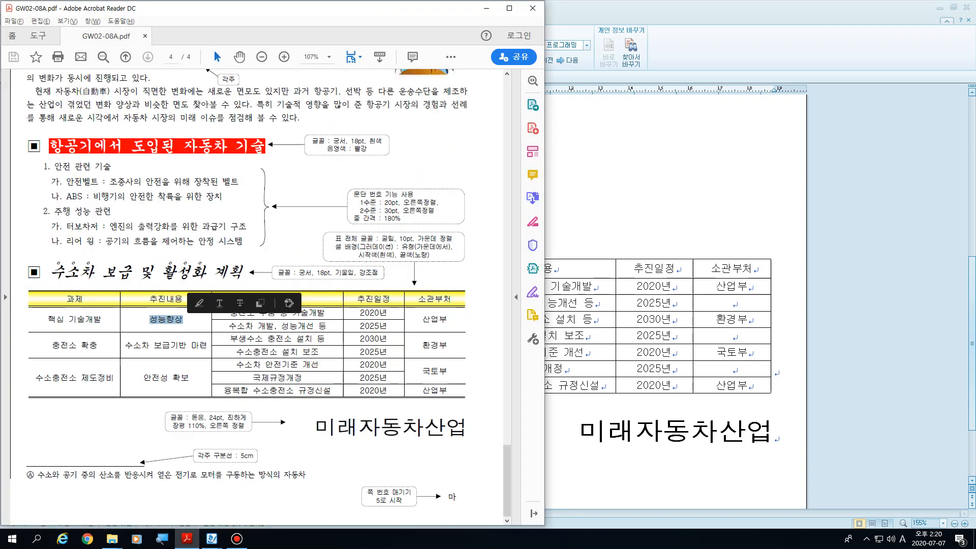
pyautogui.click(184, 320)
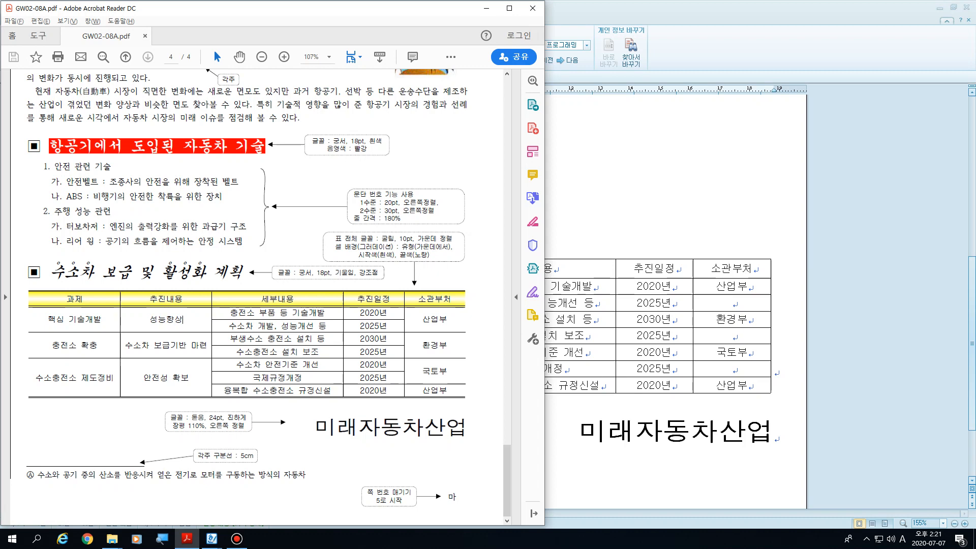
# Step: Back in 한글, delete the trailing spaces after 핵심 기술개발 and 충전소 확충 in the table
pyautogui.hotkey('alt', 'Tab')
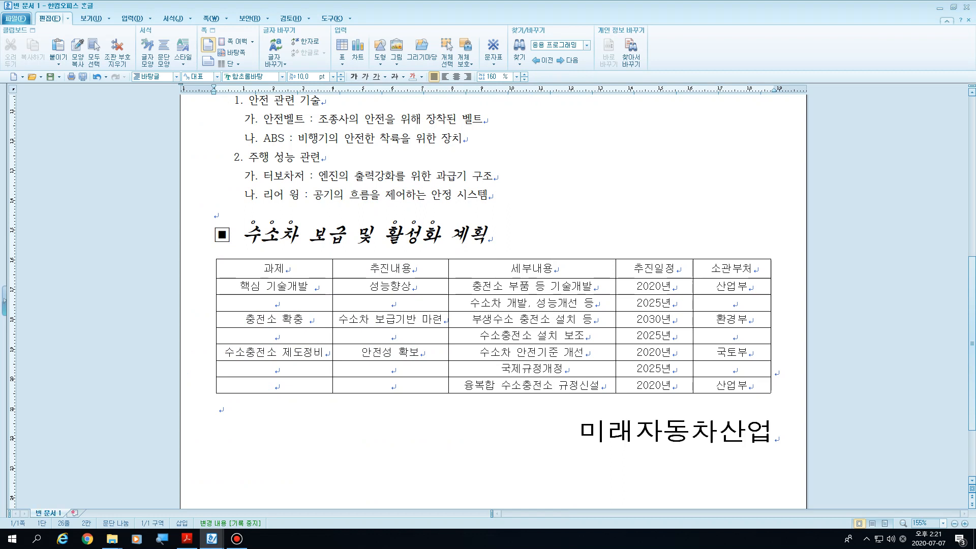
pyautogui.click(314, 286)
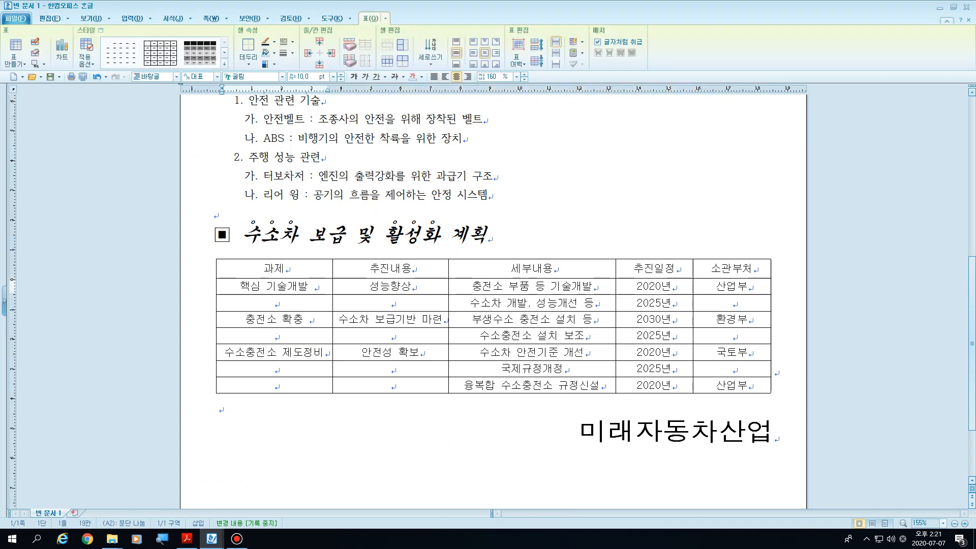
pyautogui.press('BackSpace')
pyautogui.click(309, 319)
pyautogui.press('BackSpace')
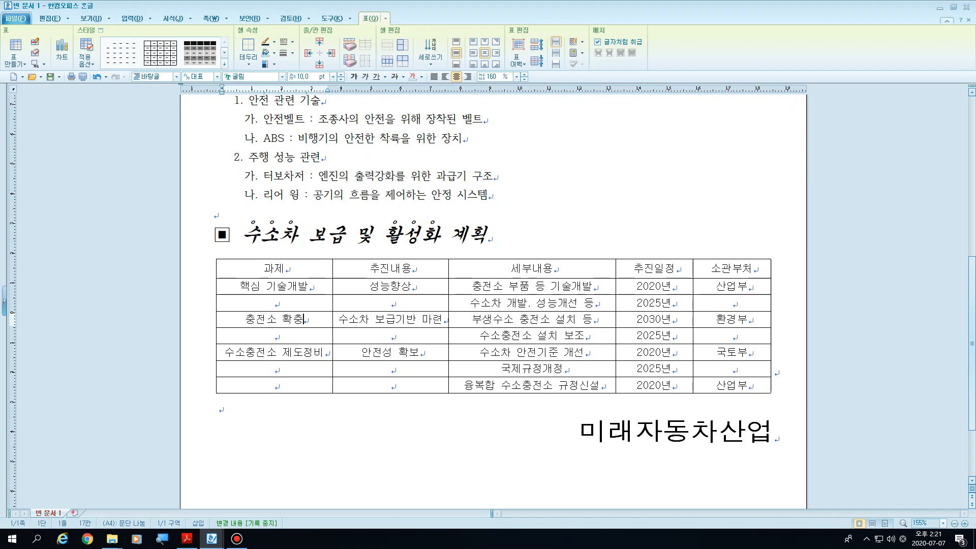
# Step: Merge the 핵심 기술개발 cell with the empty cell below it
pyautogui.click(309, 286)
pyautogui.moveTo(310, 286); pyautogui.dragTo(275, 303)
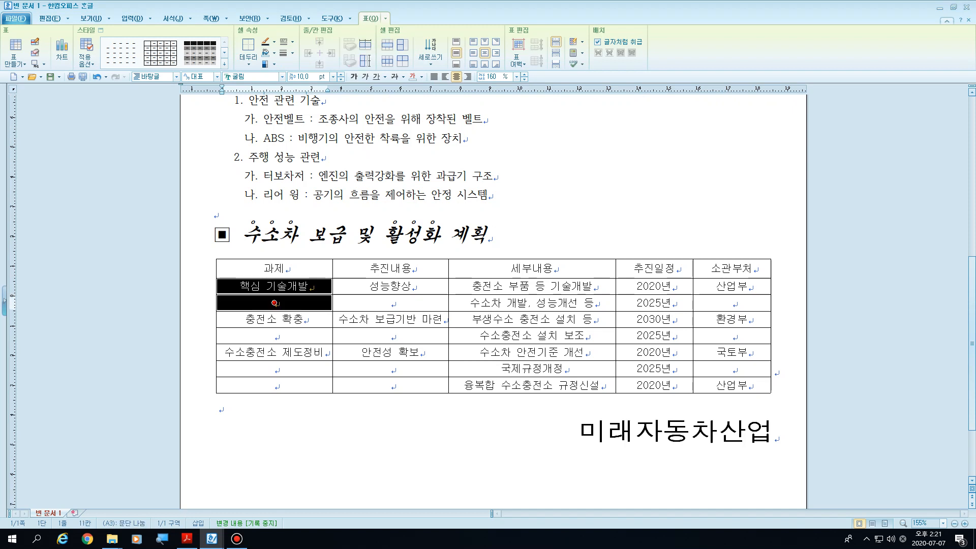
pyautogui.hotkey('shift', 'F10')
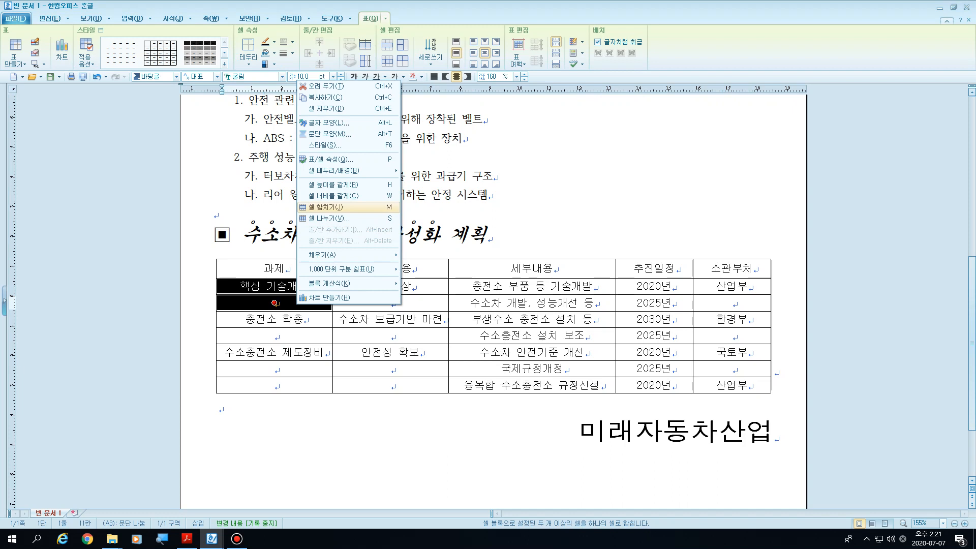
pyautogui.moveTo(263, 286); pyautogui.dragTo(275, 302)
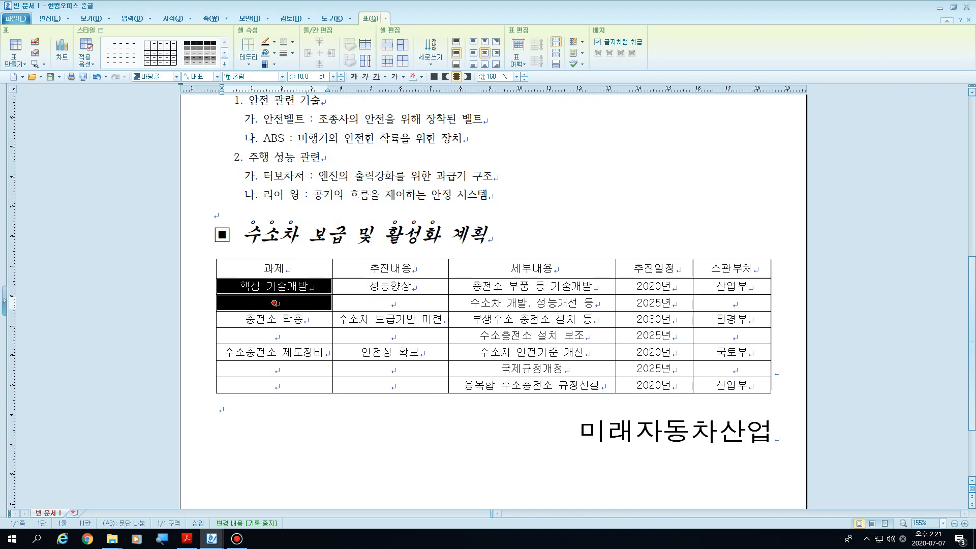
pyautogui.press('m')
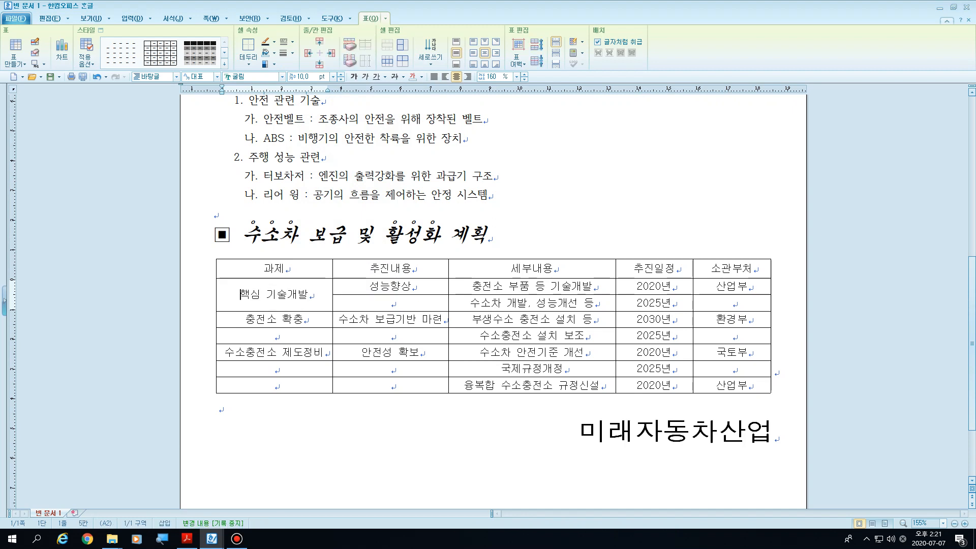
# Step: Merge the 성능향상, 충전소 확충 and 수소차 보급기반 마련 cells each with the empty cell below
pyautogui.moveTo(390, 286); pyautogui.dragTo(391, 303)
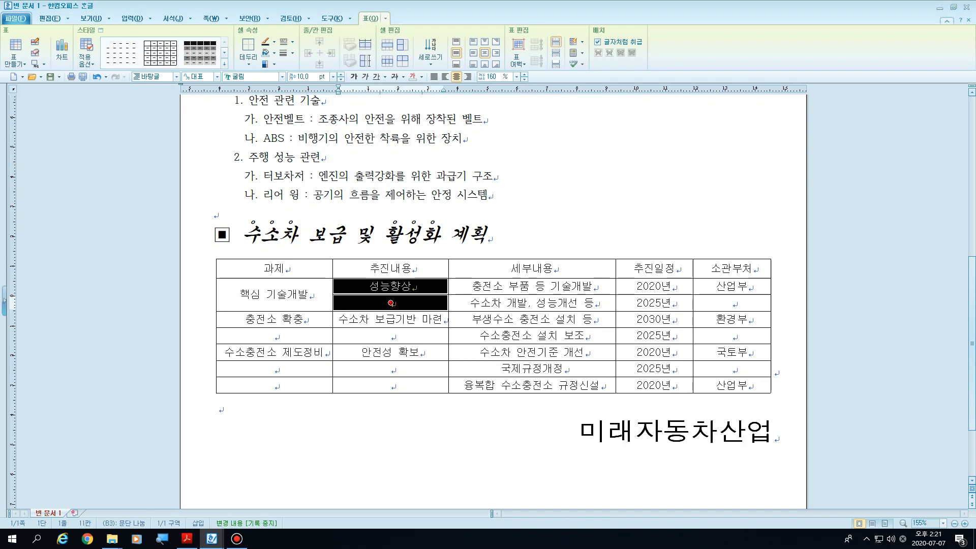
pyautogui.press('m')
pyautogui.moveTo(275, 319); pyautogui.dragTo(275, 336)
pyautogui.press('m')
pyautogui.moveTo(390, 318); pyautogui.dragTo(390, 336)
pyautogui.press('m')
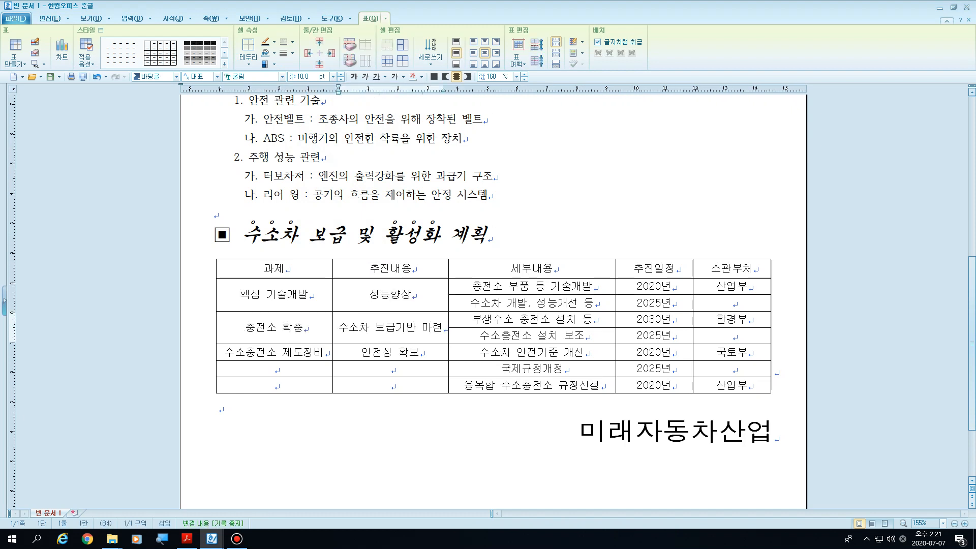
# Step: Merge the 수소충전소 제도정비 and 안전성 확보 cells each with the two empty cells below
pyautogui.moveTo(274, 353); pyautogui.dragTo(274, 386)
pyautogui.press('m')
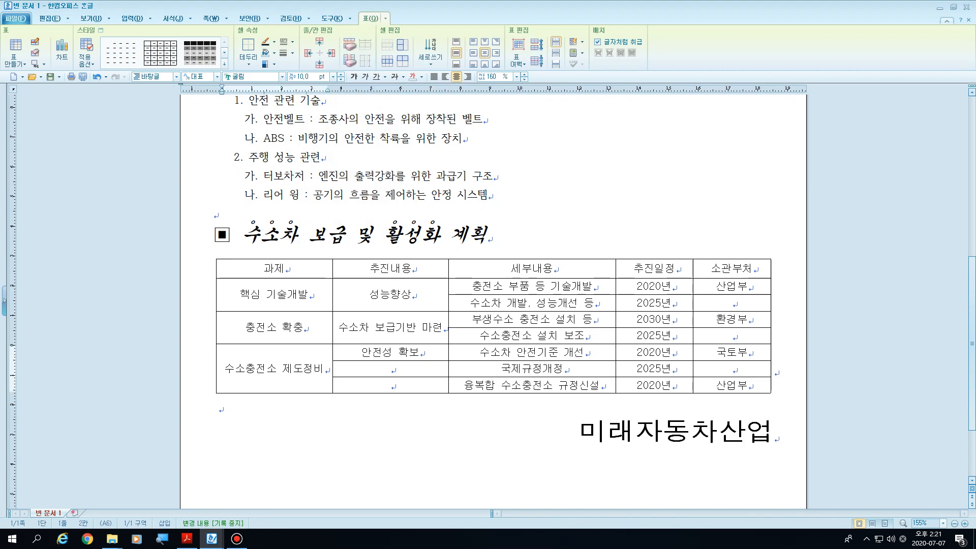
pyautogui.moveTo(390, 352); pyautogui.dragTo(390, 385)
pyautogui.press('m')
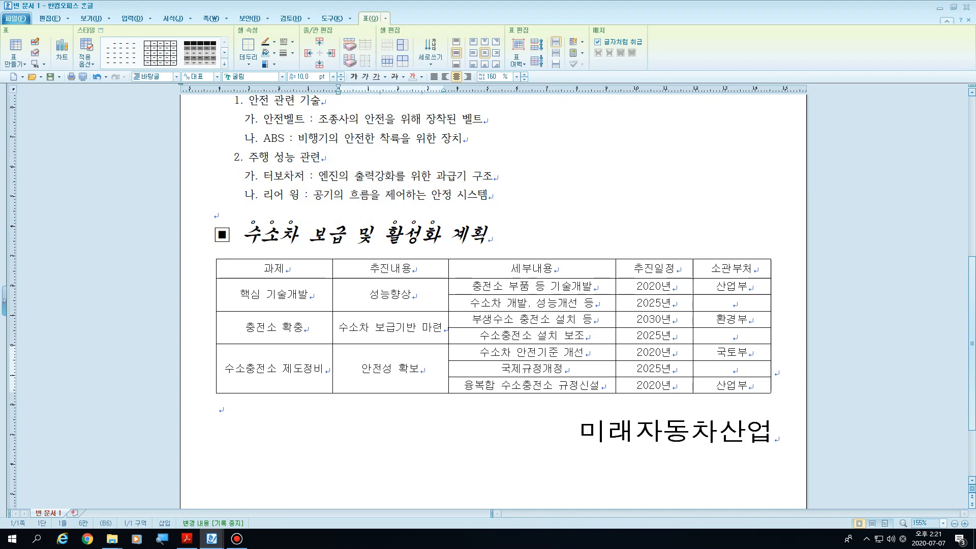
# Step: In the 소관부처 column, merge the upper 산업부, 환경부 and 국토부 cells each with the empty cell below
pyautogui.moveTo(731, 286); pyautogui.dragTo(732, 368)
pyautogui.press('m')
pyautogui.press('m')
pyautogui.press('m')
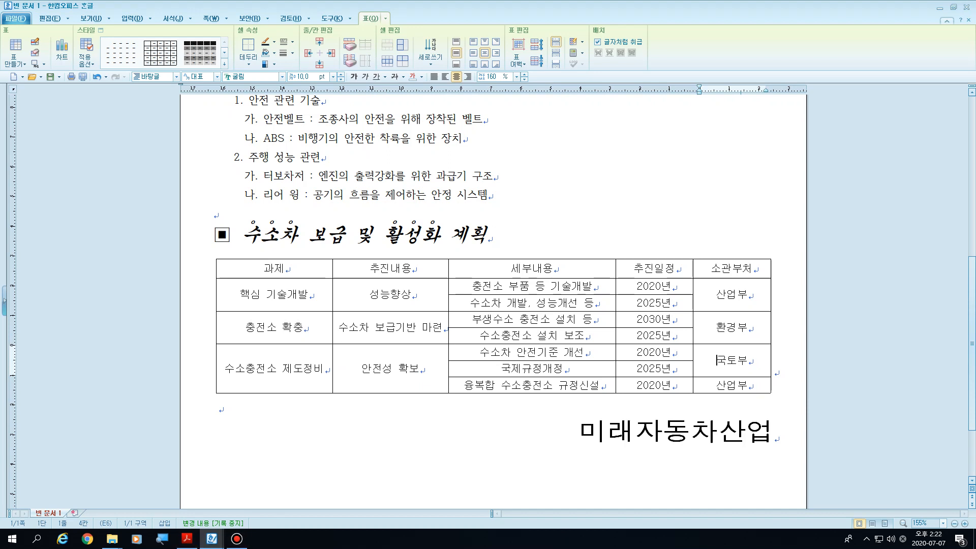
# Step: Check the exam PDF's table and set the whole table's top and bottom borders to 이중 실선 in the cell border settings
pyautogui.click(186, 538)
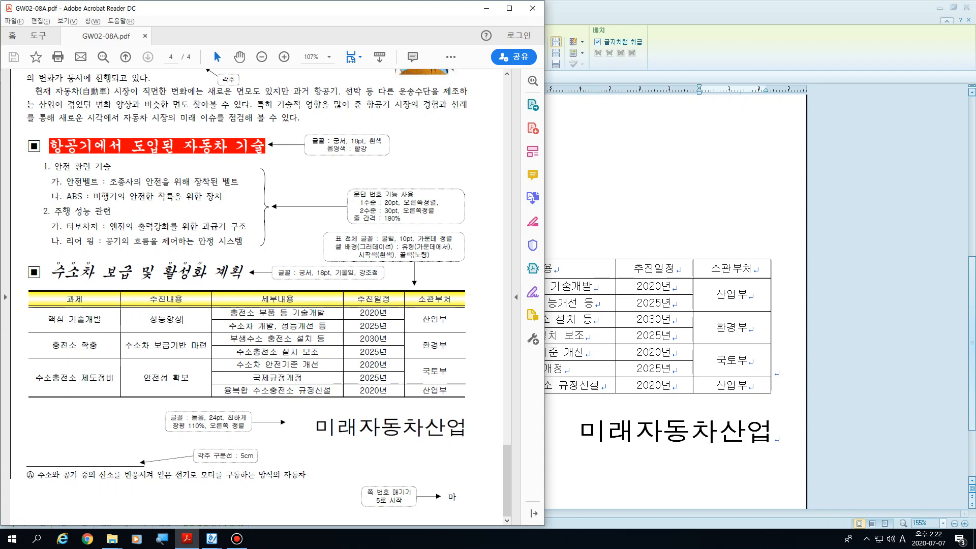
pyautogui.hotkey('alt', 'Tab')
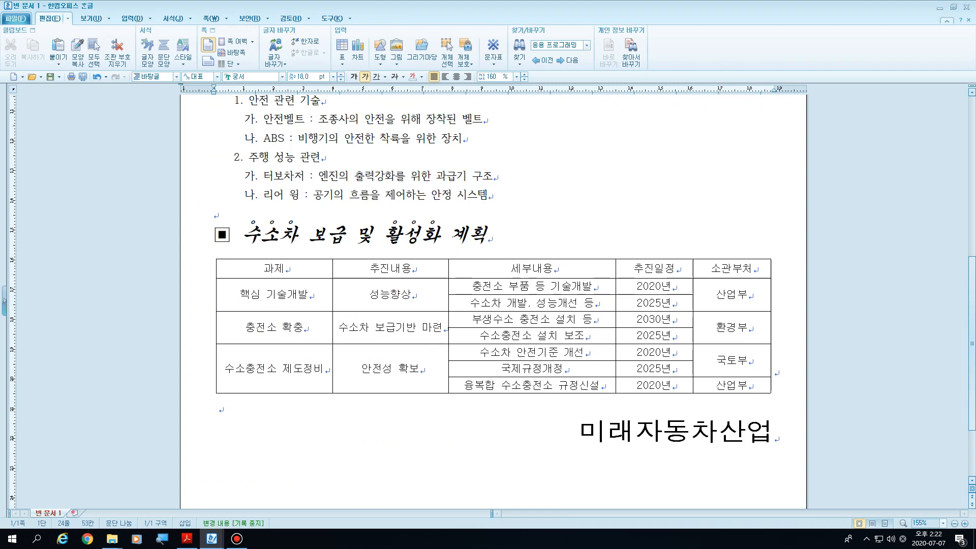
pyautogui.moveTo(274, 268); pyautogui.dragTo(731, 385)
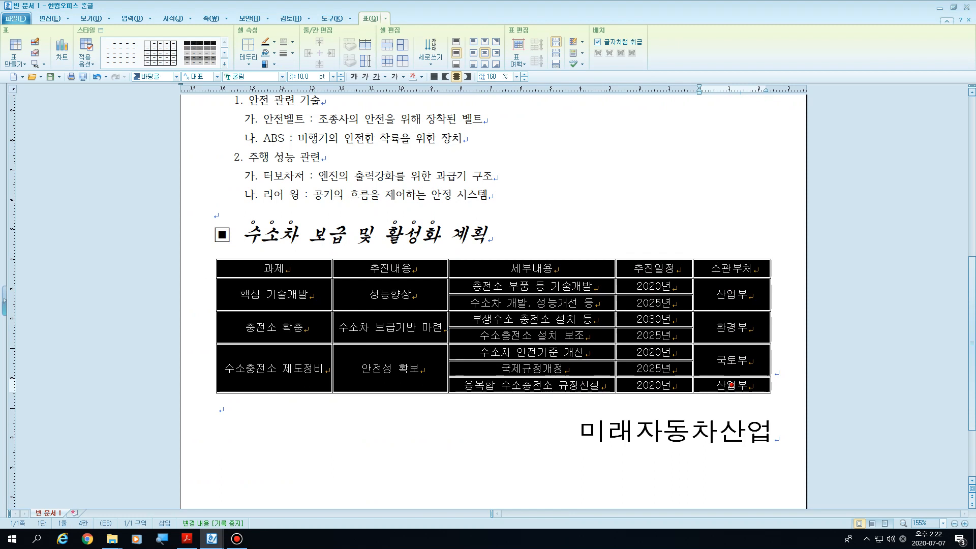
pyautogui.press('l')
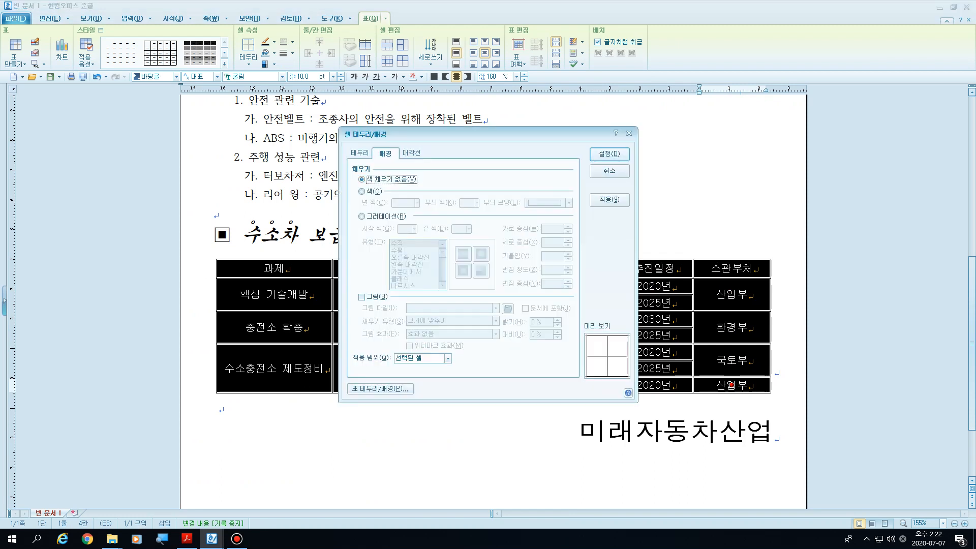
pyautogui.hotkey('ctrl', 'shift', 'Tab')
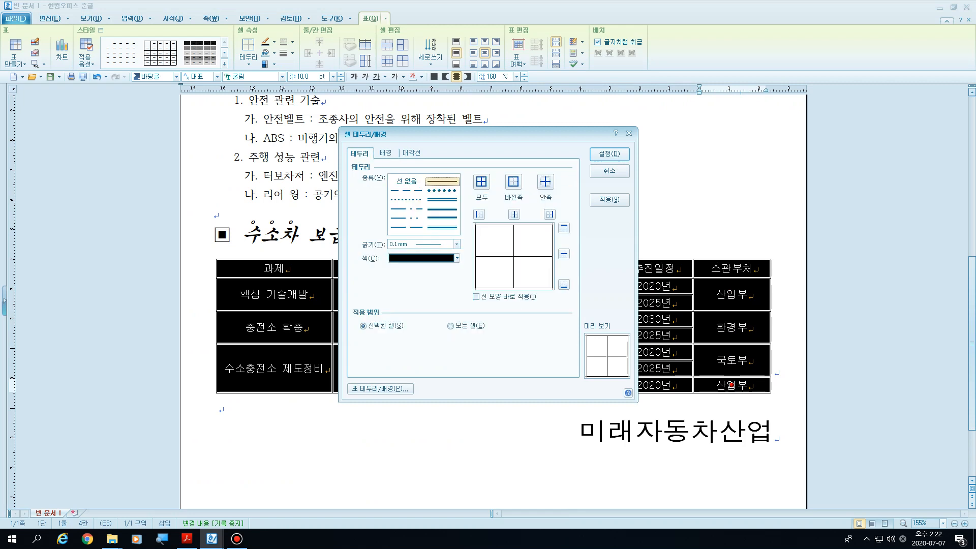
pyautogui.moveTo(459, 136); pyautogui.dragTo(609, 120)
pyautogui.click(591, 165)
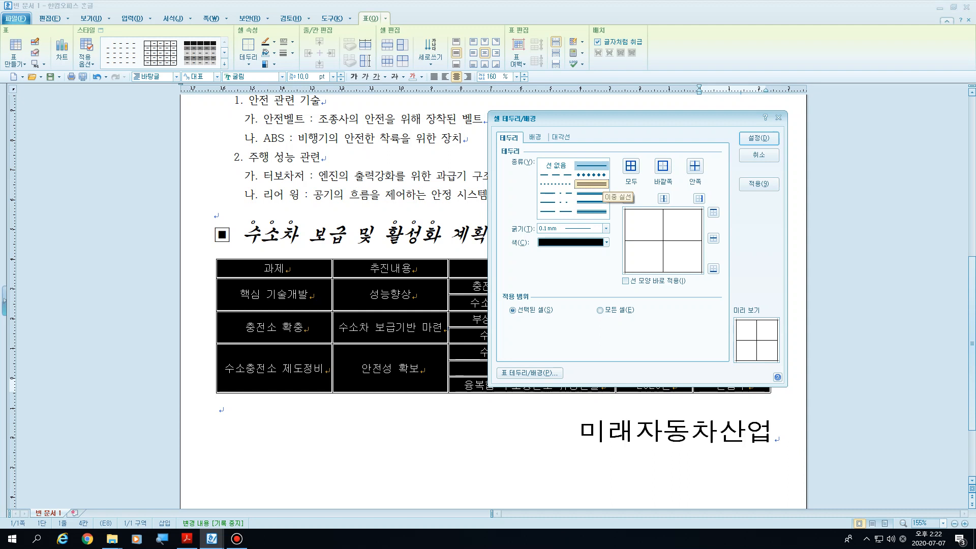
pyautogui.click(591, 184)
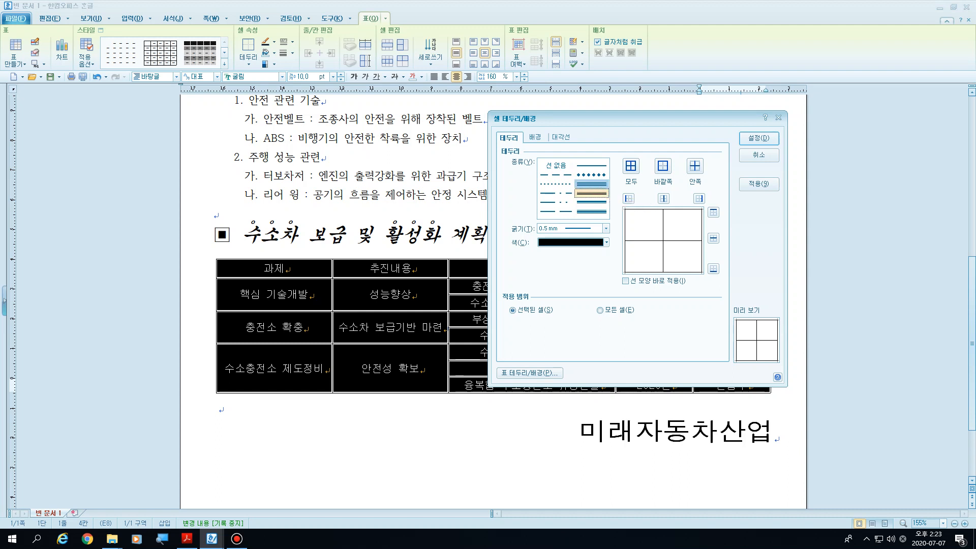
pyautogui.click(713, 212)
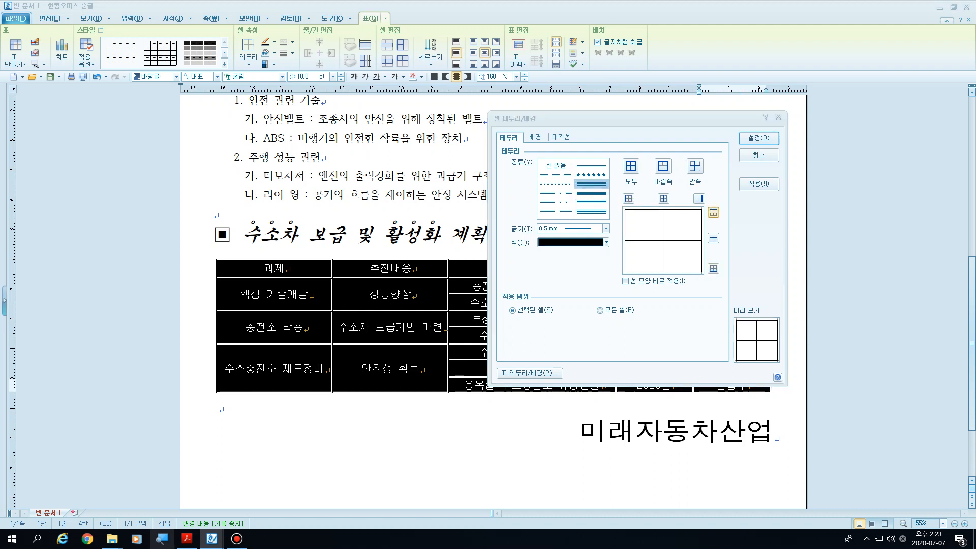
pyautogui.press('super+plus')
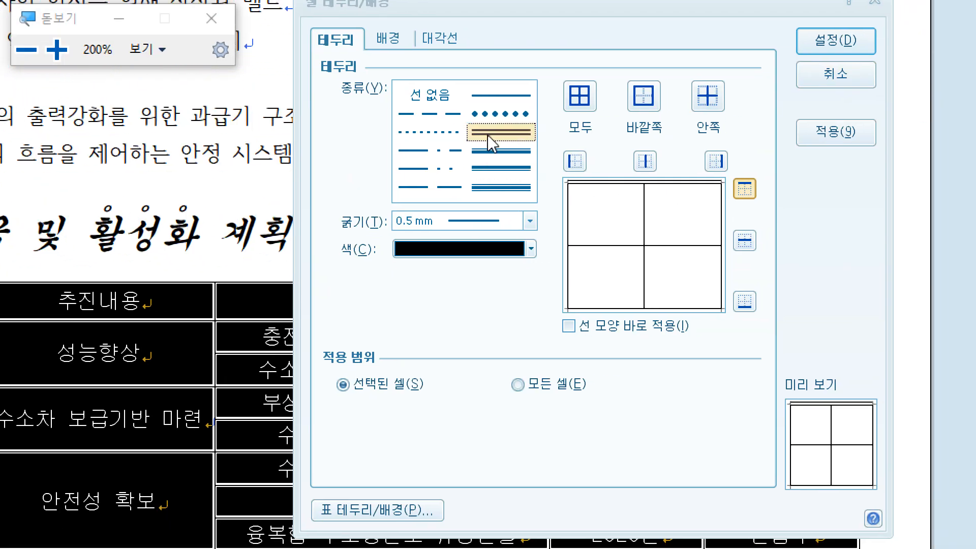
pyautogui.click(745, 304)
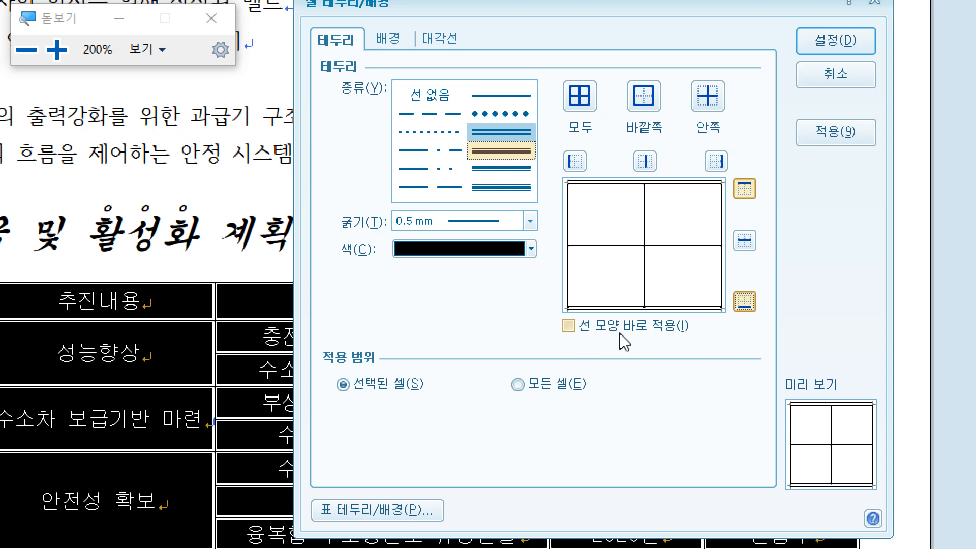
# Step: Try the 선 없음 line type with 선 모양 바로 적용 enabled, and disable that option again
pyautogui.click(568, 328)
pyautogui.click(449, 98)
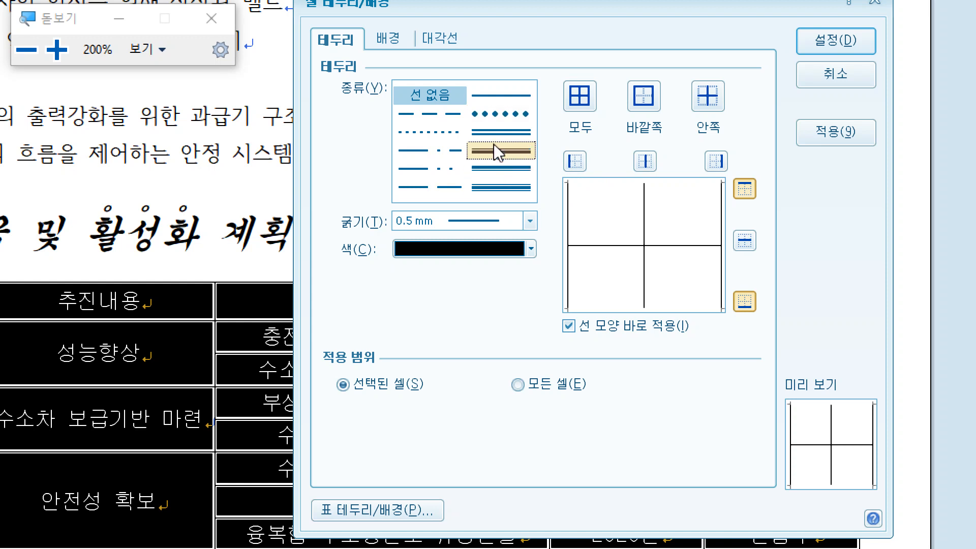
pyautogui.click(571, 328)
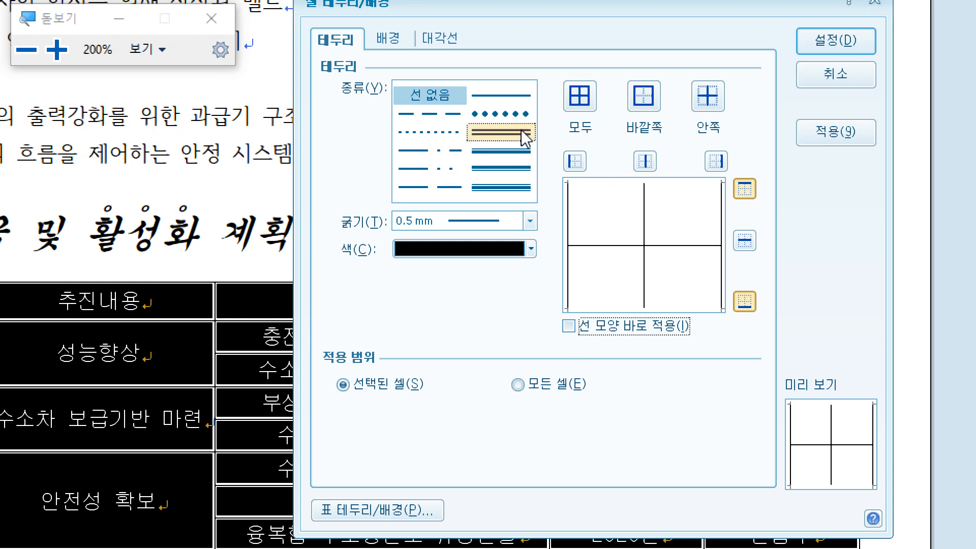
# Step: Reapply the 이중 실선 line type to the table's top and bottom borders
pyautogui.click(514, 134)
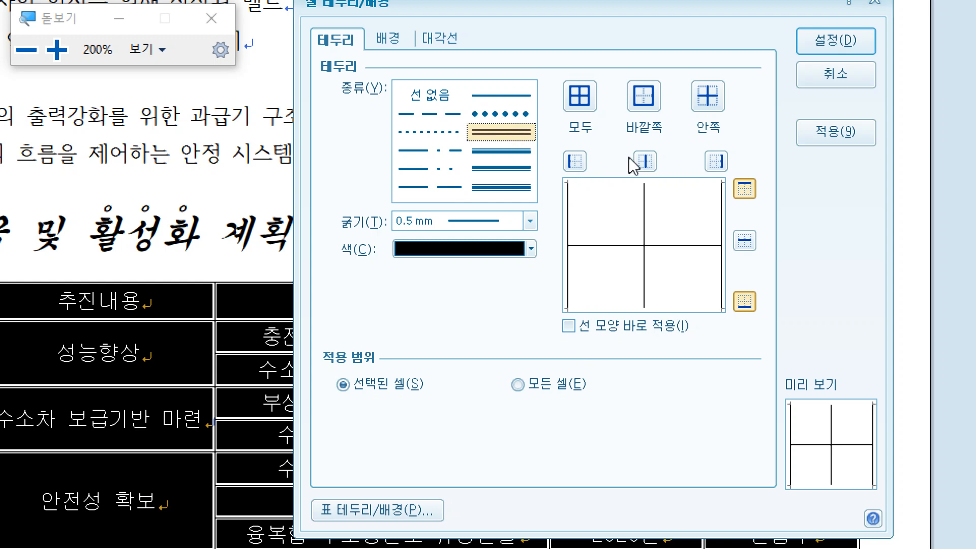
pyautogui.click(744, 189)
pyautogui.click(743, 302)
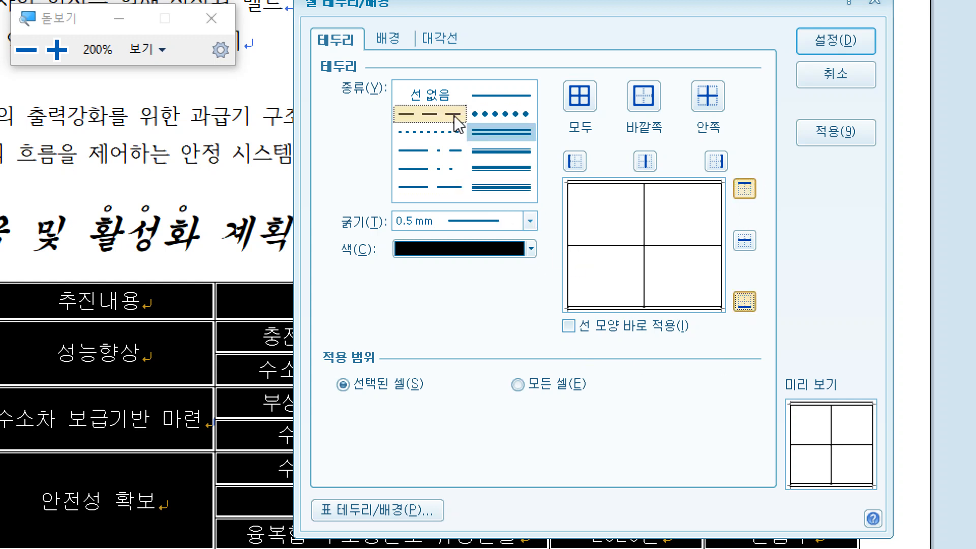
# Step: Set the table's left and right outer borders to 선 없음 and apply the border settings
pyautogui.click(435, 94)
pyautogui.click(578, 159)
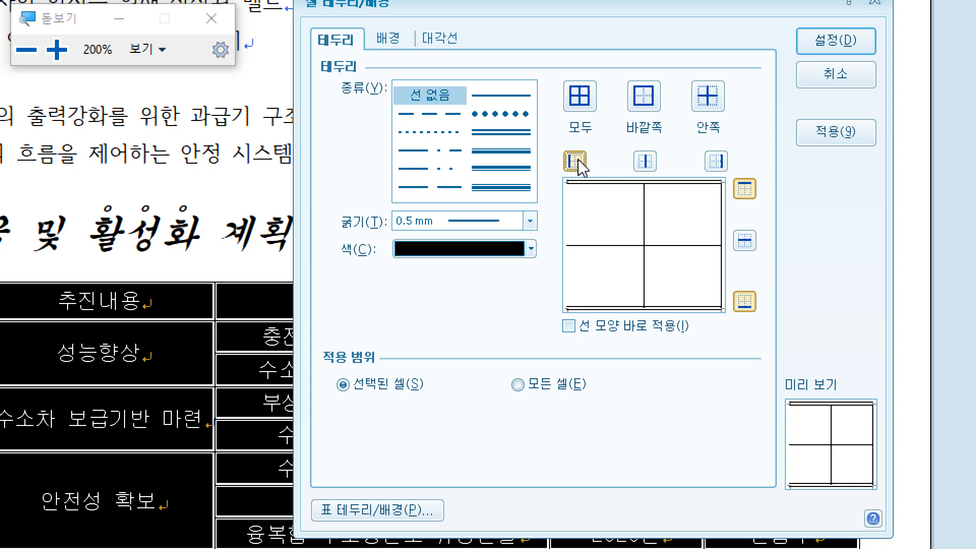
pyautogui.click(715, 160)
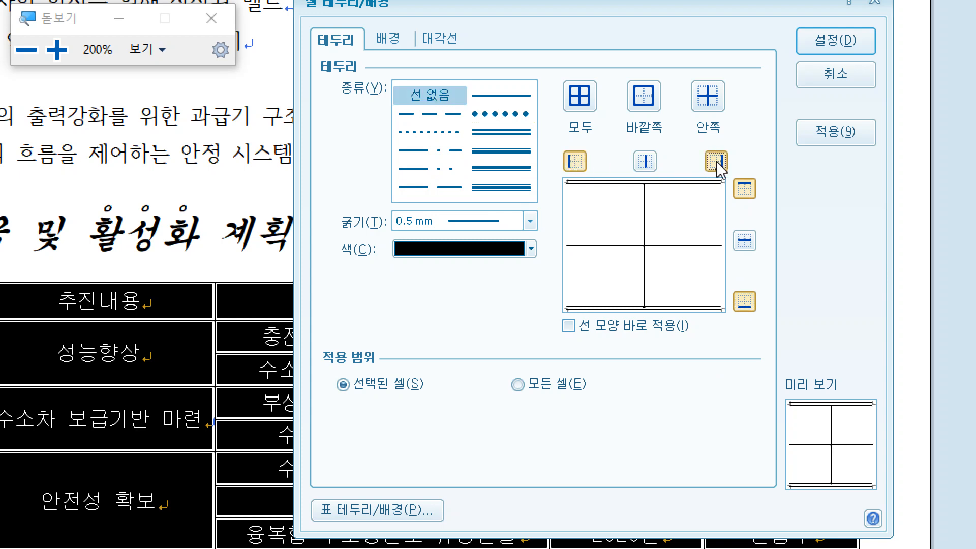
pyautogui.click(826, 40)
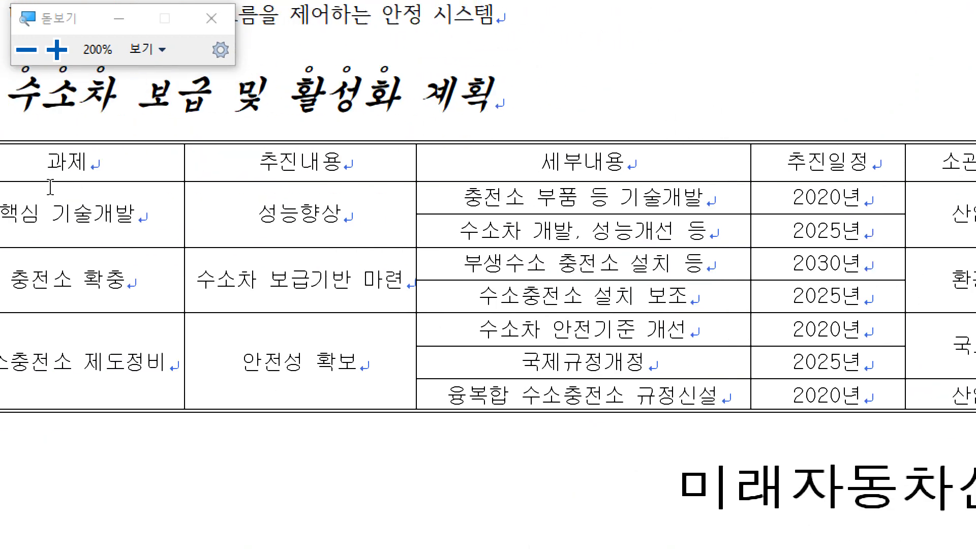
pyautogui.moveTo(83, 185); pyautogui.dragTo(930, 175)
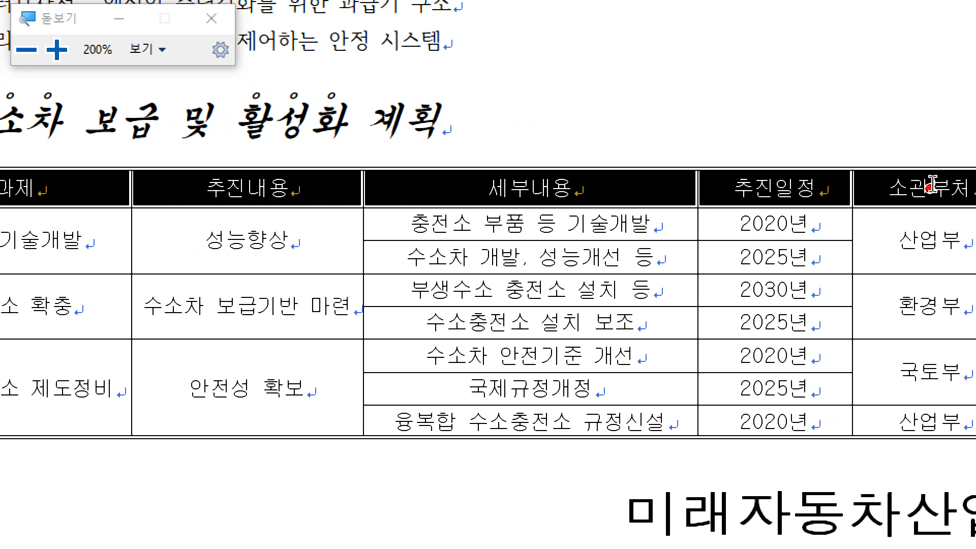
pyautogui.rightClick(619, 185)
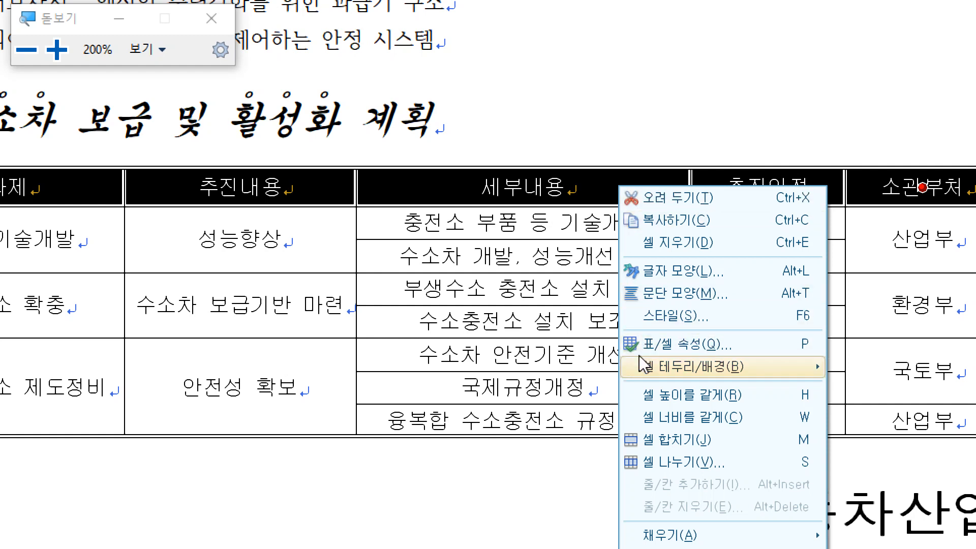
pyautogui.moveTo(640, 369)
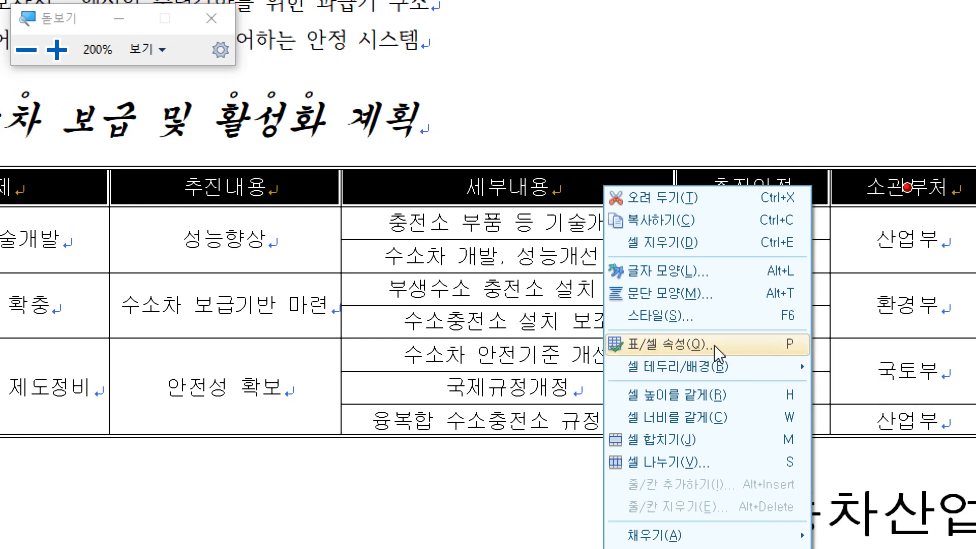
pyautogui.moveTo(752, 370)
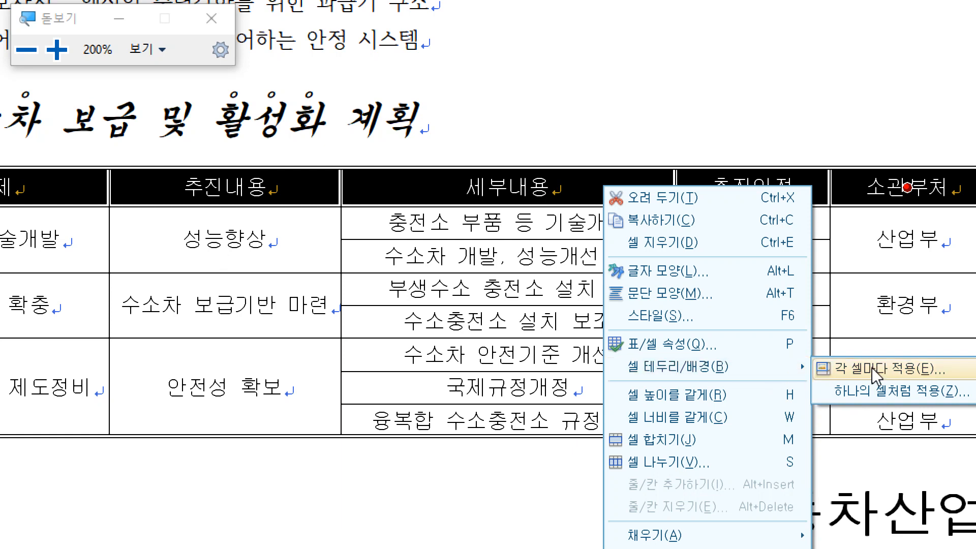
pyautogui.click(735, 129)
pyautogui.click(331, 131)
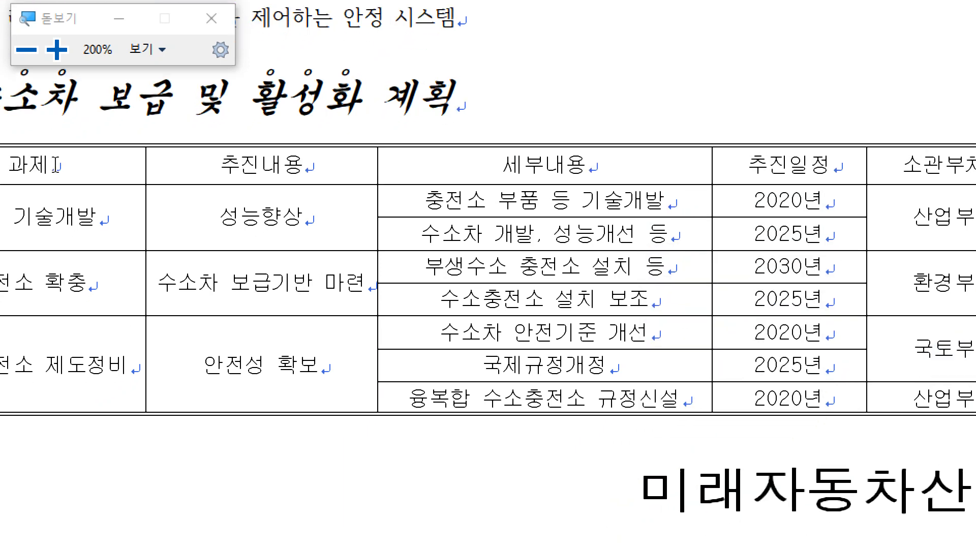
# Step: Give the table's header row a double-line bottom border and close the screen magnifier
pyautogui.moveTo(54, 165); pyautogui.dragTo(869, 158)
pyautogui.press('l')
pyautogui.click(378, 43)
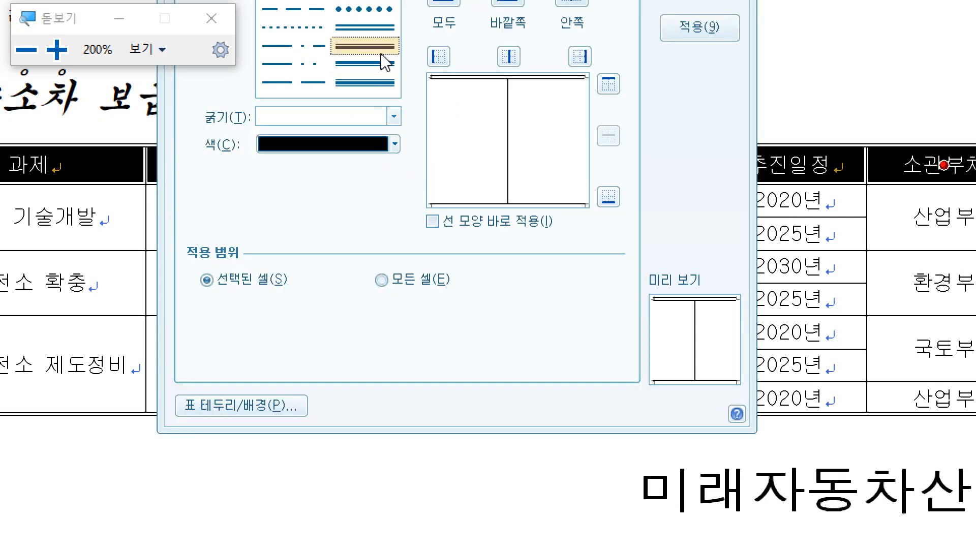
pyautogui.click(613, 207)
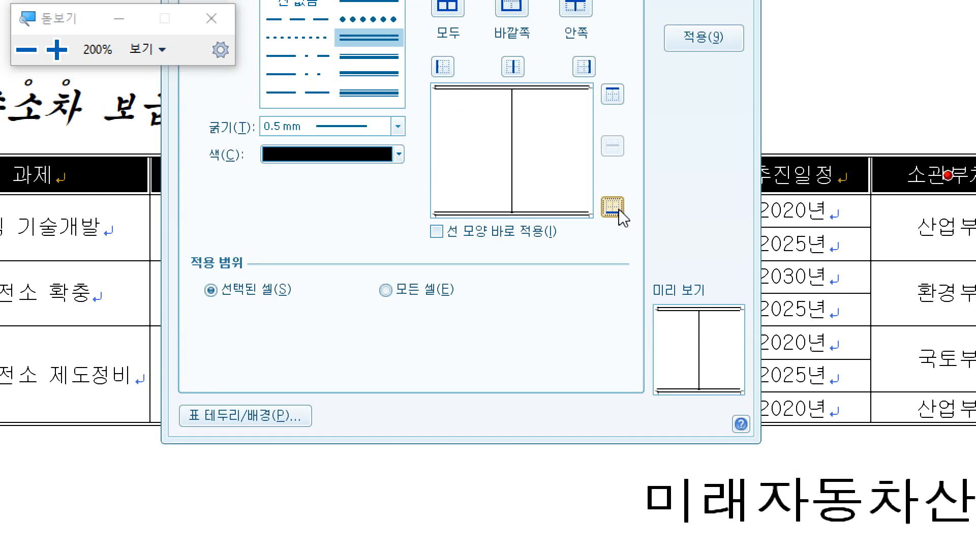
pyautogui.click(711, 29)
pyautogui.click(747, 113)
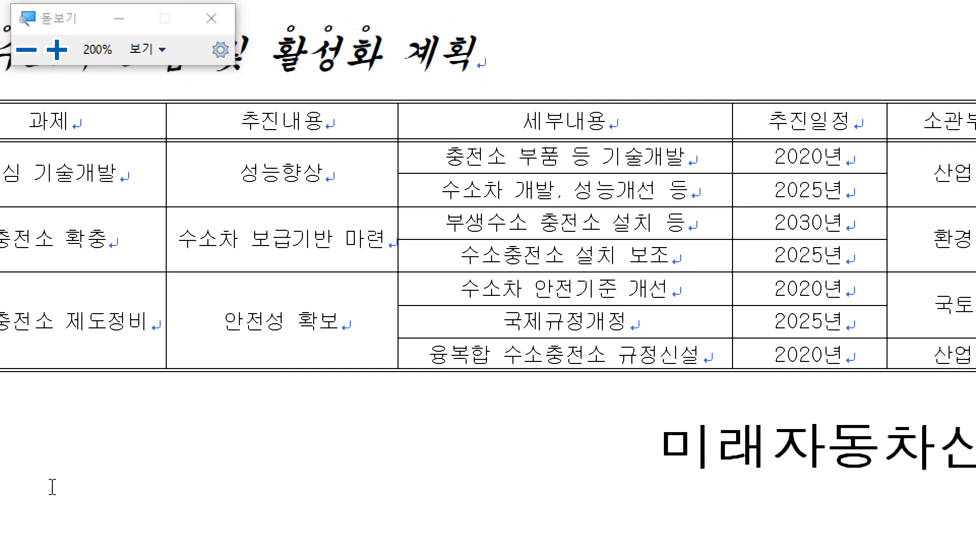
pyautogui.click(212, 16)
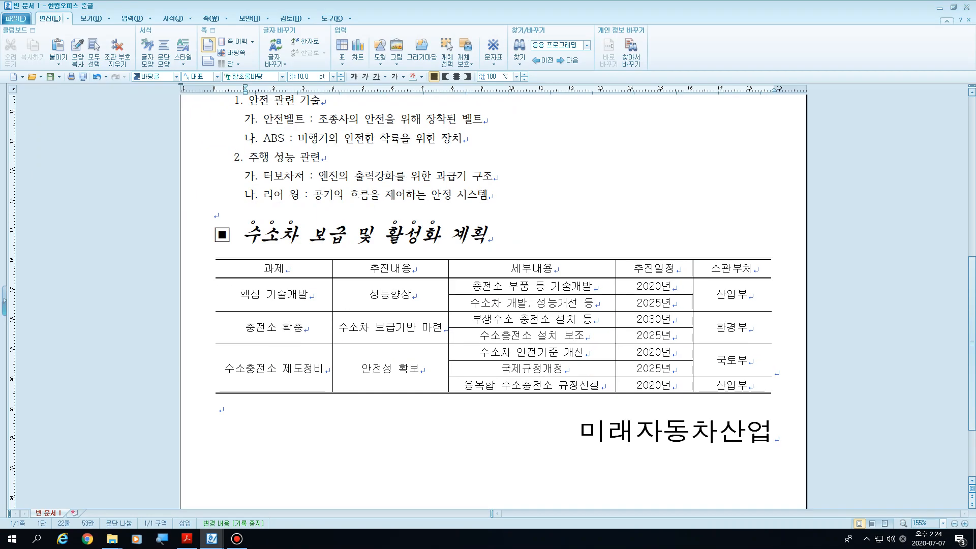
# Step: Following the exam PDF's cell background instruction, fill the table's header row with a 가운데에서 gradient from white to yellow
pyautogui.hotkey('alt', 'Tab')
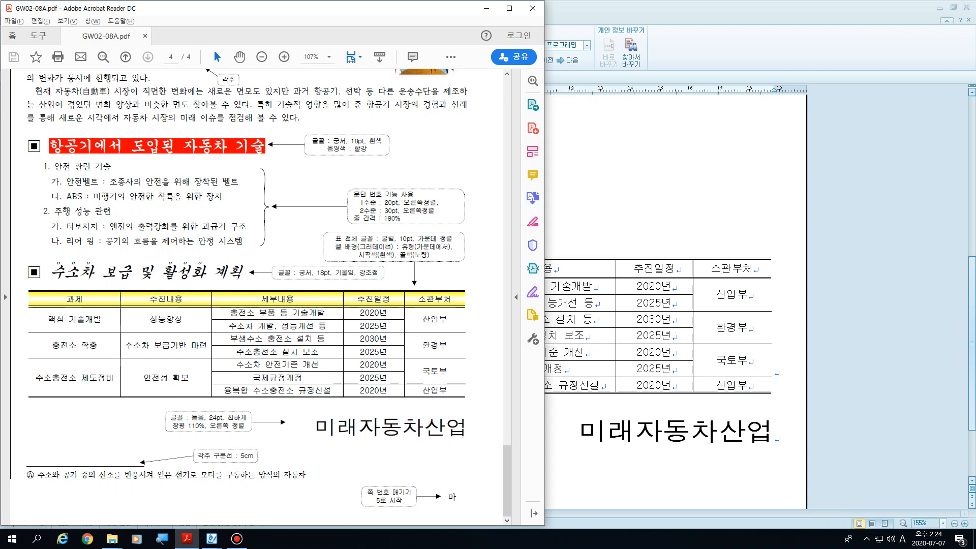
pyautogui.moveTo(416, 247); pyautogui.dragTo(379, 255)
pyautogui.click(407, 255)
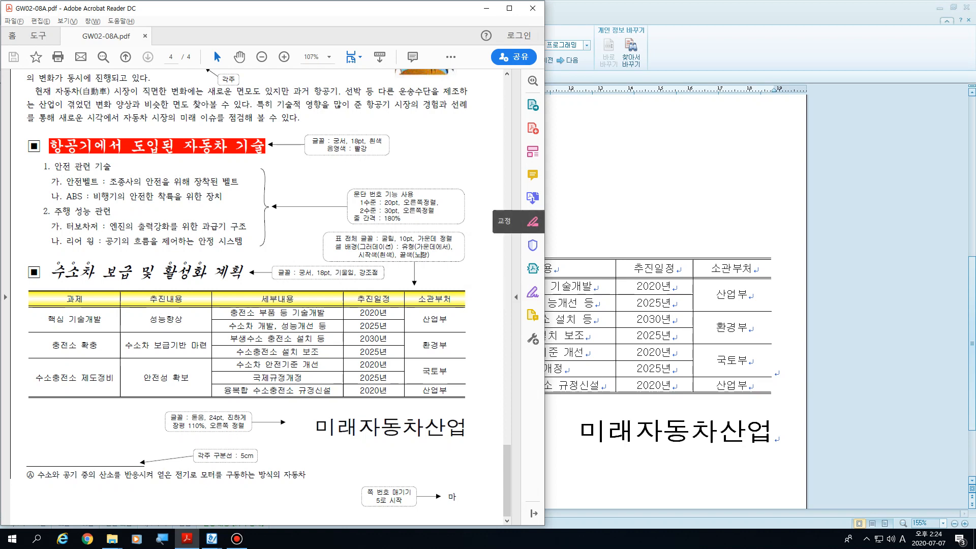
pyautogui.click(589, 219)
pyautogui.moveTo(284, 268); pyautogui.dragTo(731, 268)
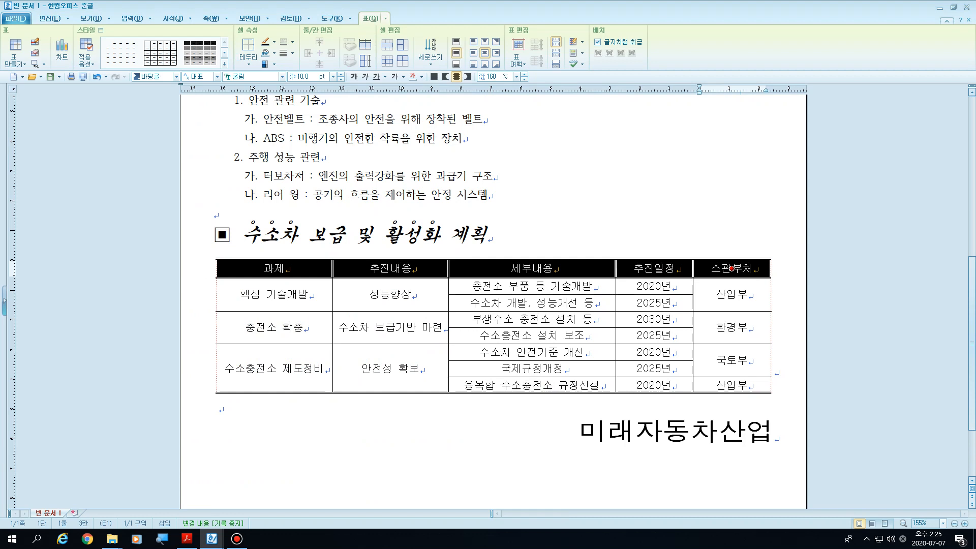
pyautogui.press('l')
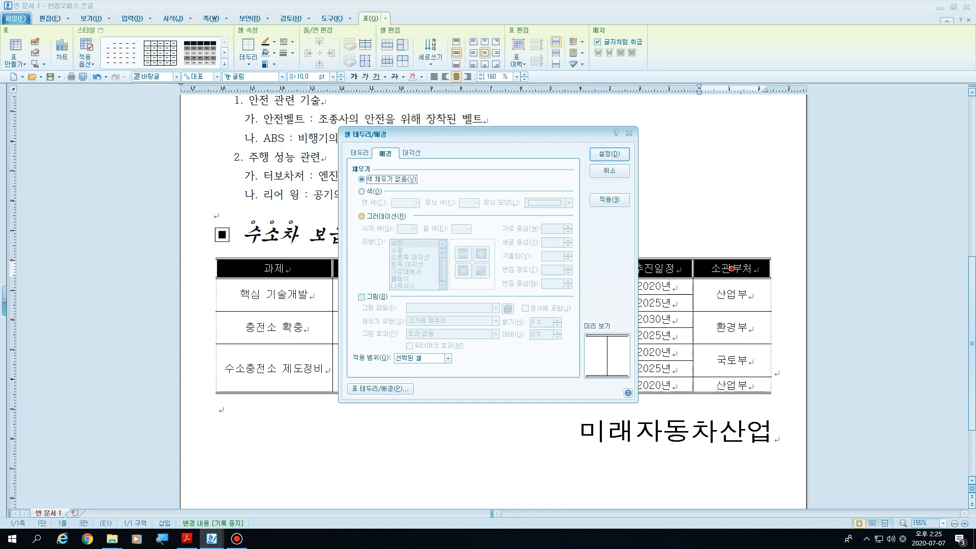
pyautogui.hotkey('alt', 'r')
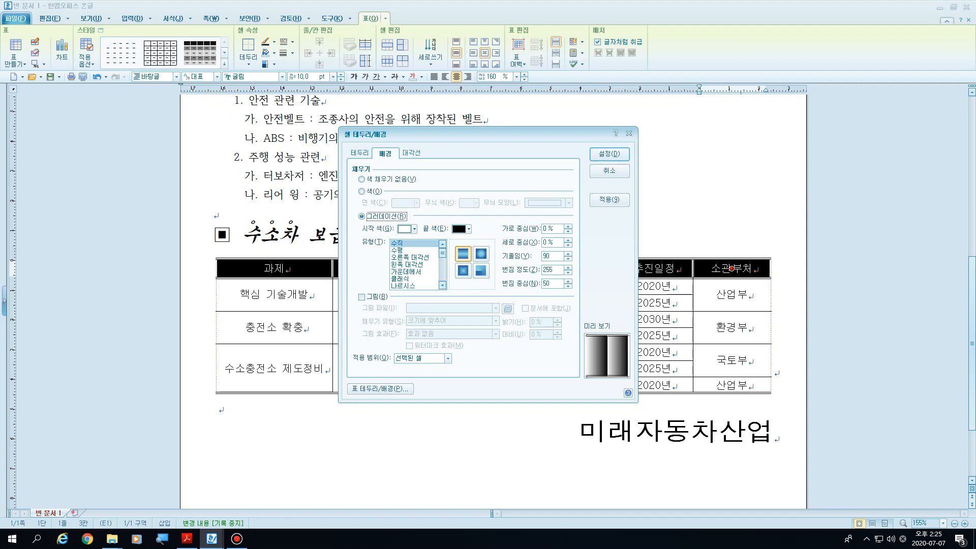
pyautogui.click(410, 272)
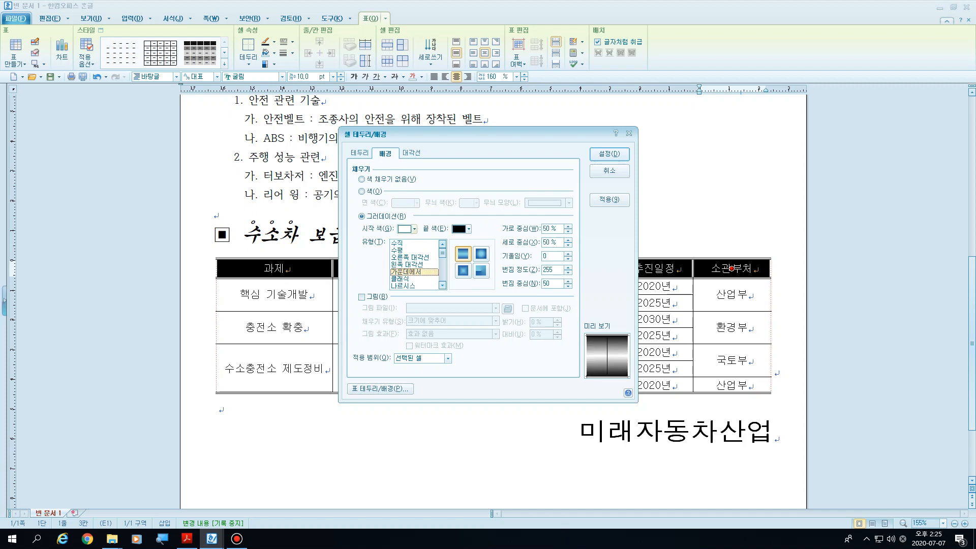
pyautogui.click(468, 229)
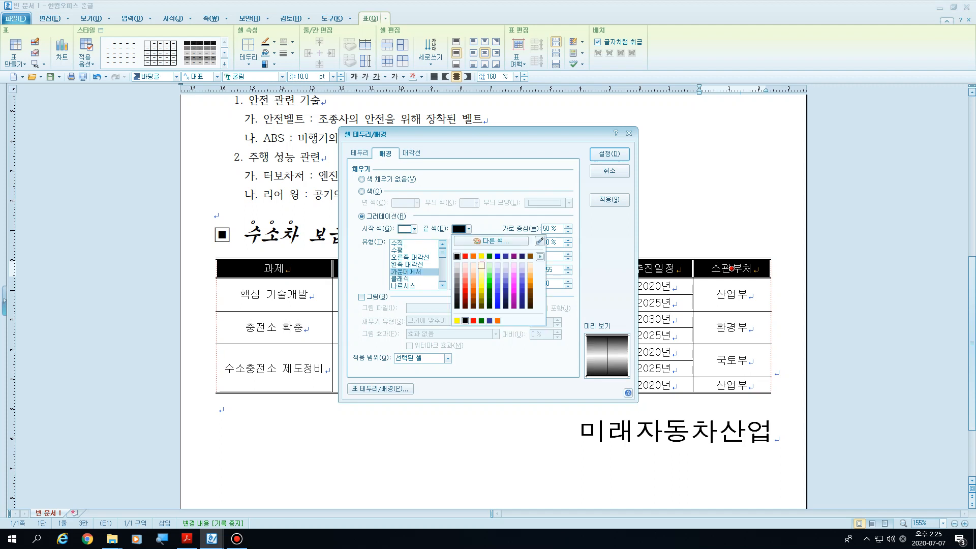
pyautogui.click(480, 256)
pyautogui.click(609, 154)
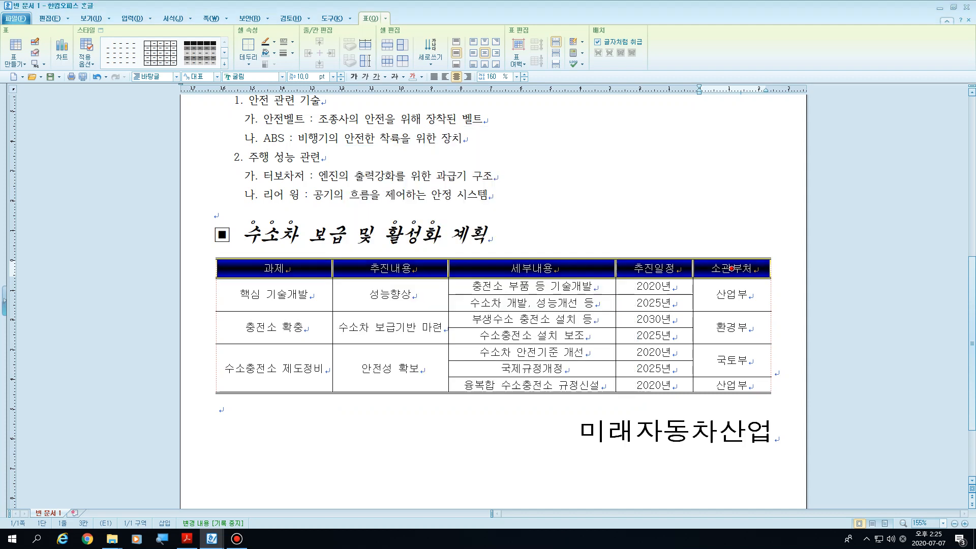
pyautogui.click(491, 176)
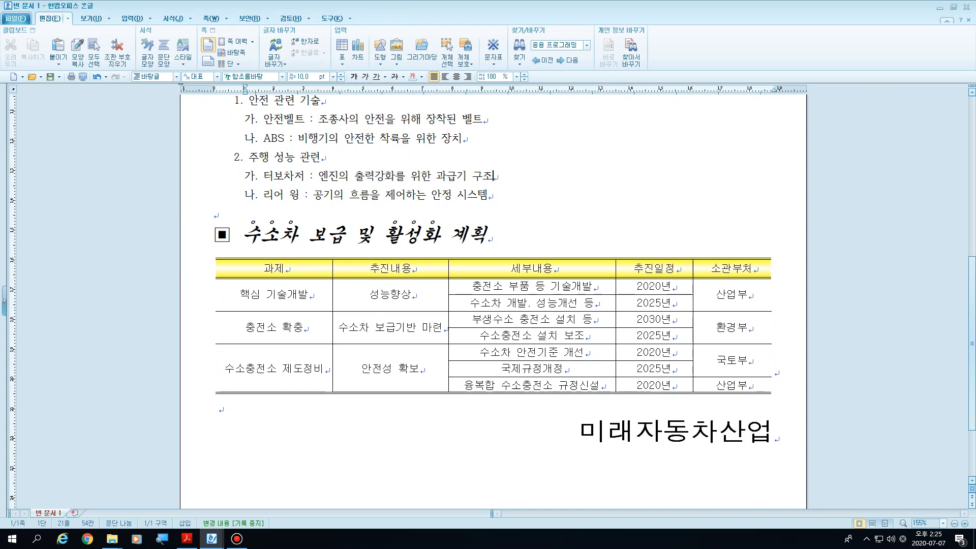
# Step: Switch to the exam PDF and check the 각주 구분선 length instruction beside the footnote
pyautogui.scroll(-3, 580, 325)
pyautogui.click(580, 325)
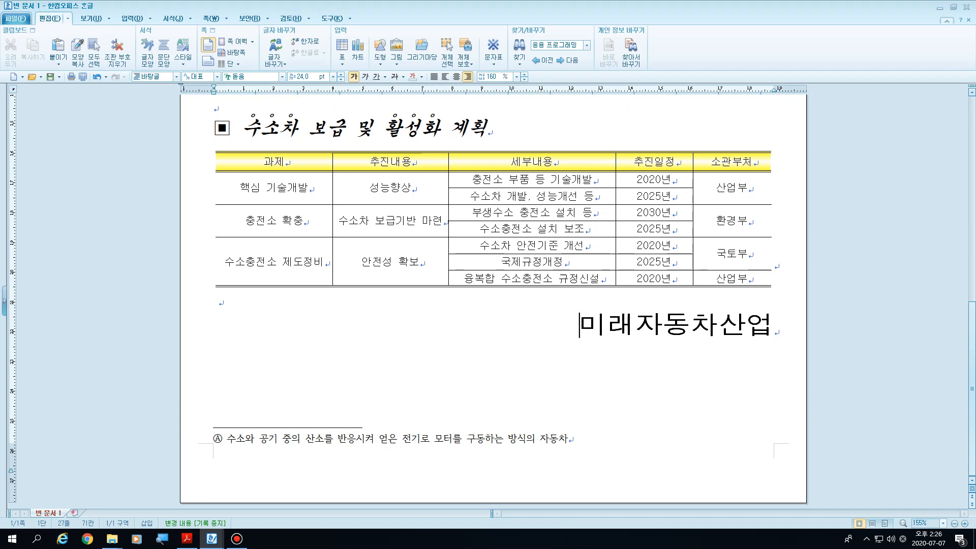
pyautogui.click(187, 539)
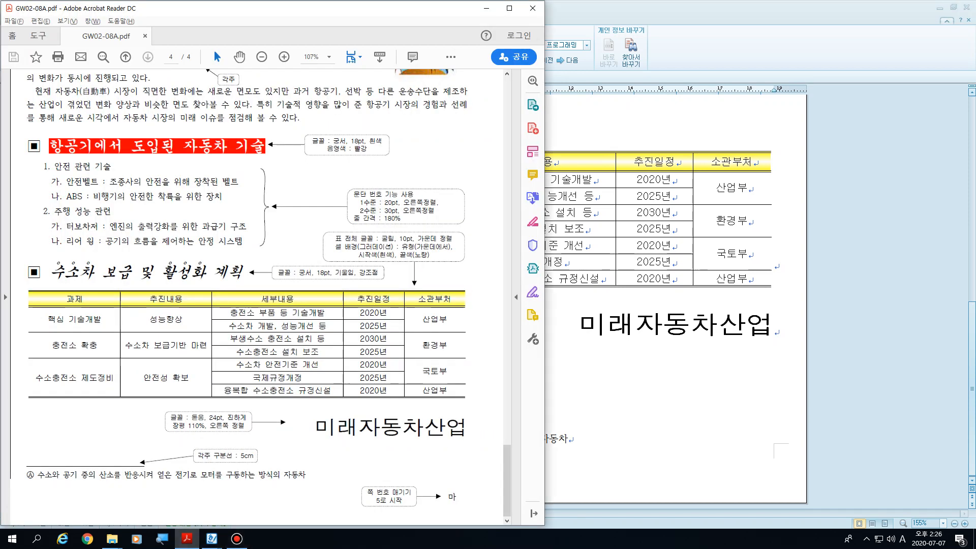
pyautogui.doubleClick(219, 456)
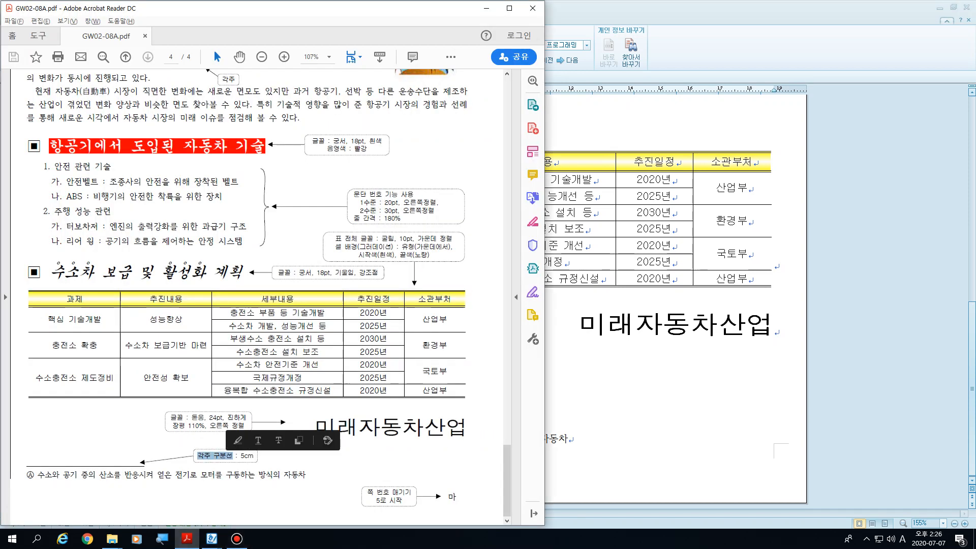
pyautogui.doubleClick(247, 456)
pyautogui.click(287, 458)
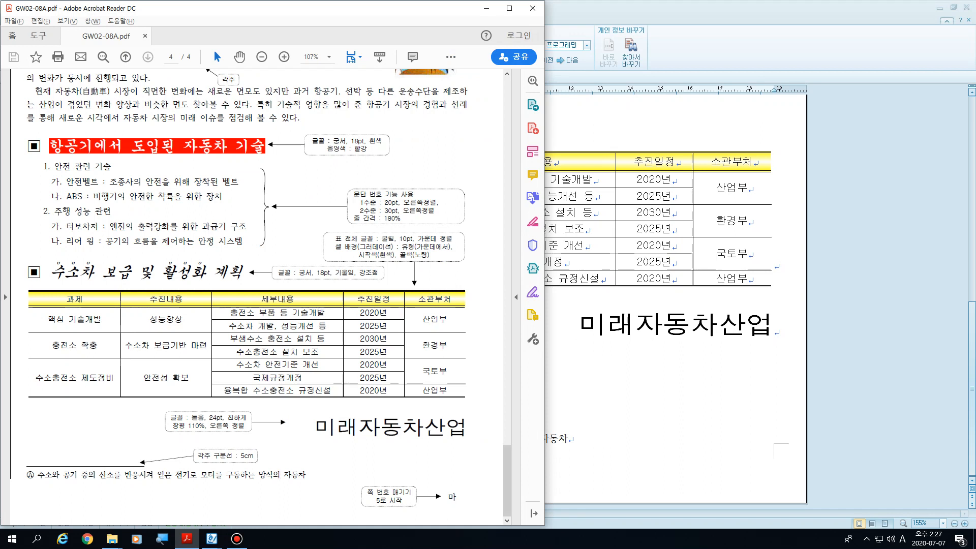
# Step: Return to the 한글 document and check the footnote's separator length in the 주석 모양 settings, then leave the footnote area
pyautogui.hotkey('alt', 'Tab')
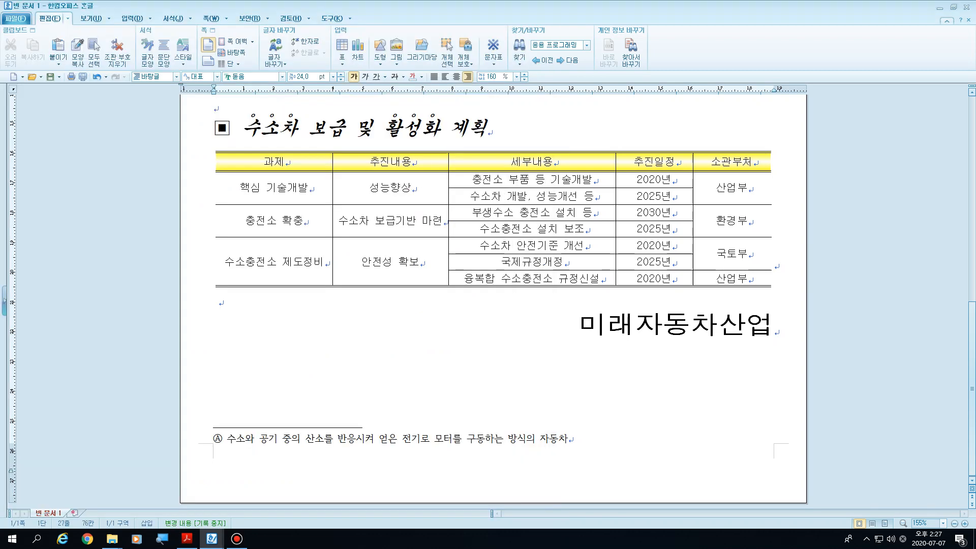
pyautogui.click(289, 438)
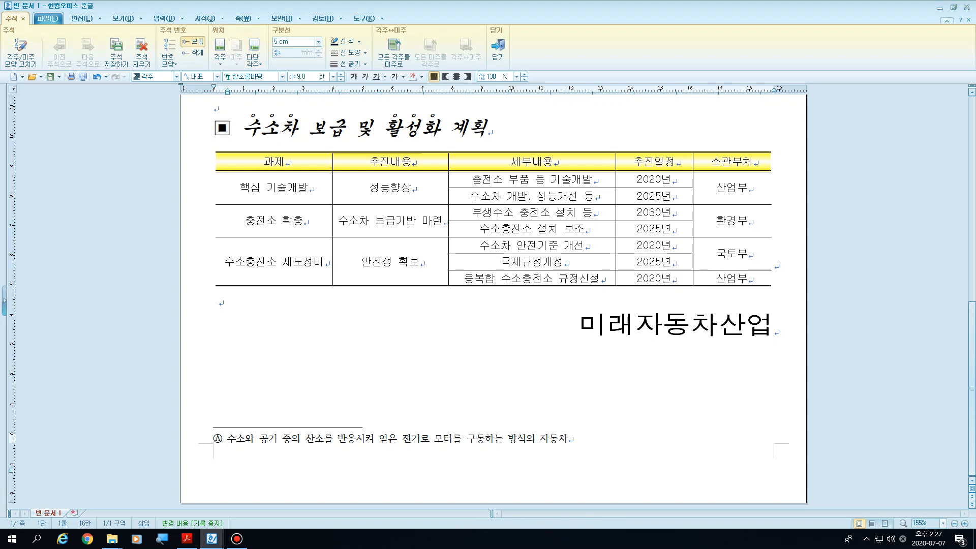
pyautogui.doubleClick(241, 439)
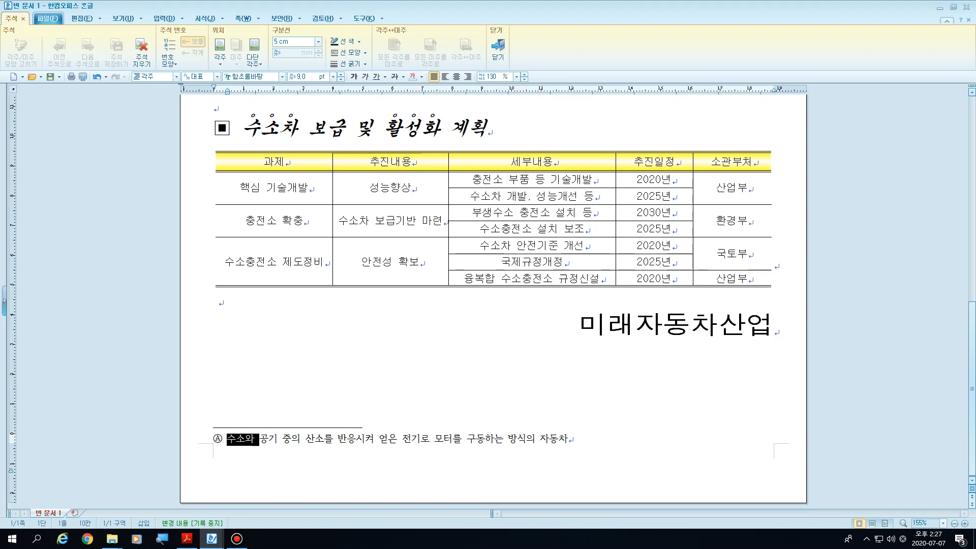
pyautogui.click(301, 439)
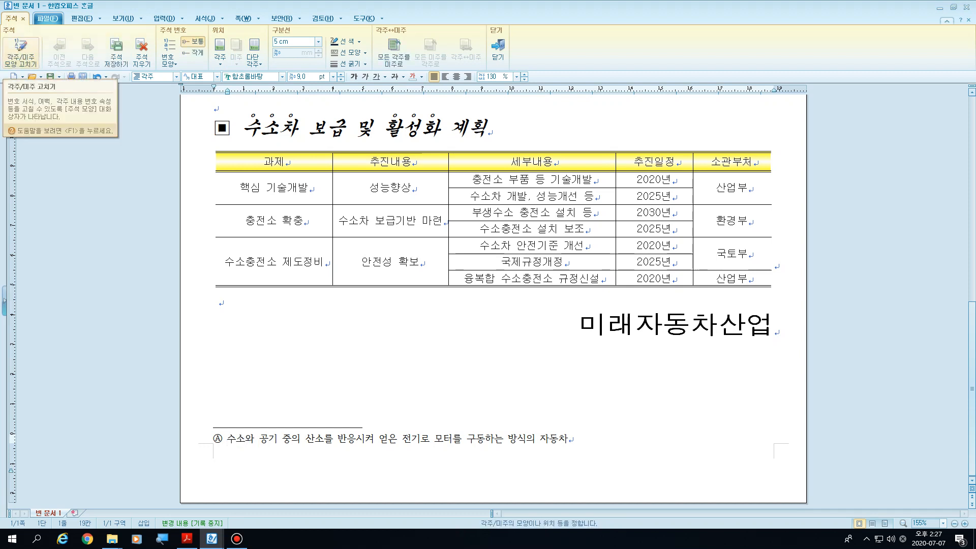
pyautogui.click(20, 51)
pyautogui.moveTo(465, 135); pyautogui.dragTo(568, 89)
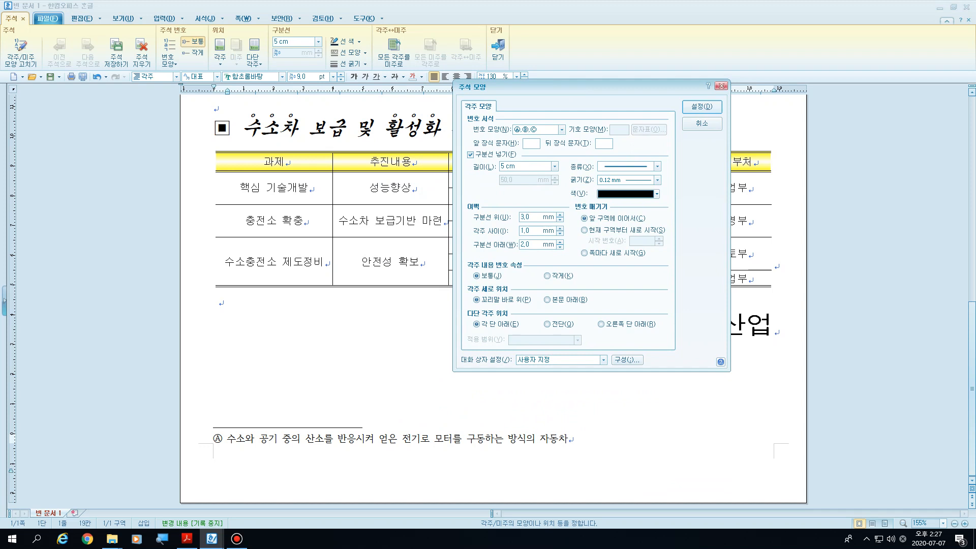
pyautogui.click(721, 86)
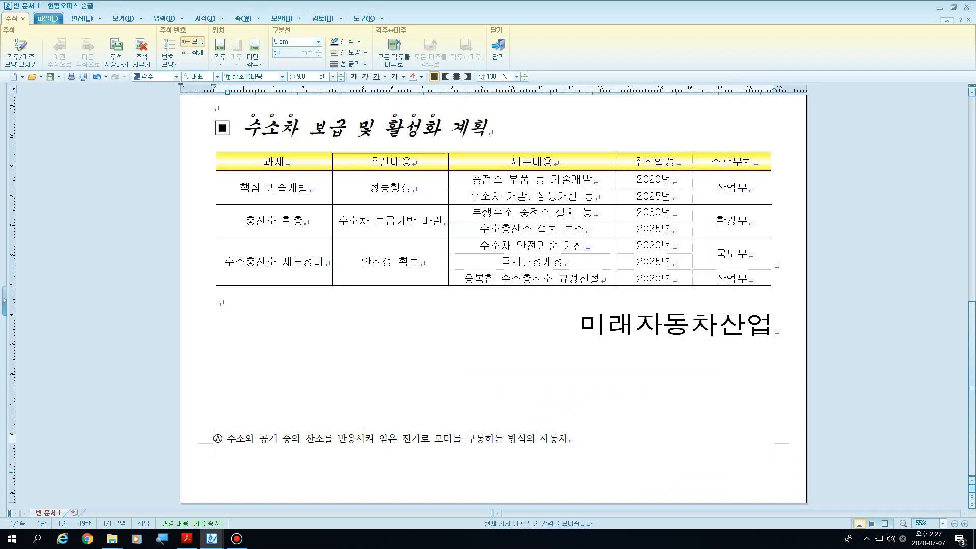
pyautogui.hotkey('shift', 'Escape')
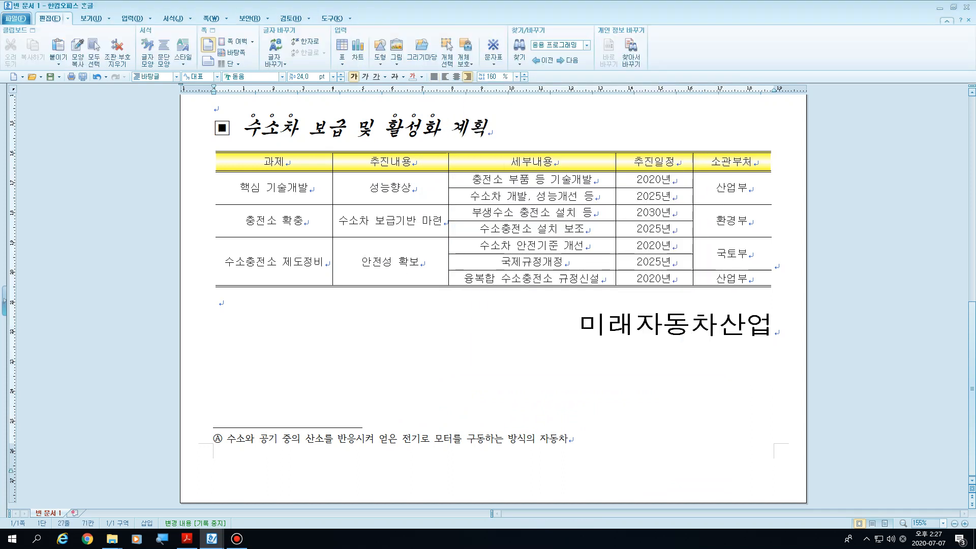
# Step: Insert a page number from the 미래자동차산업 line, using the 가,나,다 number shape and 오른쪽 아래 position, with 줄표 넣기 turned off
pyautogui.press('End')
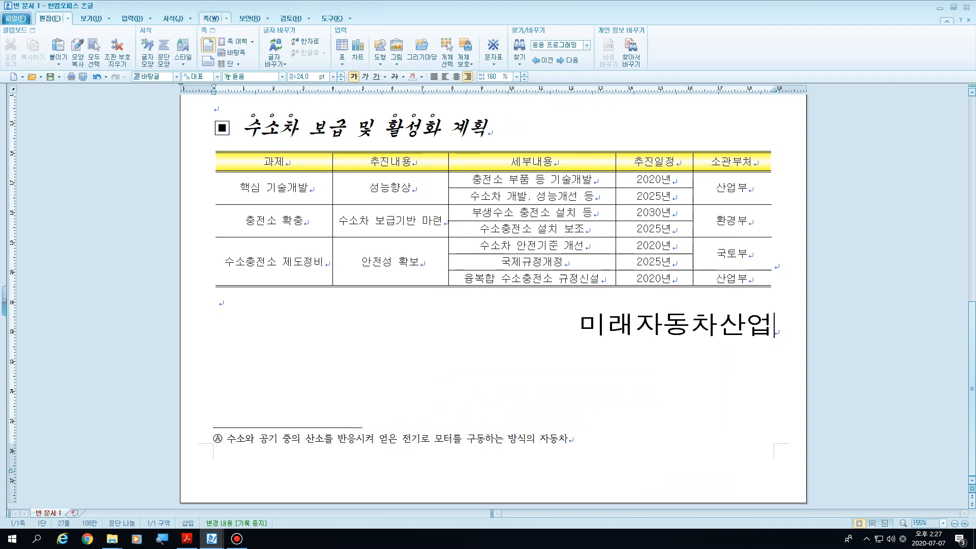
pyautogui.click(226, 18)
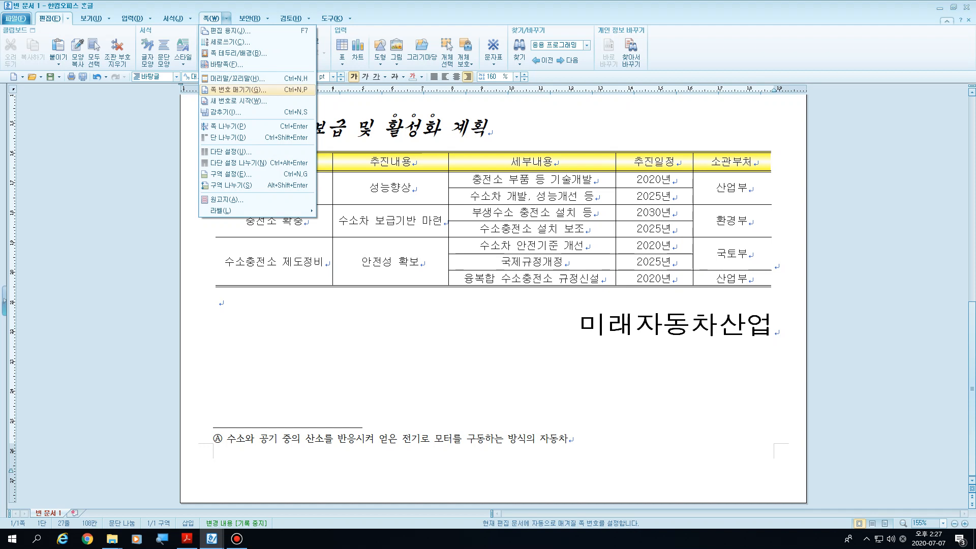
pyautogui.click(238, 89)
pyautogui.moveTo(407, 179); pyautogui.dragTo(494, 68)
pyautogui.click(530, 211)
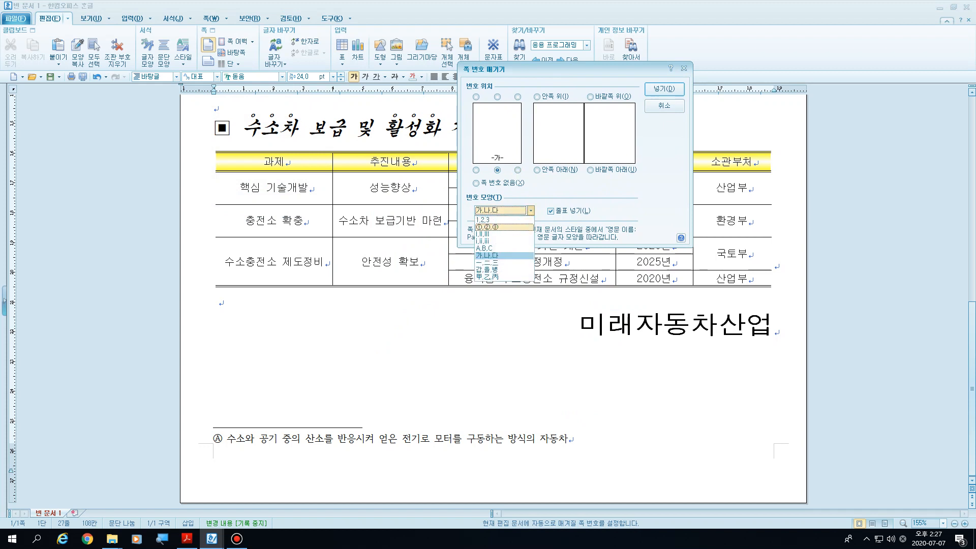
pyautogui.click(500, 219)
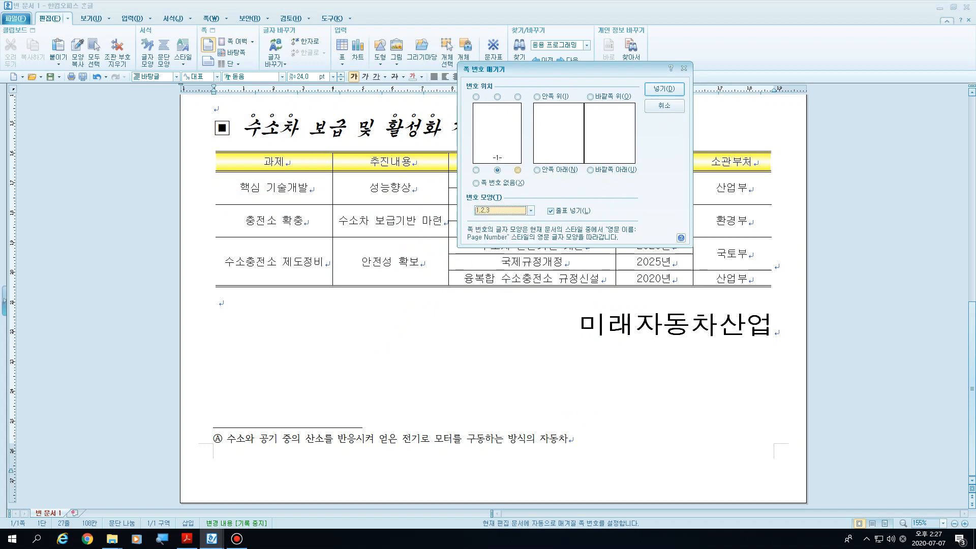
pyautogui.click(530, 211)
pyautogui.click(502, 256)
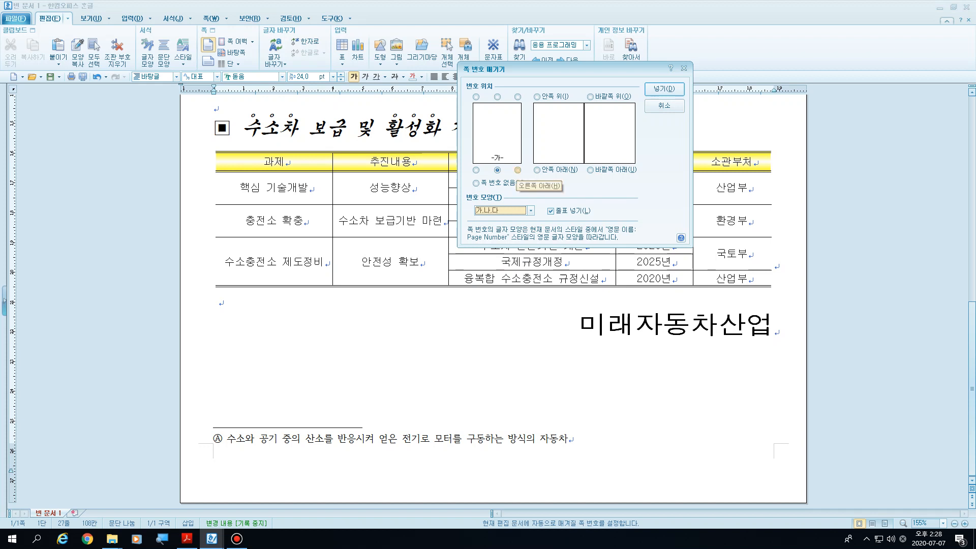
pyautogui.click(517, 170)
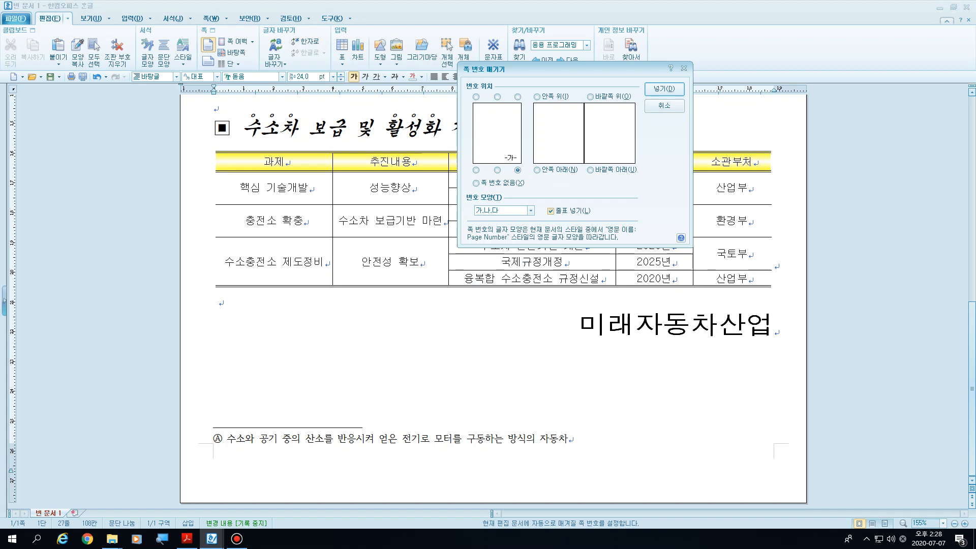
pyautogui.hotkey('alt', 'l')
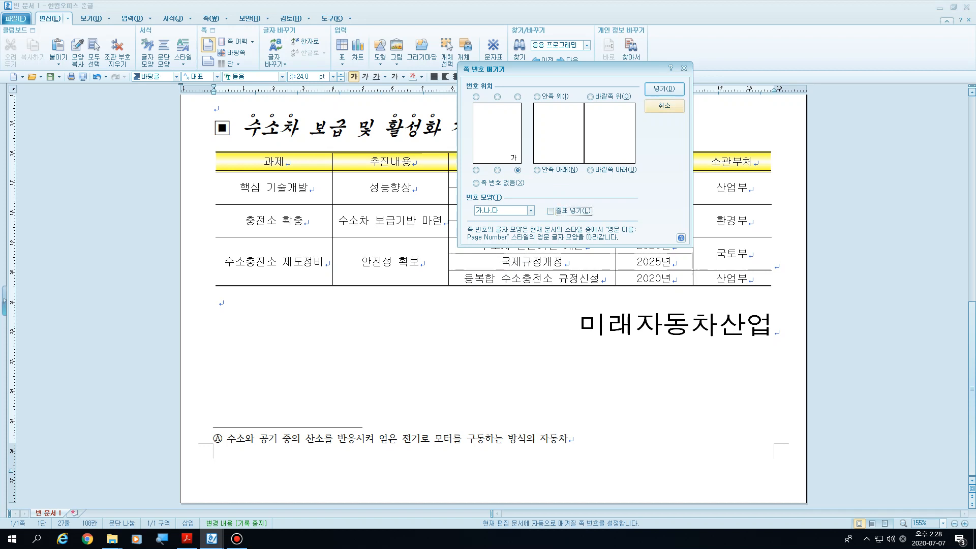
pyautogui.press('Return')
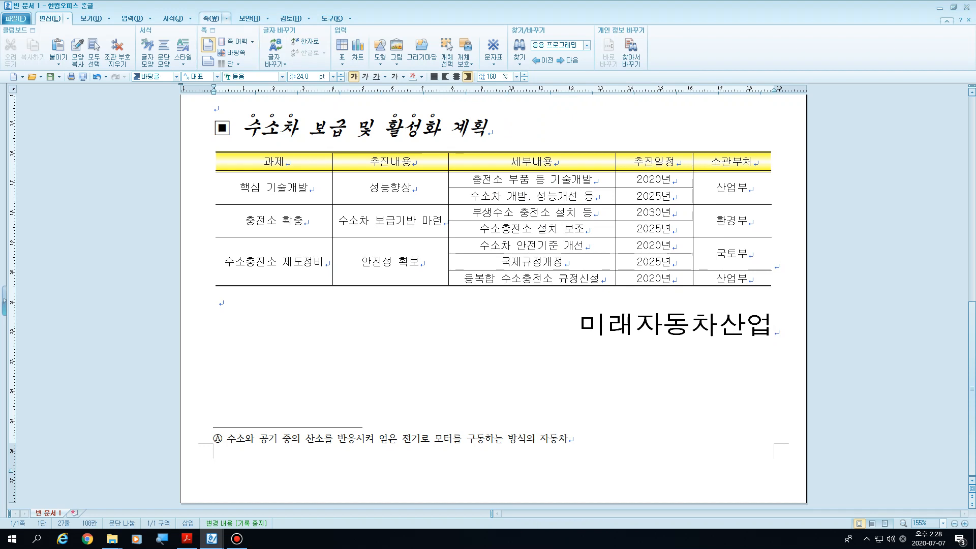
# Step: Adjust the page's 감추기 settings so that the page number is not hidden
pyautogui.click(227, 18)
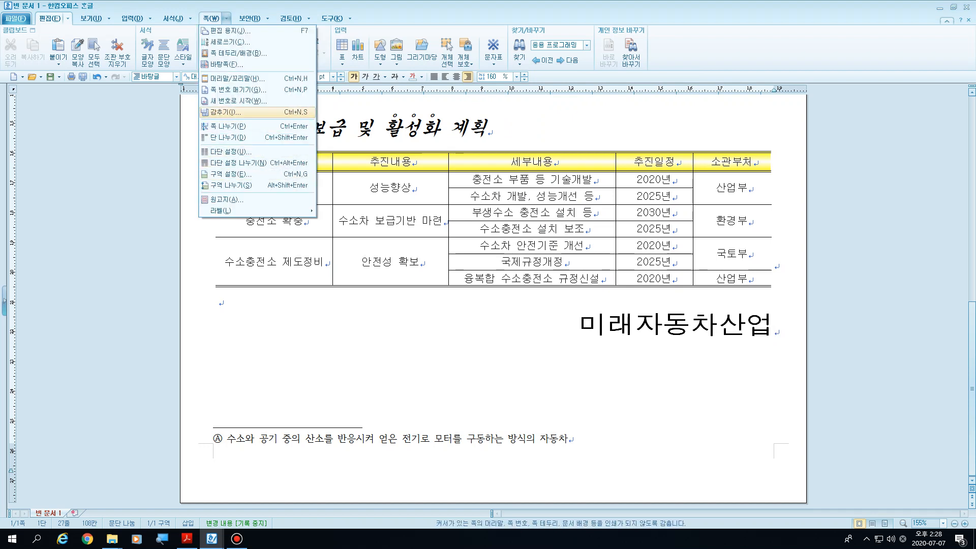
pyautogui.click(226, 111)
pyautogui.click(410, 254)
pyautogui.click(555, 236)
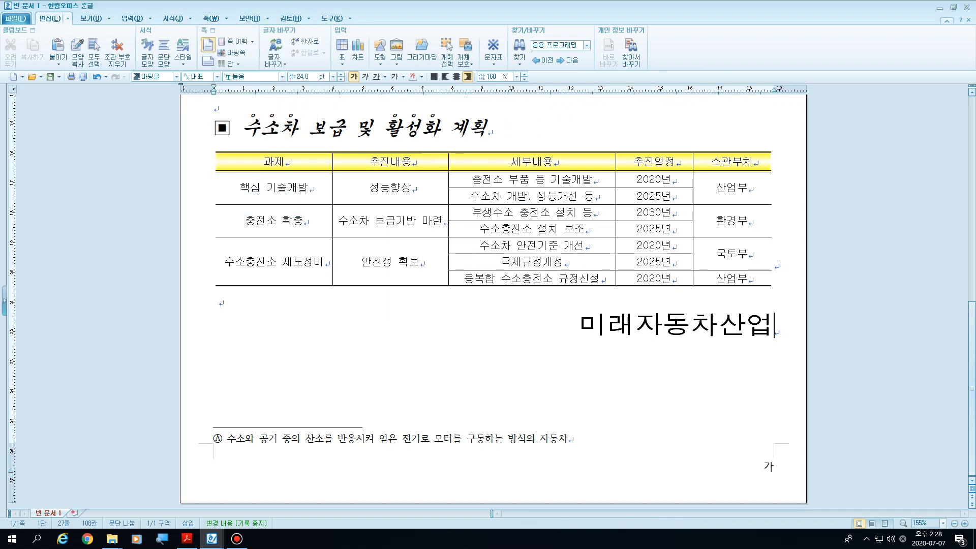
# Step: Restart the 쪽 번호 sequence with 5 as its start number
pyautogui.click(211, 19)
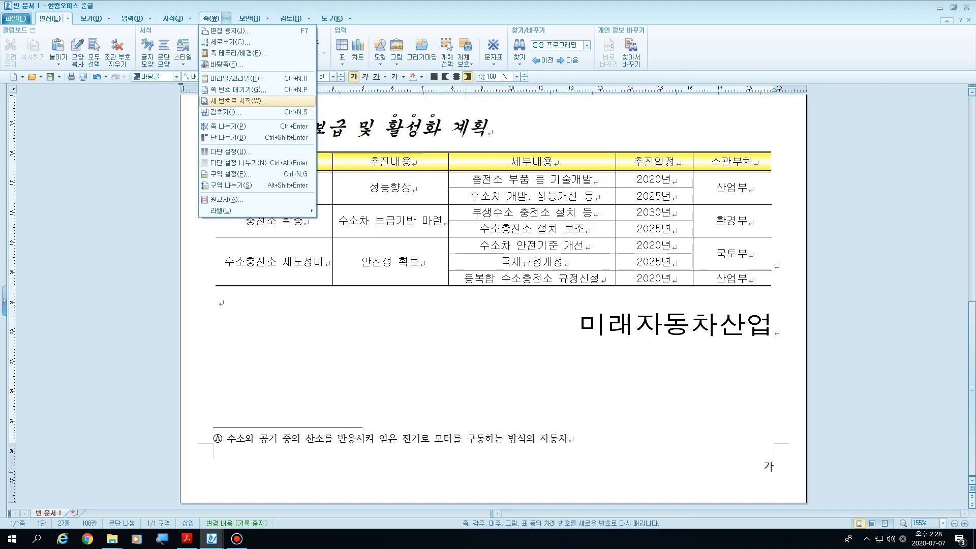
pyautogui.click(238, 100)
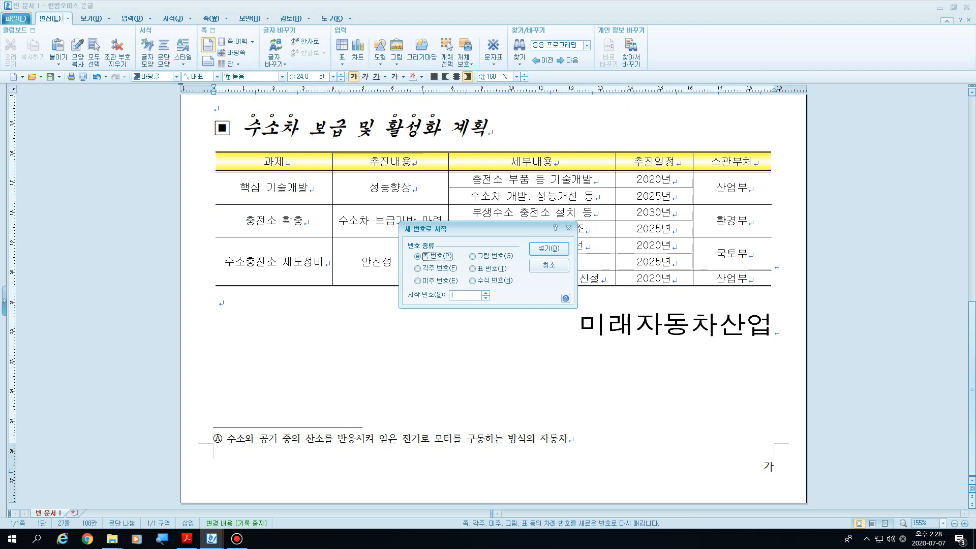
pyautogui.press('Tab')
pyautogui.click(549, 248)
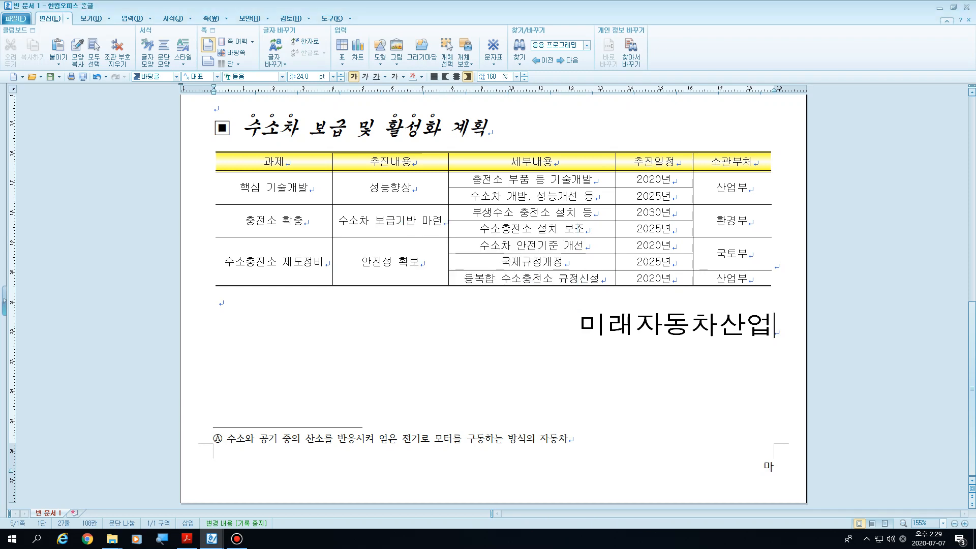
# Step: Review the finished page from the header, title and body text down to the table, footnote and page number
pyautogui.click(579, 325)
pyautogui.scroll(5, 579, 325)
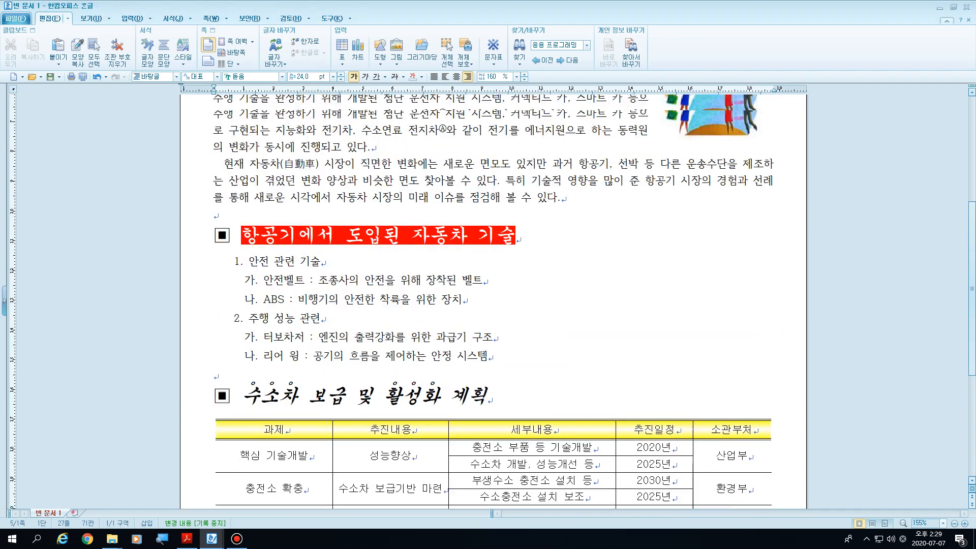
pyautogui.scroll(4, 493, 300)
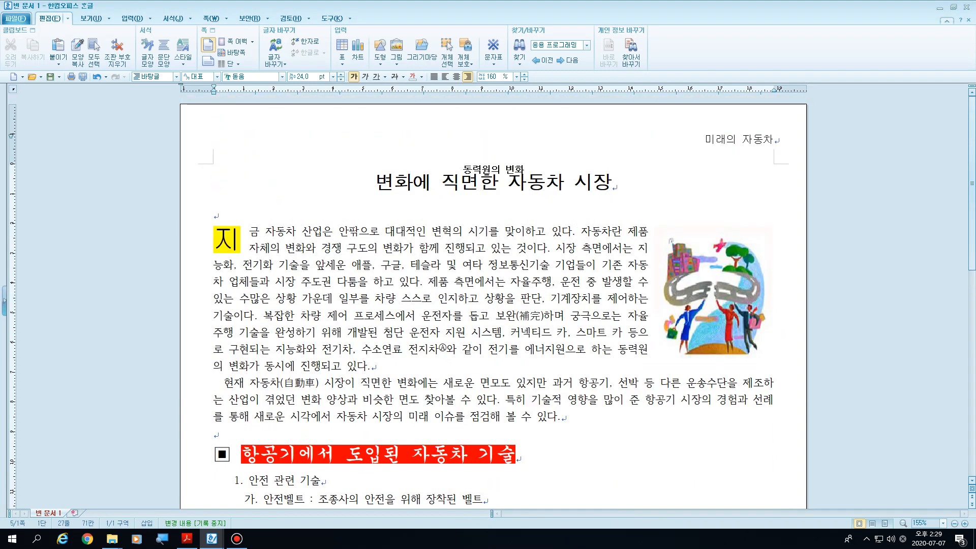
pyautogui.click(376, 182)
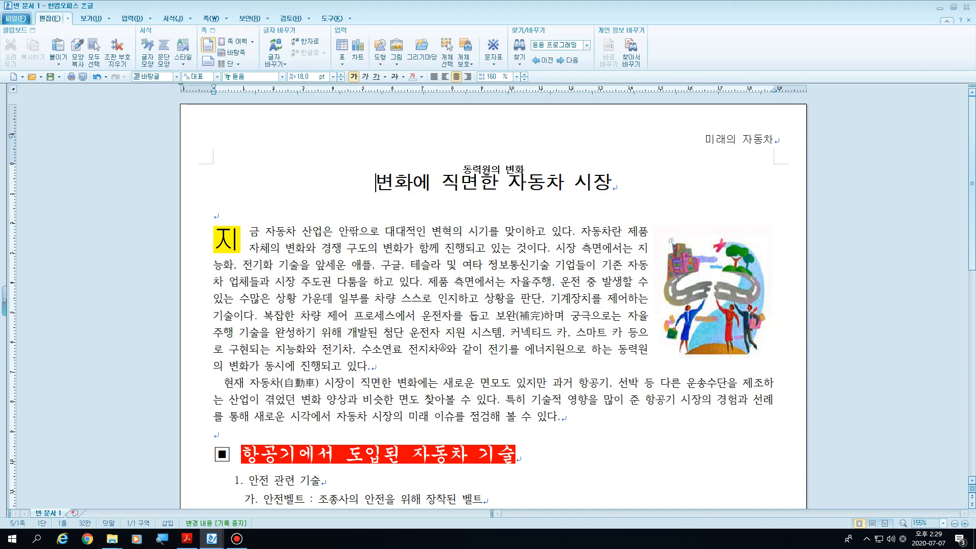
pyautogui.scroll(-10, 493, 302)
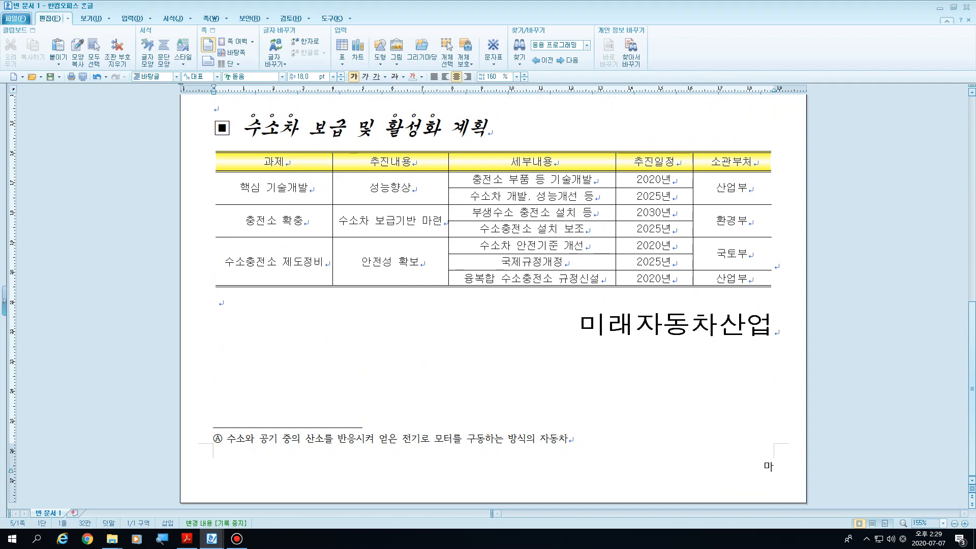
pyautogui.scroll(10, 493, 305)
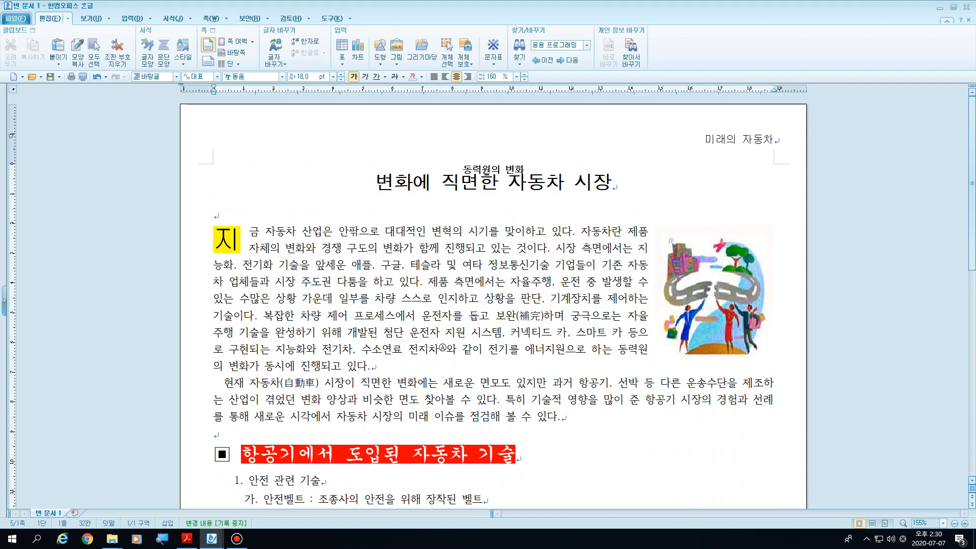
pyautogui.scroll(-5, 493, 300)
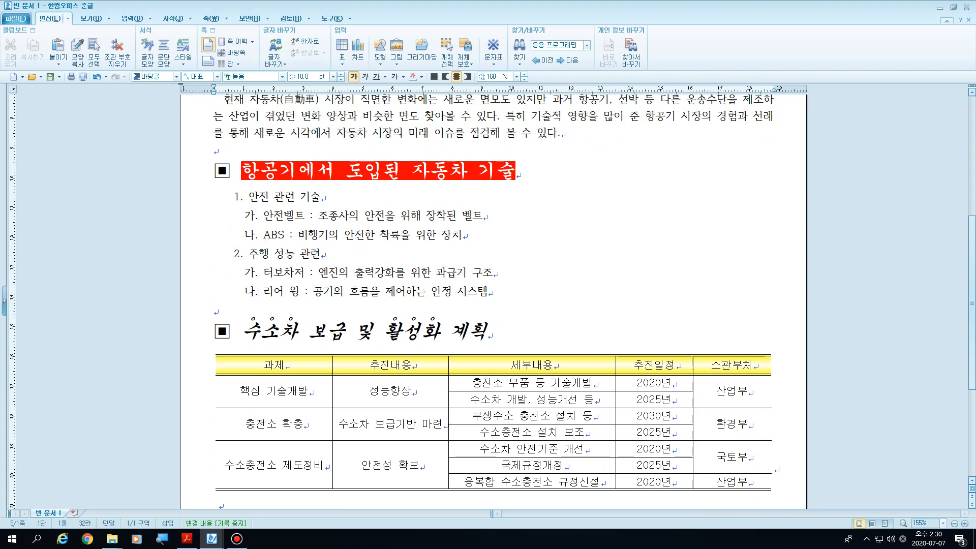
pyautogui.click(340, 235)
pyautogui.scroll(-4, 492, 300)
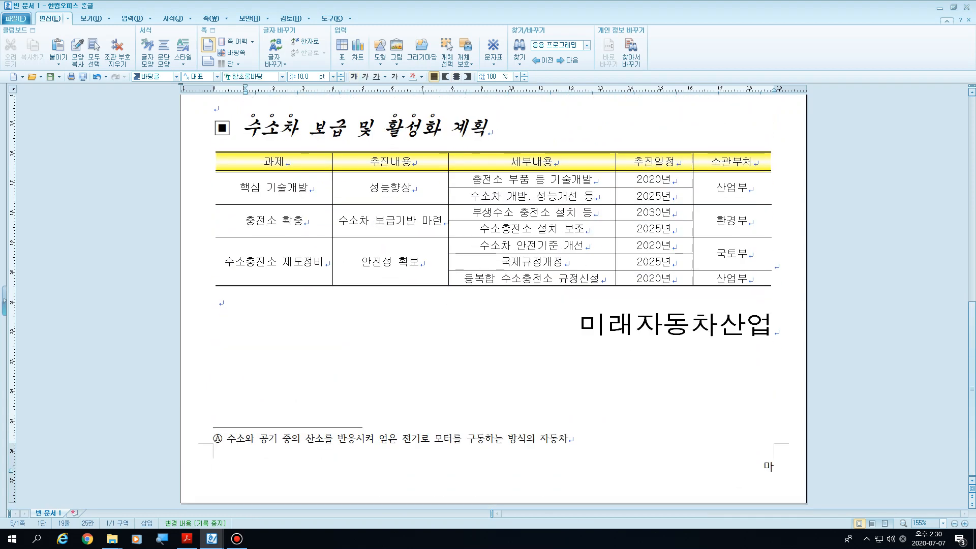
pyautogui.scroll(12, 493, 300)
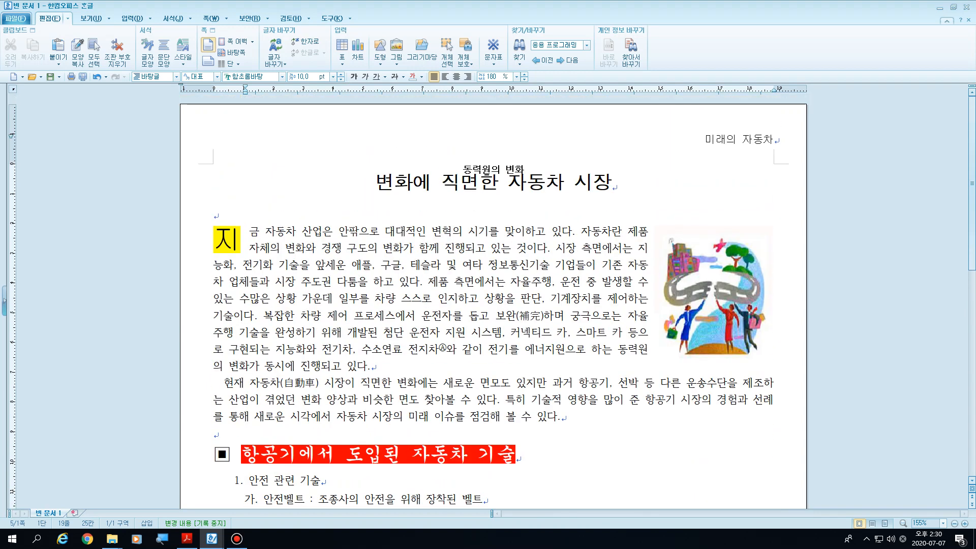
pyautogui.click(478, 232)
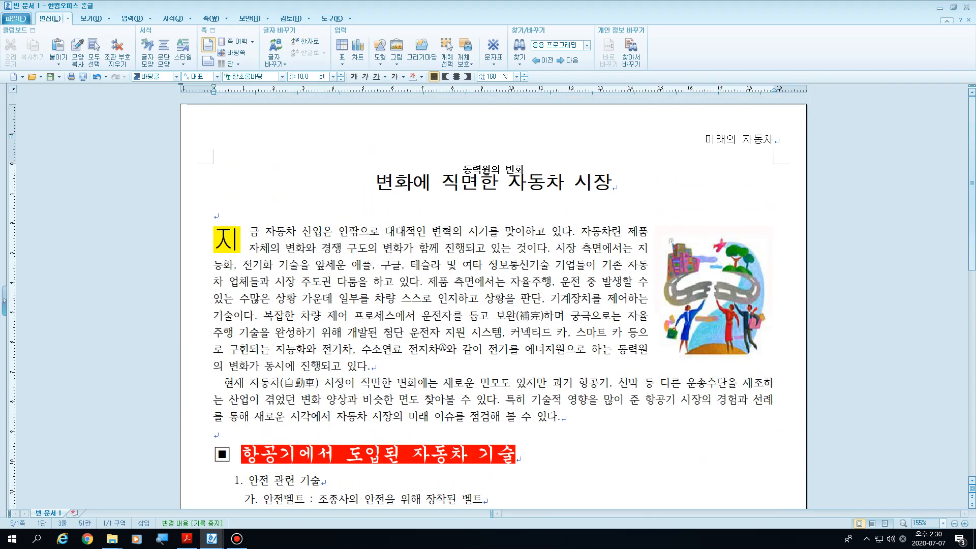